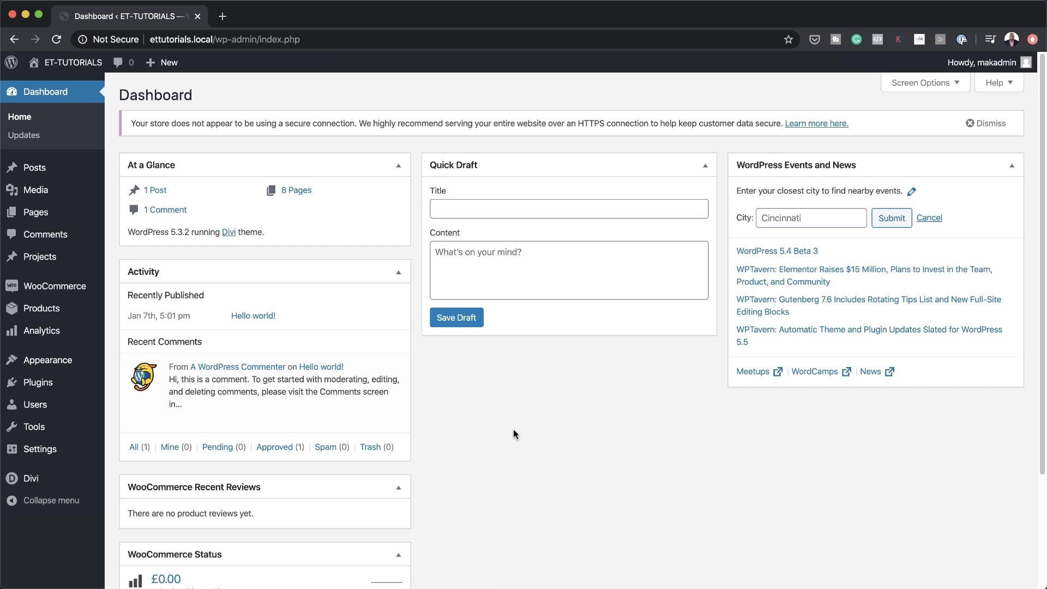
Step: Search the plugin directory for woocommerce and check the site's installed plugins for it
mouse_move(57, 383)
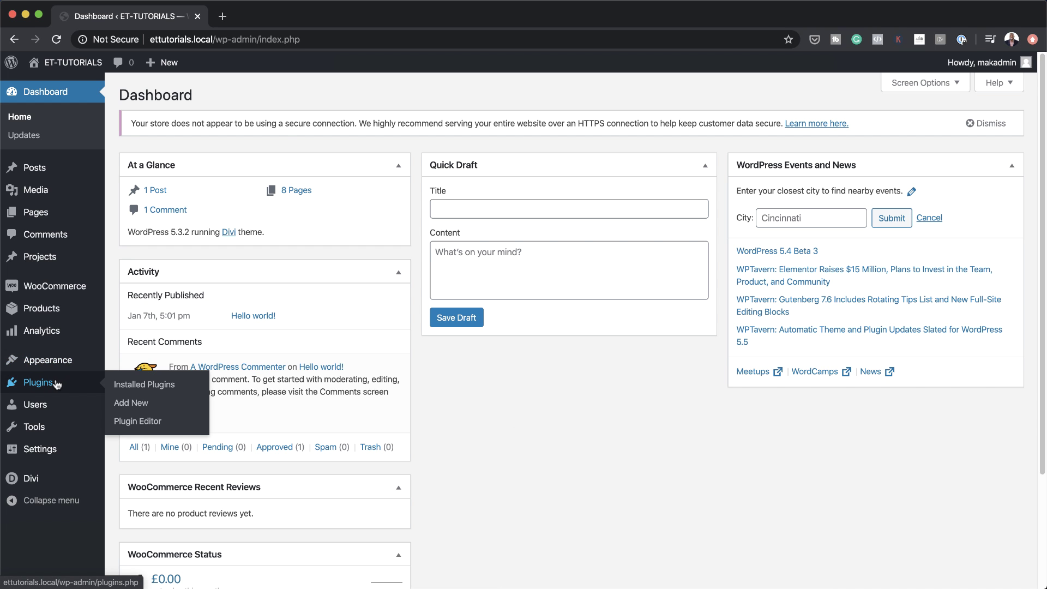
click(137, 403)
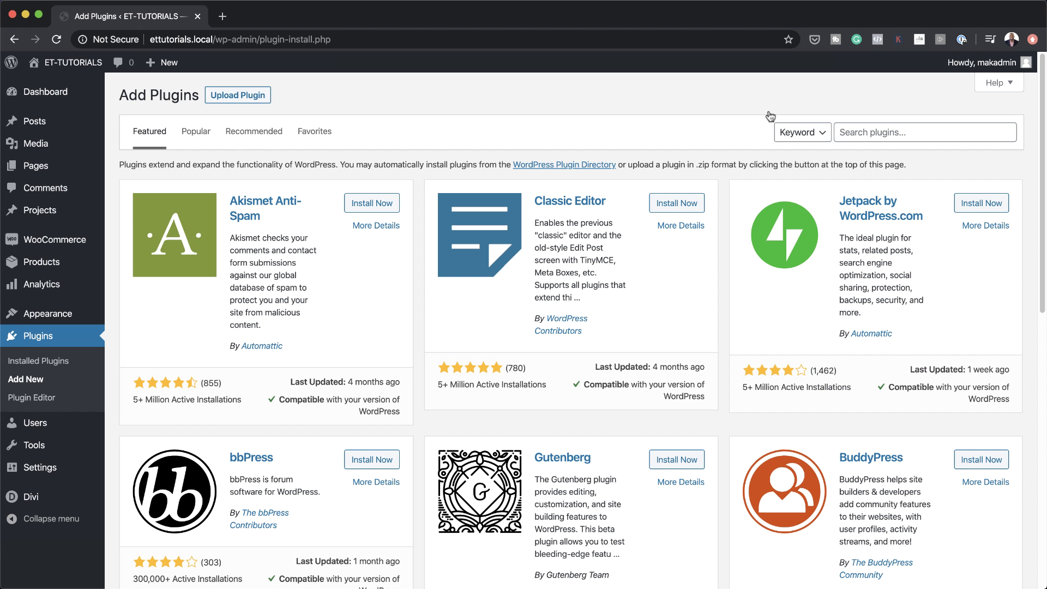
click(869, 132)
click(899, 184)
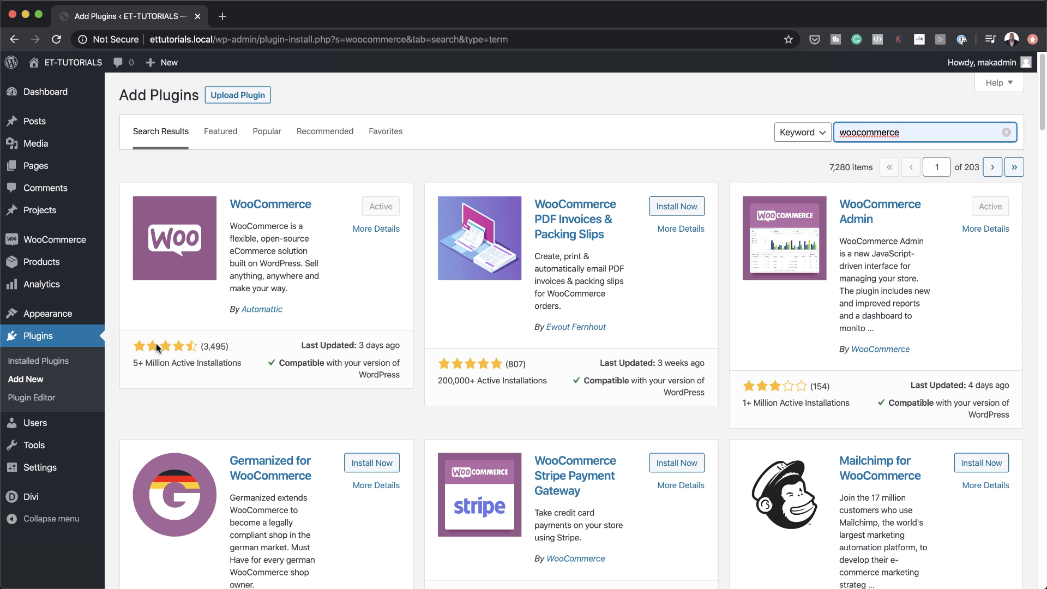
click(61, 362)
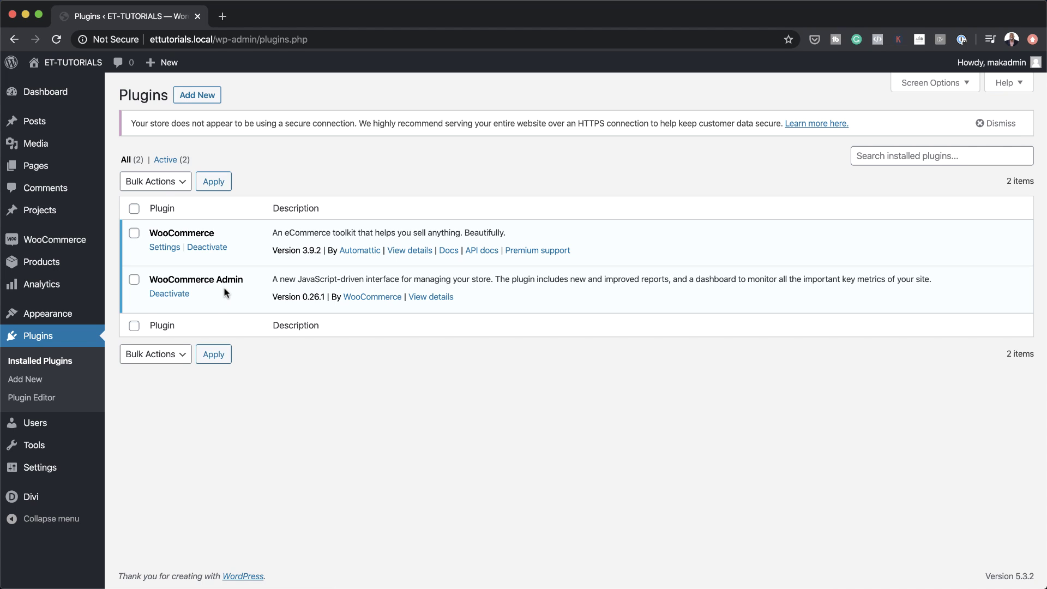
Step: Create a new product titled Lantern Lamp and add a new product category named Lamps to it
mouse_move(48, 267)
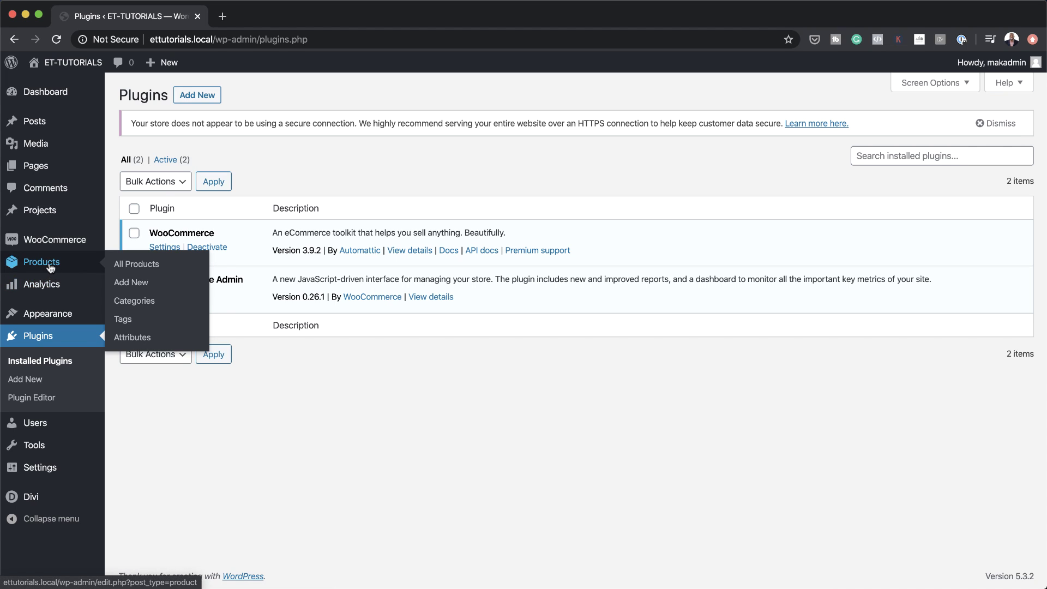
click(139, 284)
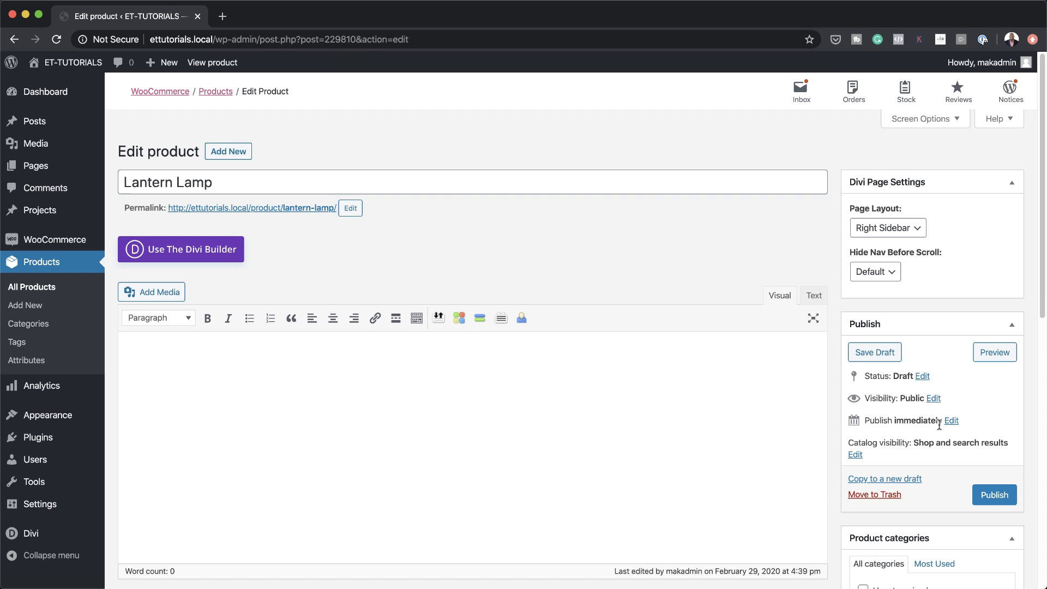
scroll(939, 424, down, 5)
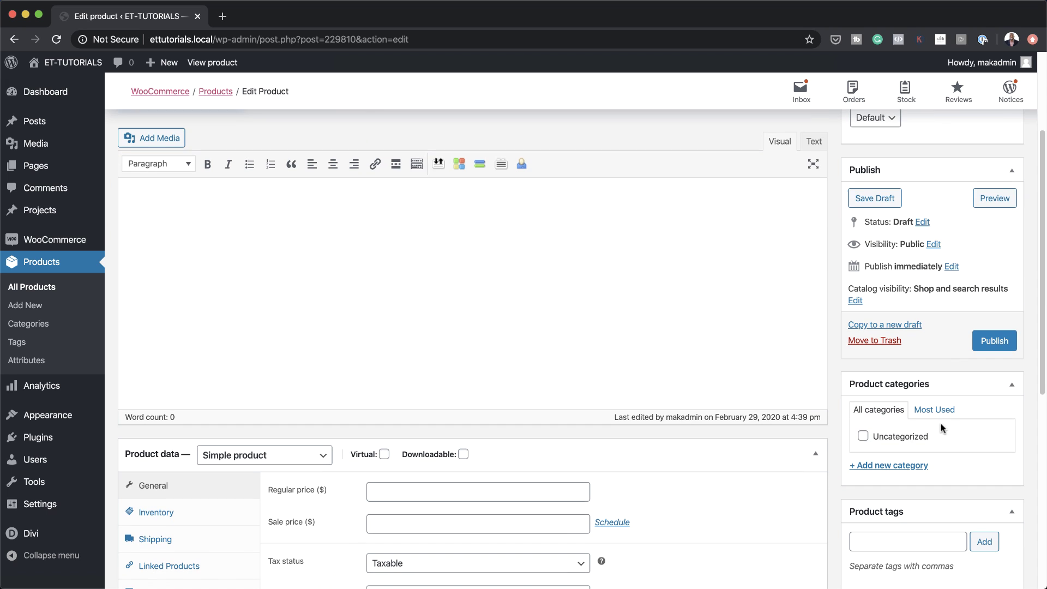
click(909, 466)
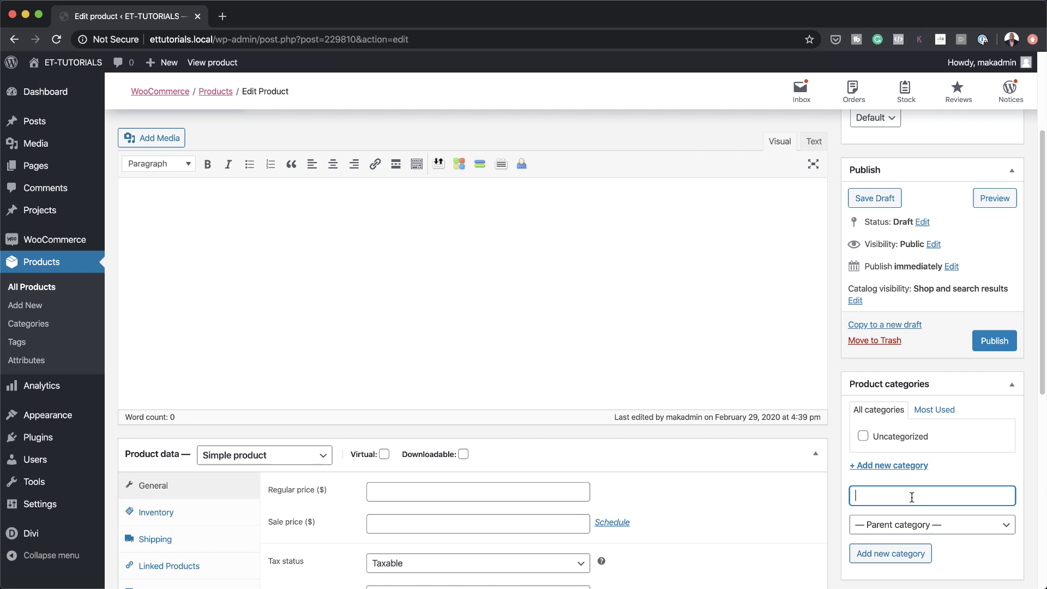
text(Lamps)
click(896, 555)
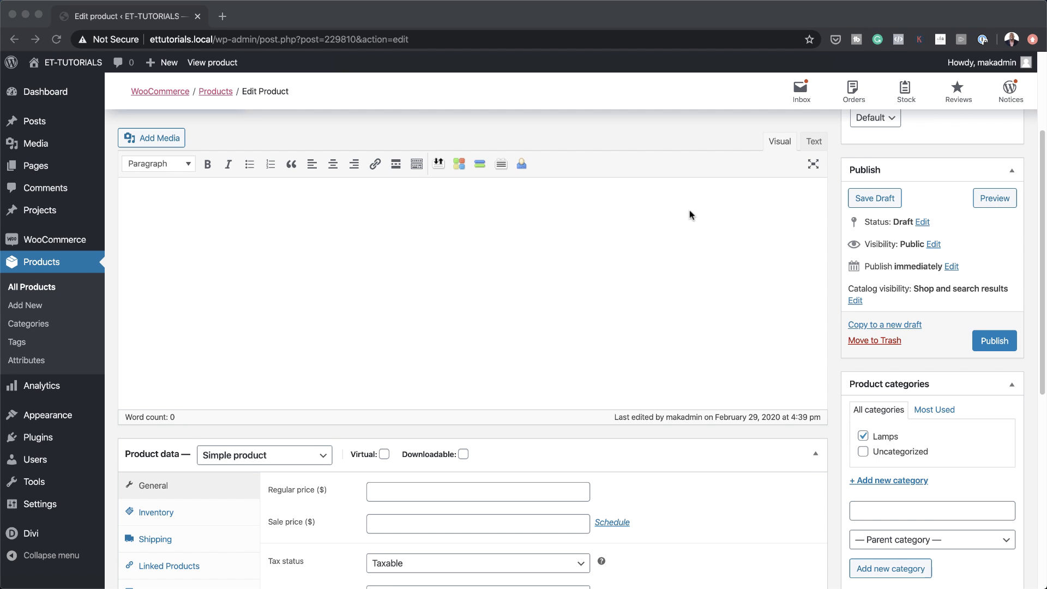
Step: Fill the product's main description and short description with Lorem ipsum placeholder text
scroll(709, 218, down, 1)
click(330, 196)
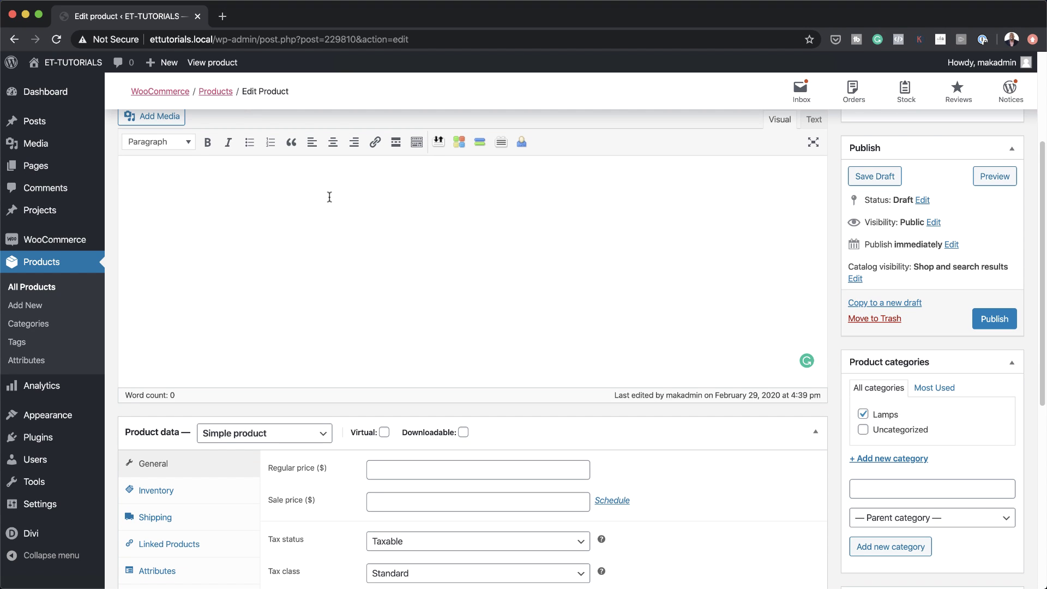
text(Lorem ipsum dolor sit amet, consectetur adipiscing elit. Donec odio. Quisque volutpat mattis eros. Nullam malesuada erat ut turpis. Suspendisse urna nibh, viverra non, semper suscipit, posuere a, pede.)
scroll(409, 227, down, 6)
click(196, 444)
text(Lorem ipsum dolor sit amet, consectetuer adipiscing elit. Donec odio. Quisque volutpat mattis eros. Nullam malesuada erat ut turpis. Suspendisse urna nibh, viverra non, semper suscipit, posuere a, pede.)
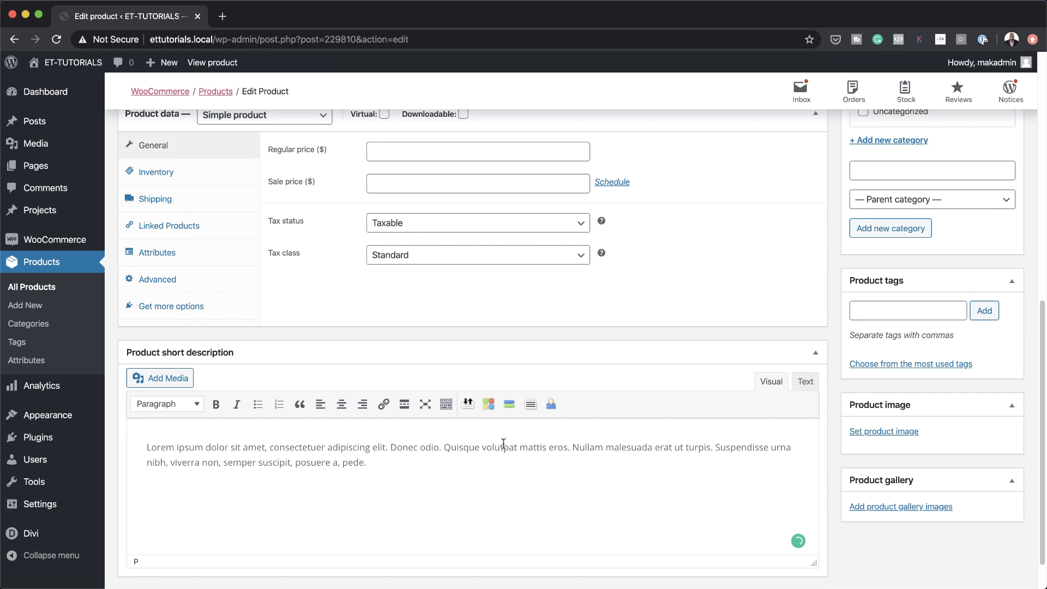
Step: Set the product's regular price to $49
scroll(501, 444, up, 1)
click(472, 154)
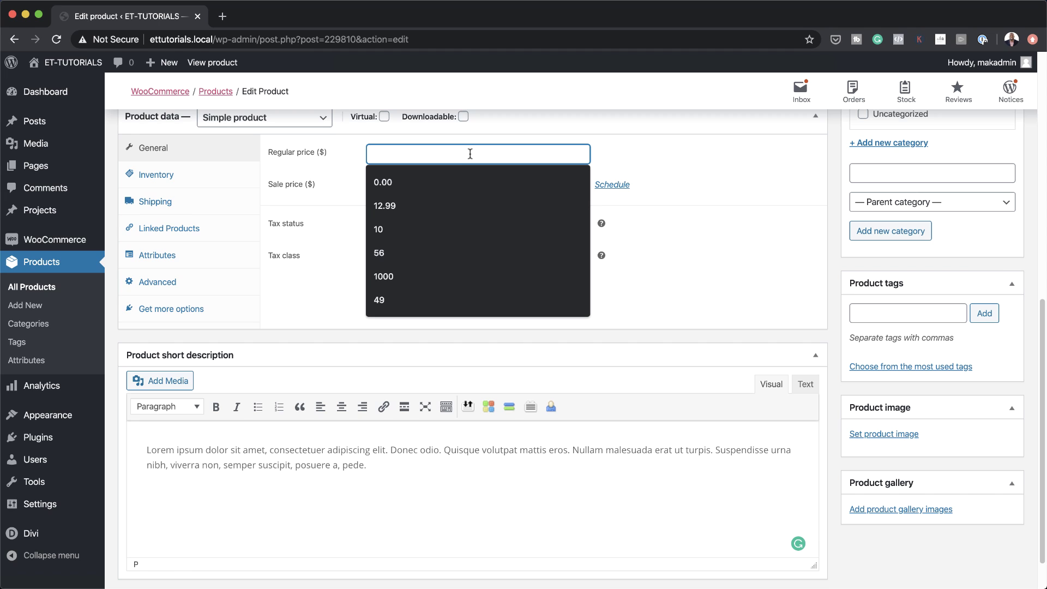
text(49)
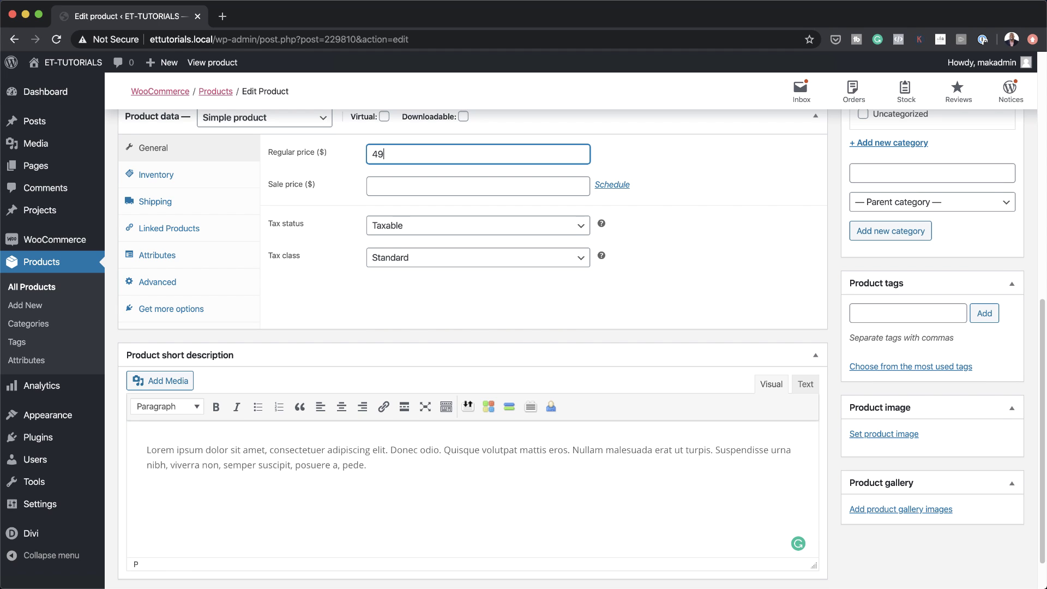
Step: Enable stock management for the product and set the stock quantity to 20
click(167, 179)
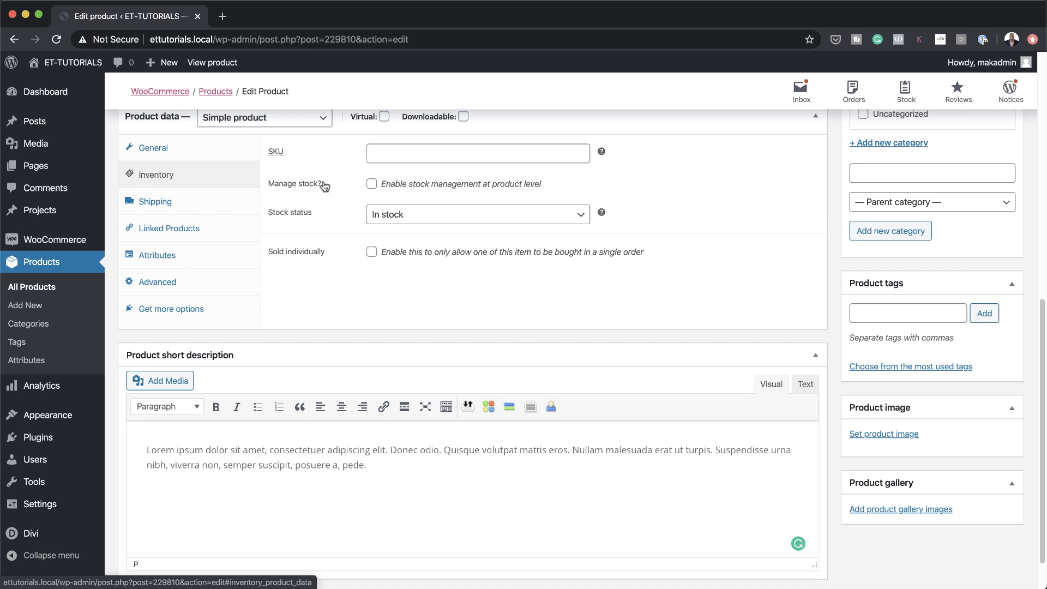
click(373, 184)
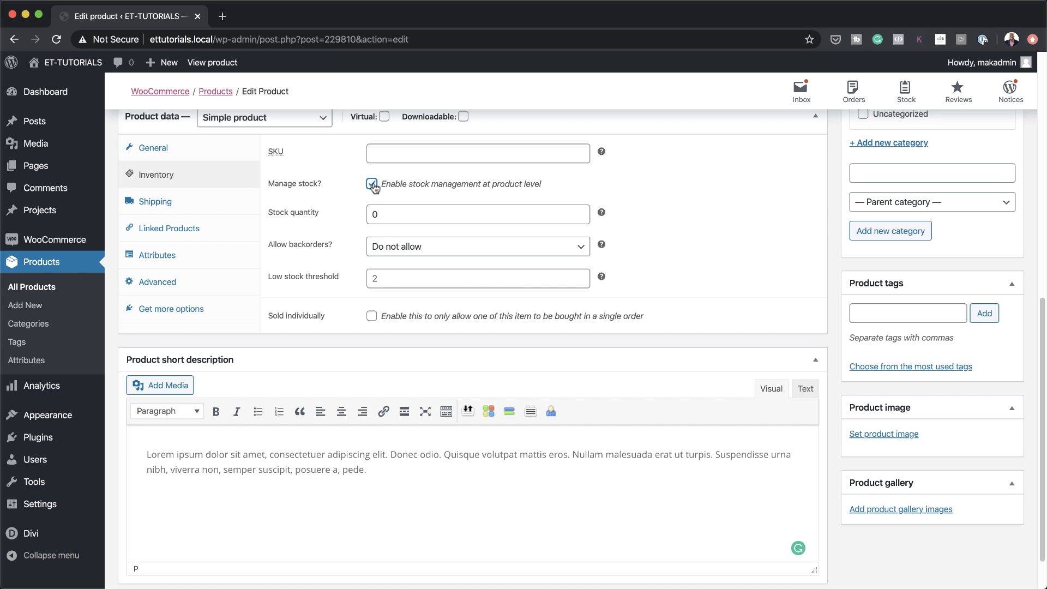
click(382, 212)
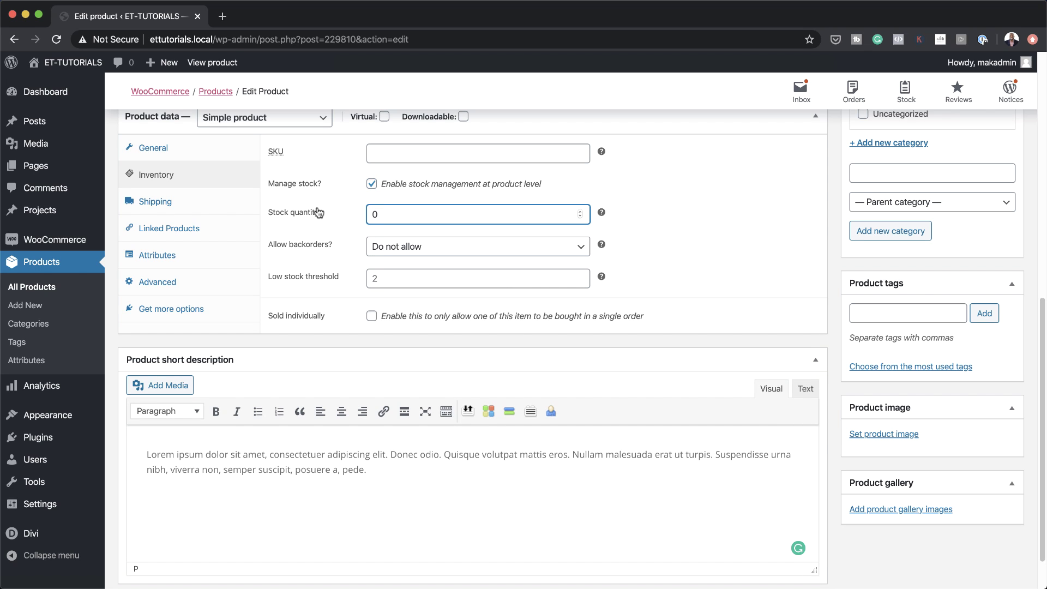
text(2)
Step: Set the dark bronze lantern picture v4.png from the media library as the product image
click(890, 435)
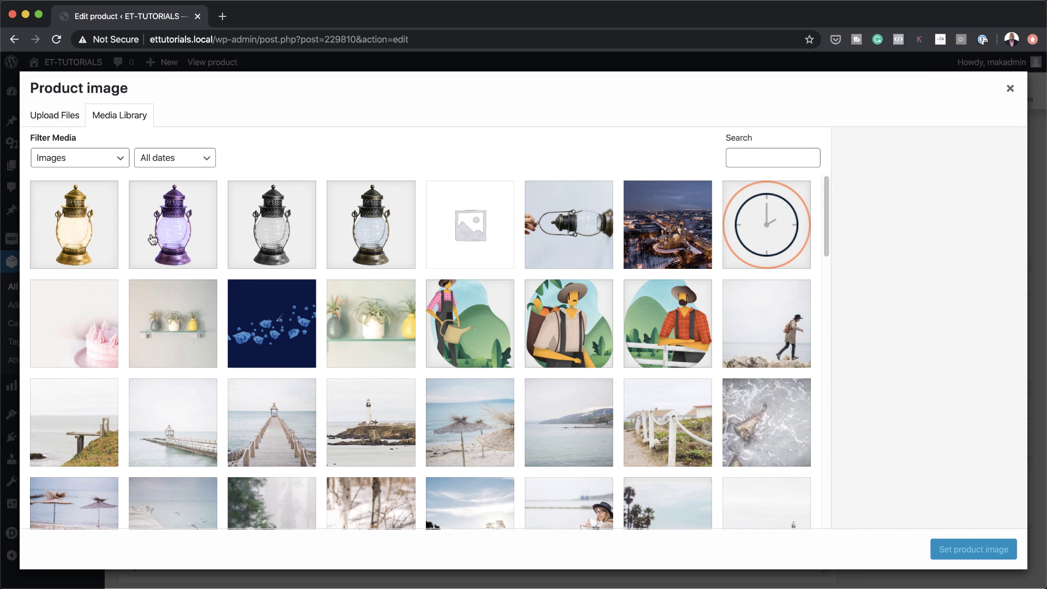
click(178, 232)
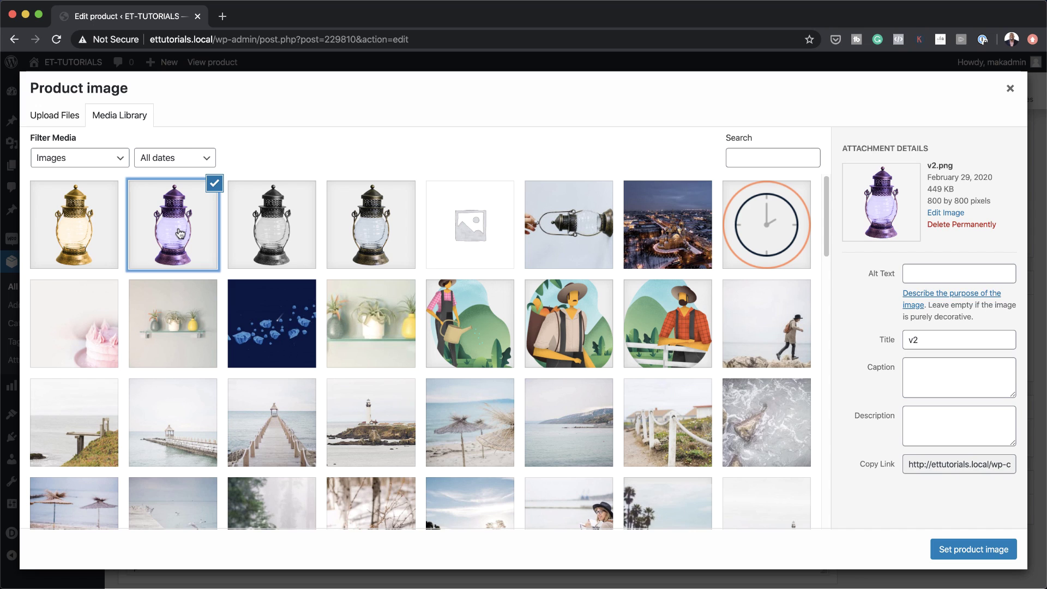
click(388, 233)
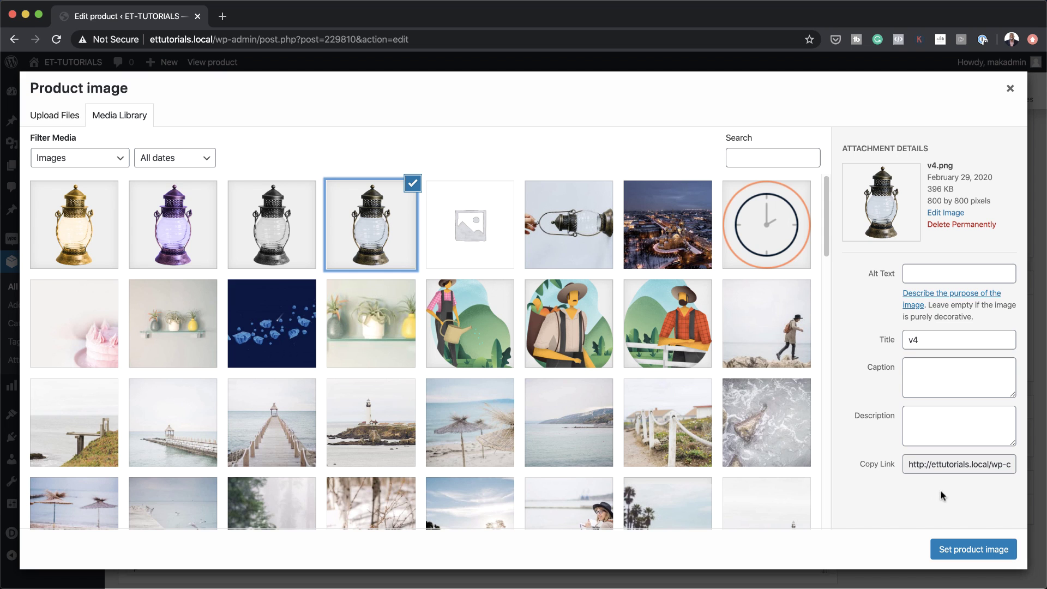
click(976, 551)
Step: Add the gold, purple and grey lantern pictures from the media library to the product gallery
scroll(976, 545, down, 5)
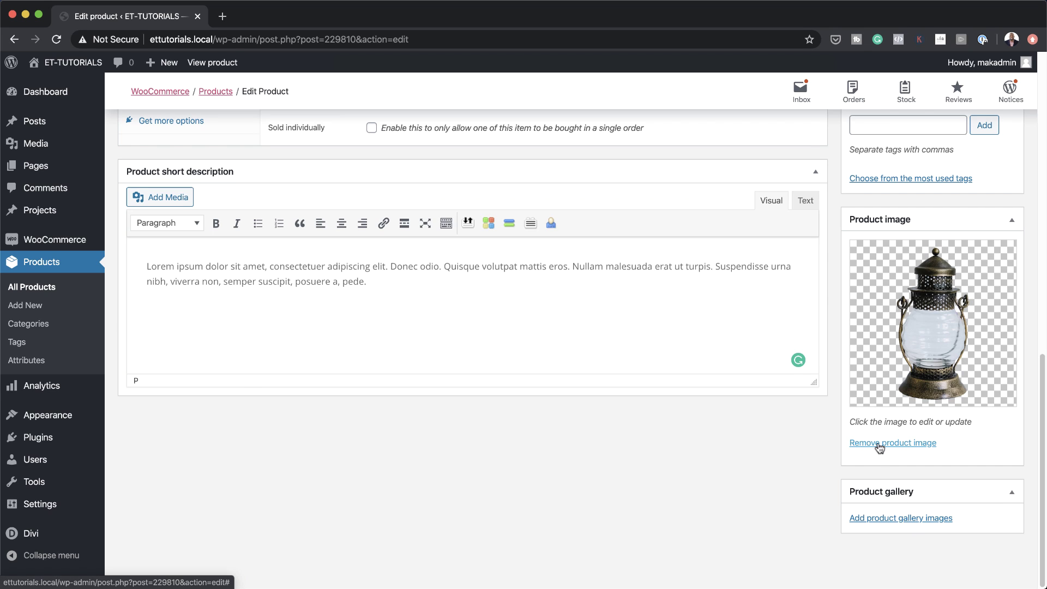
click(904, 518)
click(90, 234)
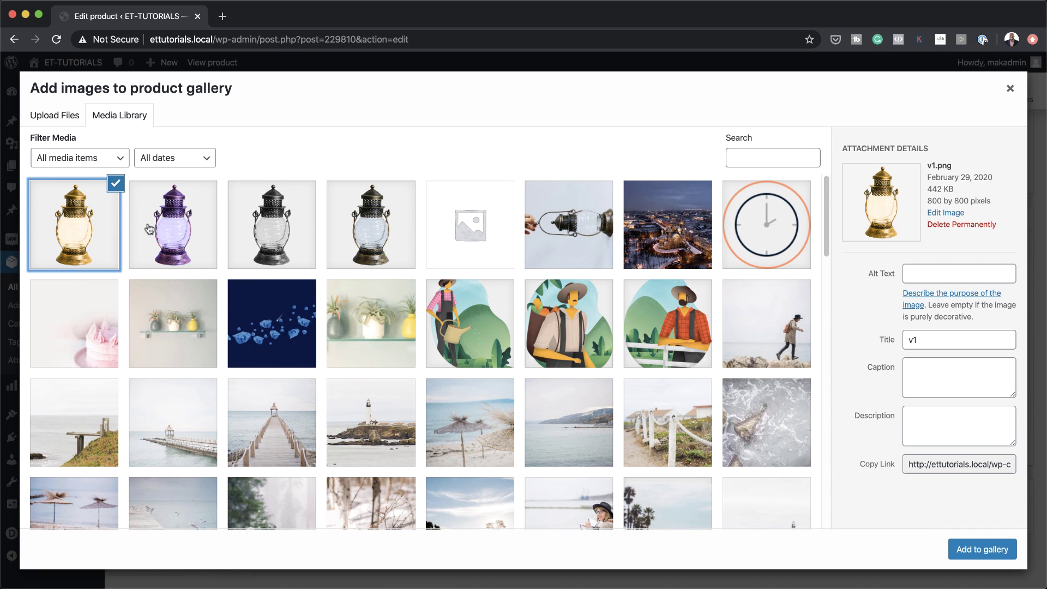
click(186, 233)
shift+click(283, 233)
shift+click(74, 225)
click(981, 549)
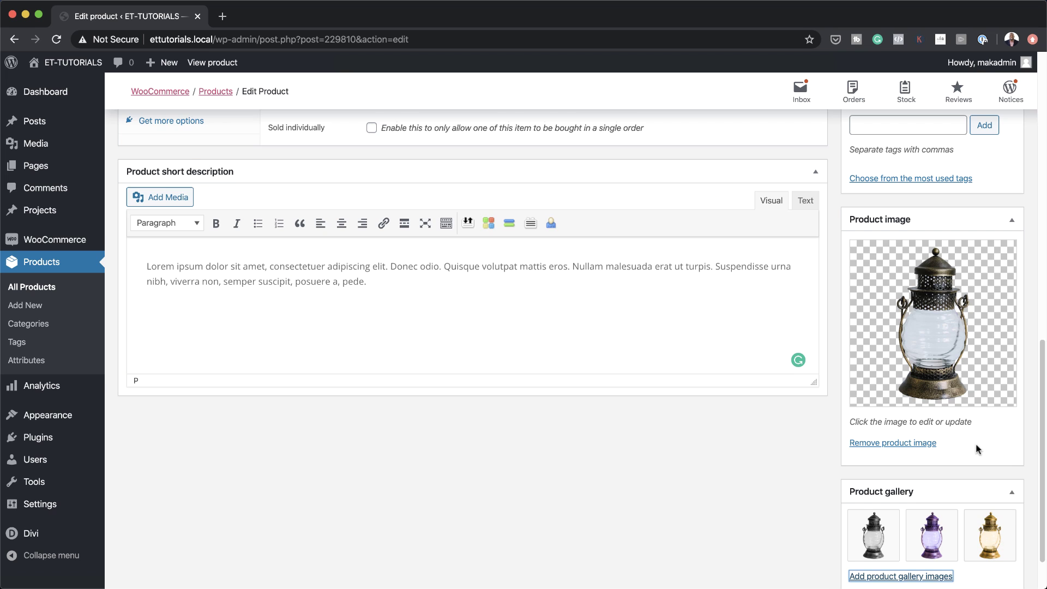
scroll(976, 449, down, 2)
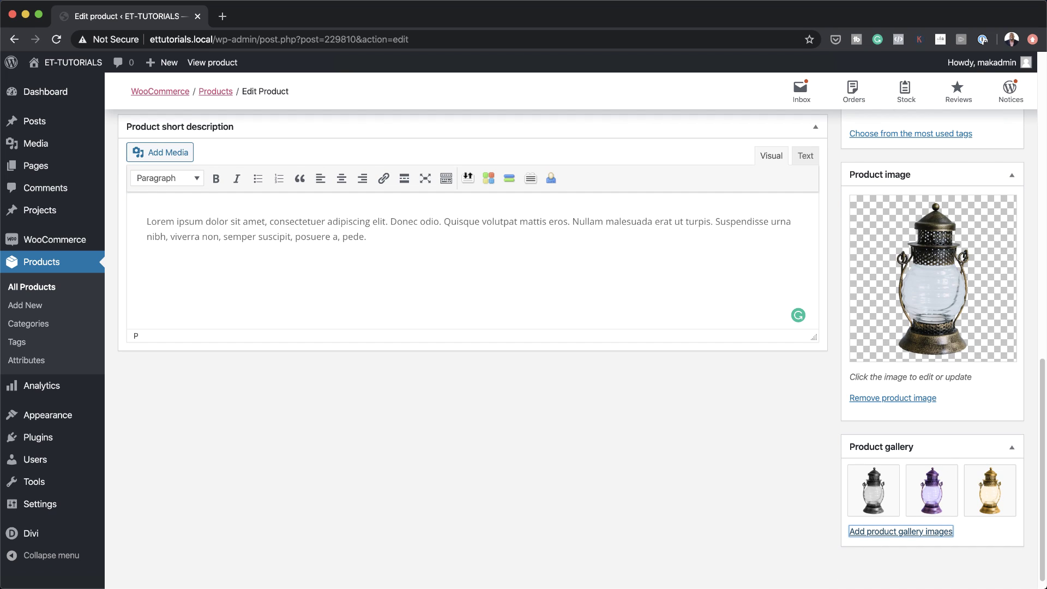
Step: Check the product's shipping and attribute settings and publish the product
scroll(246, 370, up, 7)
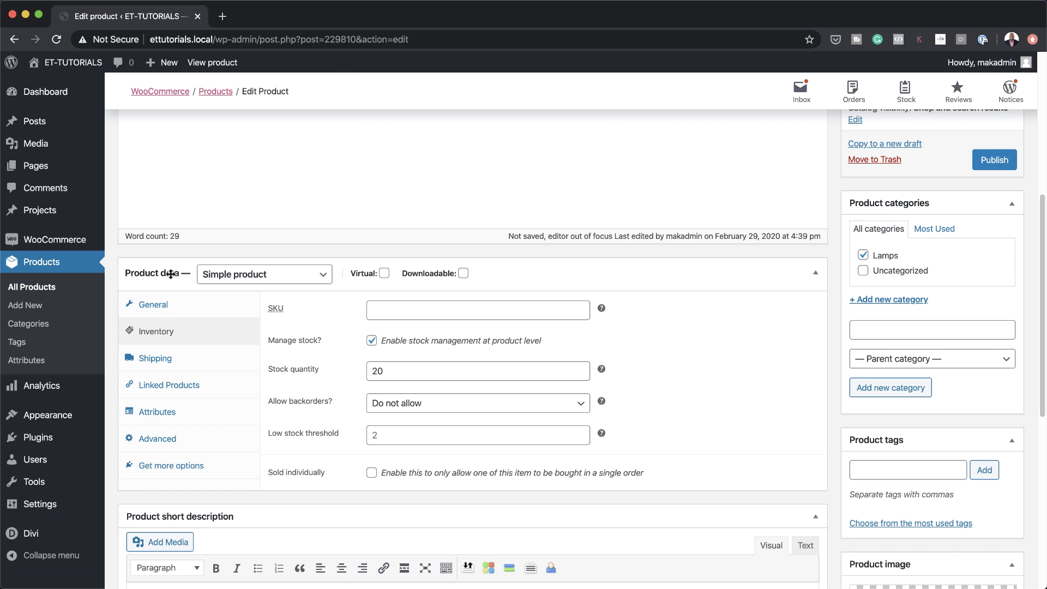
click(203, 361)
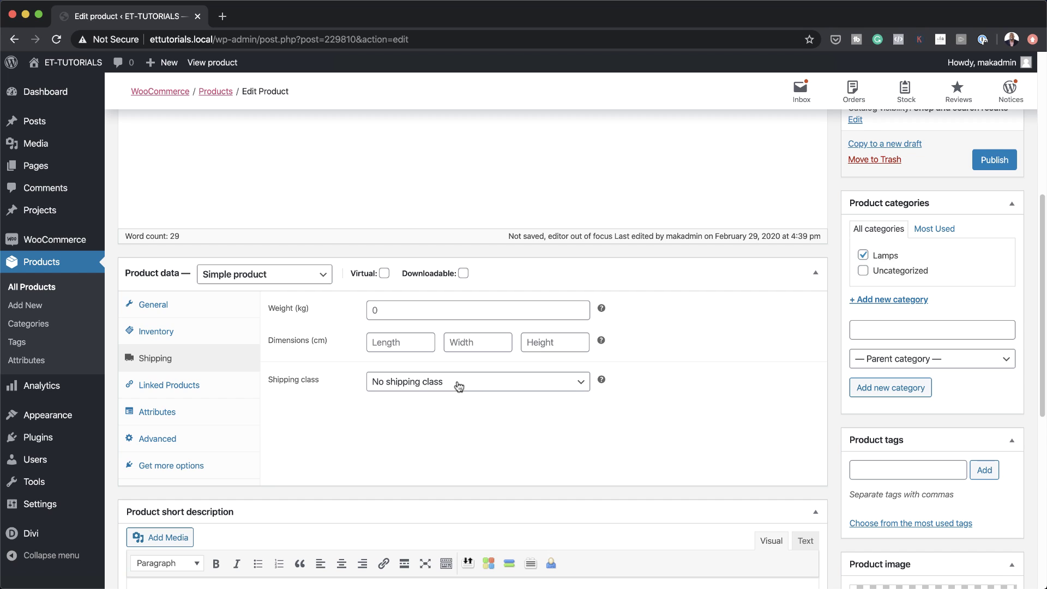
click(198, 413)
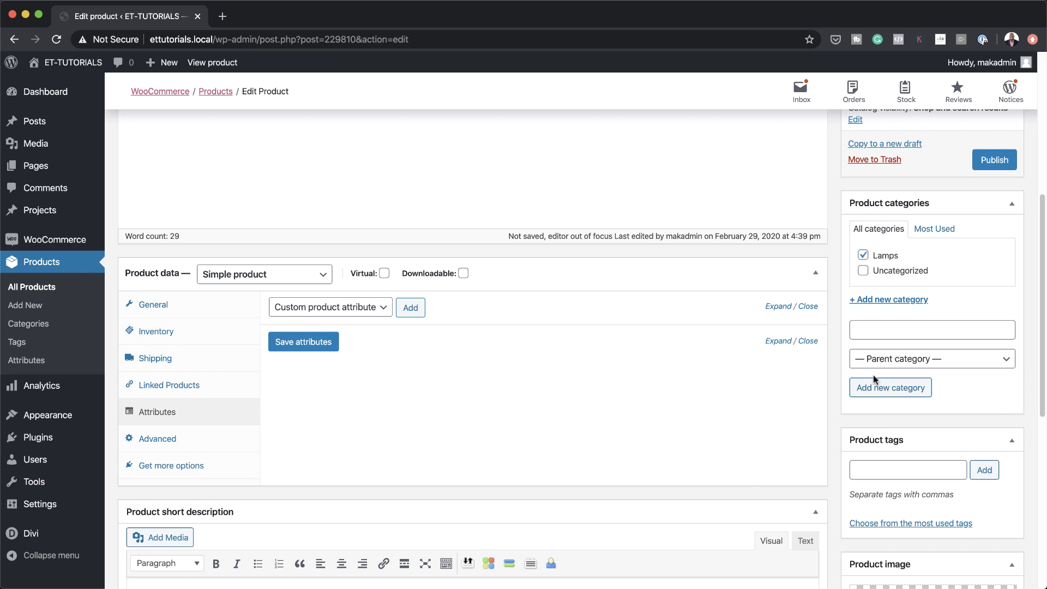
scroll(651, 360, down, 1)
click(981, 157)
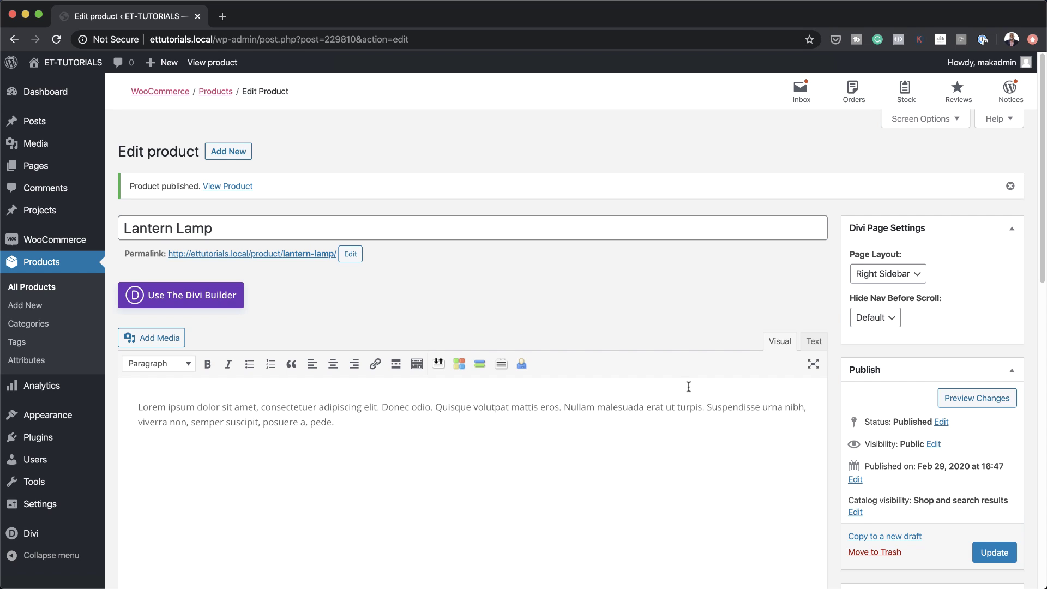
Step: Set the product's page layout to No Sidebar and update the product
click(881, 276)
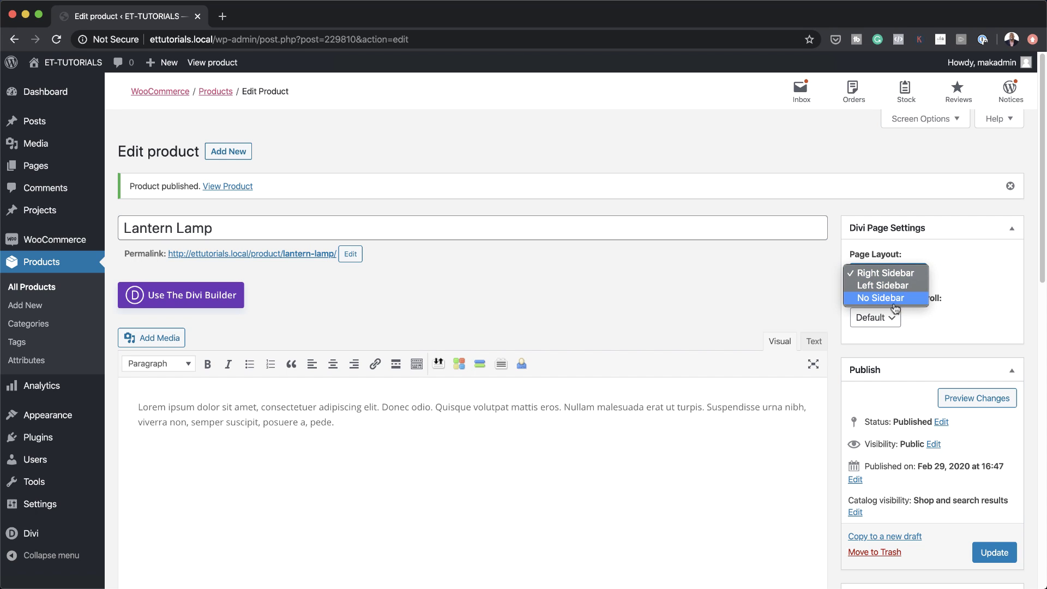
click(898, 299)
click(1004, 552)
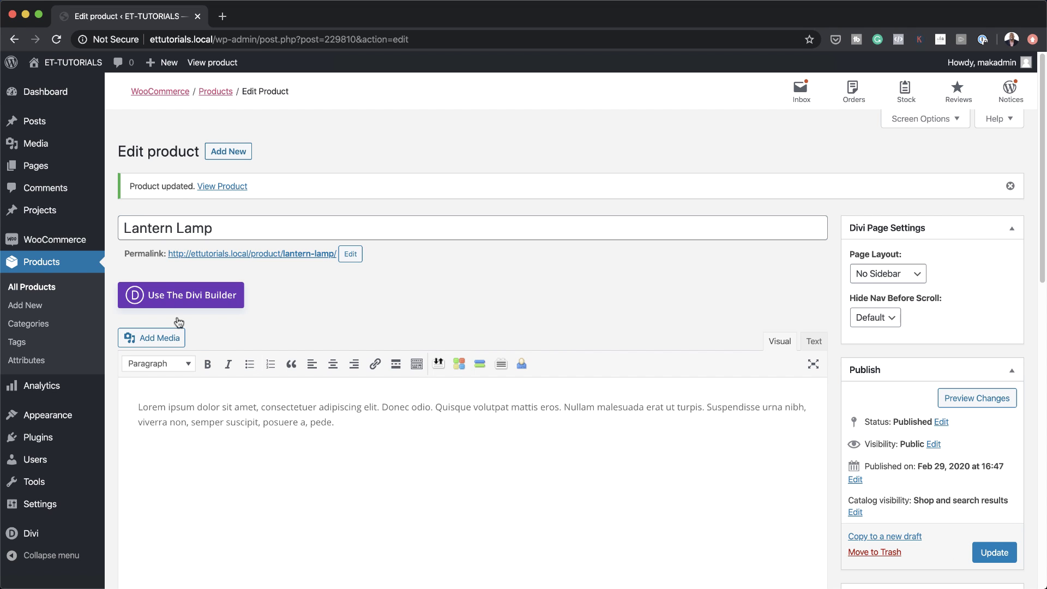
Step: Switch the product to the Divi Builder and set its page layout to Fullwidth
click(174, 297)
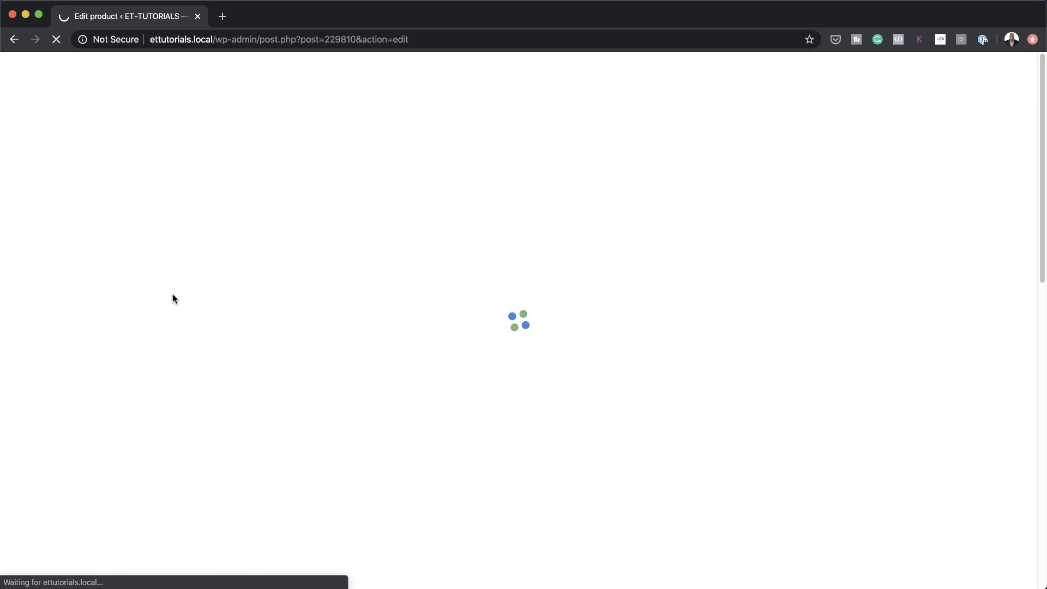
click(548, 428)
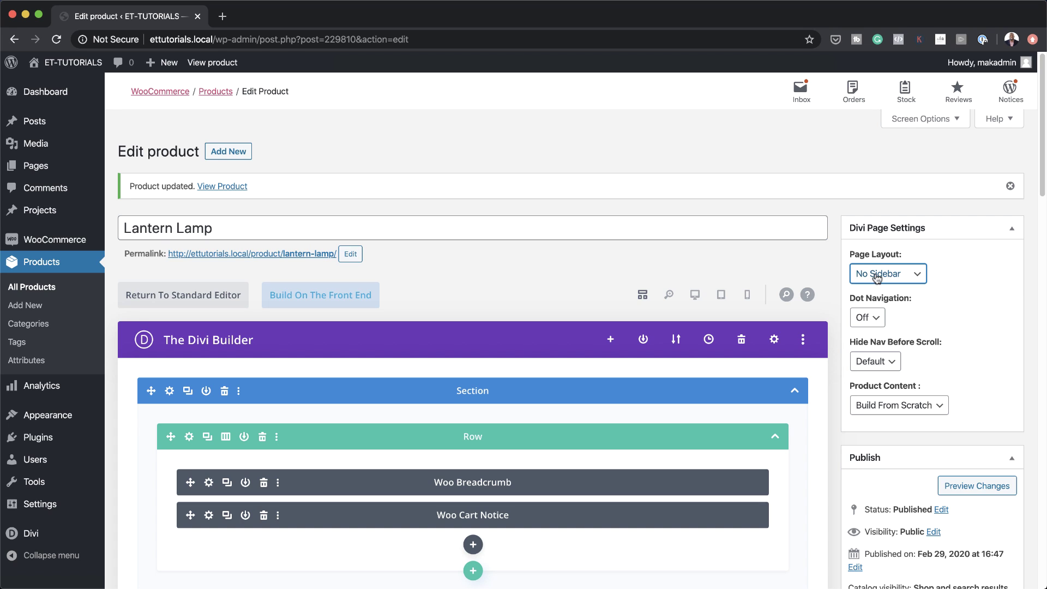
click(881, 277)
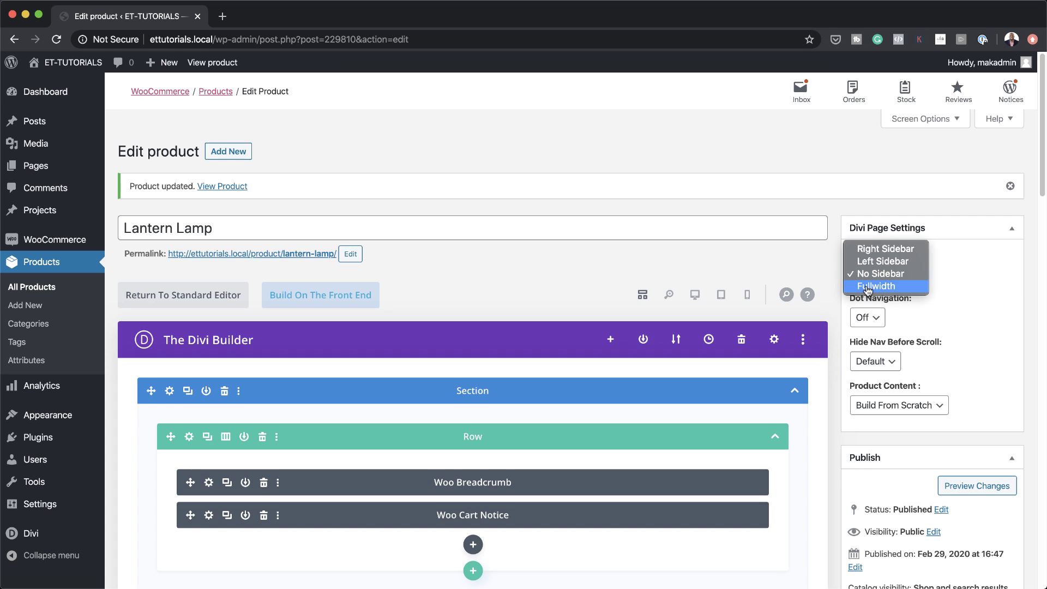
click(868, 287)
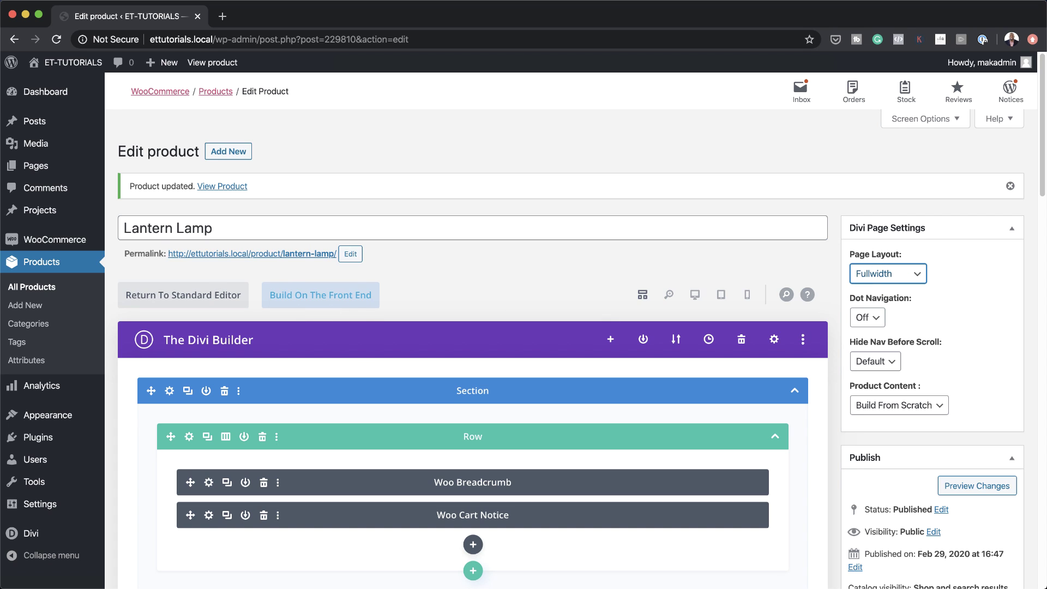
scroll(747, 335, down, 1)
scroll(746, 334, down, 2)
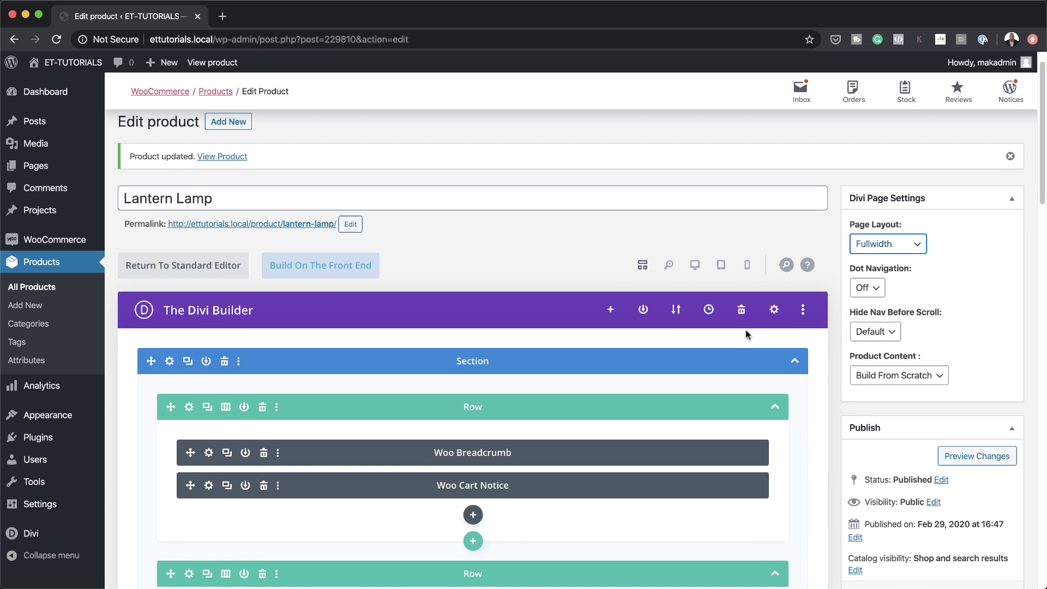
scroll(745, 329, down, 1)
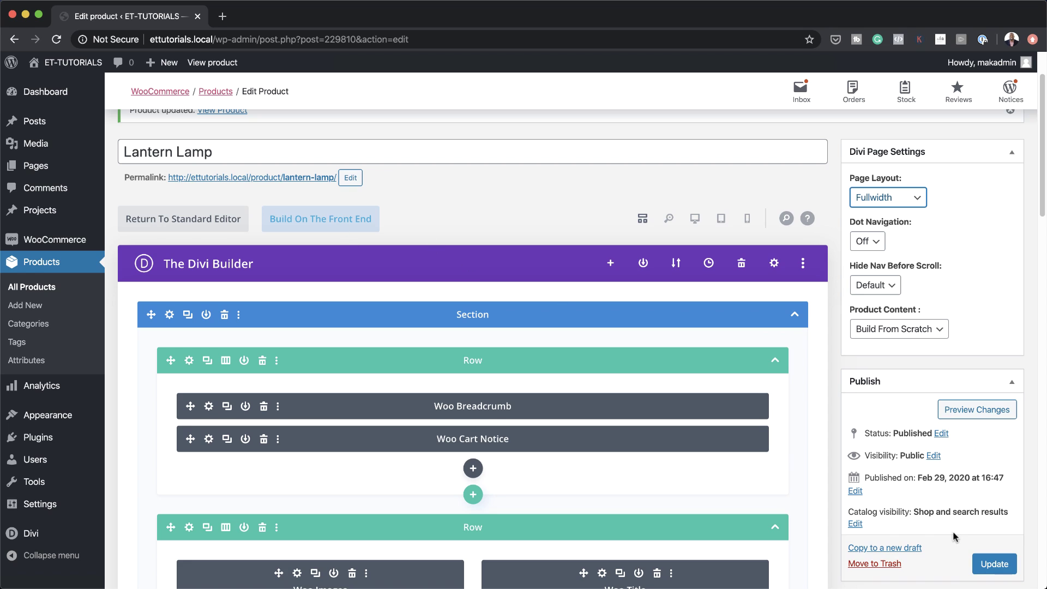
Step: Update the product and open its page for building on the front end
click(993, 563)
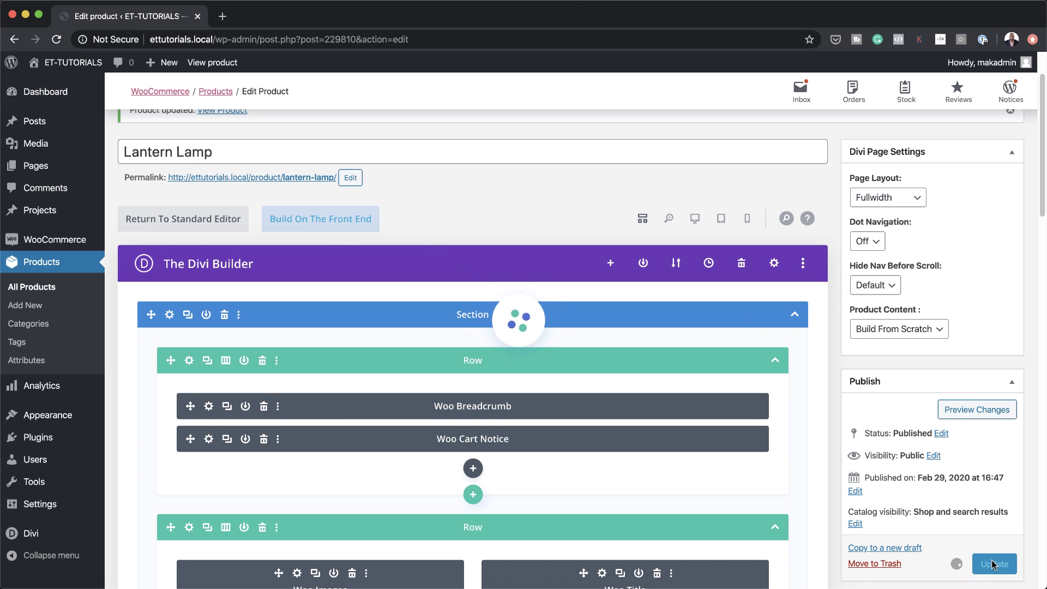
click(349, 218)
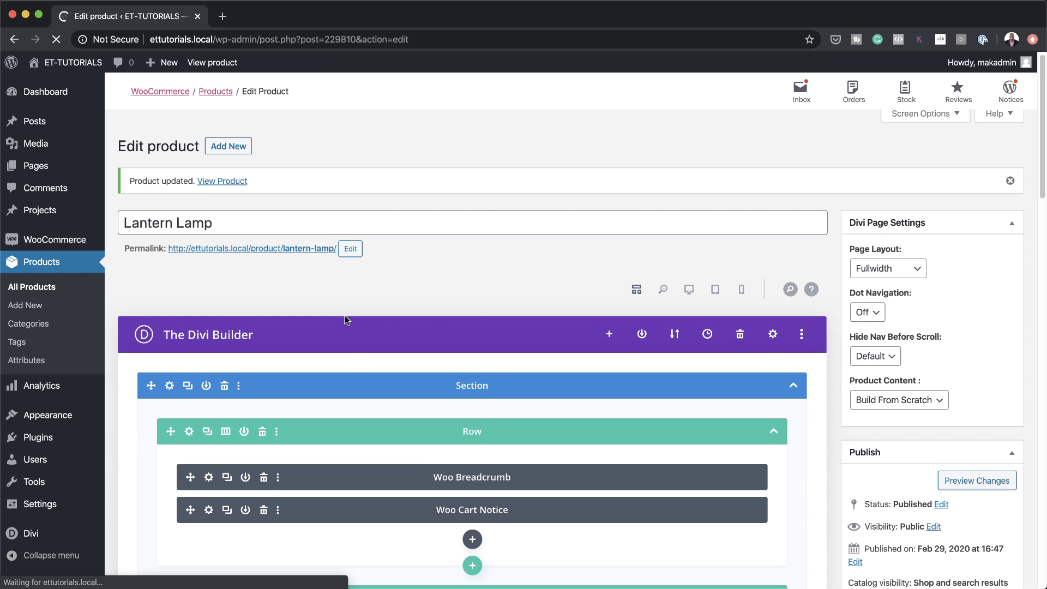
click(338, 292)
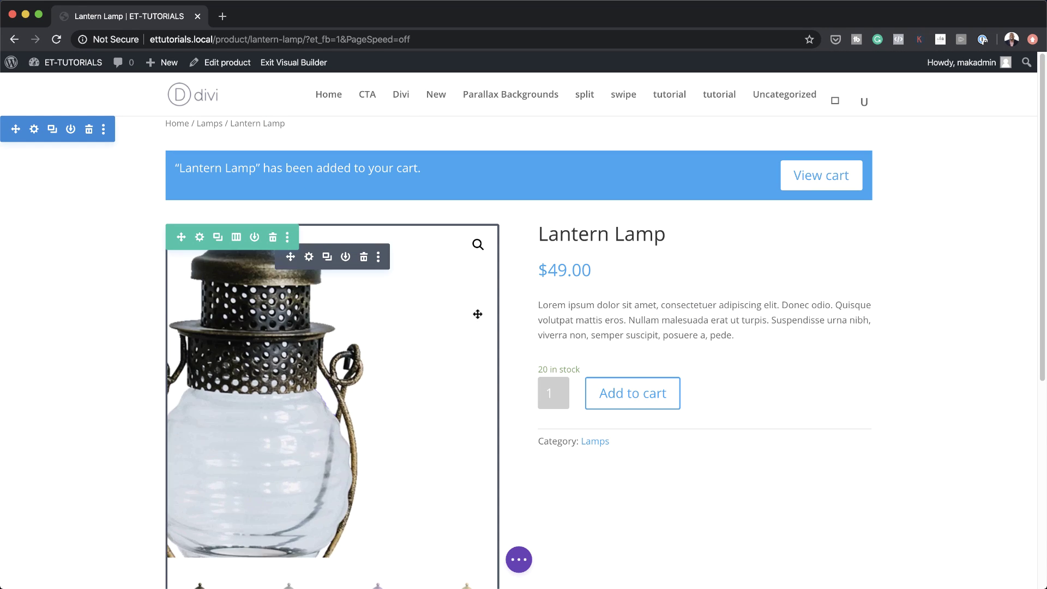
Step: Review the default product layout and delete its whole section, leaving the new empty section without a row
scroll(709, 499, down, 3)
scroll(709, 499, down, 1)
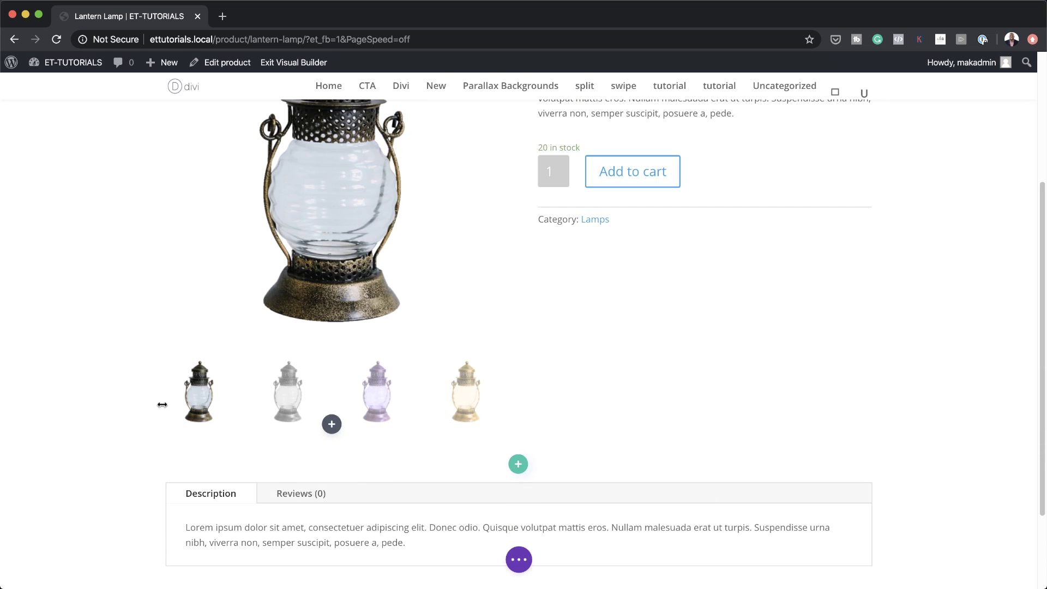
scroll(796, 398, up, 4)
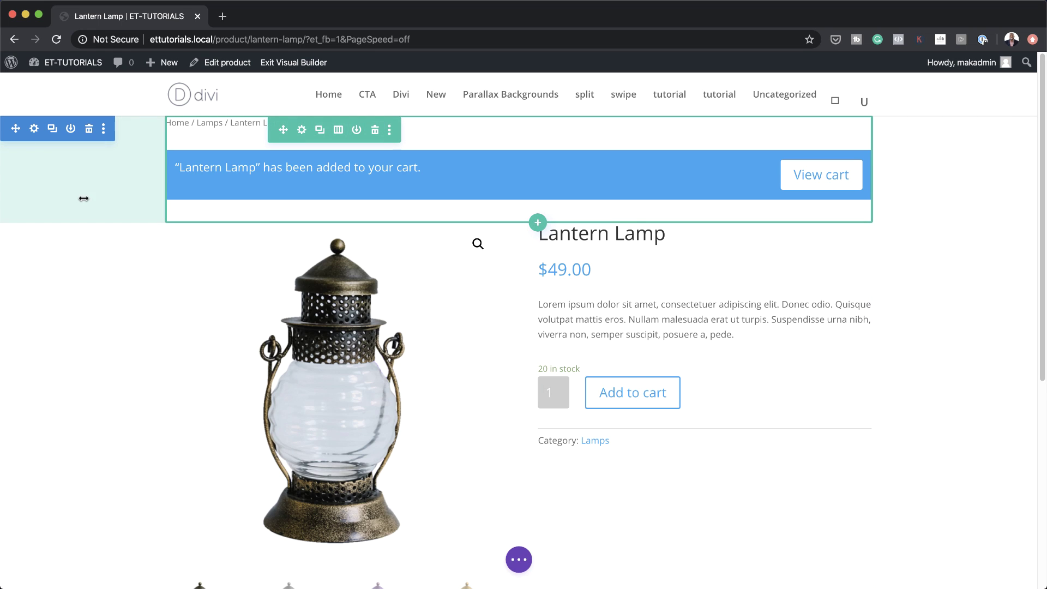
click(89, 129)
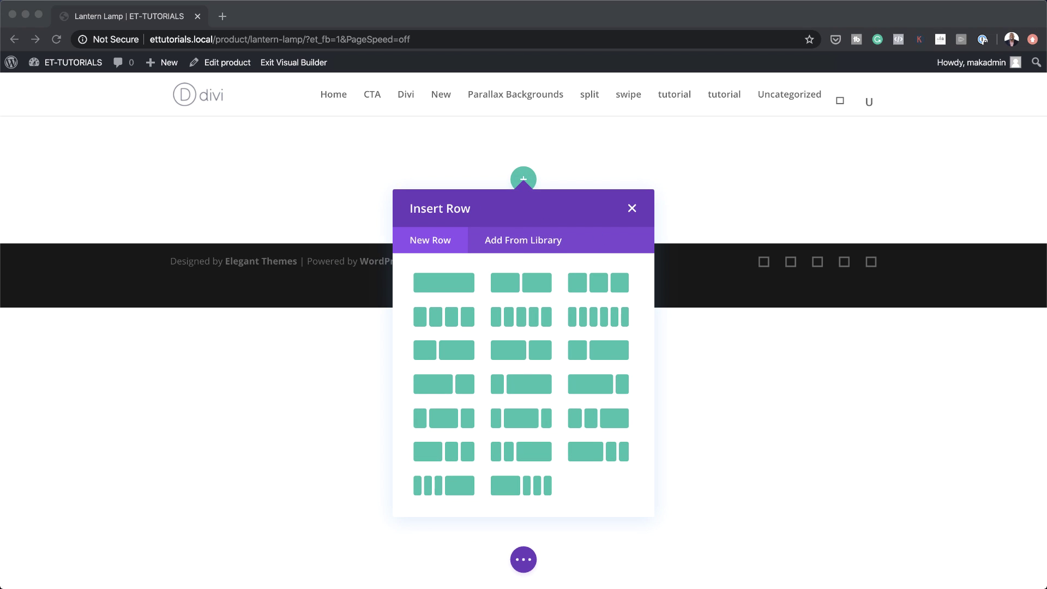
click(306, 181)
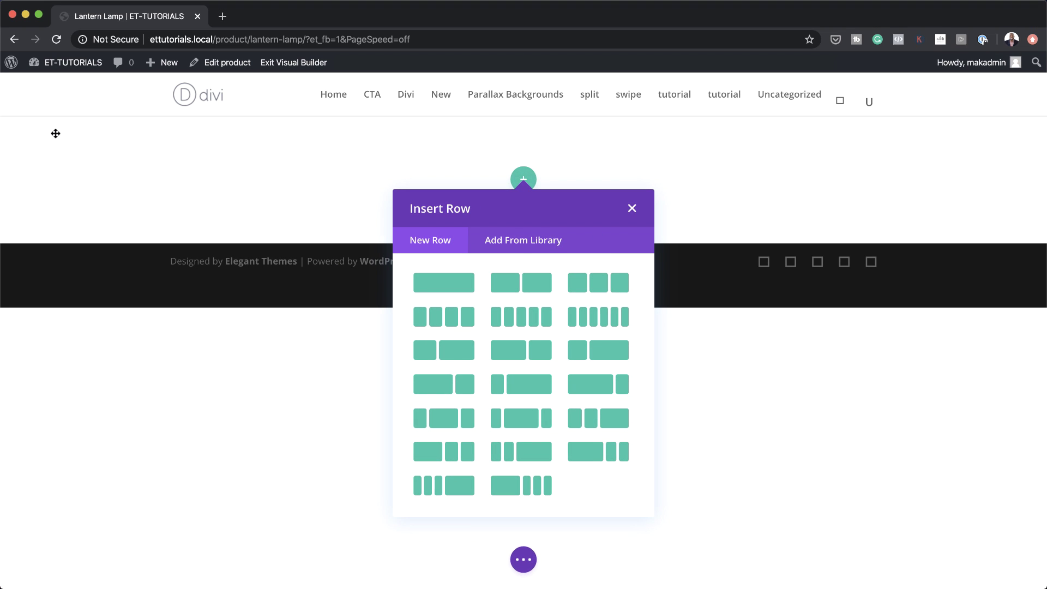
click(632, 209)
Step: Set the empty section's background color to #ffffff
click(35, 129)
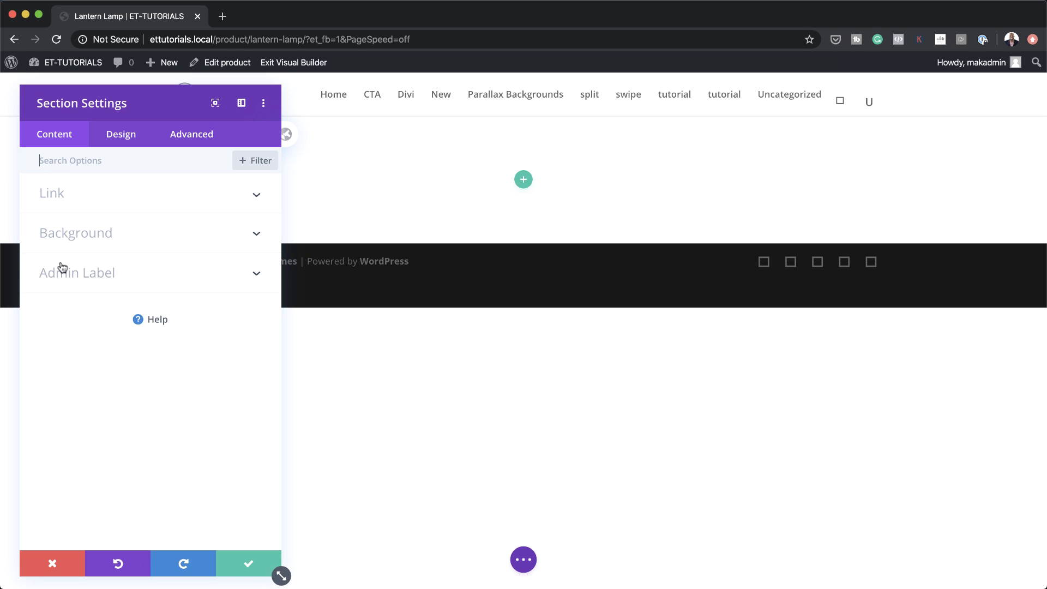
click(65, 234)
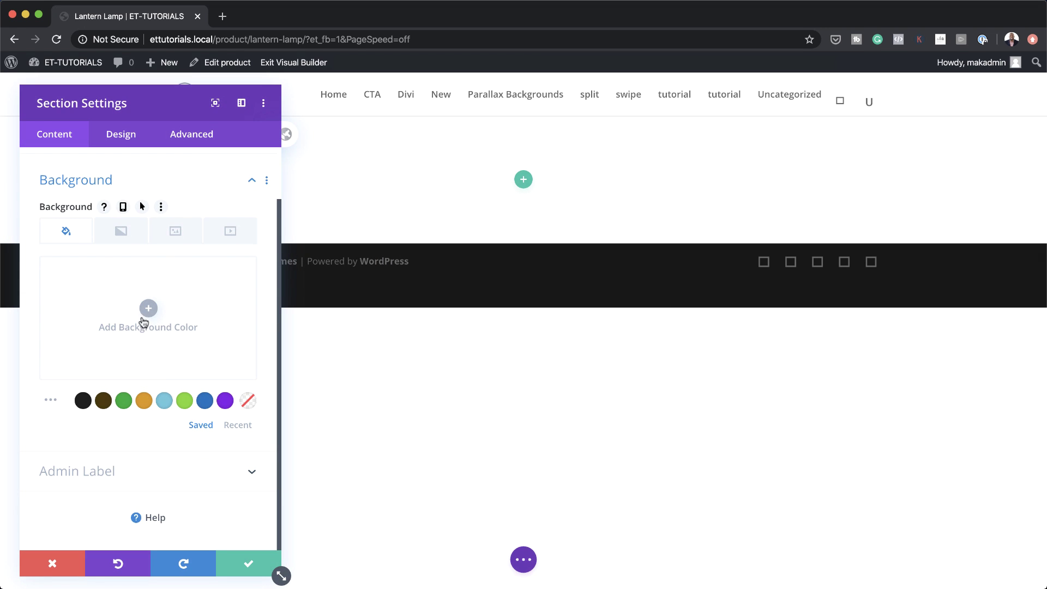
click(146, 314)
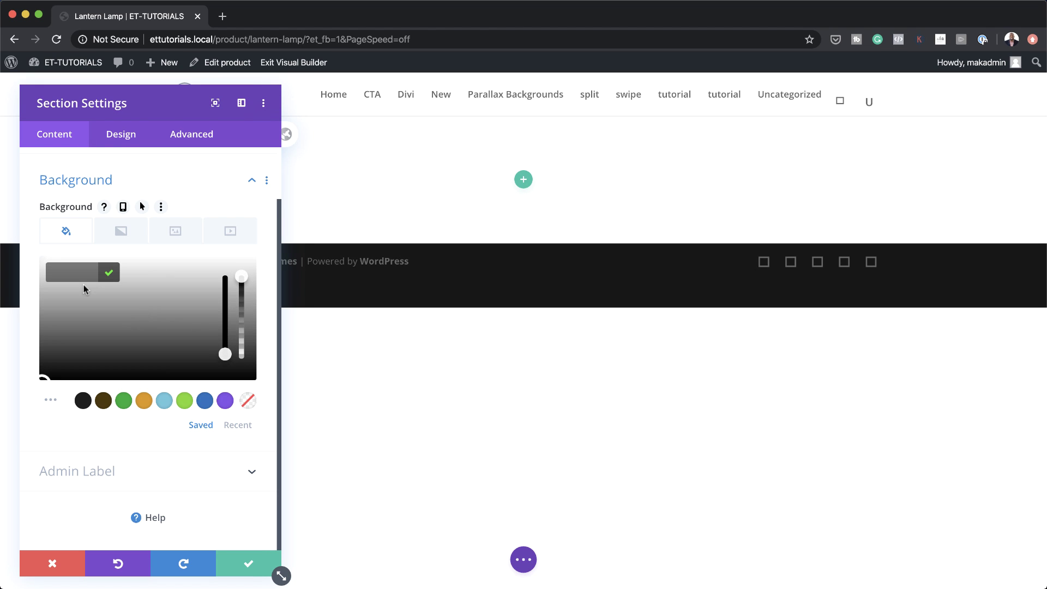
text(#ffffff)
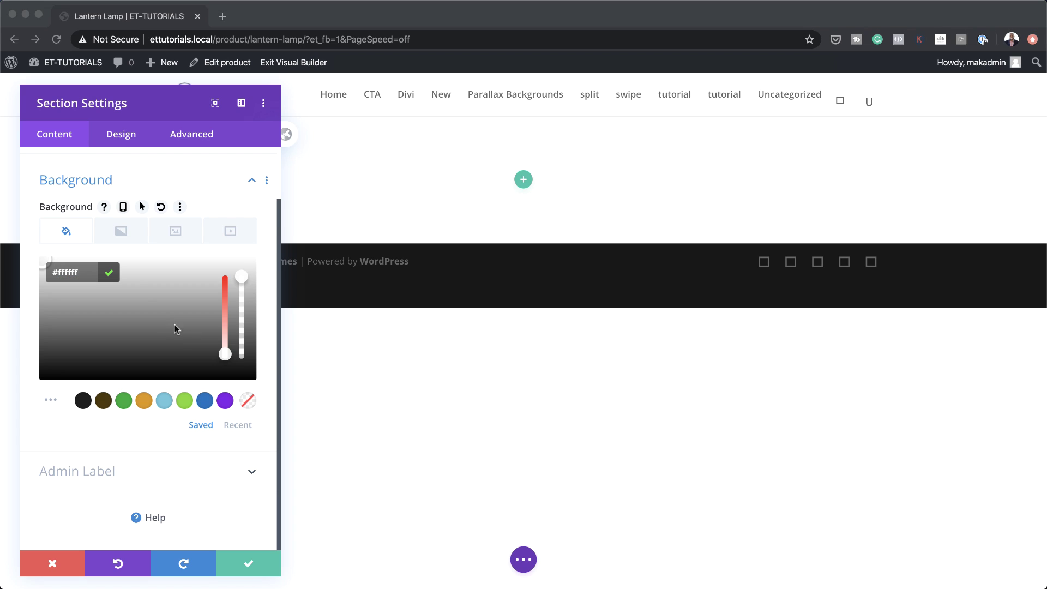
Step: Give the section linked top and bottom margins of 100px
click(126, 137)
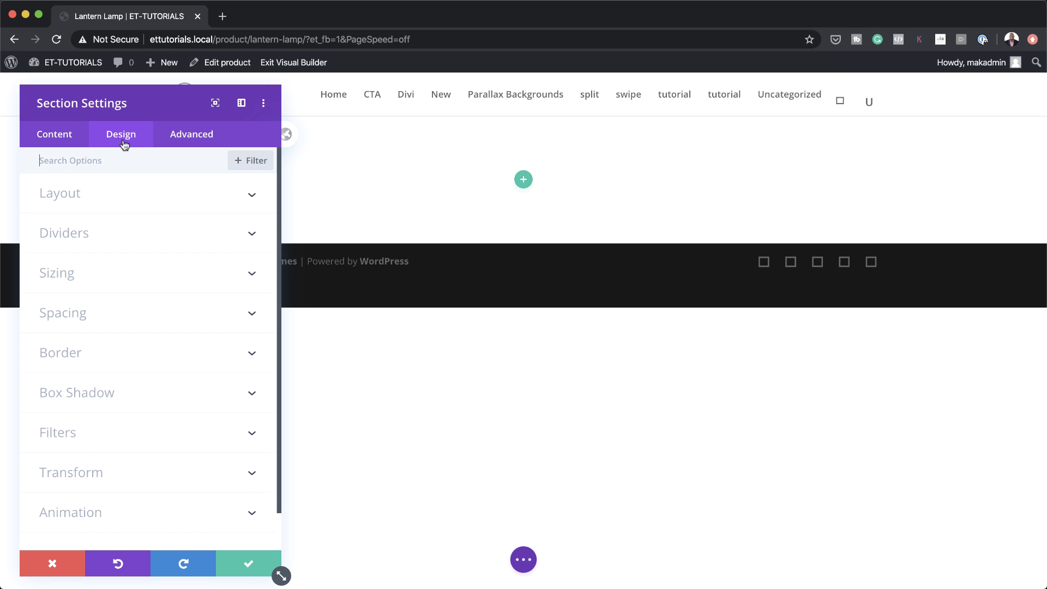
click(70, 315)
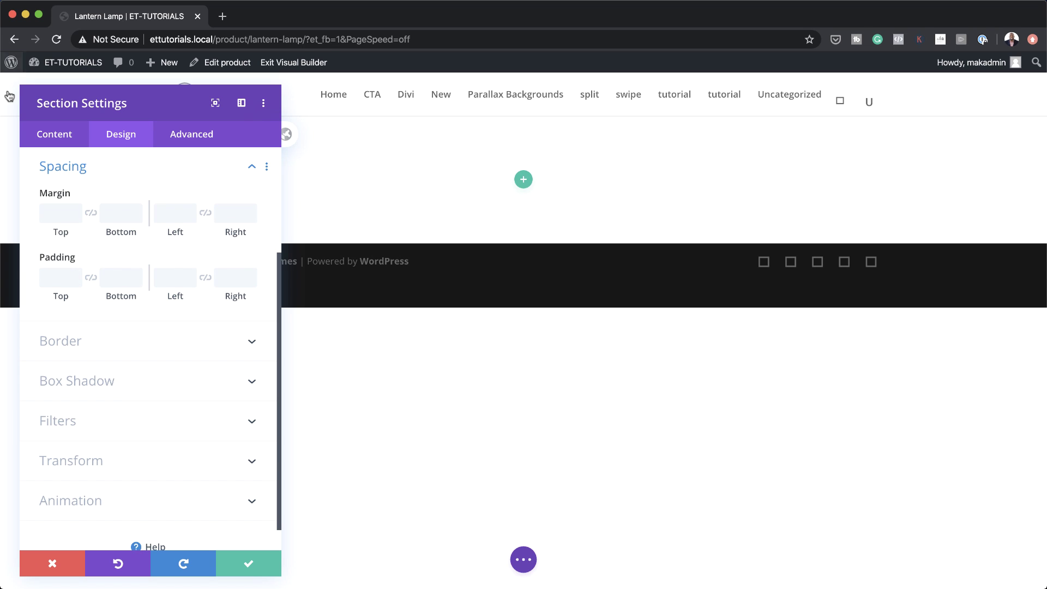
click(58, 213)
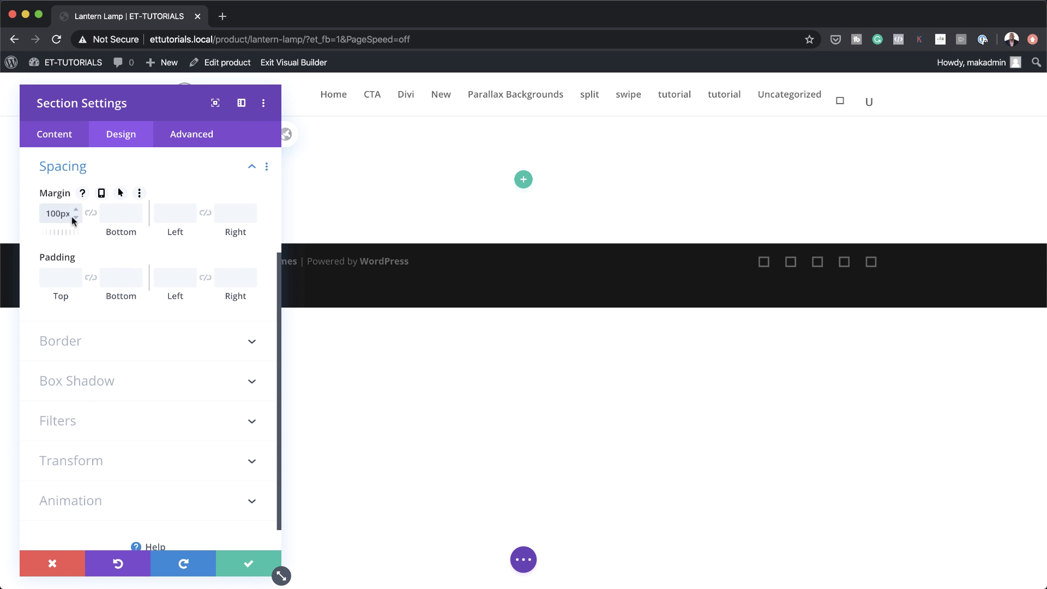
click(92, 214)
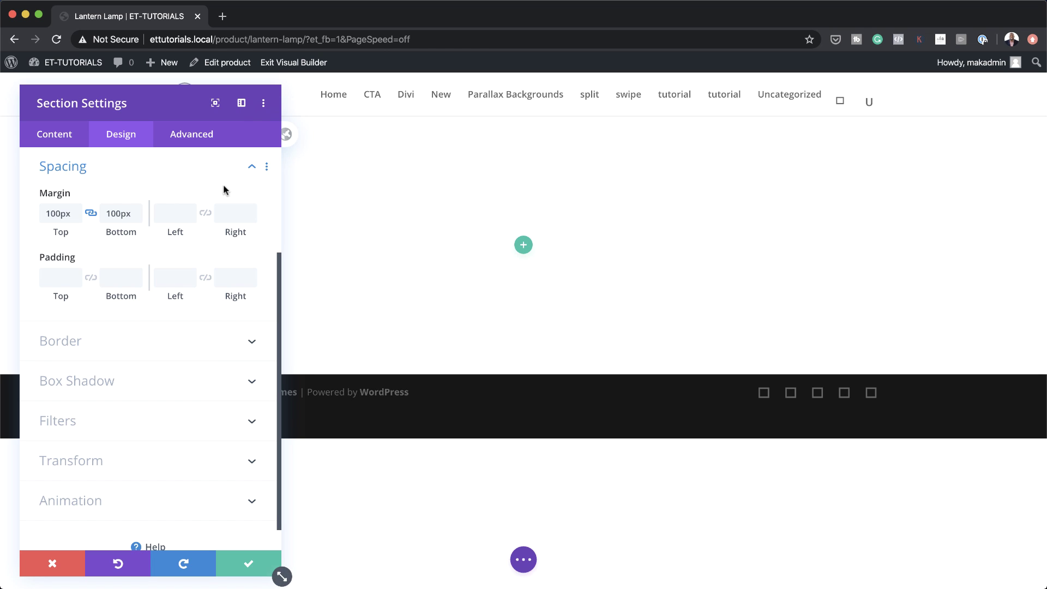
Step: Set the section's horizontal and vertical overflow to Hidden and save the section settings
click(202, 137)
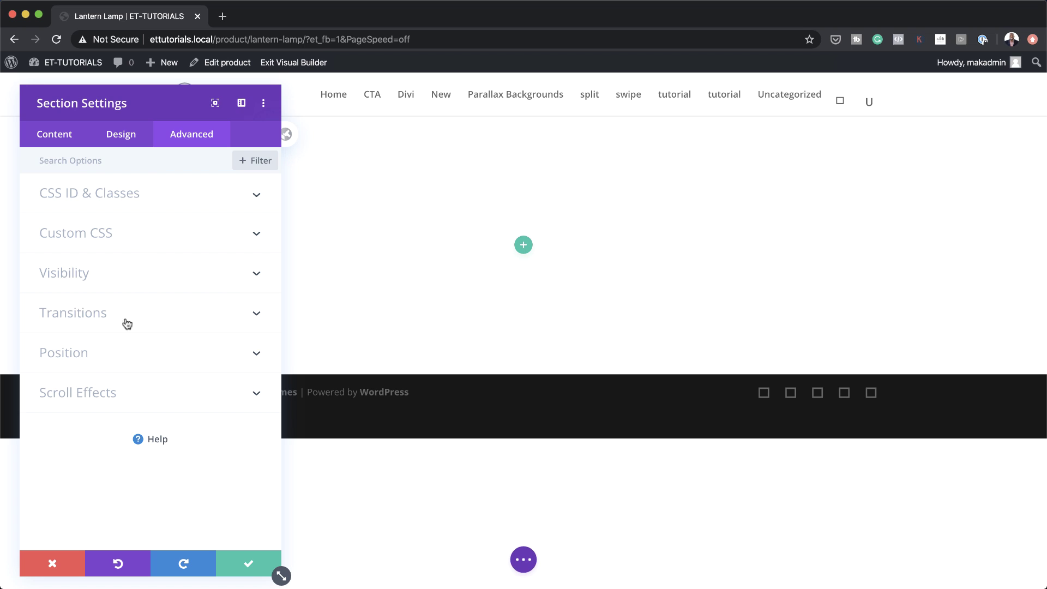
click(87, 274)
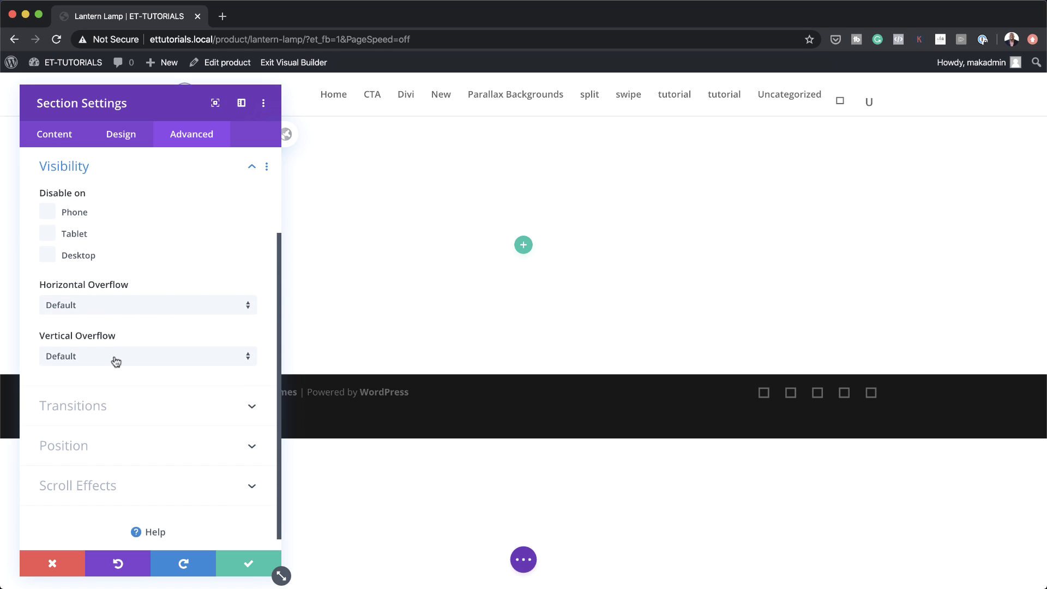
mouse_move(146, 308)
click(146, 306)
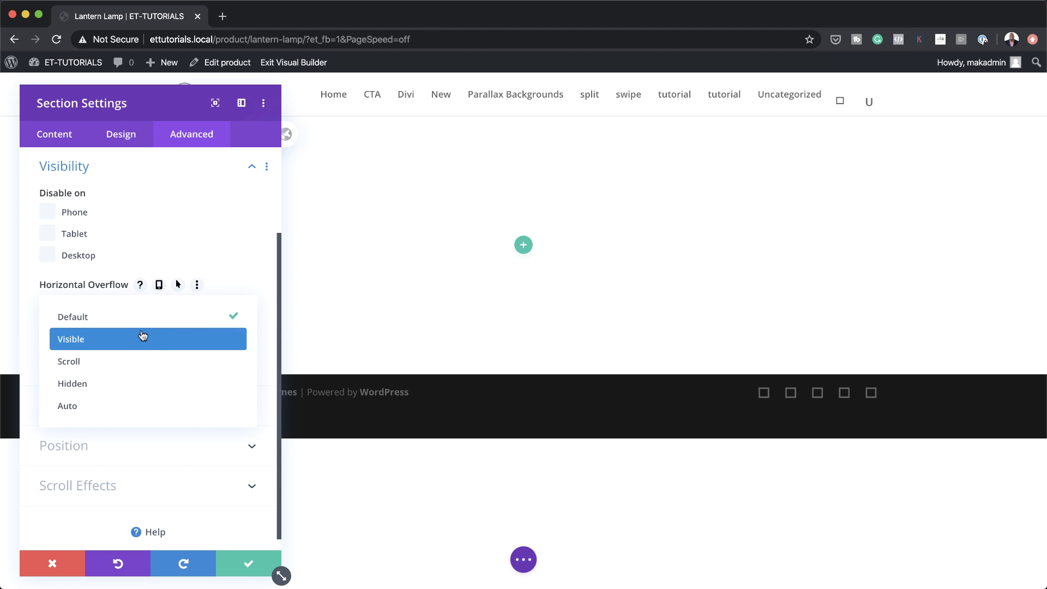
click(152, 384)
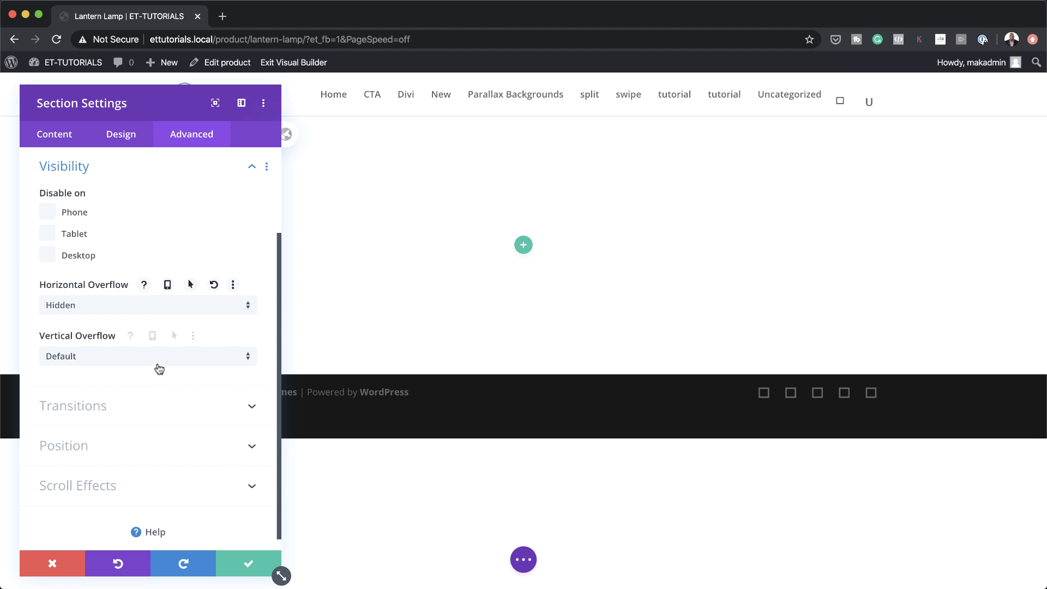
click(154, 353)
click(155, 434)
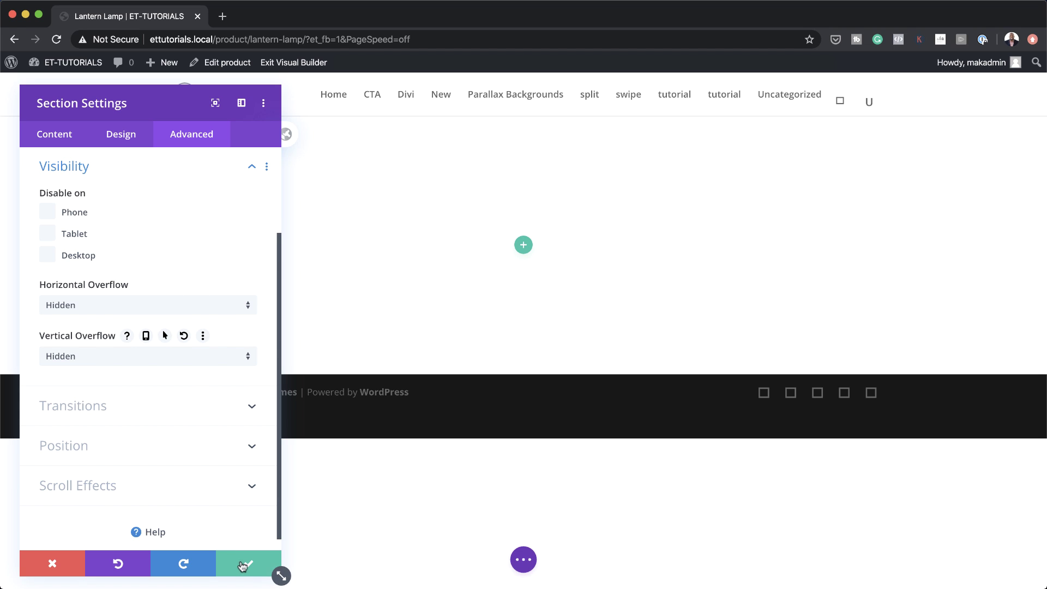
click(243, 565)
Step: Insert a single-column row into the section without adding a module
click(524, 248)
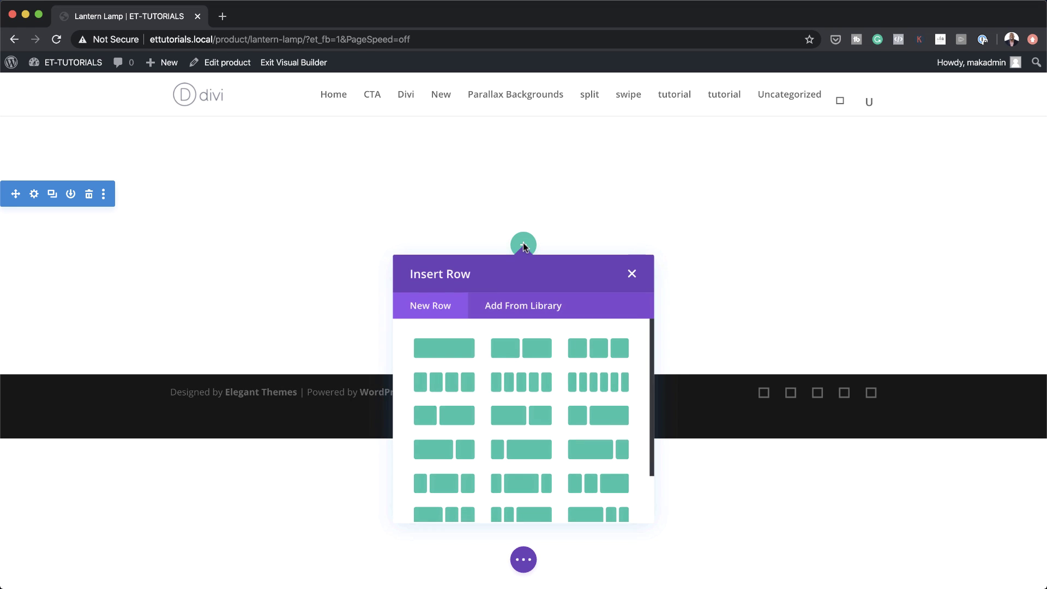
click(457, 353)
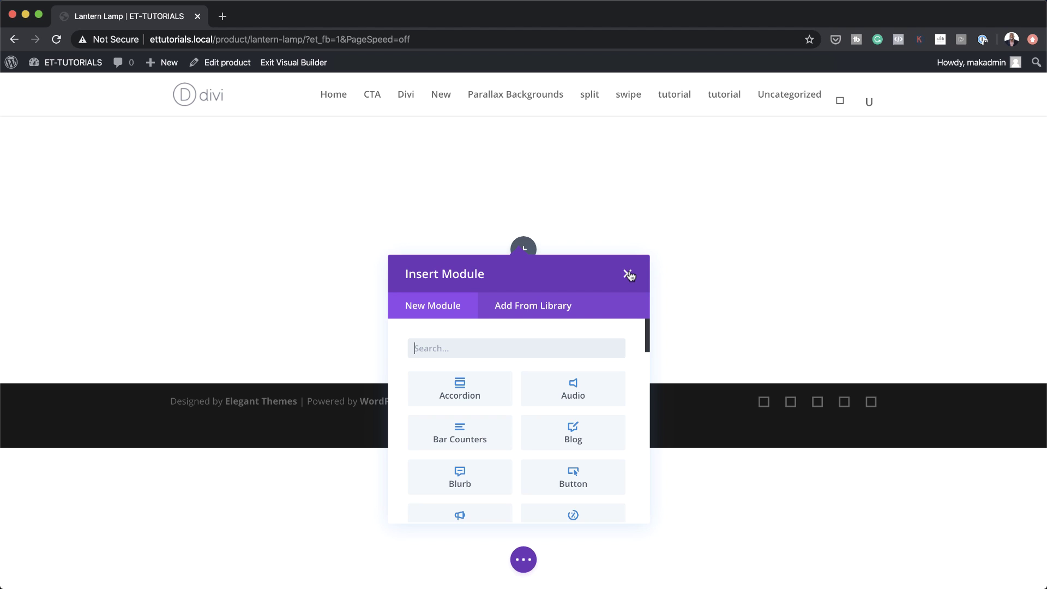
click(627, 274)
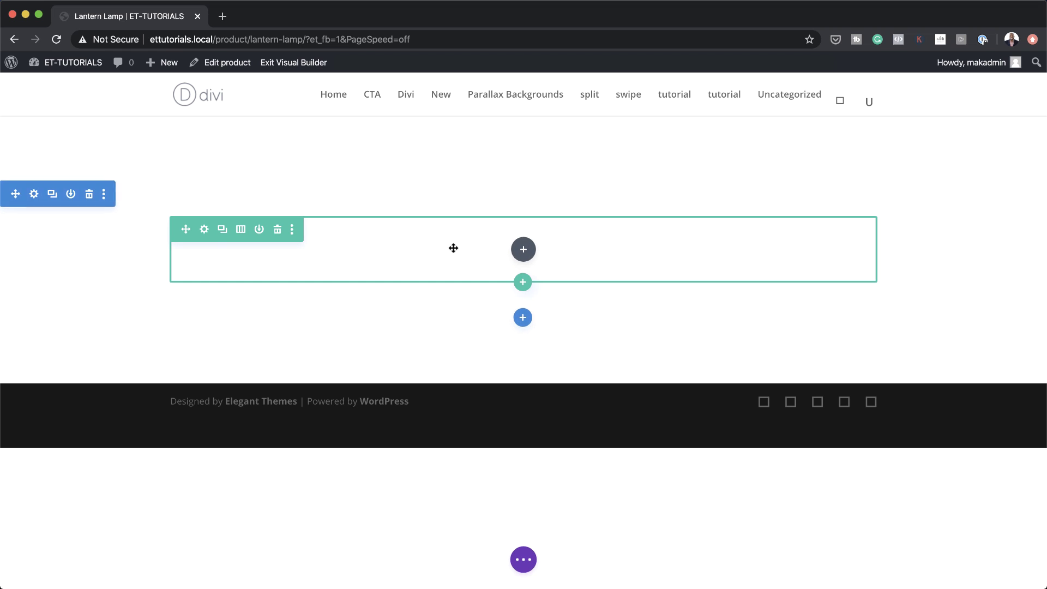
Step: Set the row's linked top and bottom padding to 0px and save the row settings
click(204, 229)
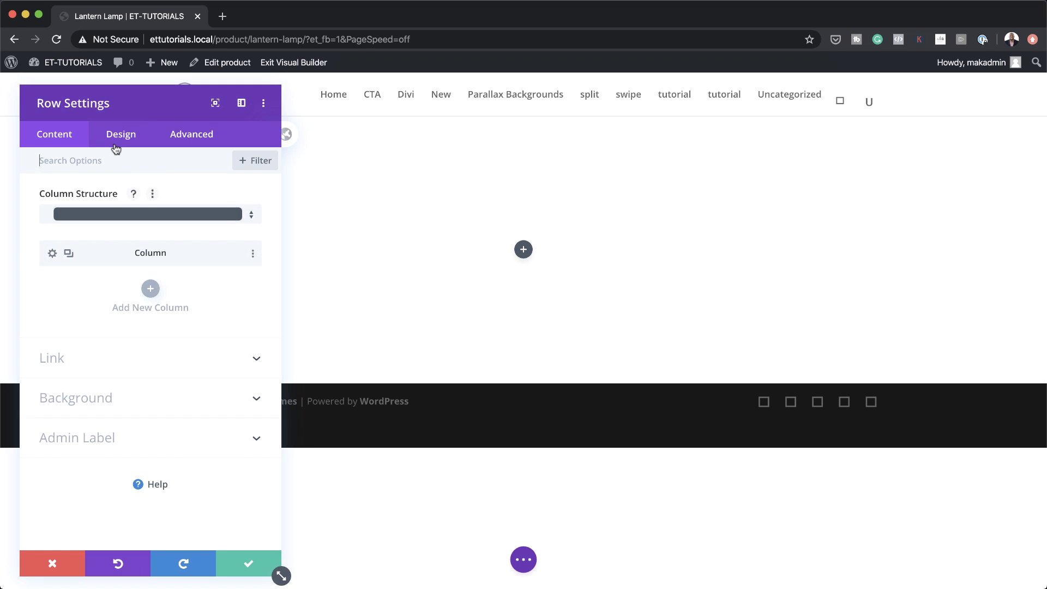
click(119, 135)
click(75, 234)
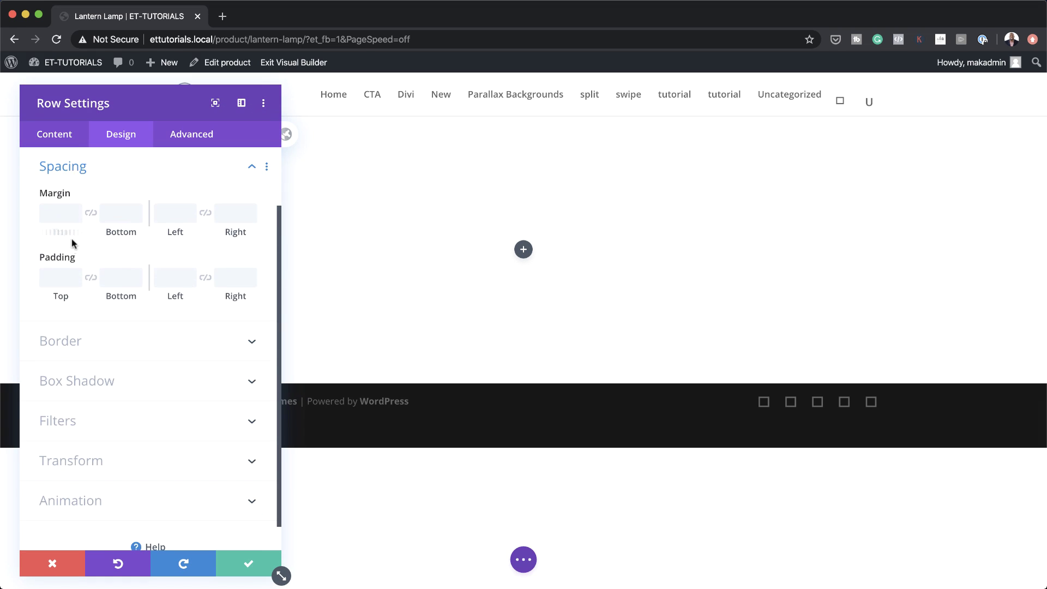
click(57, 275)
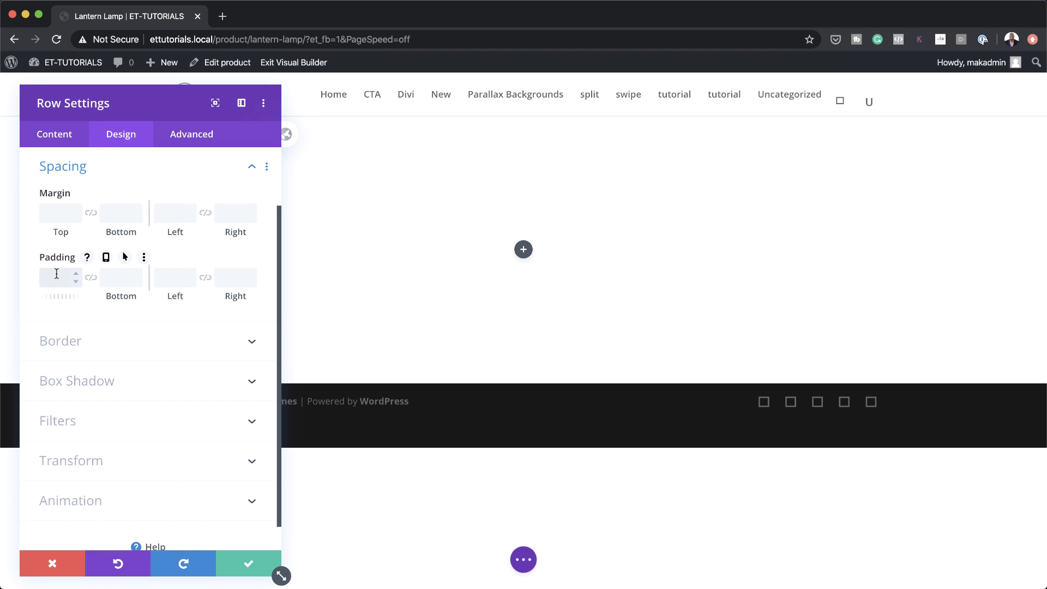
text(0)
click(90, 277)
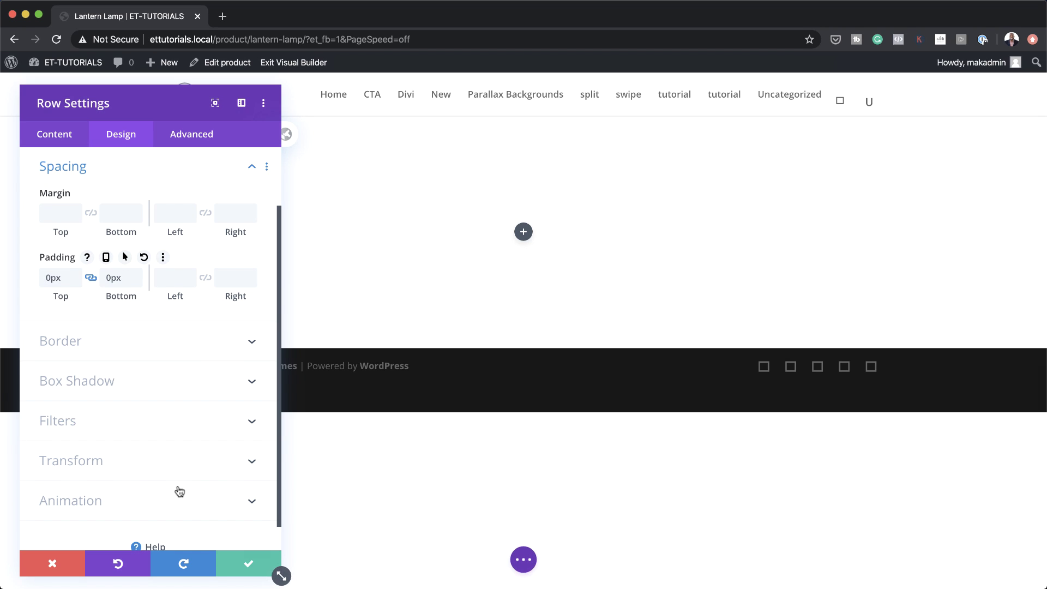
click(246, 562)
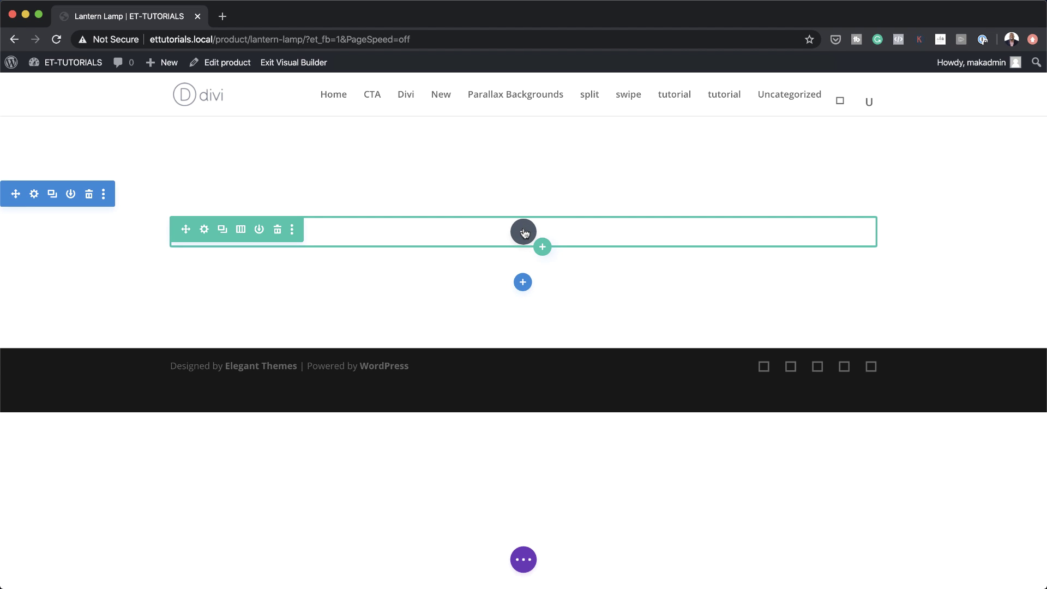
Step: Add a Woo Breadcrumb module to the row
click(524, 233)
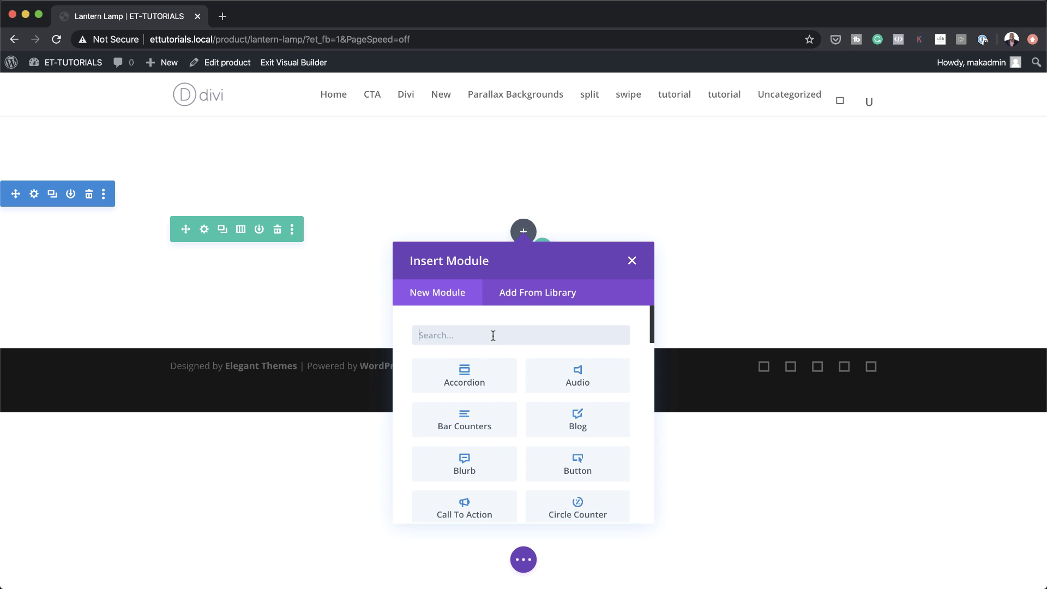
text(woo)
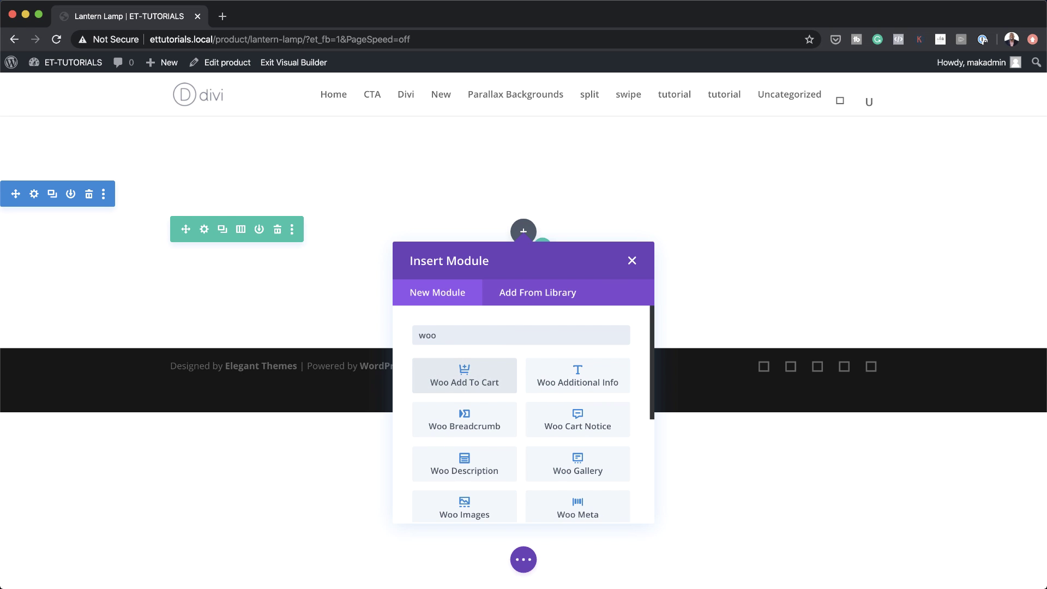
text( bre)
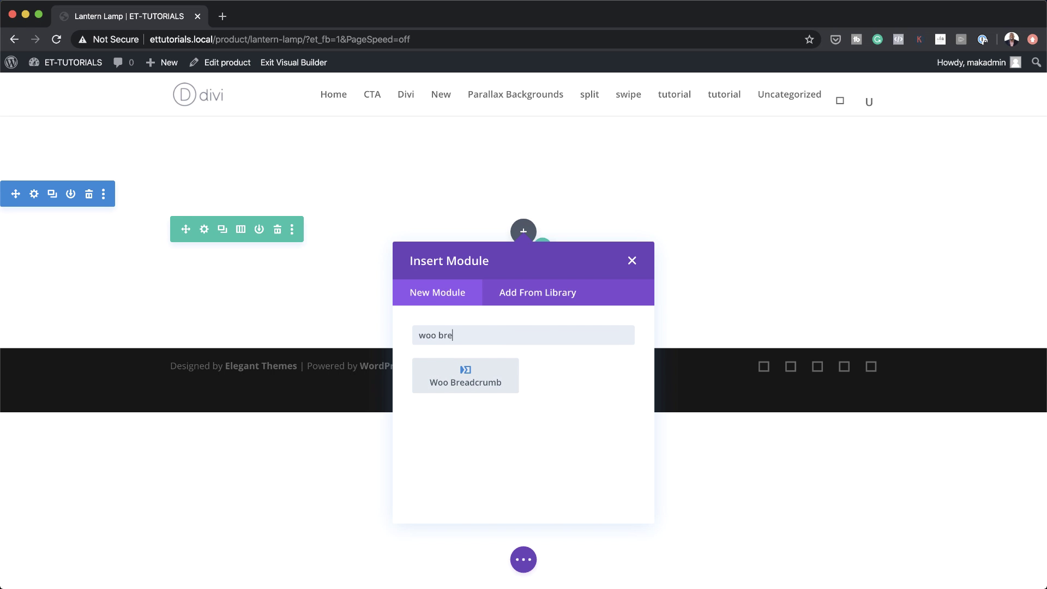
click(473, 380)
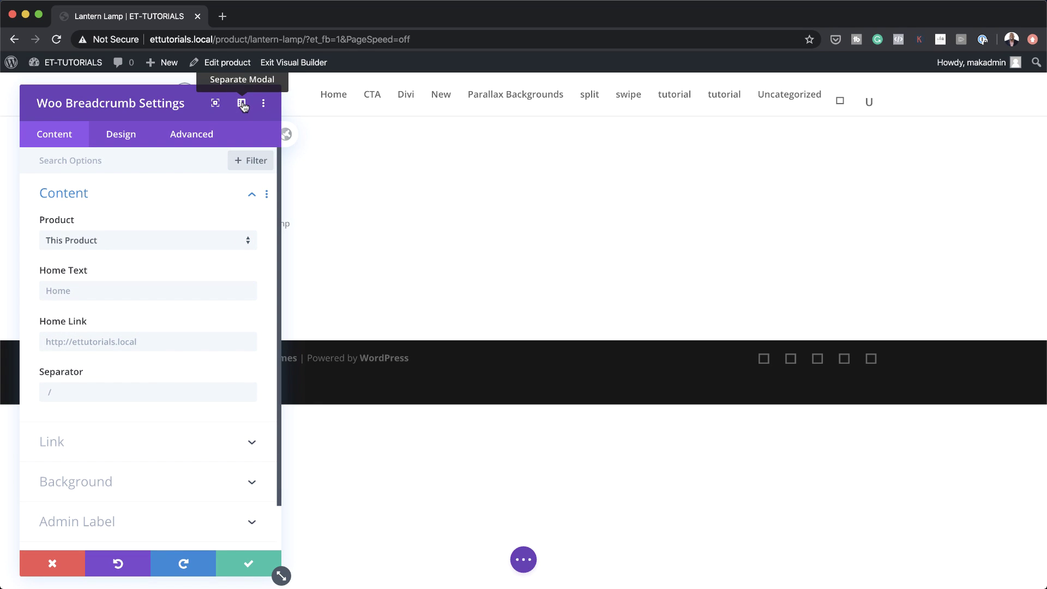
Step: Dock the Woo Breadcrumb settings beside the page and set the breadcrumb text font to Raleway
click(241, 103)
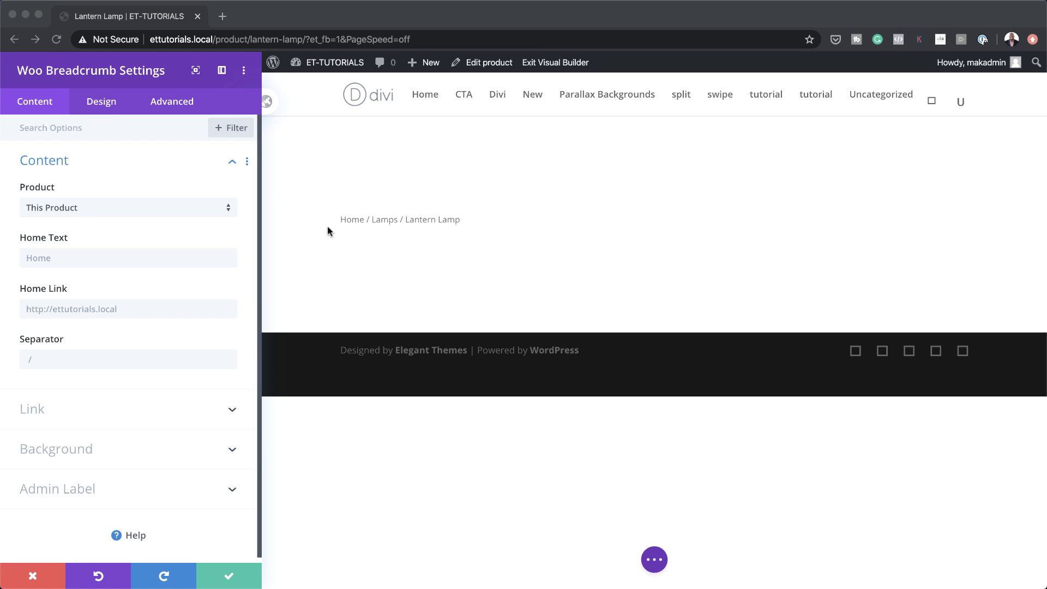
click(101, 103)
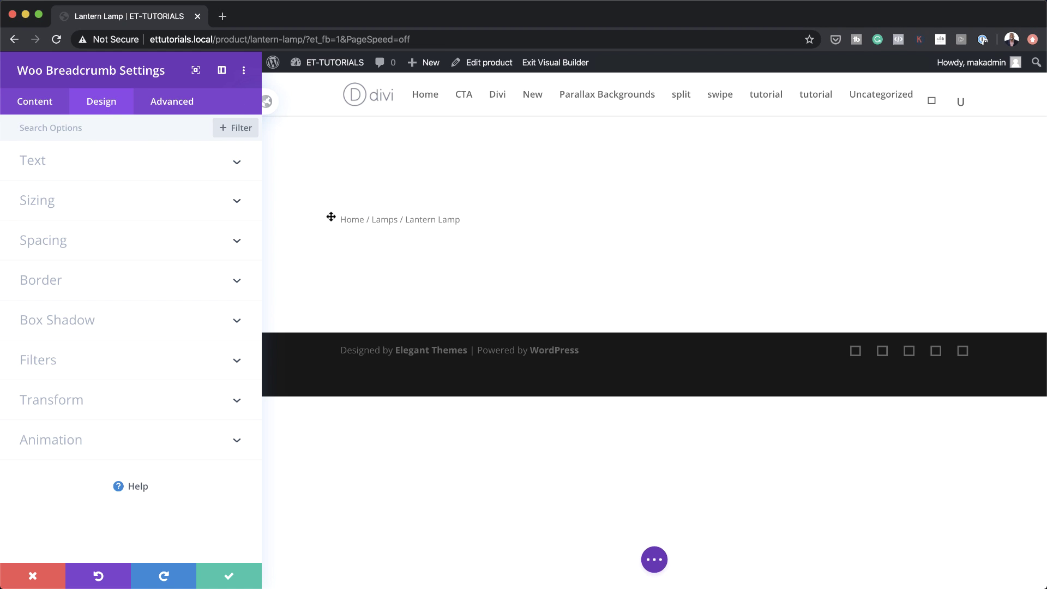
click(96, 165)
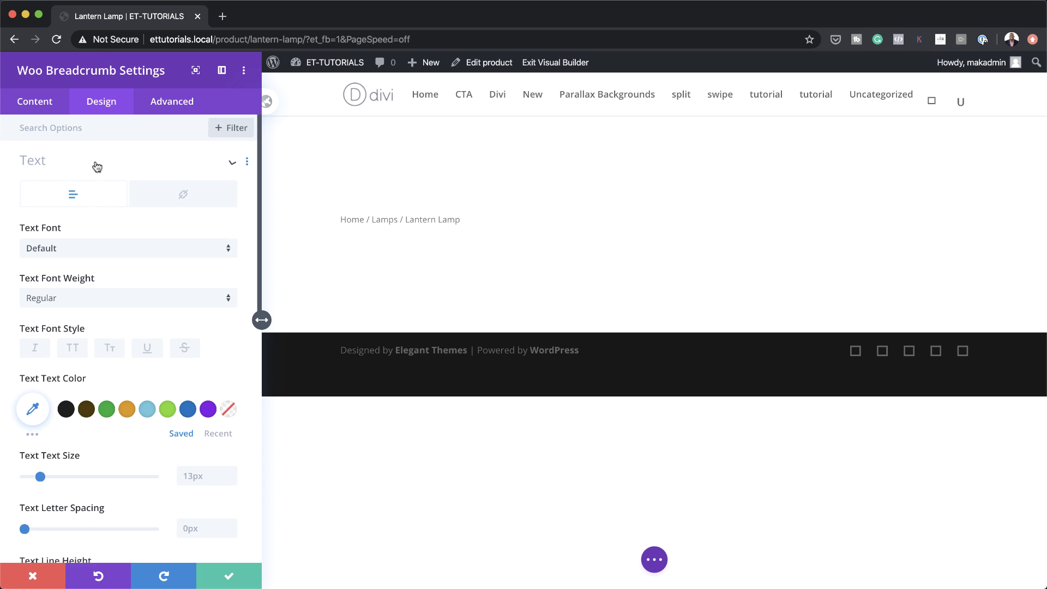
click(82, 248)
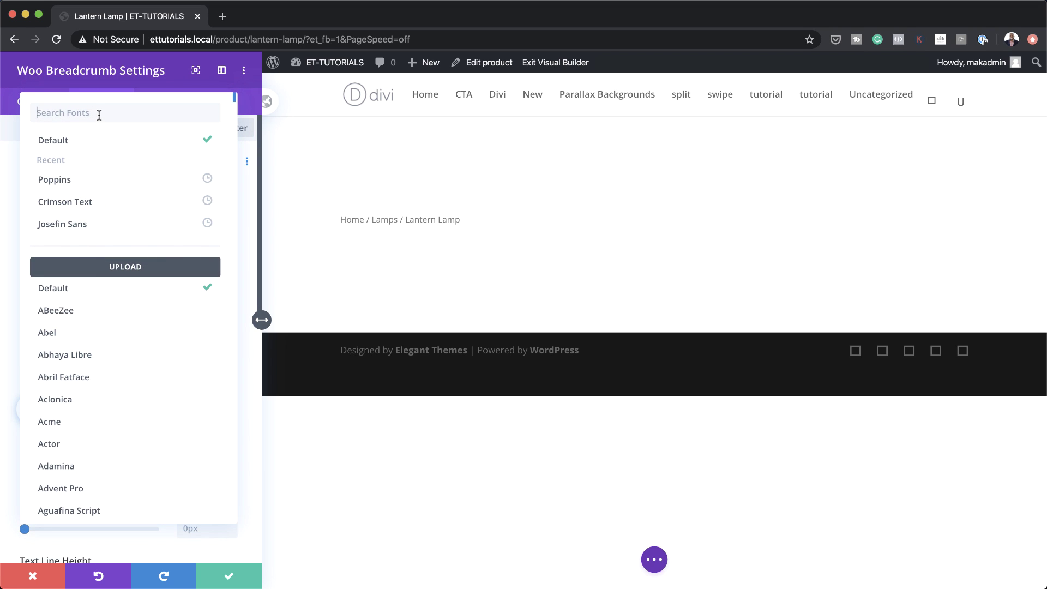
text(Raleway)
key(Down)
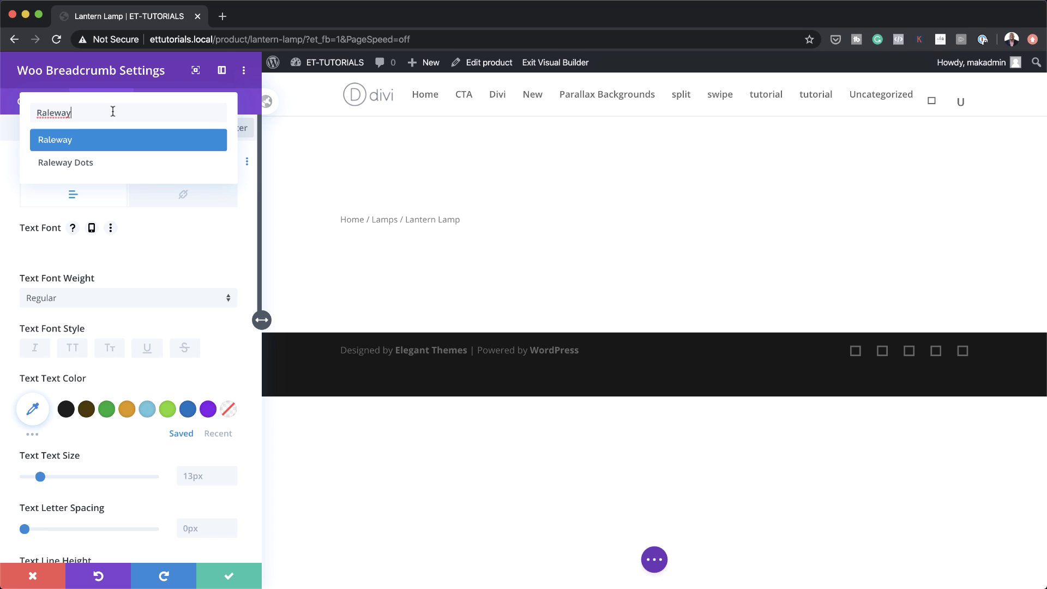
click(98, 137)
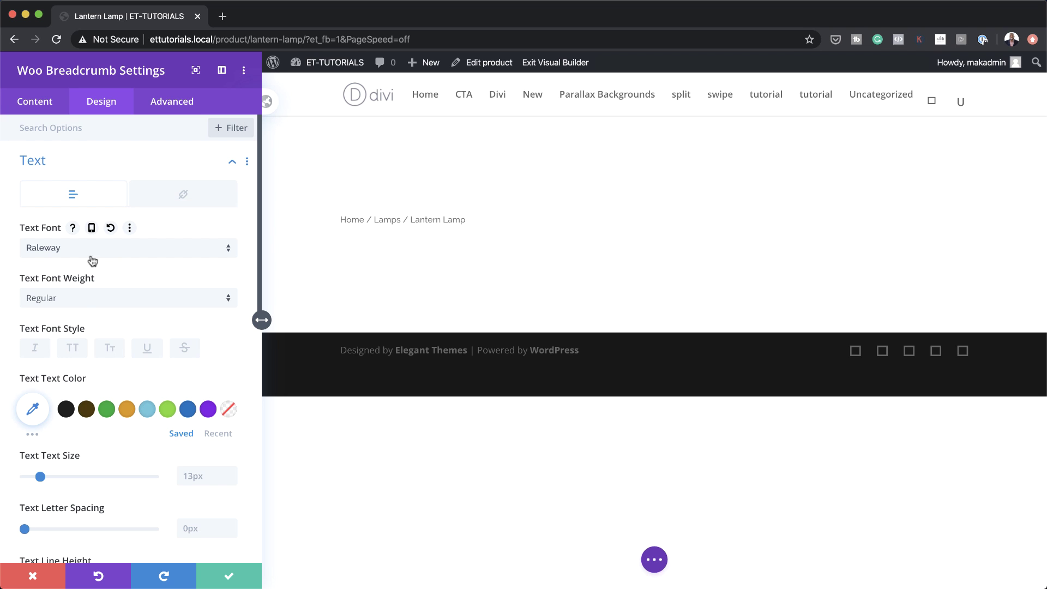
Step: Set the breadcrumb text weight to Semi Bold and its size to 12px, and reduce the text line height
click(84, 300)
click(109, 423)
click(198, 477)
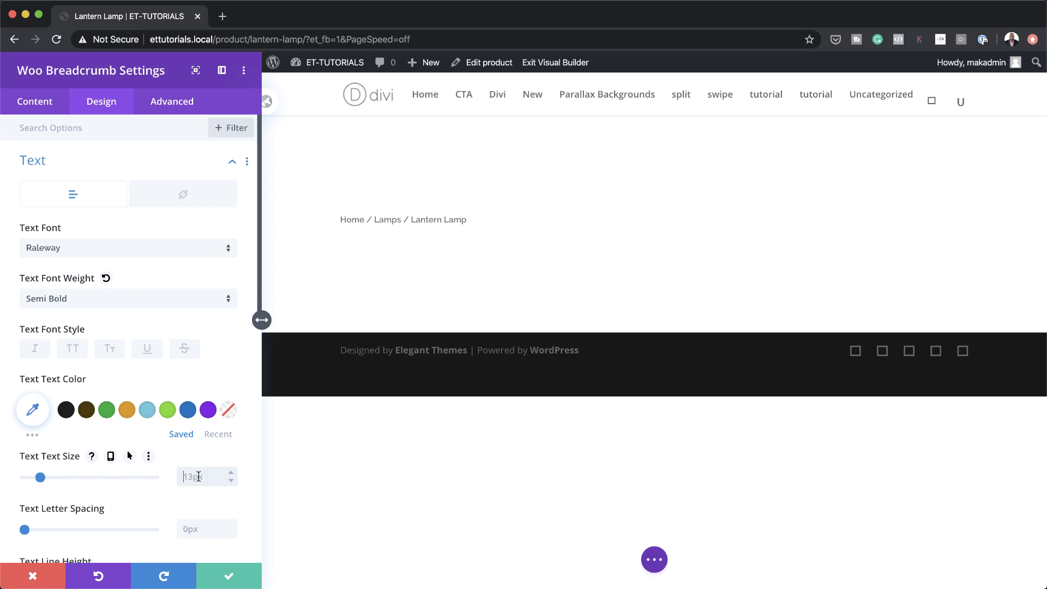
text(12)
key(Return)
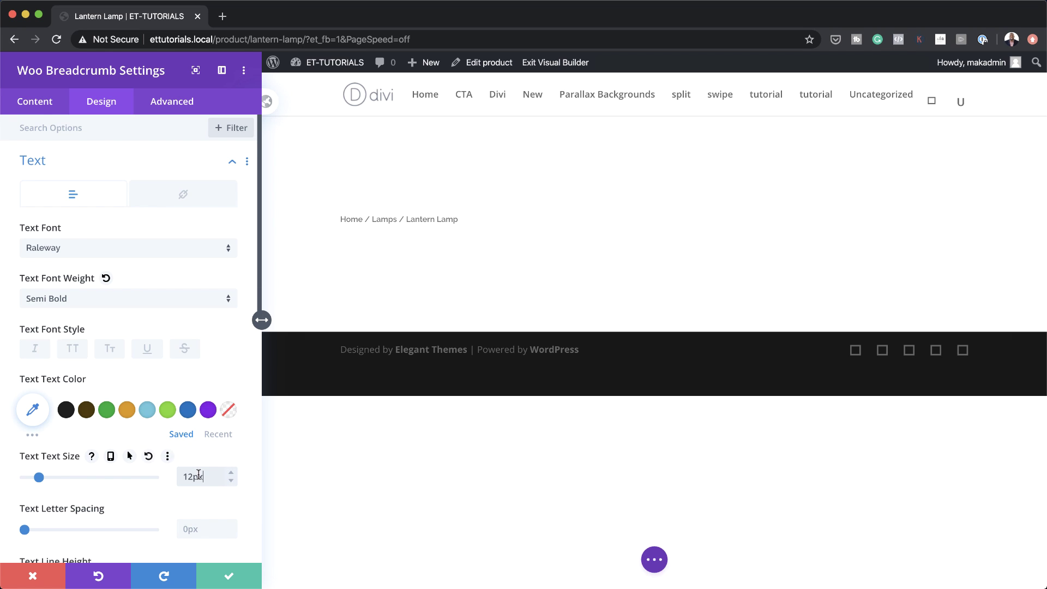
scroll(196, 474, down, 3)
click(196, 499)
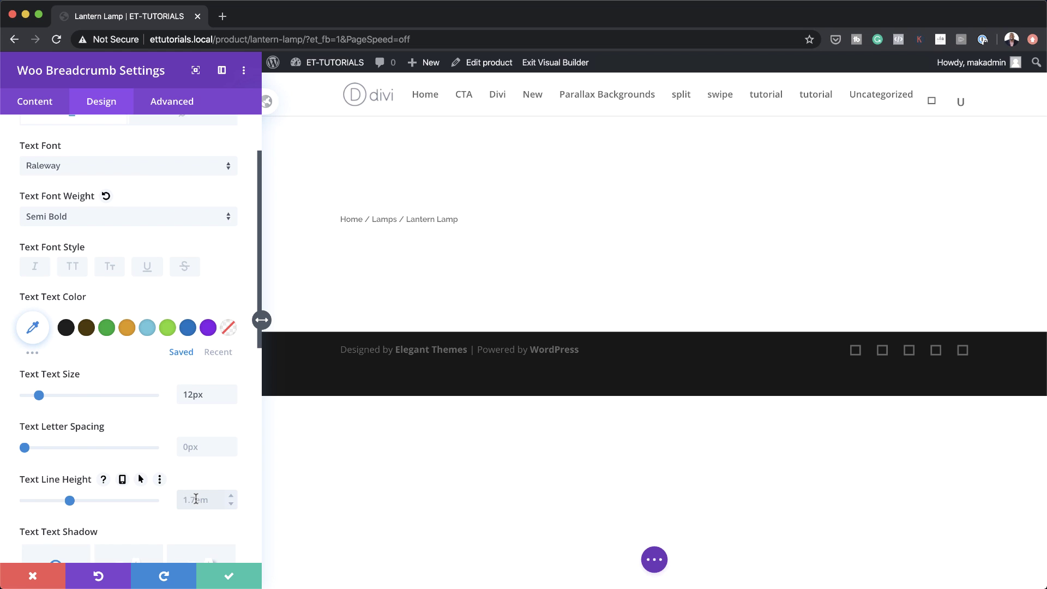
scroll(182, 196, up, 3)
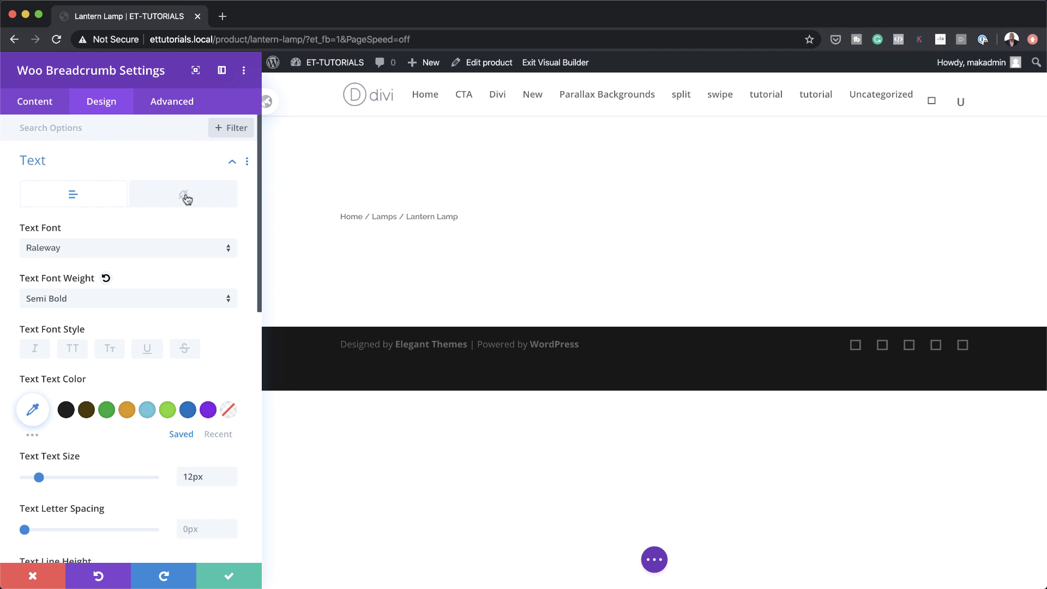
Step: Set the breadcrumb link text color to #fc7b52 and link text size to 13px, and save the module
click(183, 195)
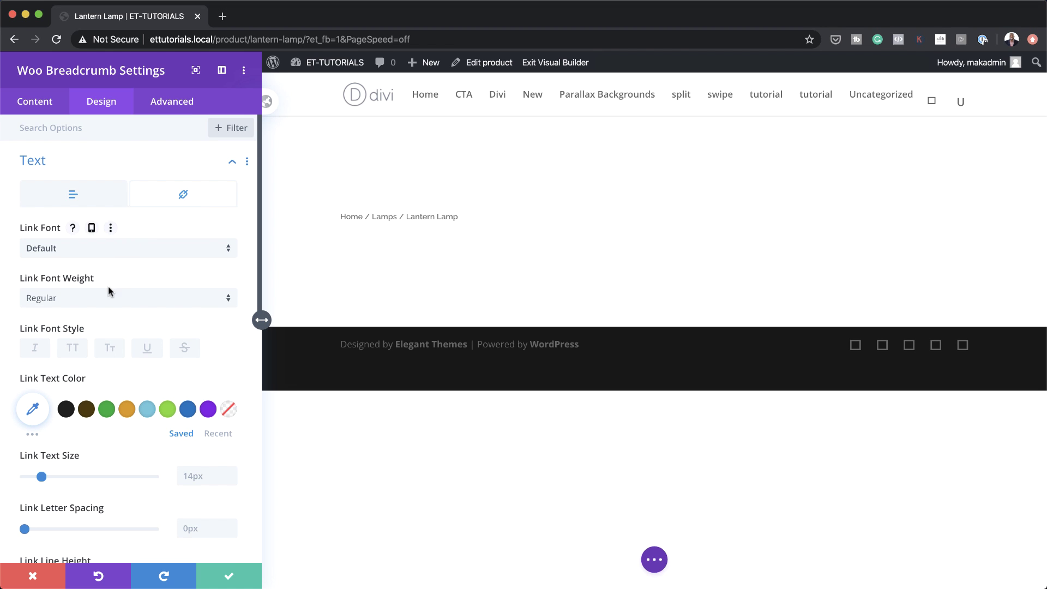
click(33, 407)
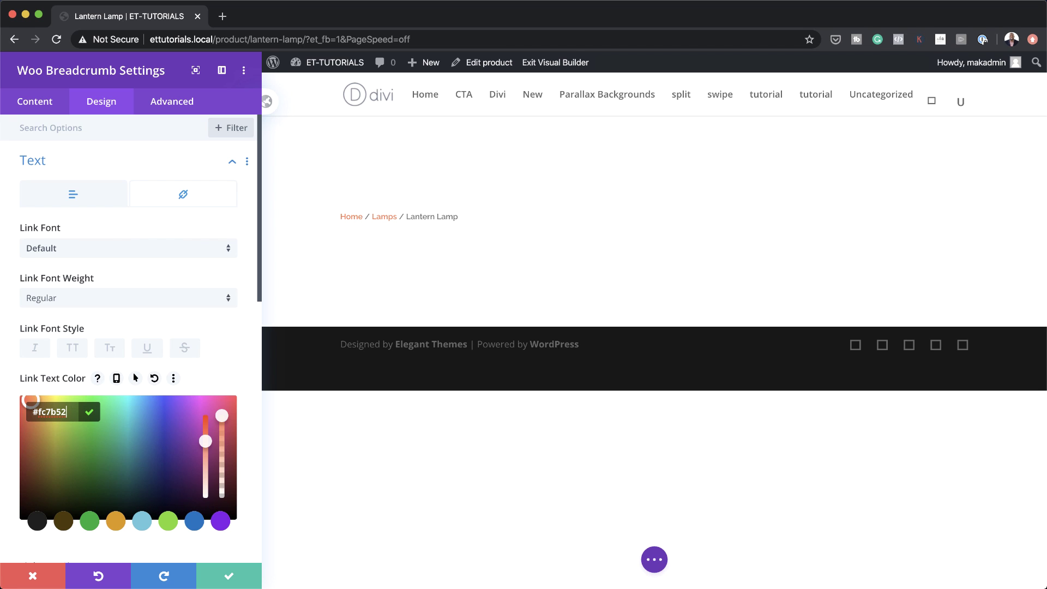
click(205, 336)
click(203, 478)
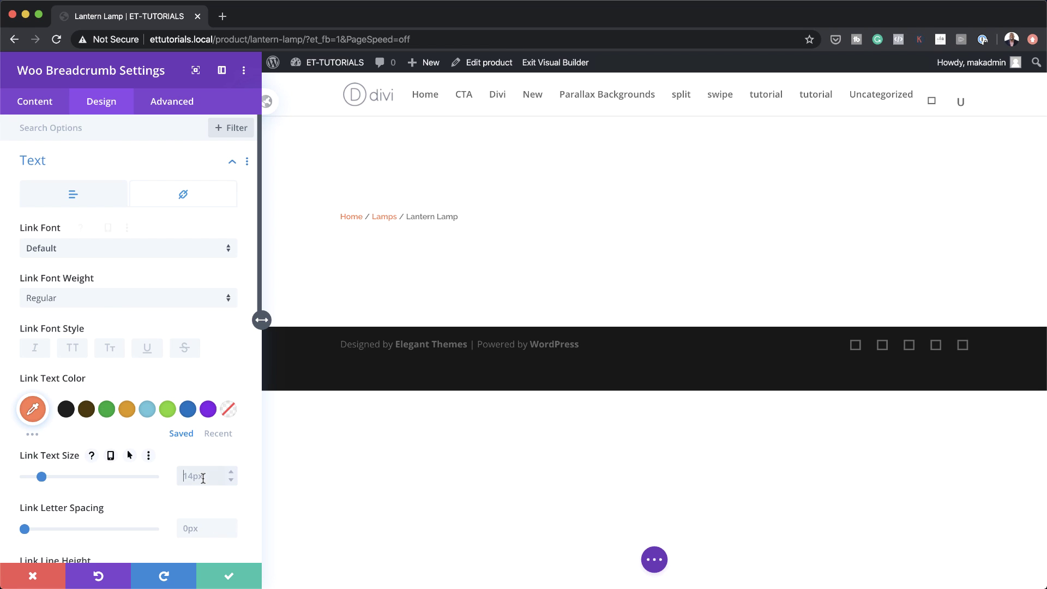
text(13)
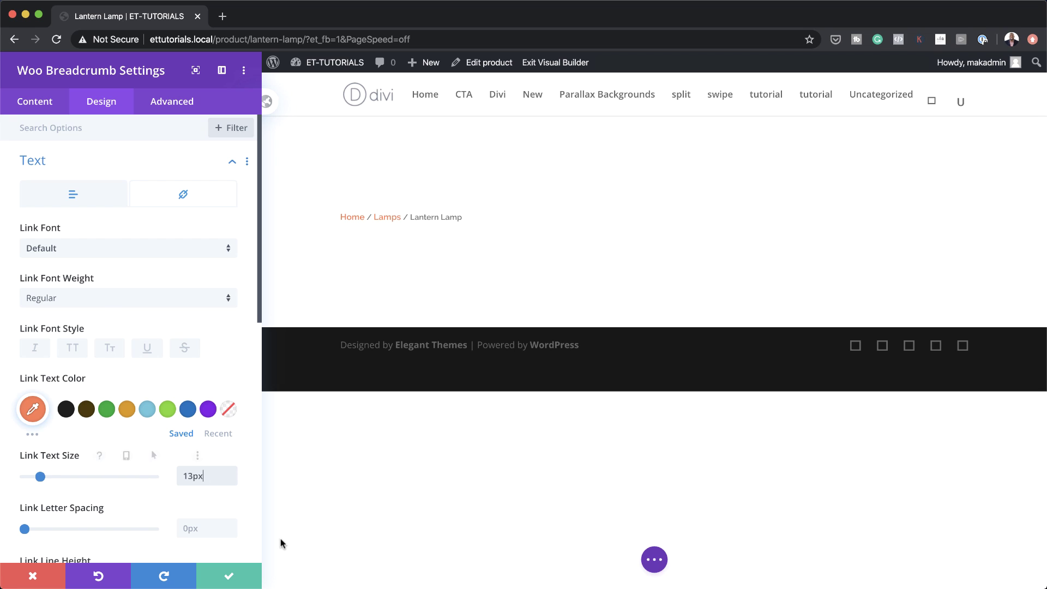
click(207, 580)
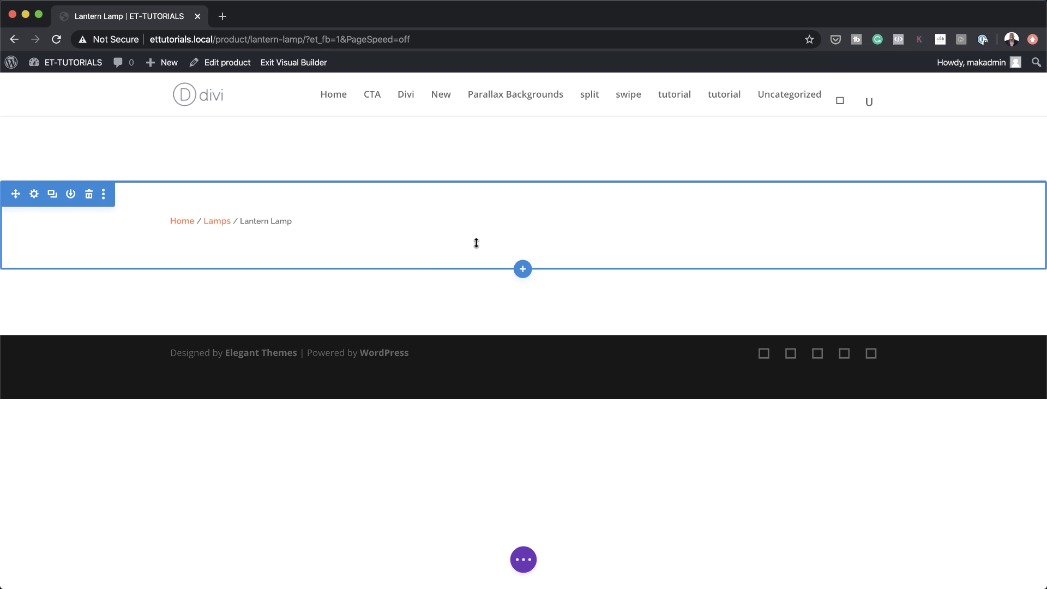
Step: Insert a two-column row with a three-fifths and two-fifths layout below the breadcrumb row, without adding a module
mouse_move(526, 223)
click(547, 239)
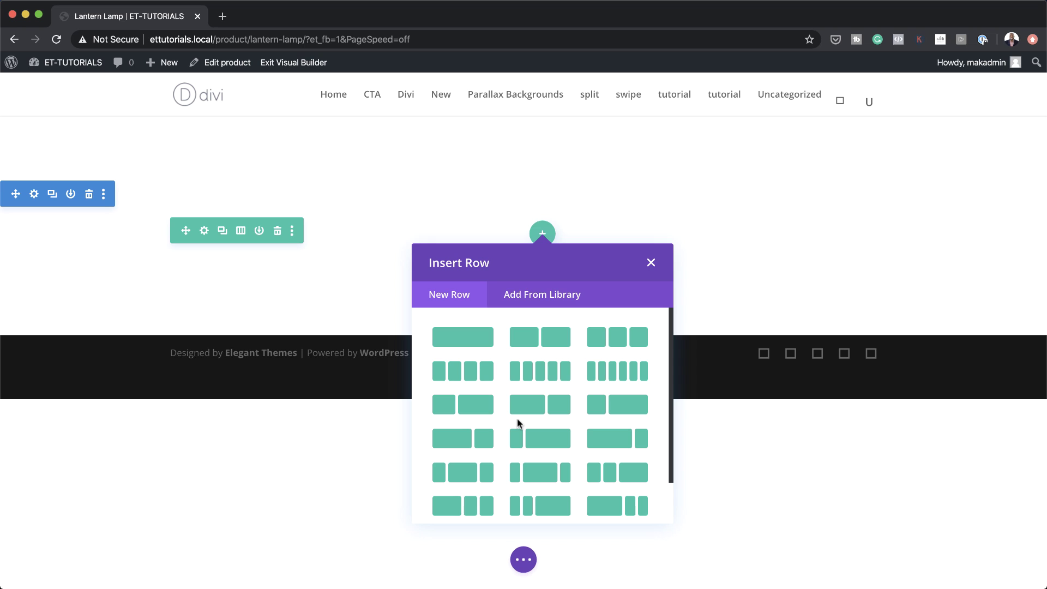
click(557, 407)
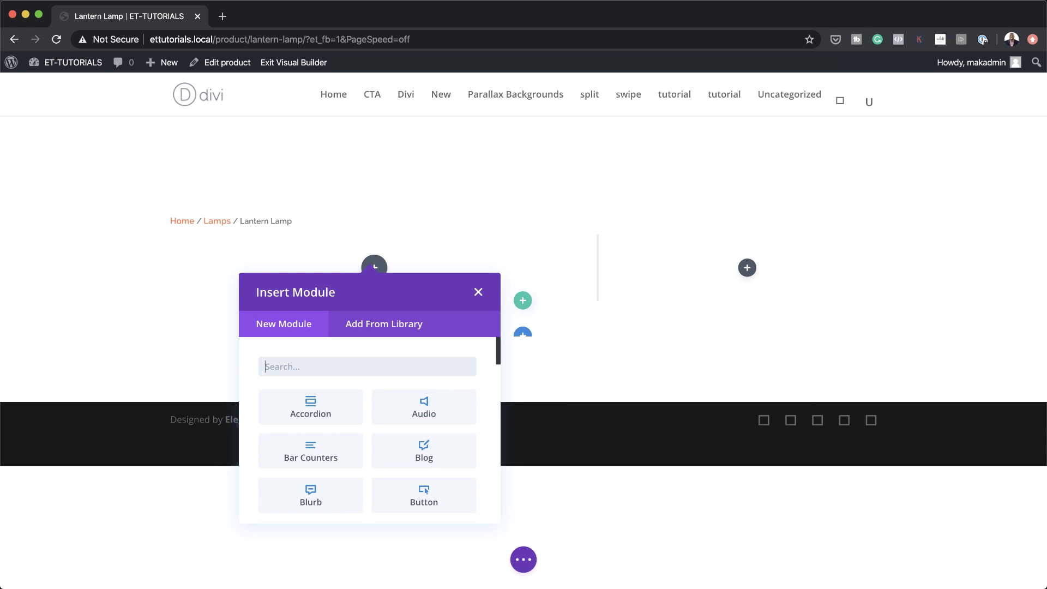
click(584, 341)
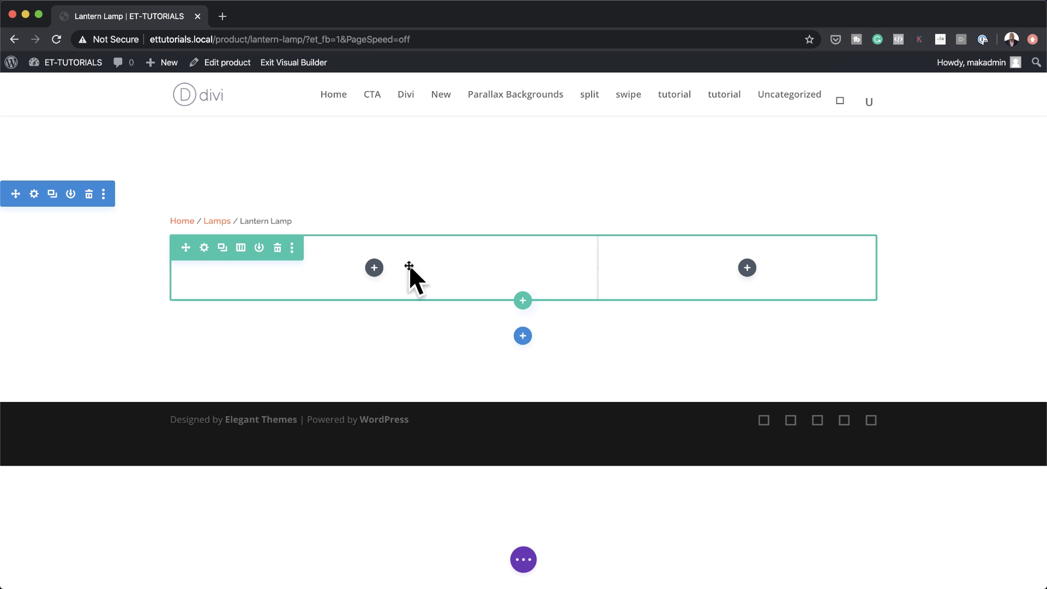
Step: Set the new row's top margin to 100px and bottom padding to 0px
click(205, 248)
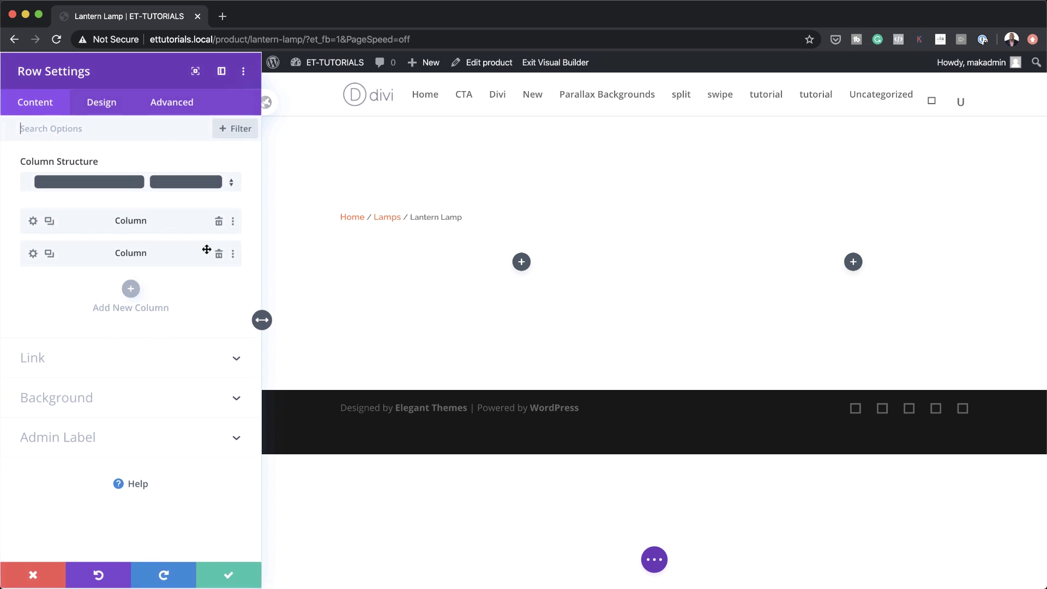
click(100, 101)
click(69, 200)
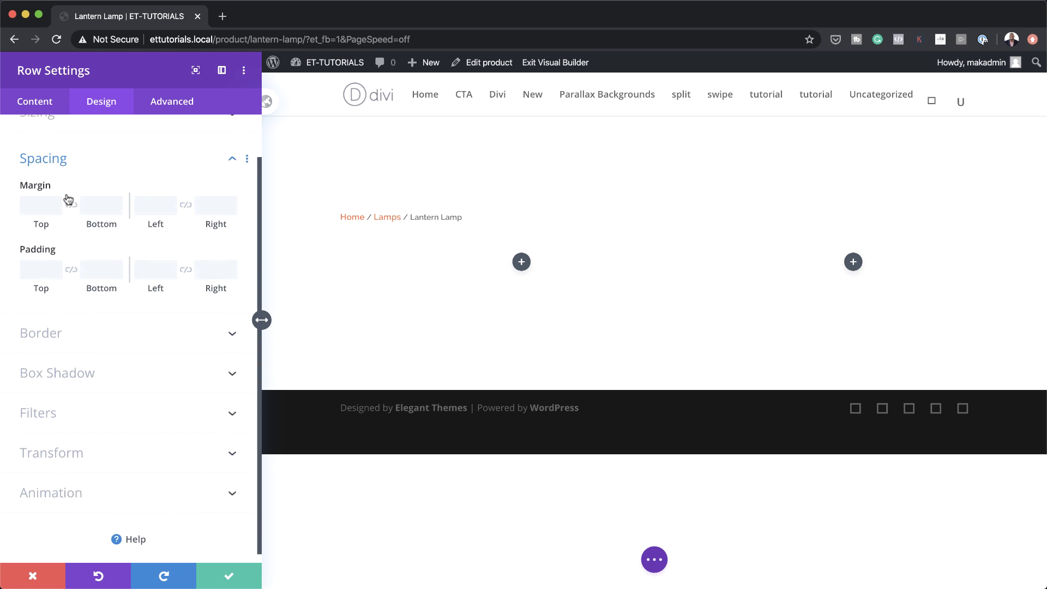
click(26, 193)
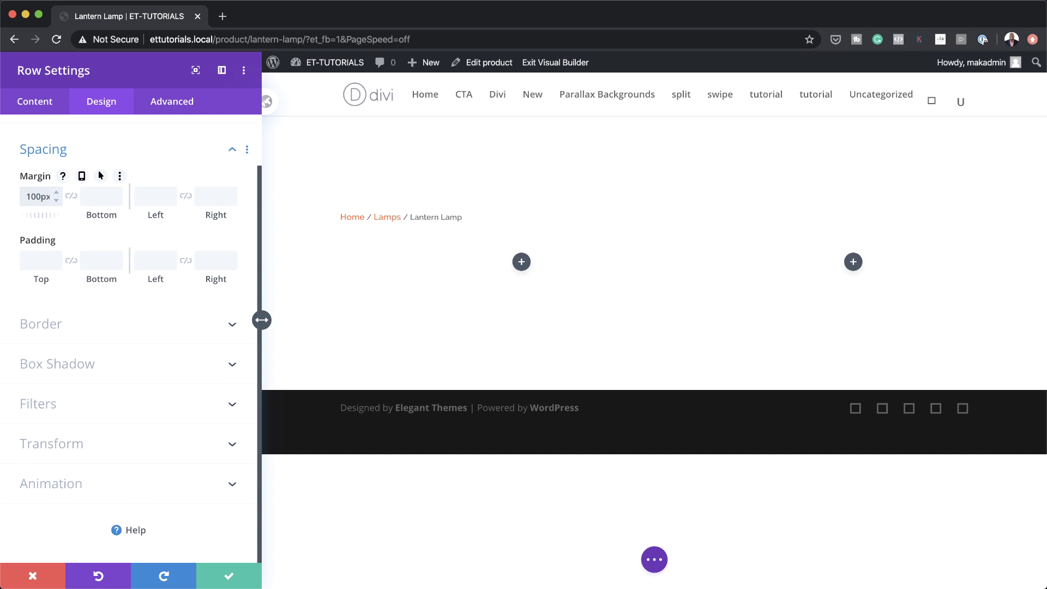
click(104, 195)
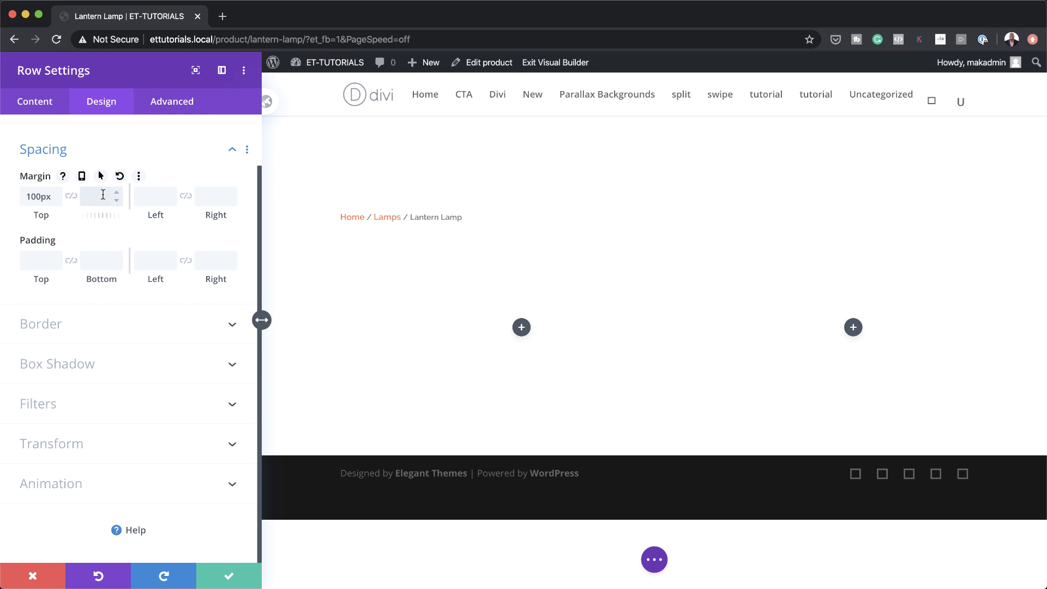
click(142, 199)
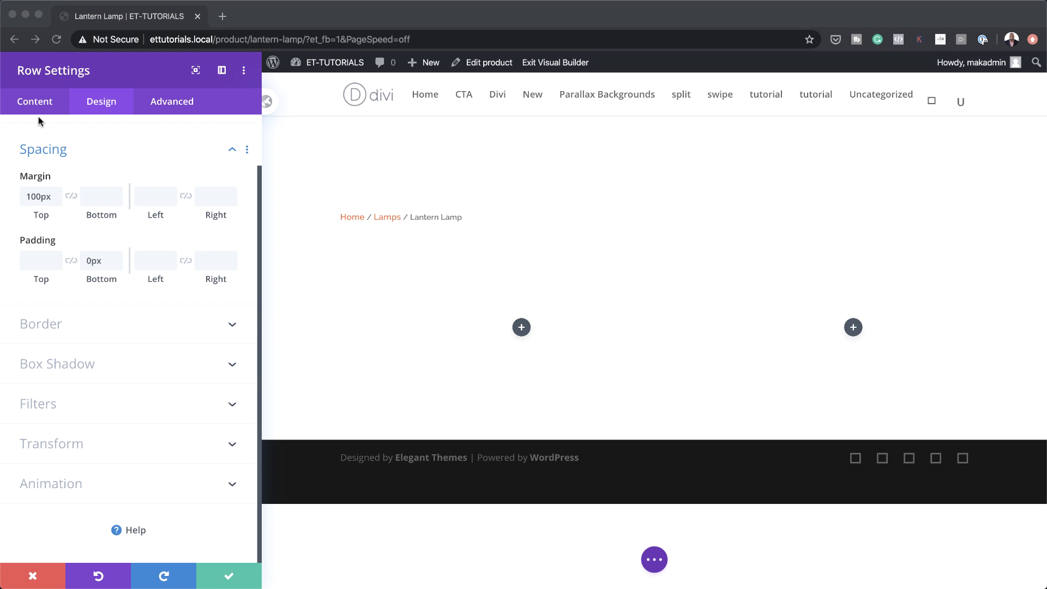
Step: Give the row's first column a background color of #d9e0ea
click(37, 104)
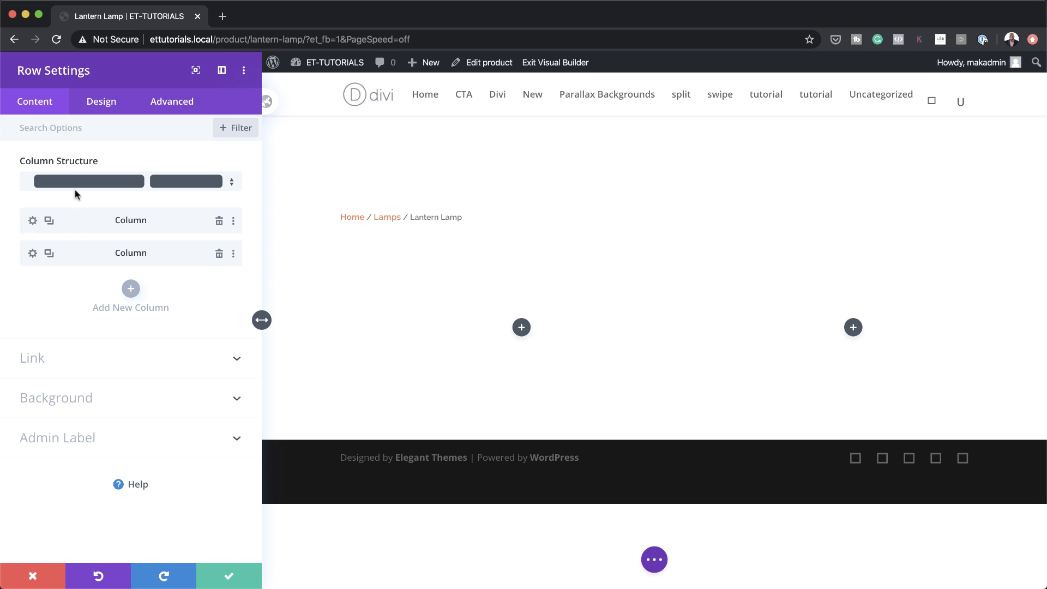
click(32, 221)
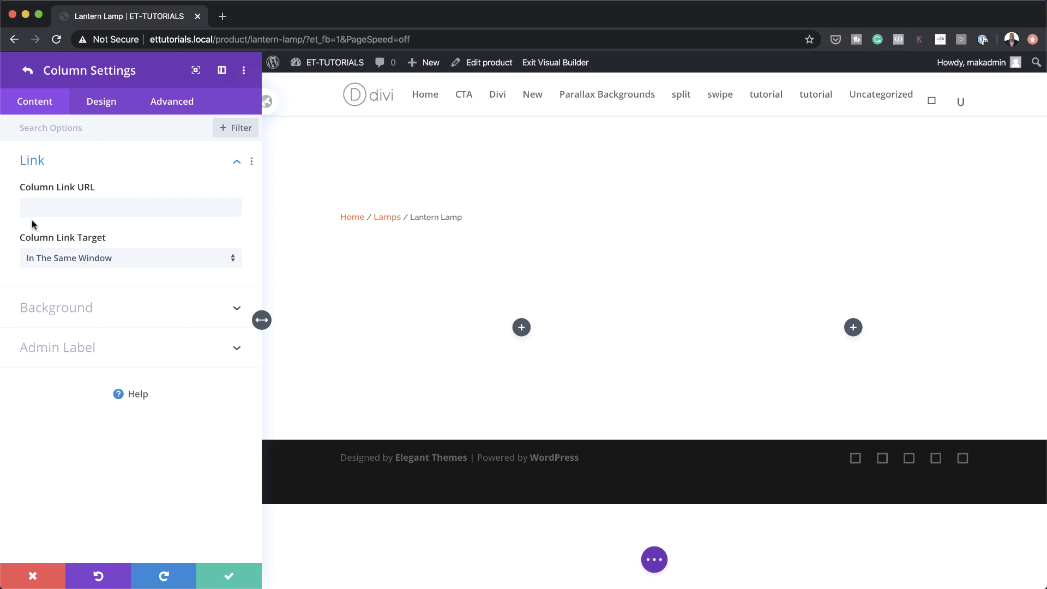
click(52, 306)
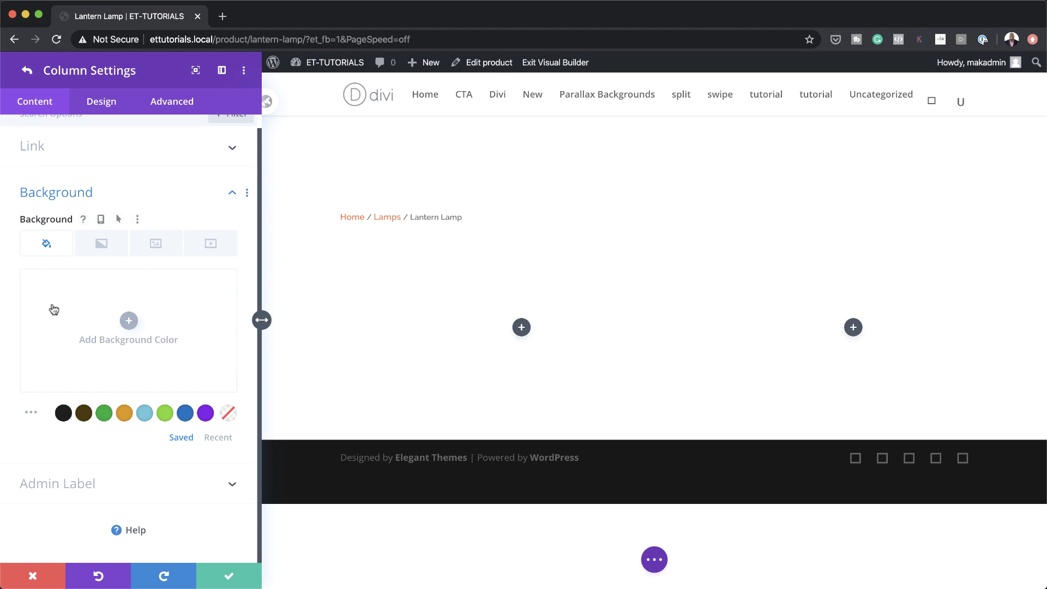
click(131, 324)
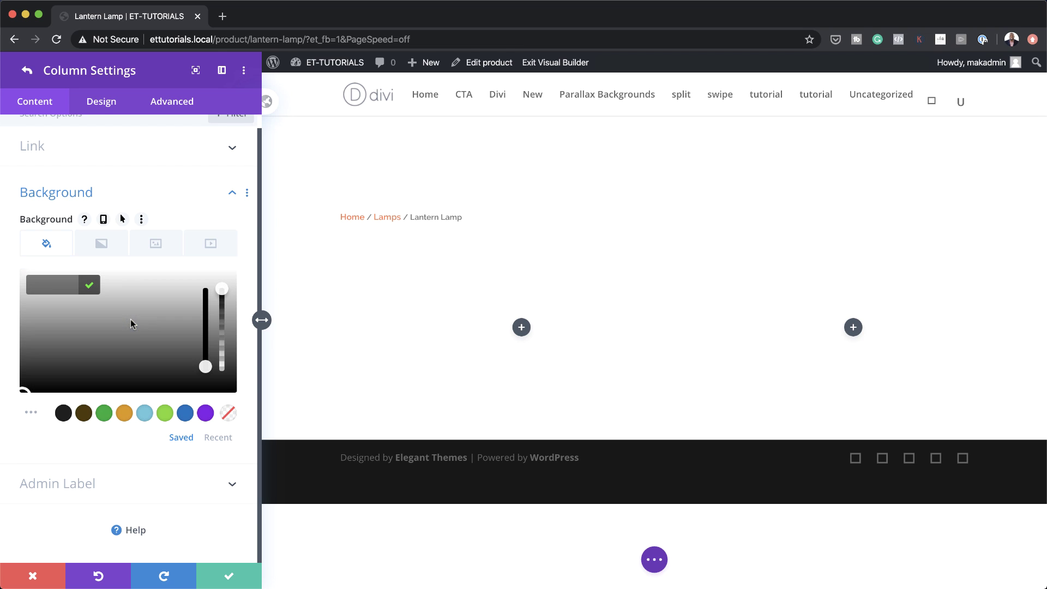
click(56, 286)
text(d9e0ea)
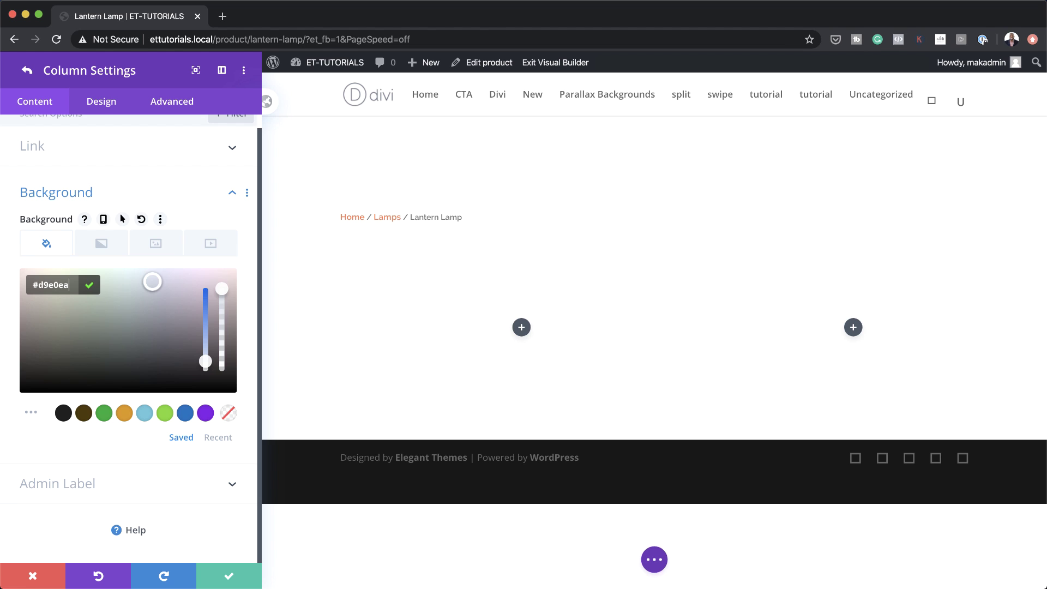
Step: Round all four corners of the first column by 20px
click(101, 102)
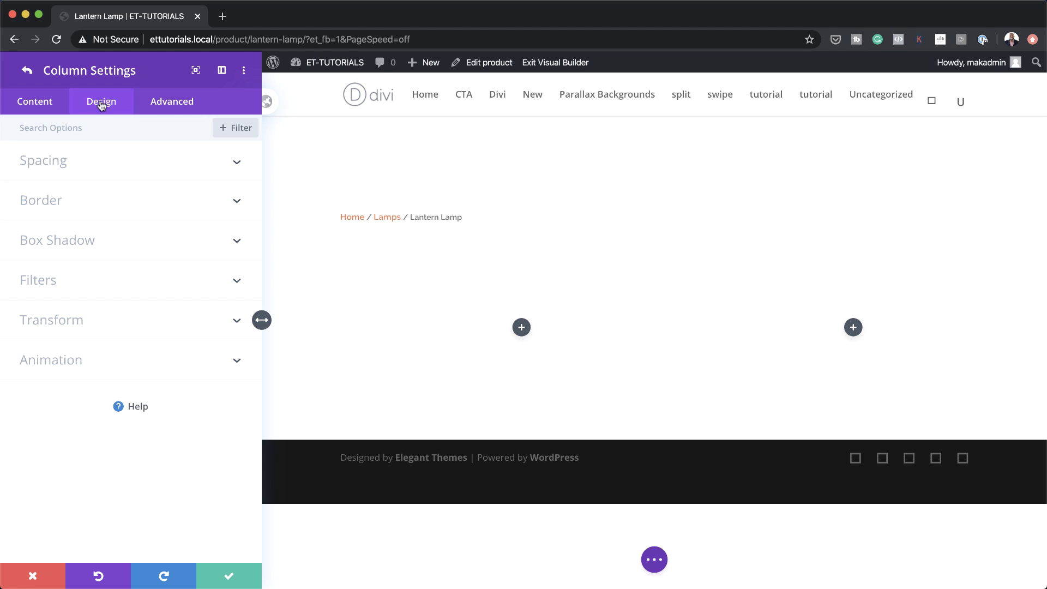
click(73, 200)
click(46, 194)
text(20)
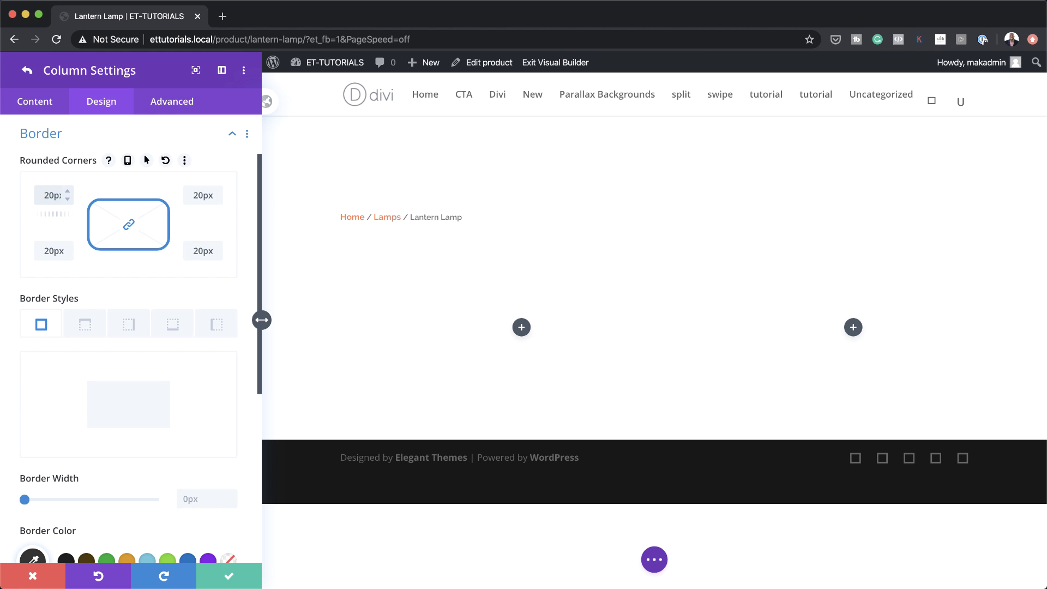
Step: Apply the all-around box shadow preset to the first column and set its vertical position to 60px
key(super+Tab)
scroll(215, 374, down, 5)
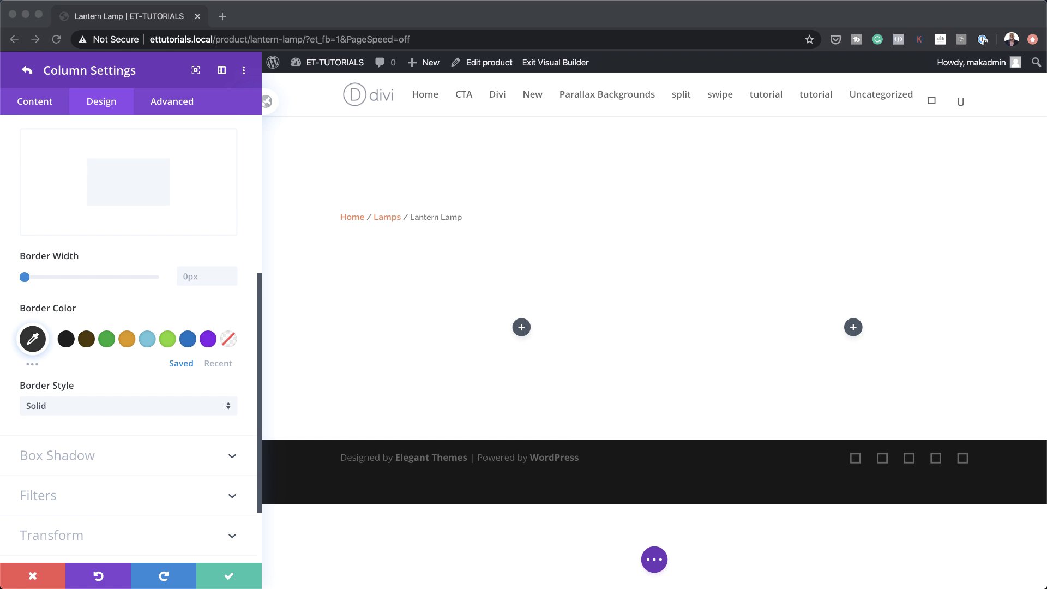
scroll(89, 428, down, 1)
click(77, 426)
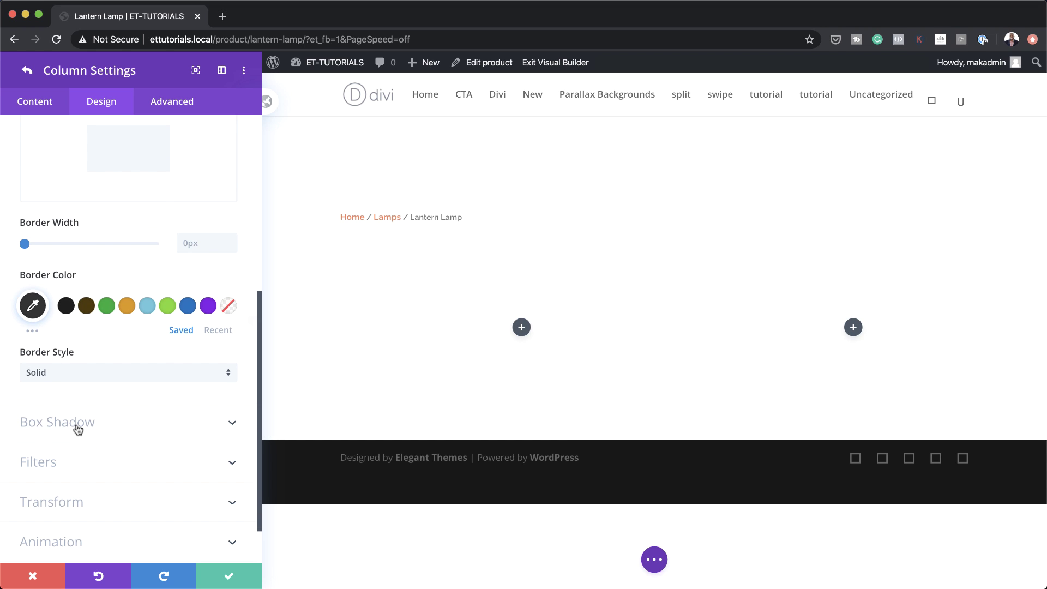
click(106, 296)
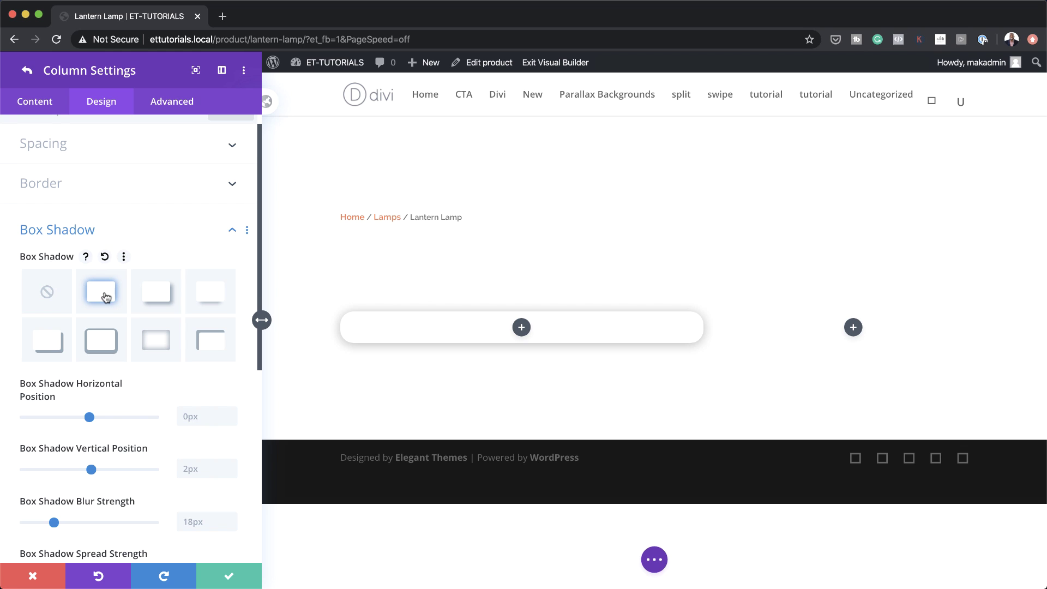
scroll(182, 420, down, 1)
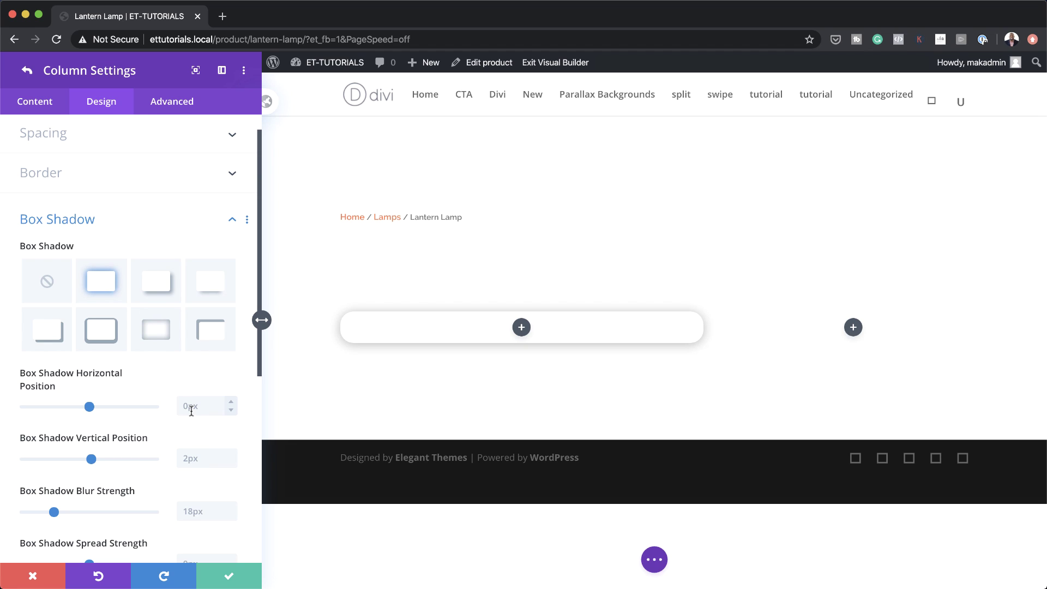
click(199, 458)
text(60px)
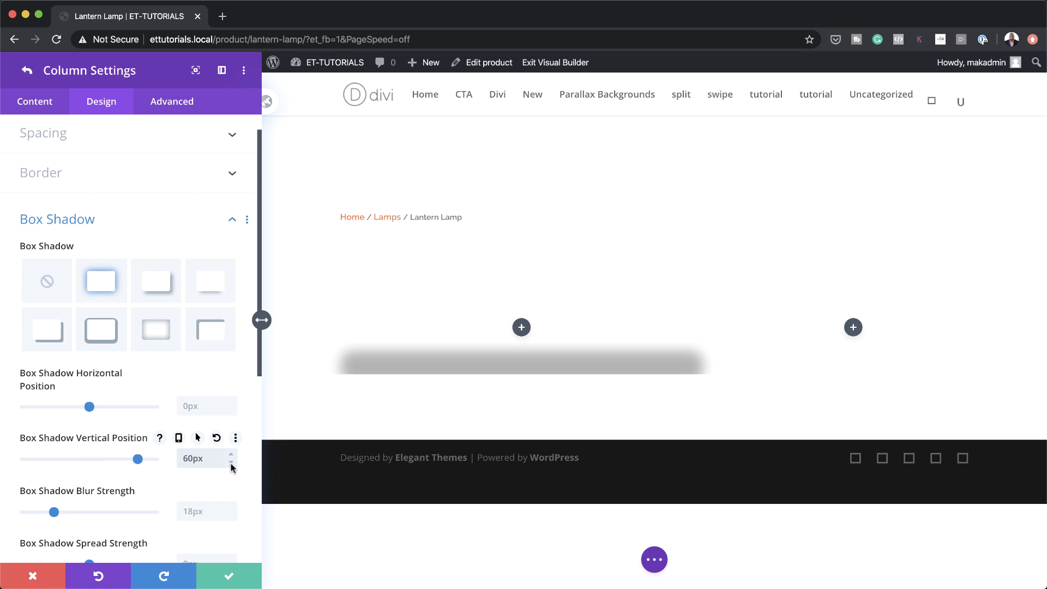
Step: Set the first column's box shadow blur strength to 100px and its shadow color to rgba(0,0,0,0.1)
scroll(136, 461, down, 3)
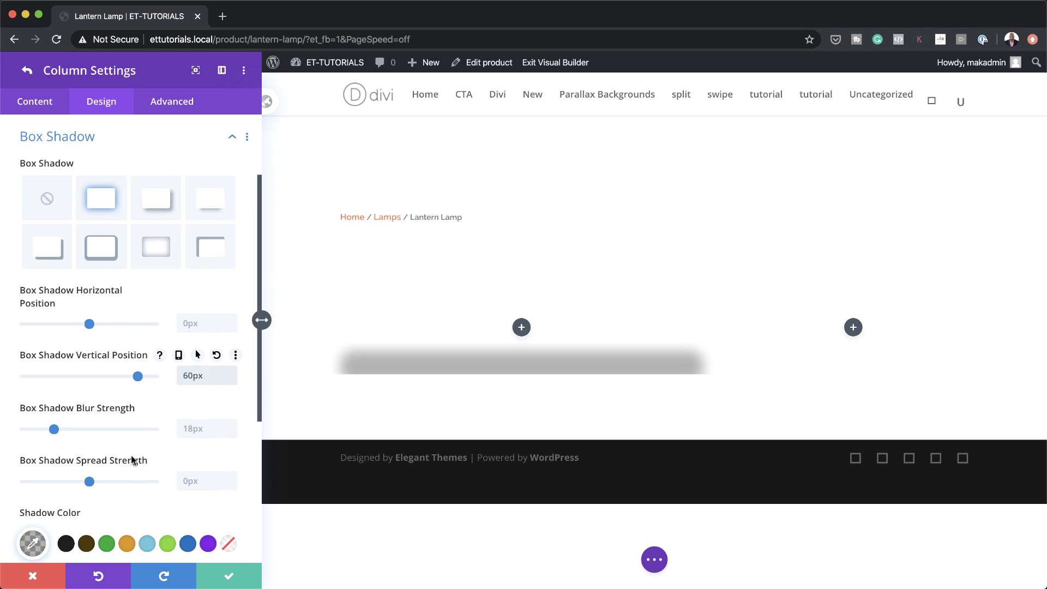
click(199, 424)
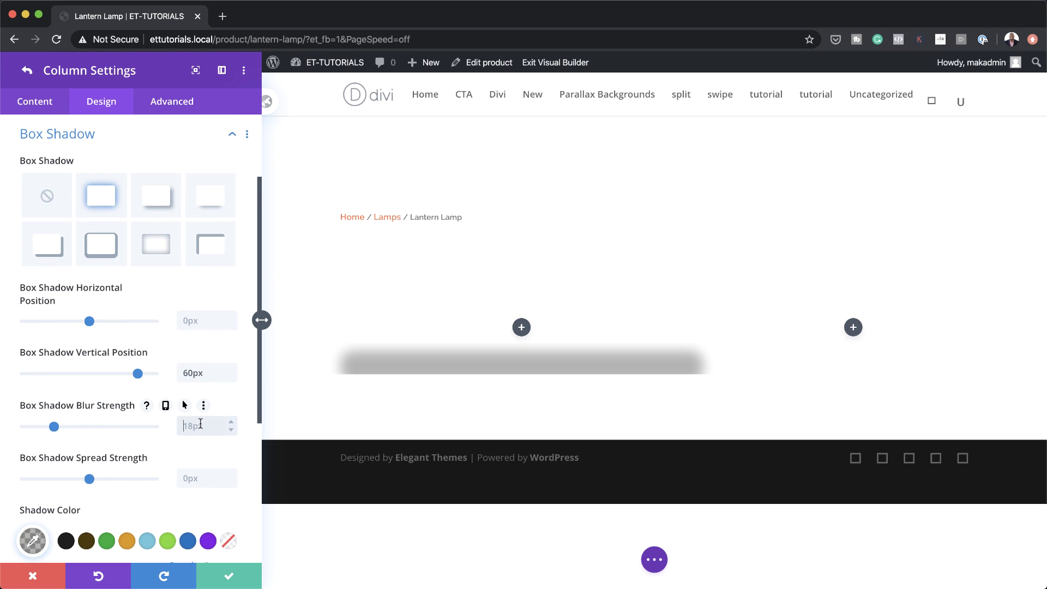
text(100)
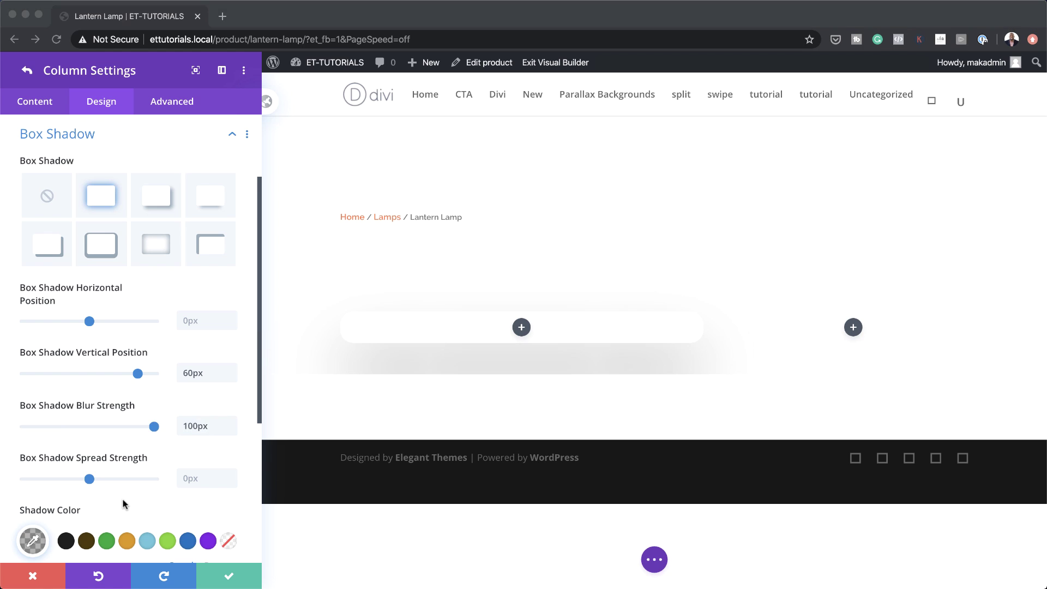
scroll(121, 490, down, 4)
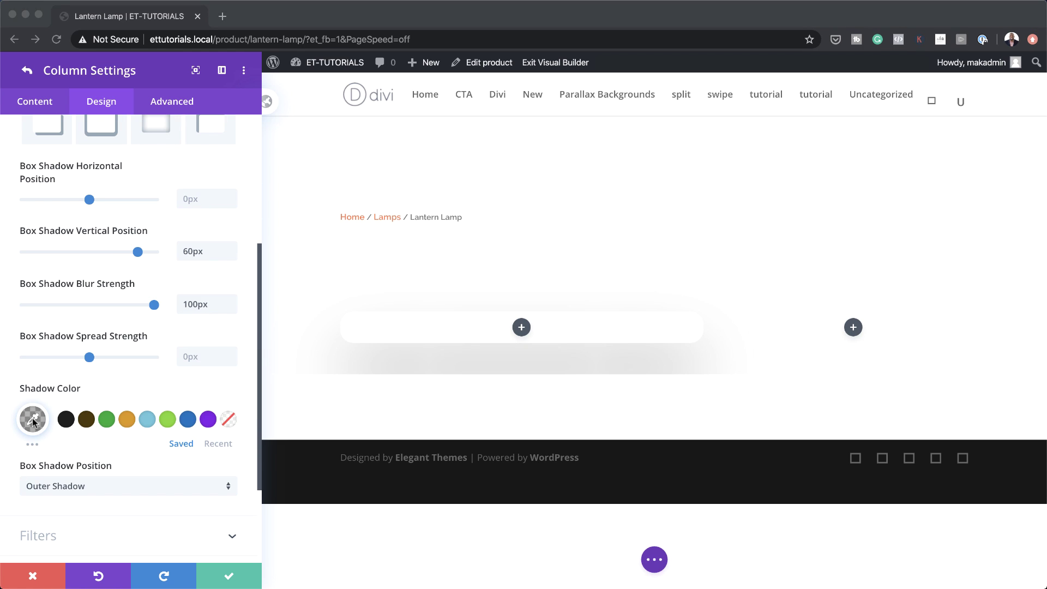
click(33, 420)
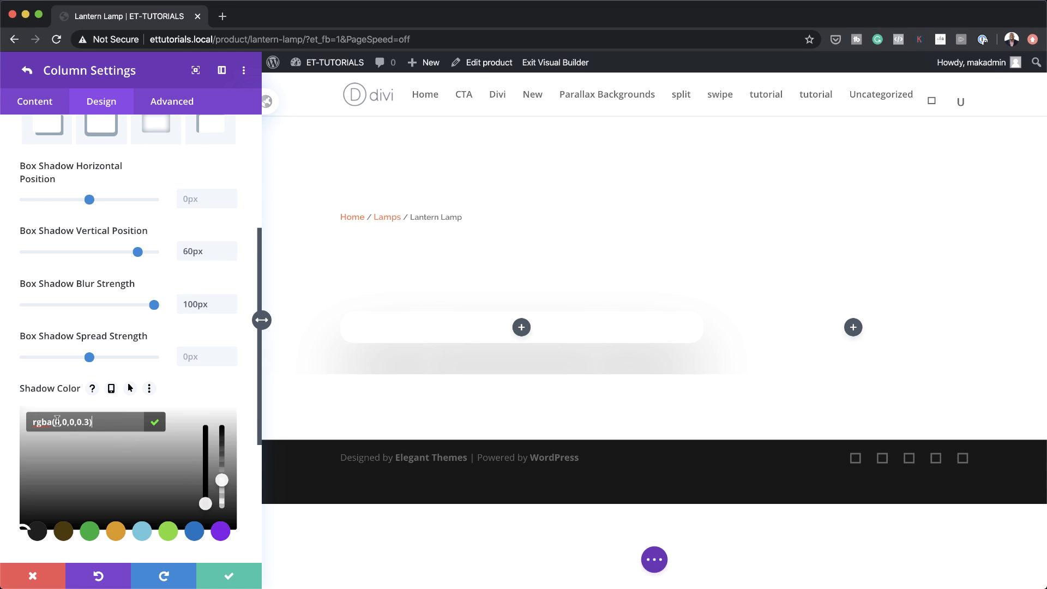
drag(56, 419, 75, 420)
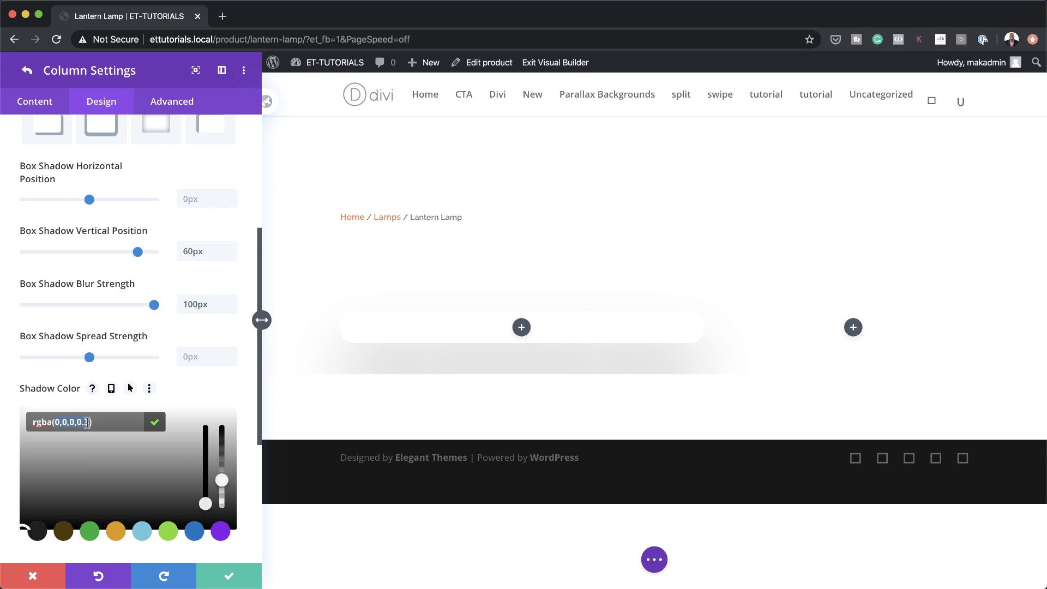
text(1)
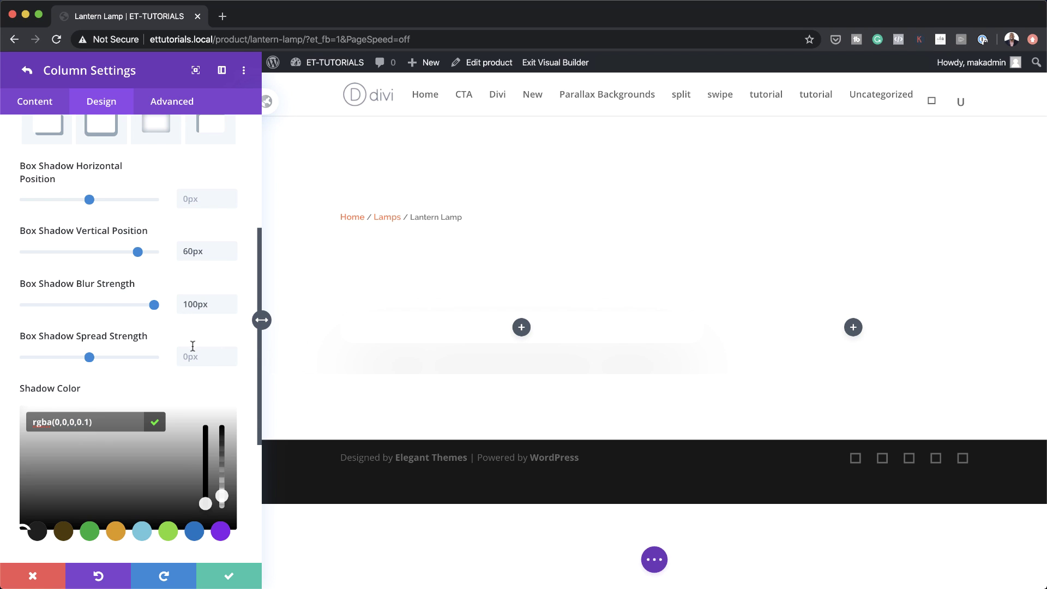
click(166, 261)
Step: Set the first column's horizontal and vertical overflow to Visible and save the row settings
scroll(167, 263, up, 4)
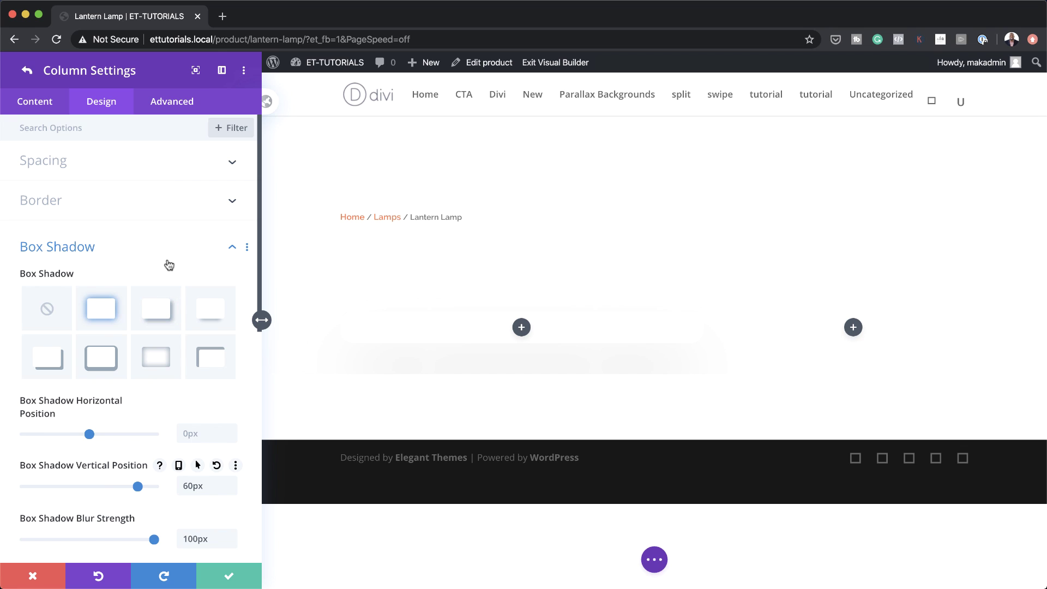
click(169, 105)
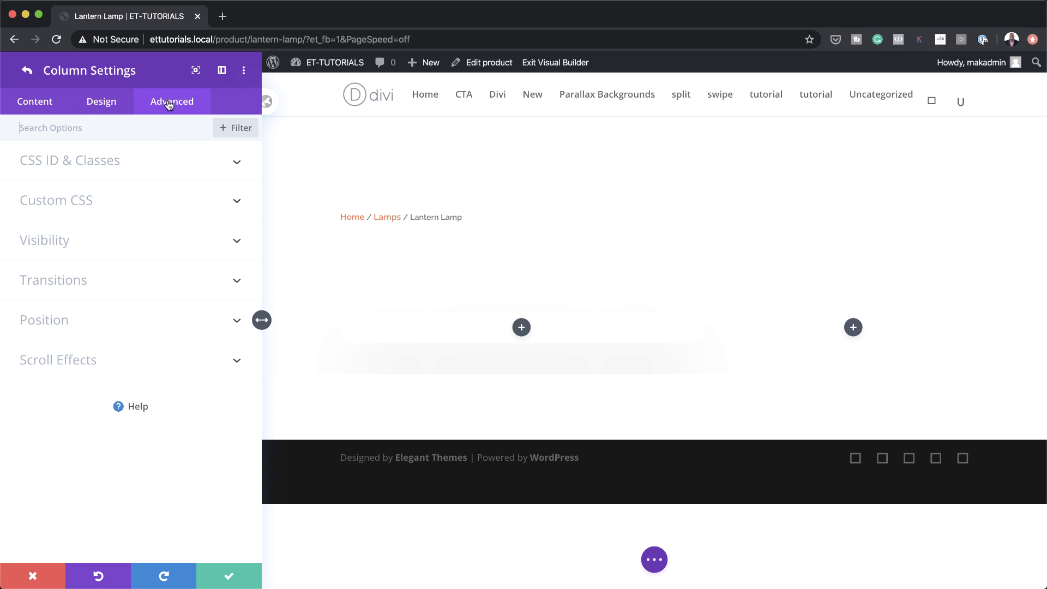
click(66, 243)
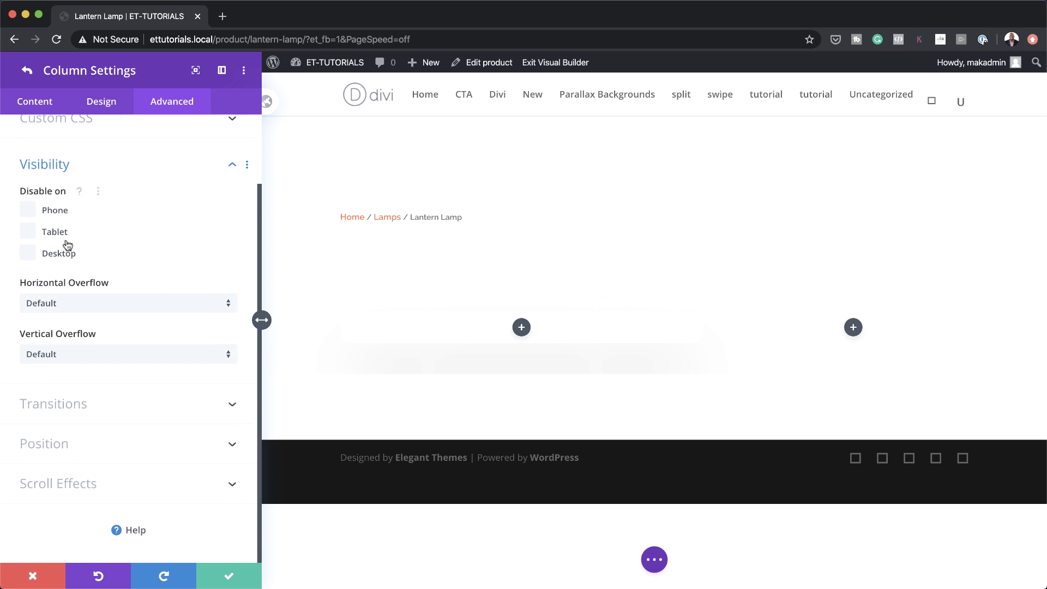
click(134, 304)
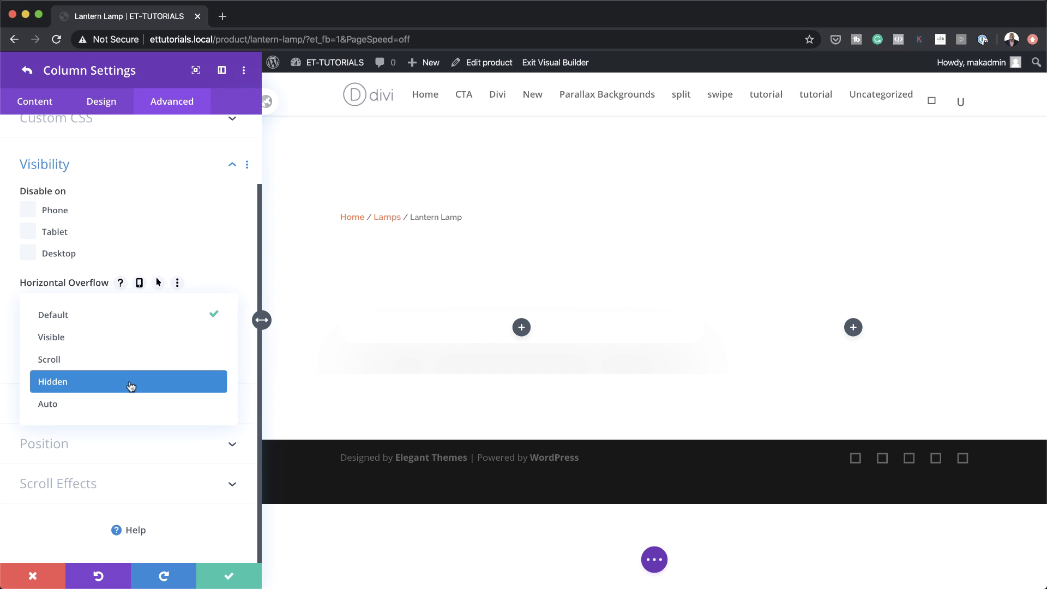
click(131, 336)
click(131, 355)
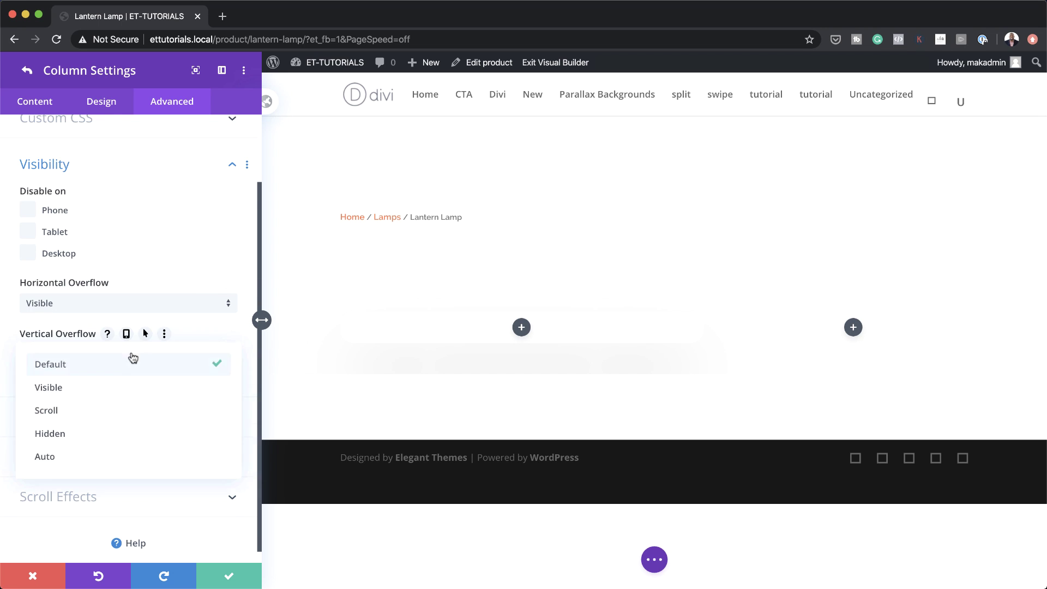
click(133, 388)
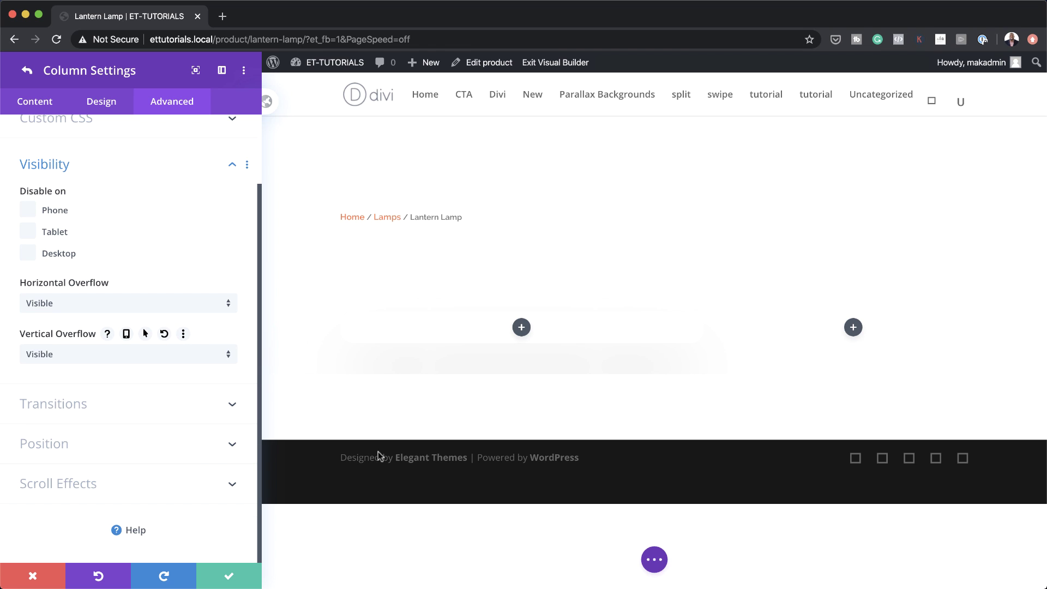
click(225, 577)
click(226, 578)
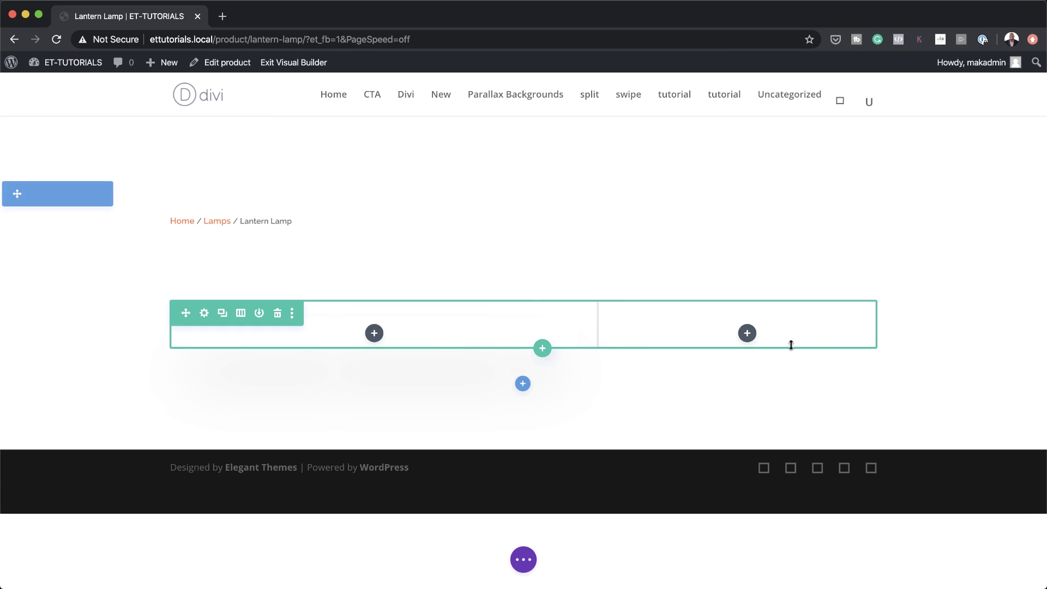
Step: Add a Woo Images module to the row's first column, keeping This Product as its source
click(374, 333)
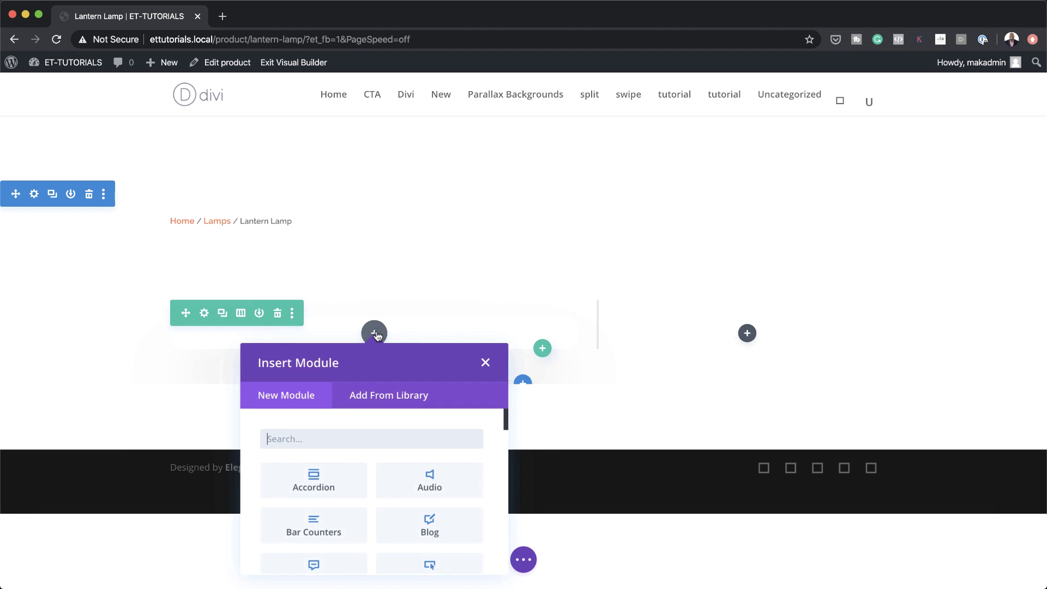
click(435, 433)
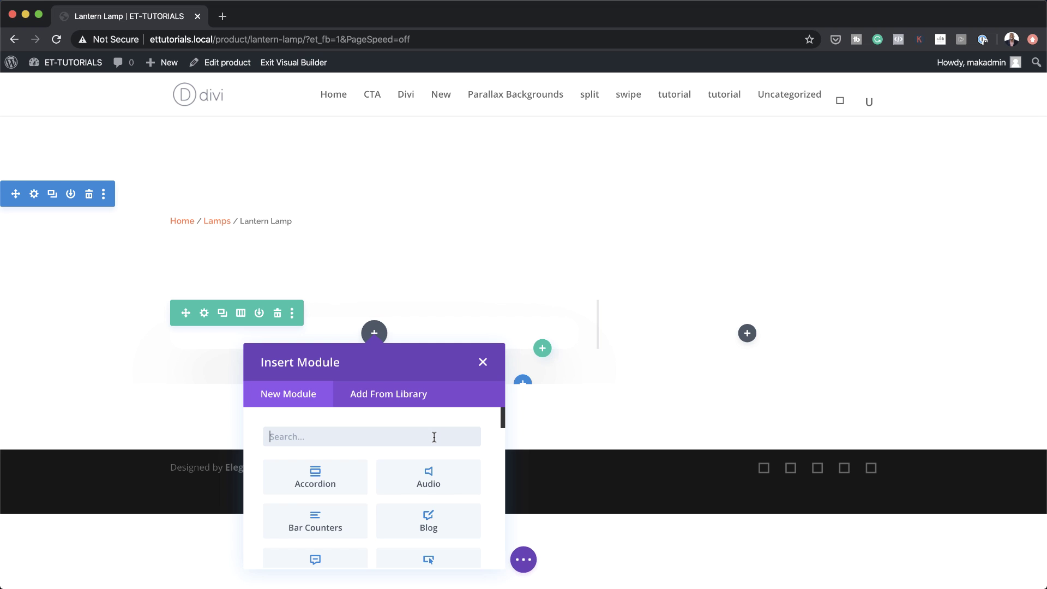
text(woo)
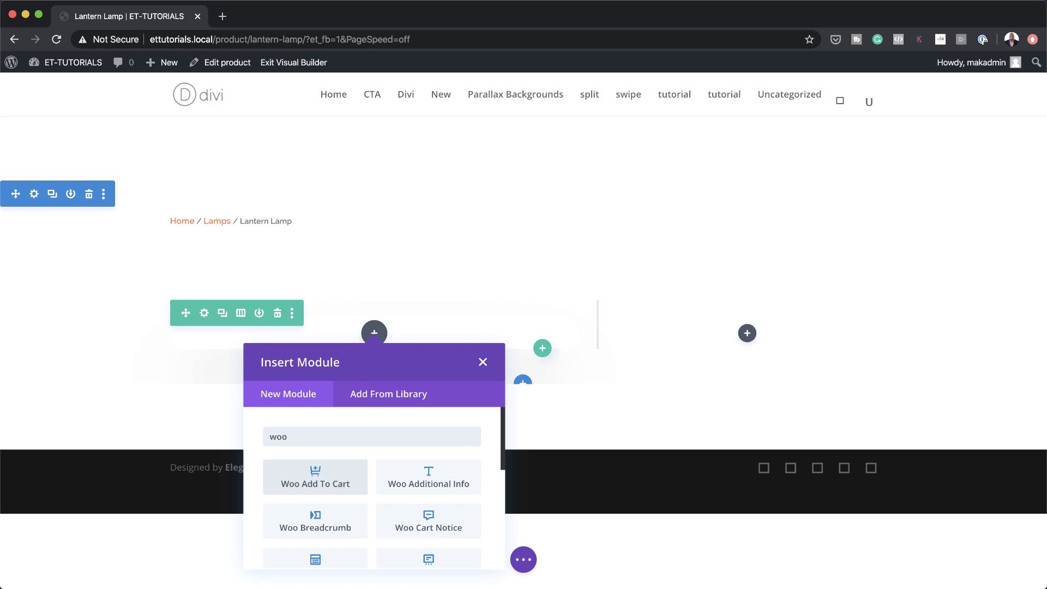
text( i)
click(334, 481)
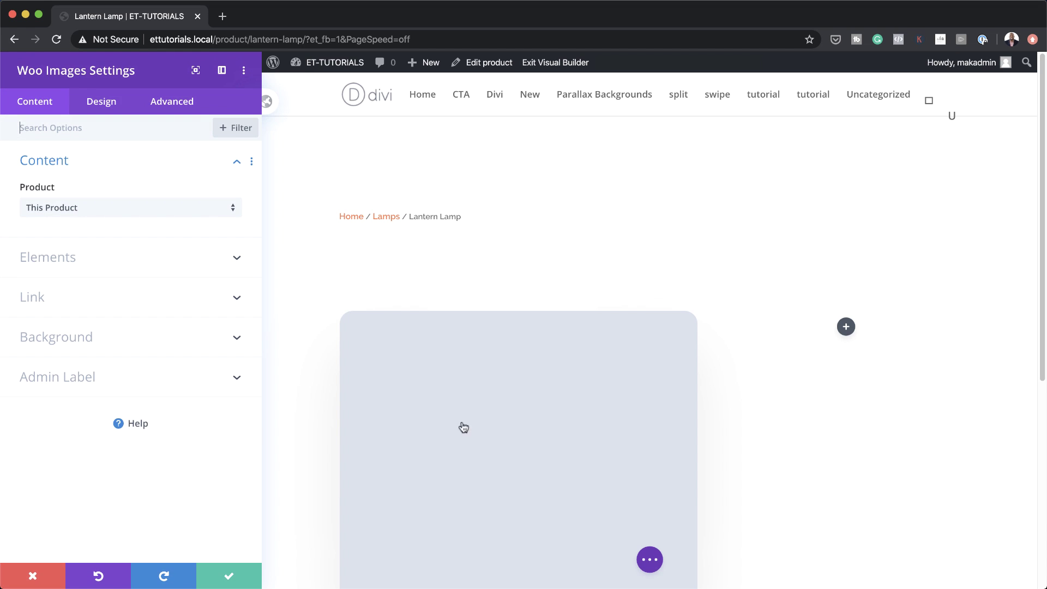
scroll(792, 434, down, 5)
scroll(792, 434, up, 2)
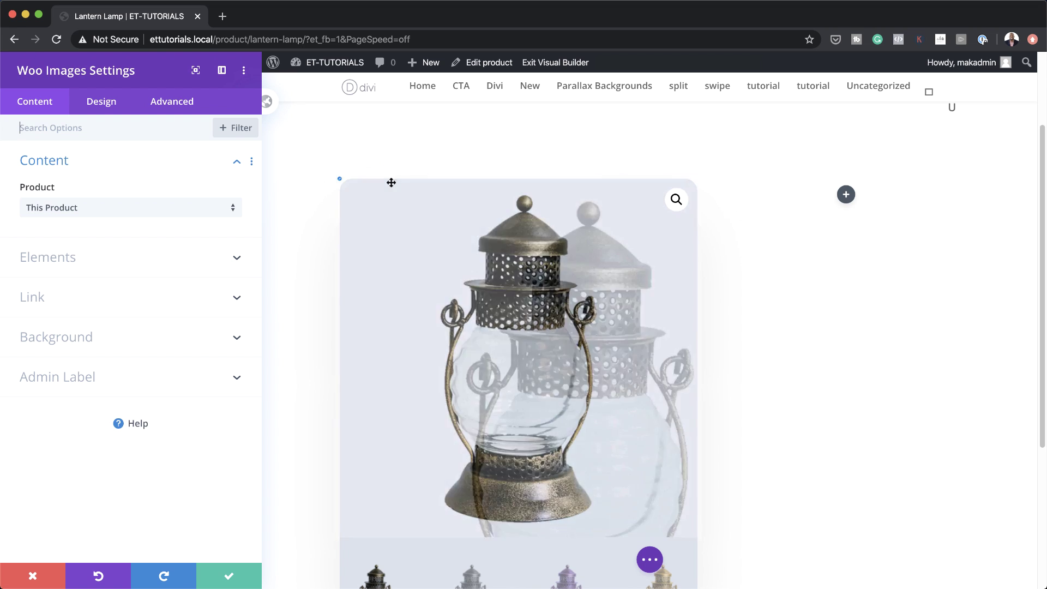
scroll(845, 408, down, 1)
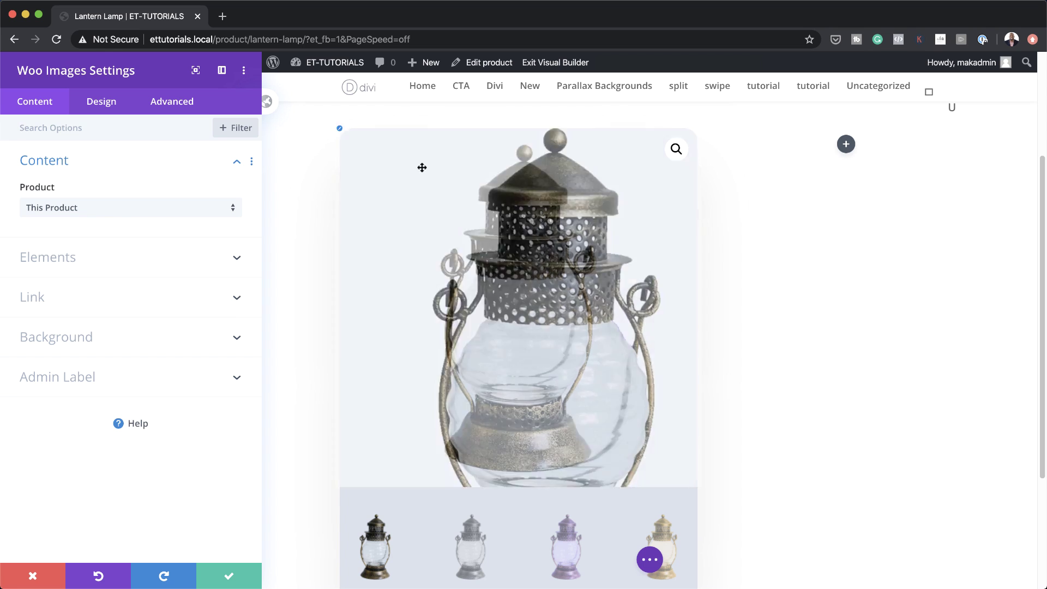
click(135, 208)
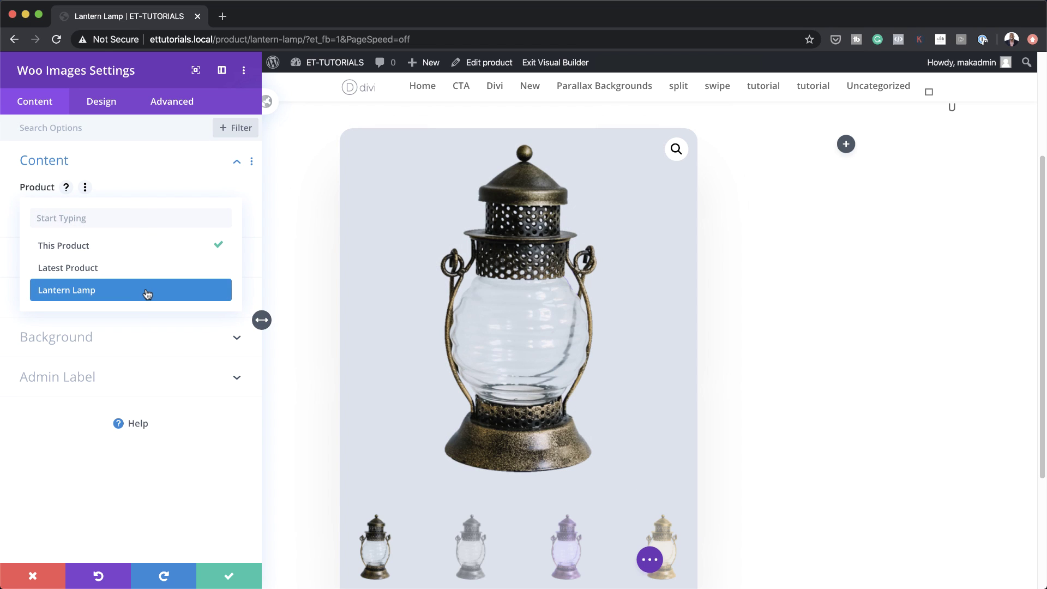
click(157, 178)
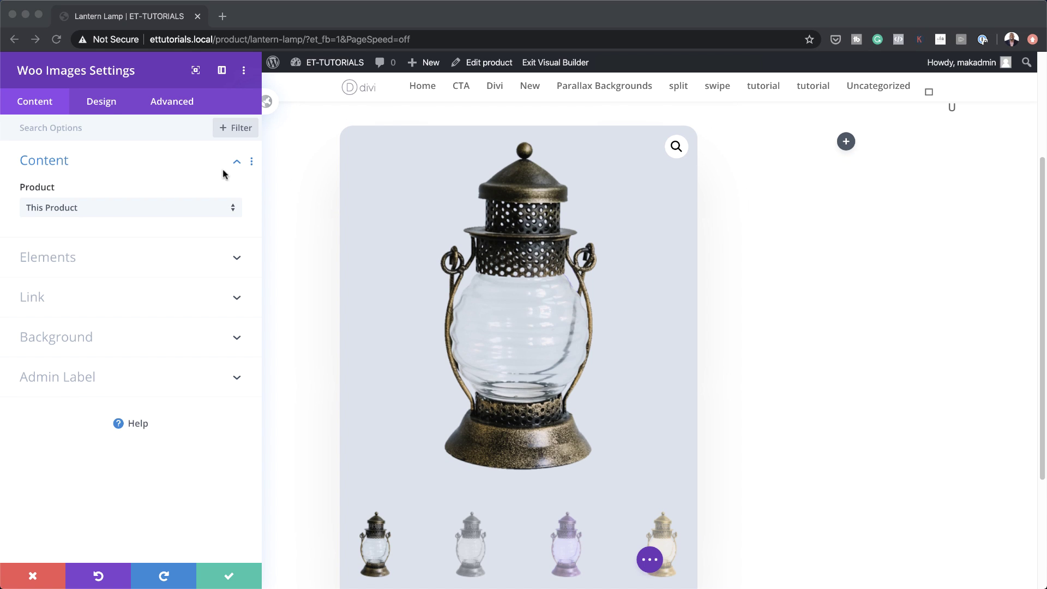
Step: Give the Woo Images module a top margin of -110px and save its settings
click(105, 104)
click(103, 102)
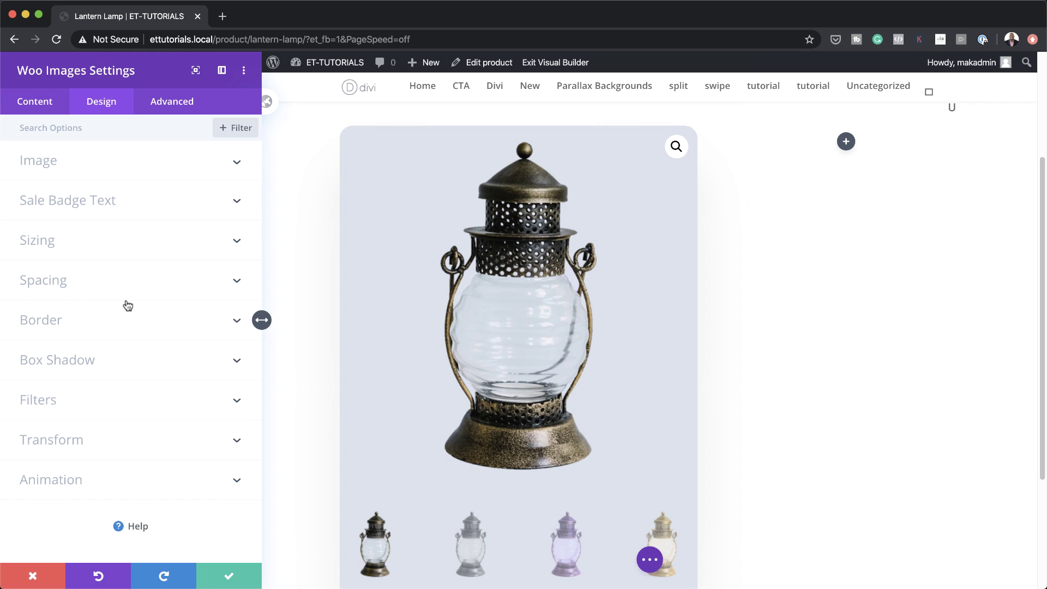
click(60, 280)
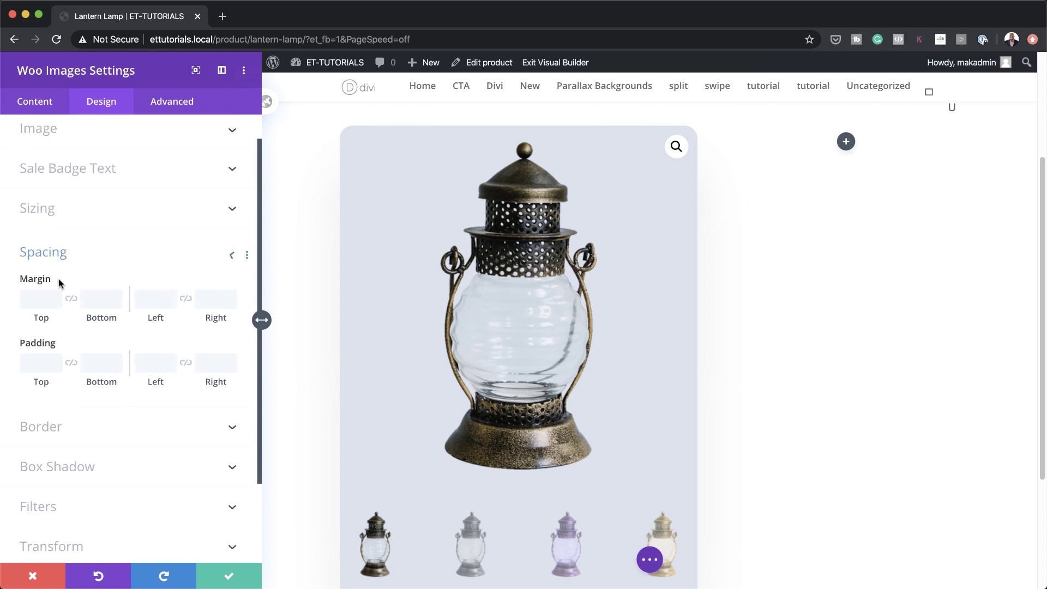
scroll(49, 262, down, 3)
click(37, 197)
text(-110px)
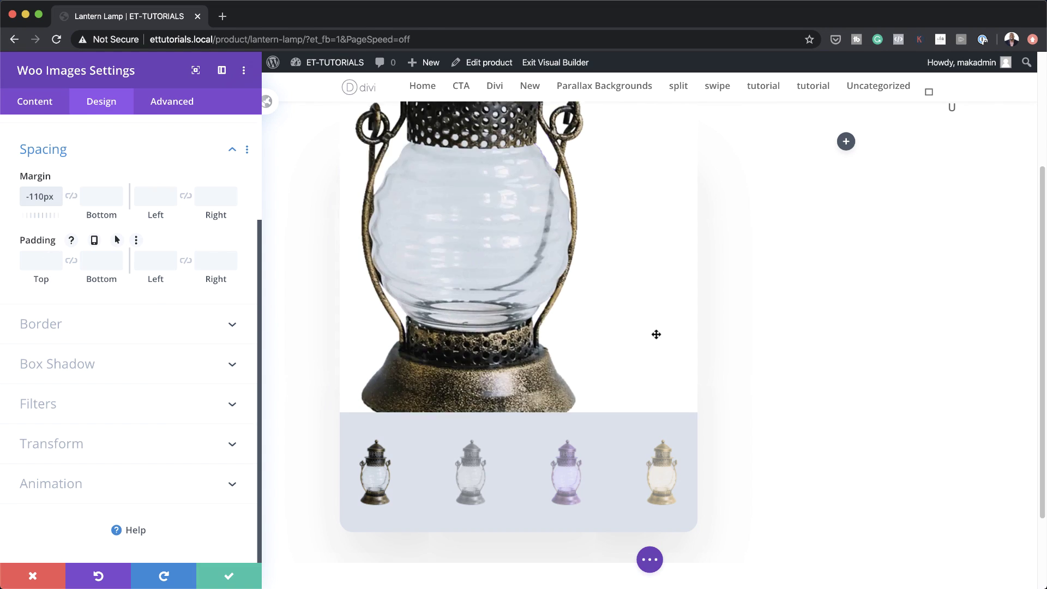
scroll(879, 407, up, 5)
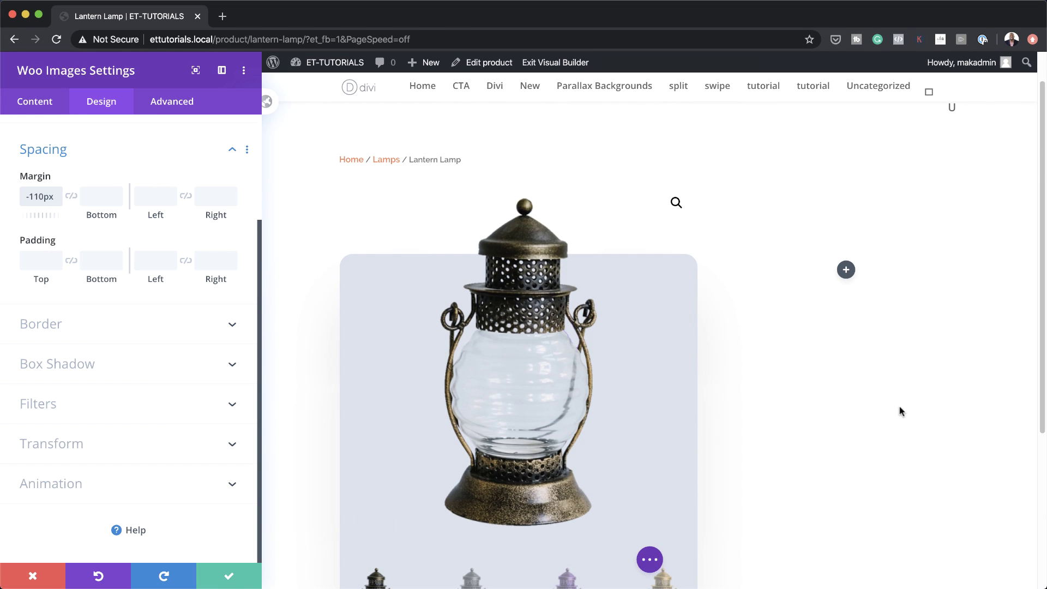
click(229, 576)
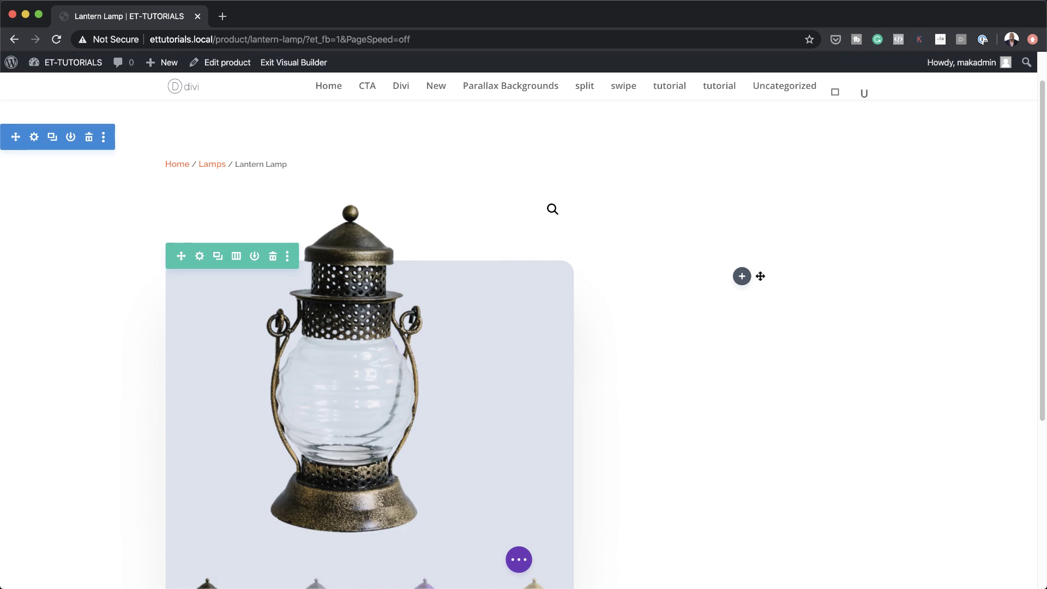
Step: Add a Text module to the second column and fill its body with the Product Categories dynamic content
click(740, 277)
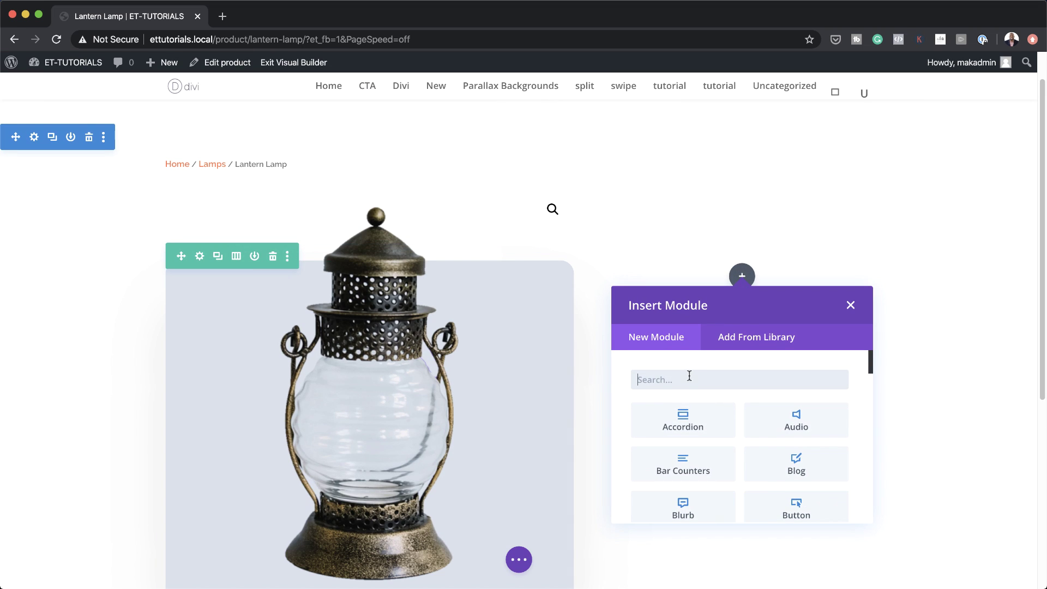
text(text)
click(729, 423)
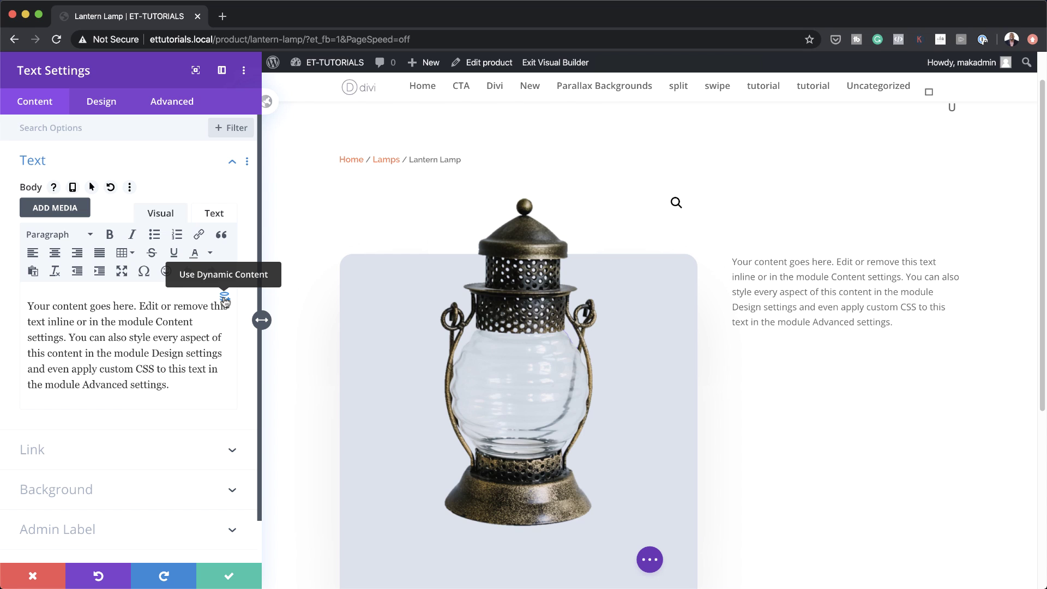
click(224, 299)
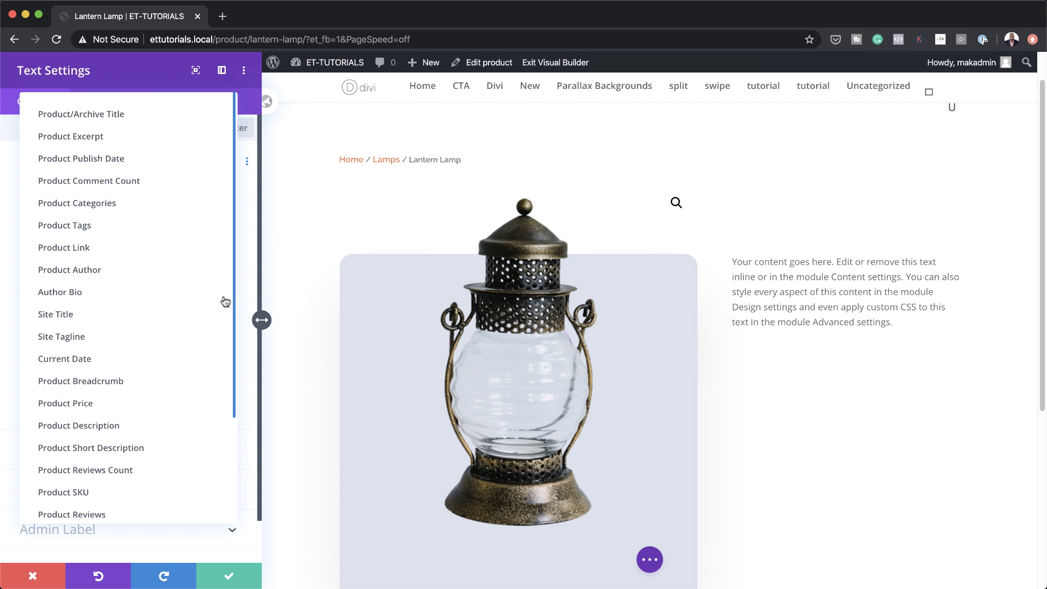
click(121, 205)
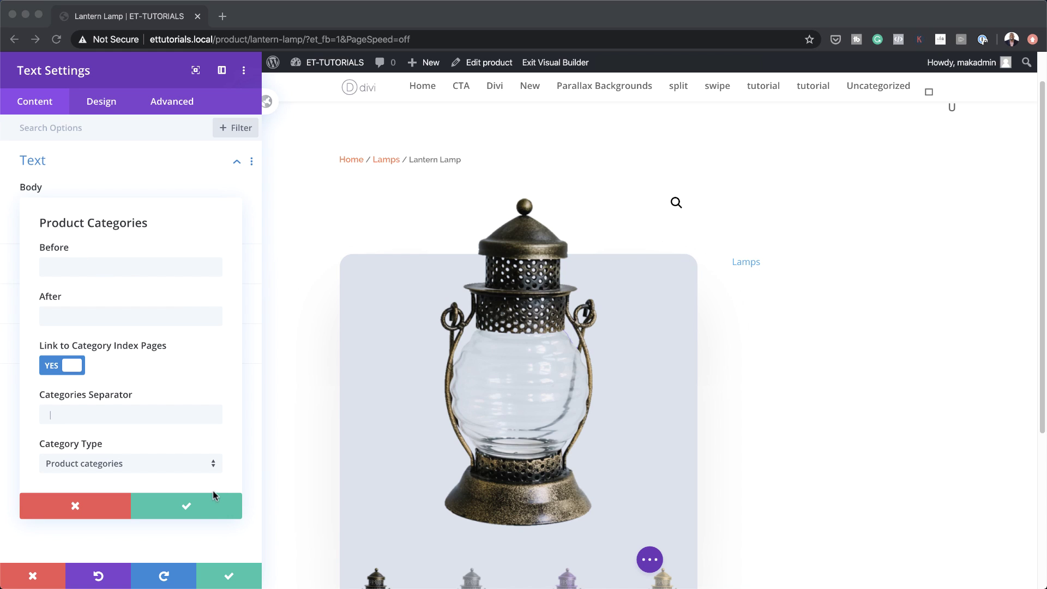
click(185, 507)
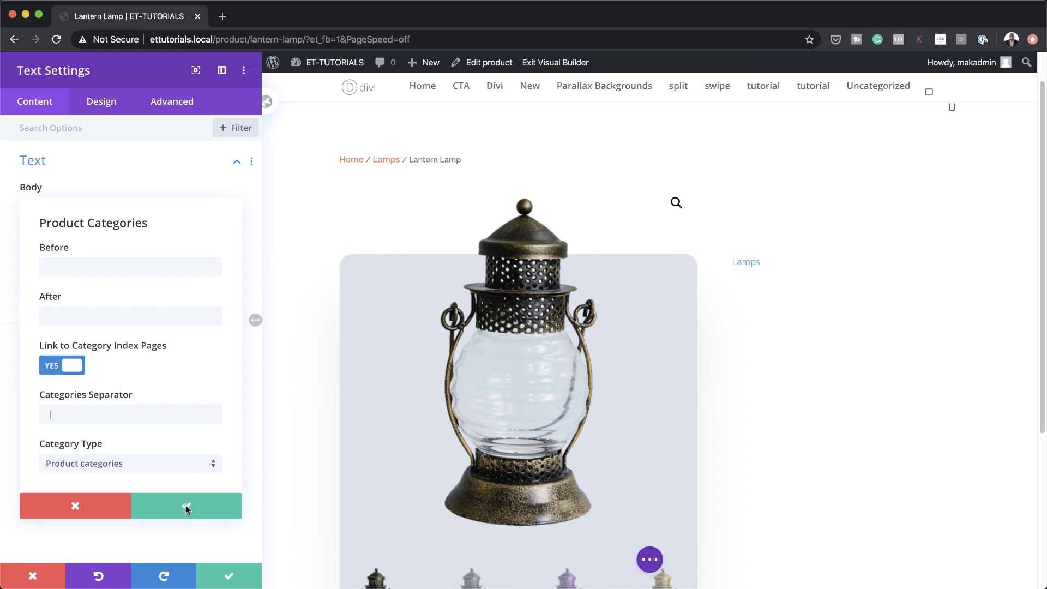
Step: Set the categories text to the Raleway font with Bold weight and uppercase style
click(101, 109)
click(60, 163)
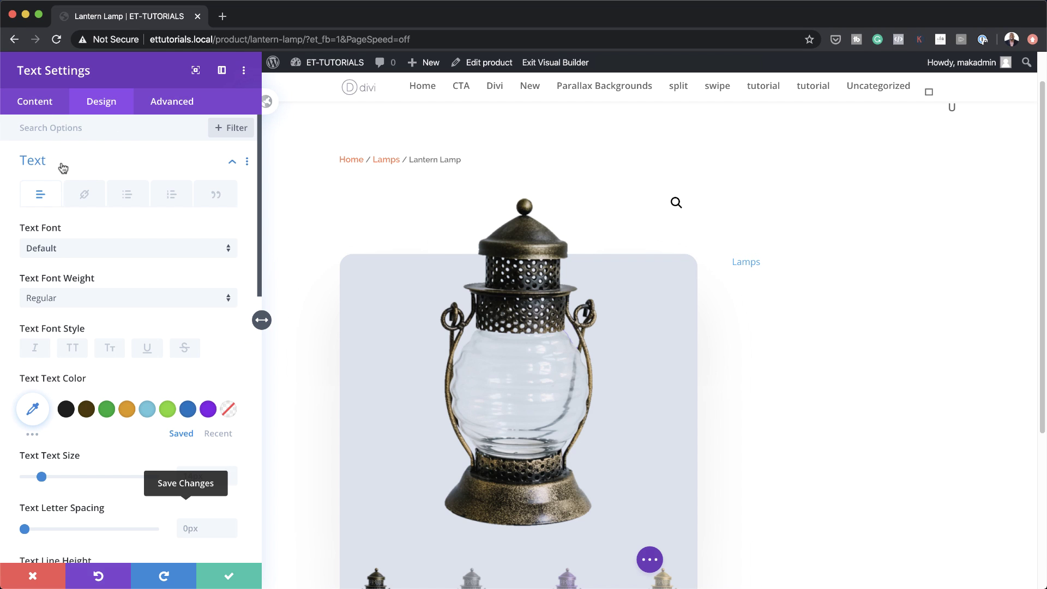
click(86, 250)
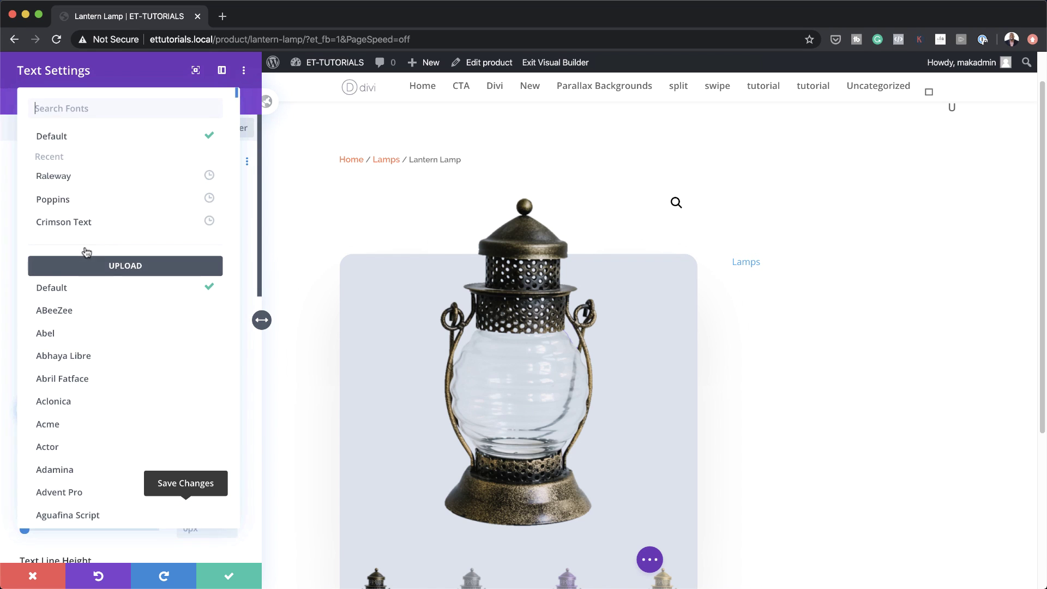
click(81, 181)
click(95, 299)
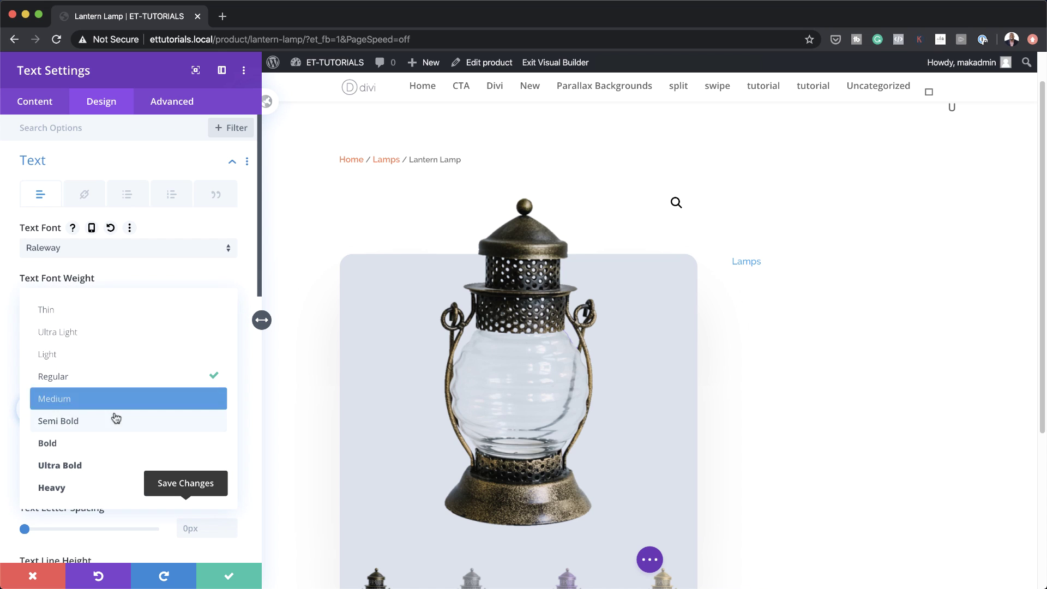
click(120, 443)
scroll(120, 443, down, 2)
click(72, 261)
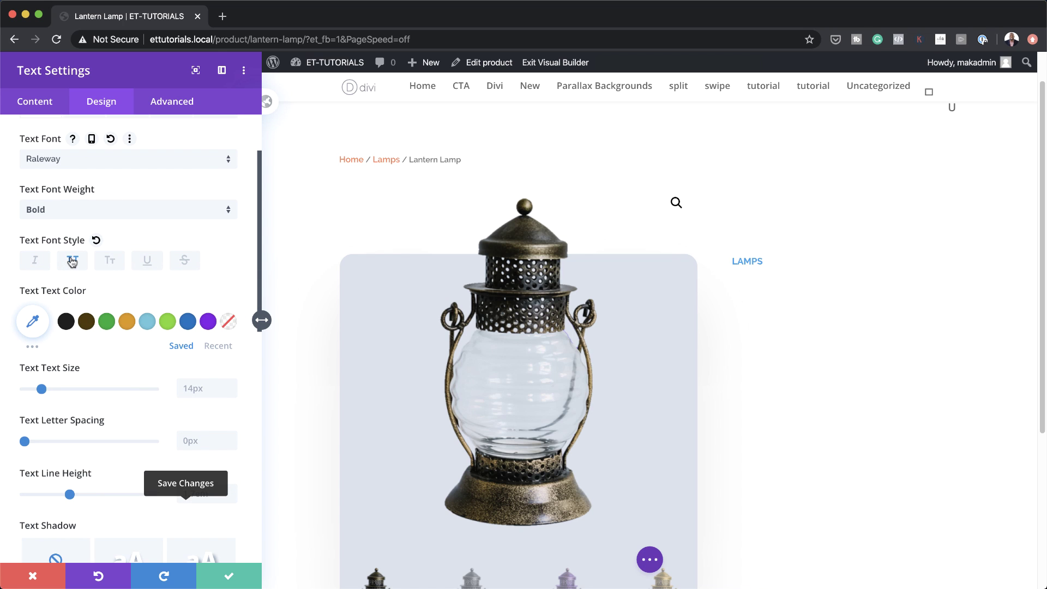
Step: Set the categories module's text color to #fc7b52
click(33, 325)
click(50, 327)
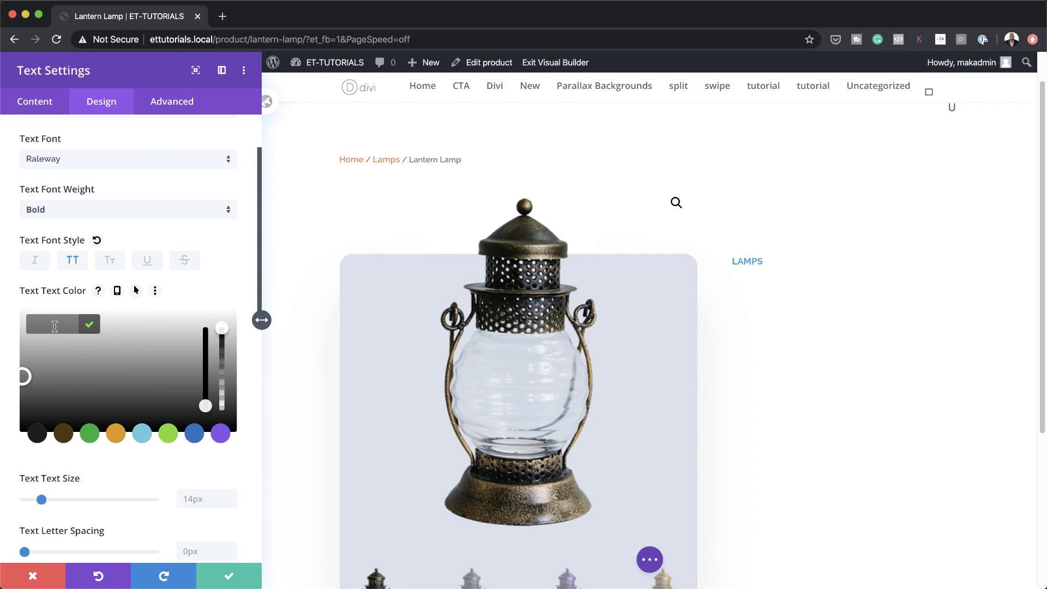
text(#fc7b52)
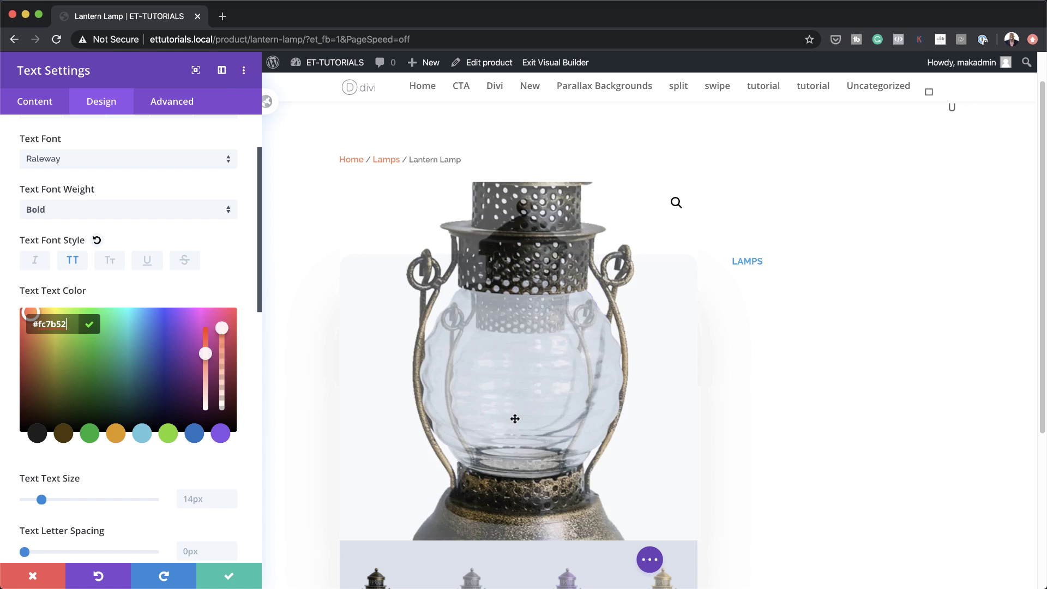
scroll(161, 453, down, 1)
scroll(162, 455, down, 3)
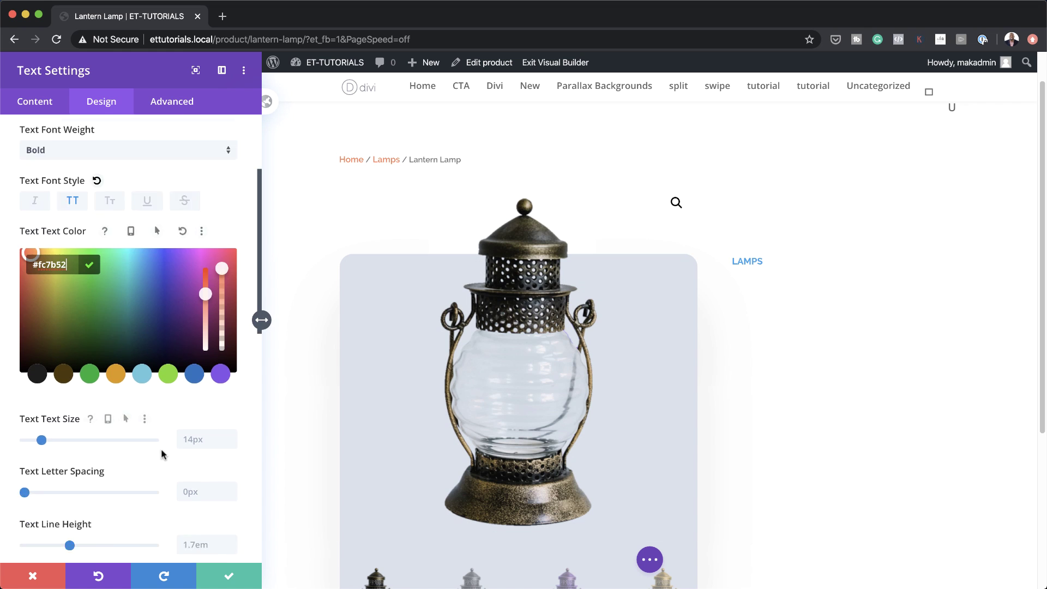
Step: Set the categories link text to 12px size, 2px letter spacing and 1.3em line height, and save the Text module
scroll(86, 197, up, 6)
click(85, 196)
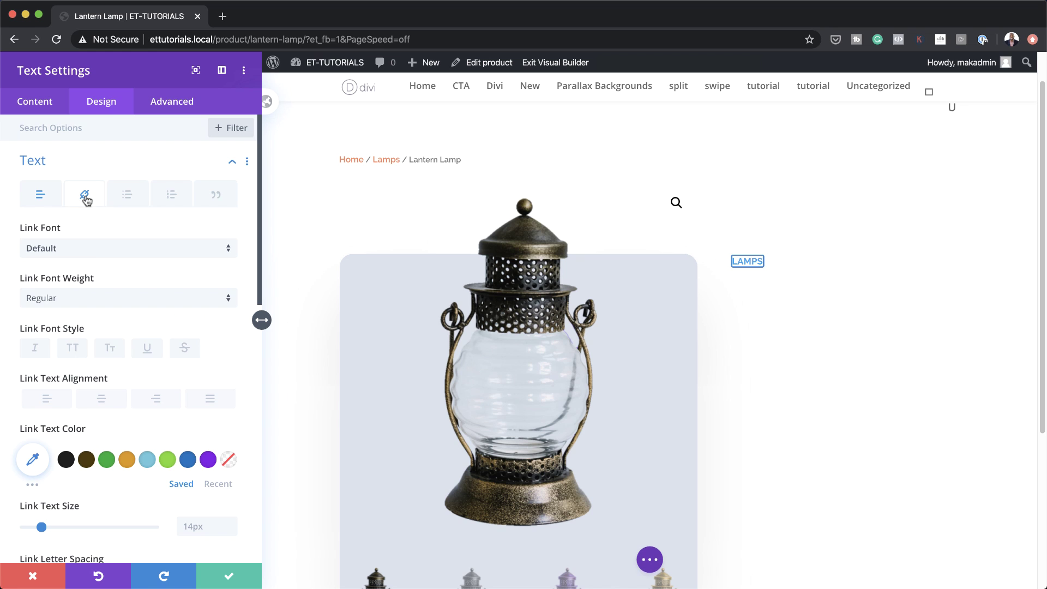
scroll(170, 410, down, 3)
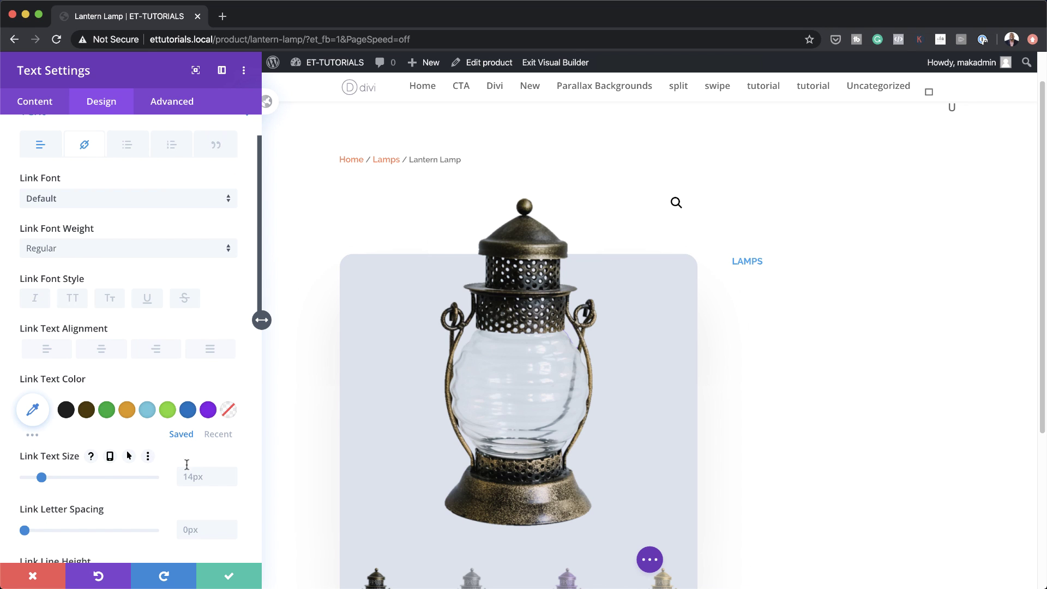
click(197, 475)
text(12px)
scroll(147, 446, down, 4)
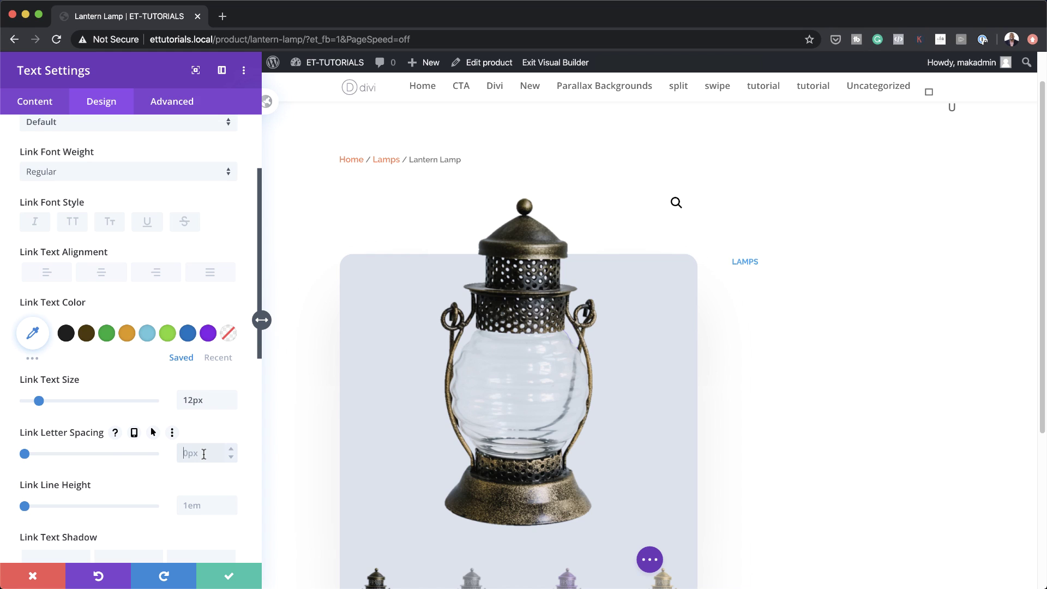
text(2)
click(197, 506)
text(1)
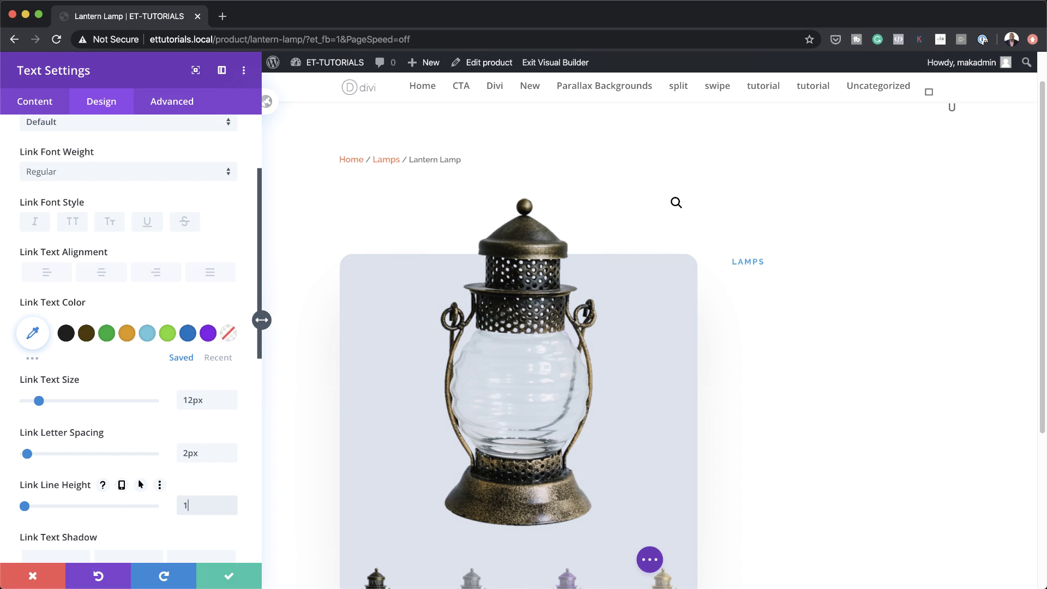
text(.3em)
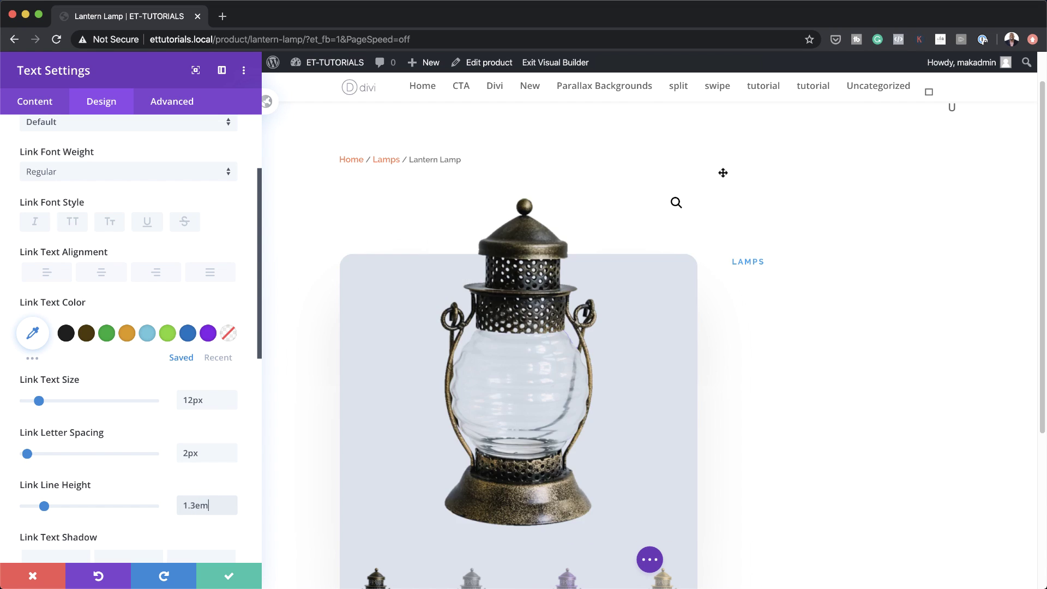
click(238, 580)
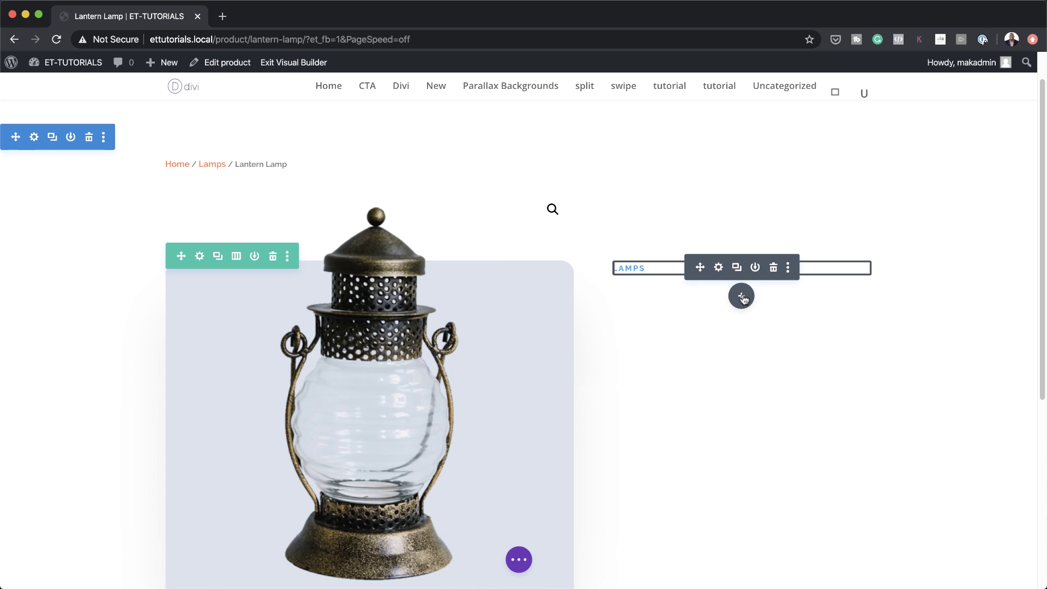
Step: Add a Woo Title module below the categories text in the second column
click(741, 295)
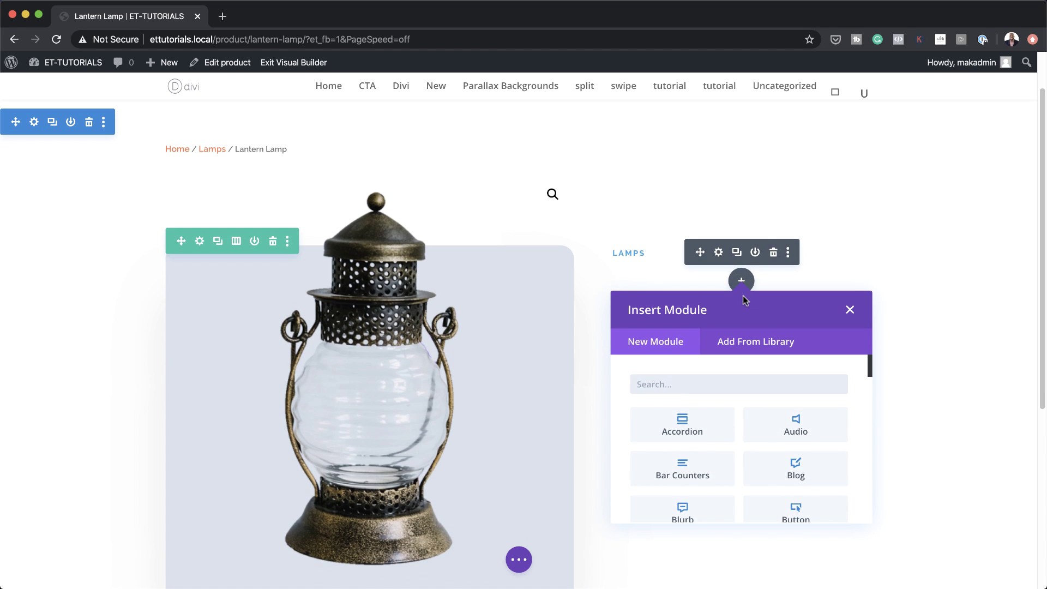
text(woo ti)
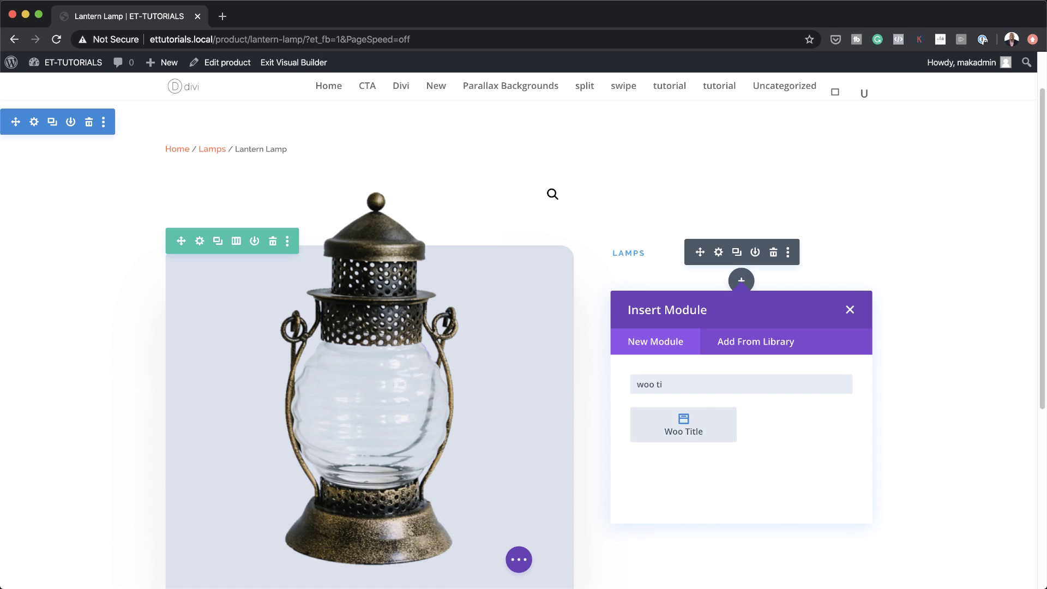
click(703, 424)
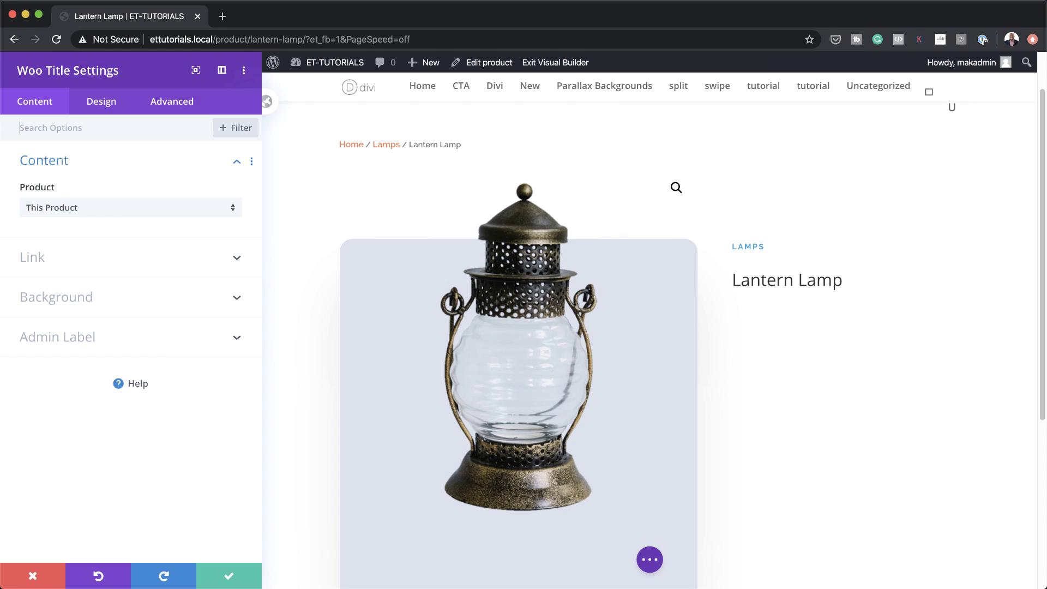
Step: Set the product title's font to Raleway with Heavy weight
key(super+Tab)
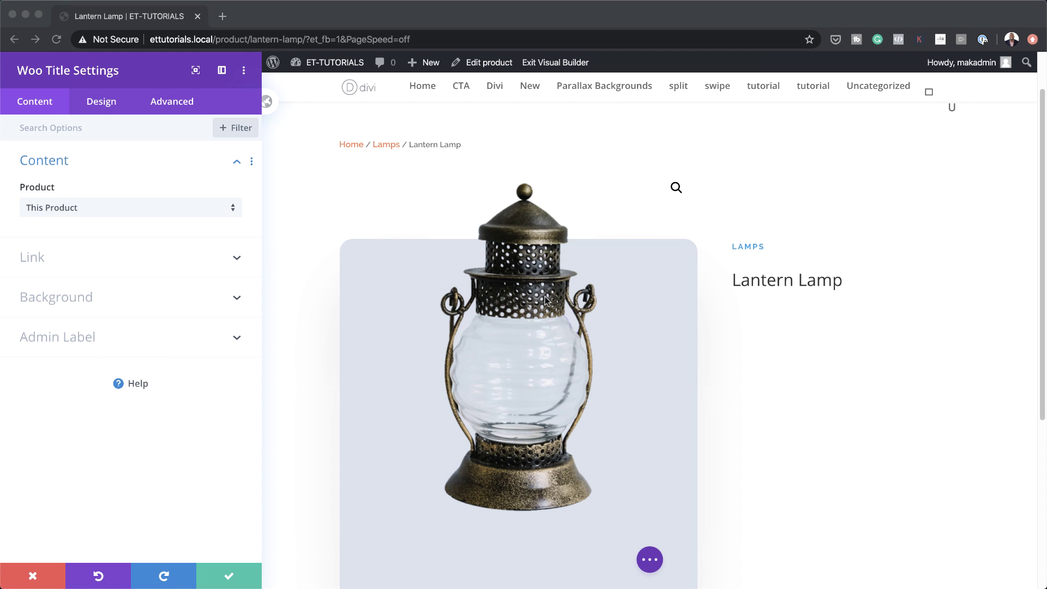
click(104, 108)
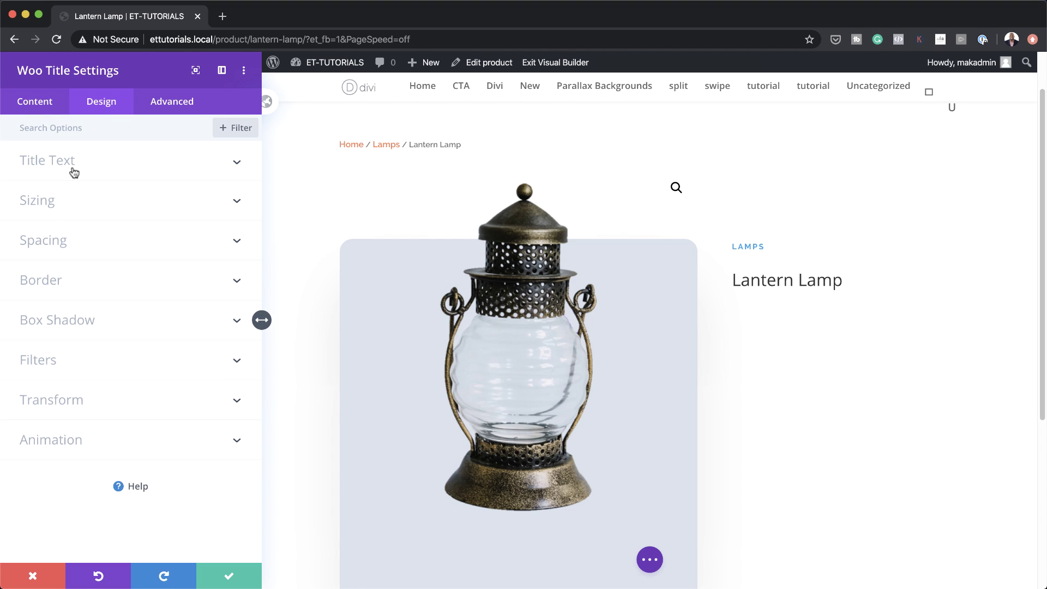
click(75, 164)
click(93, 260)
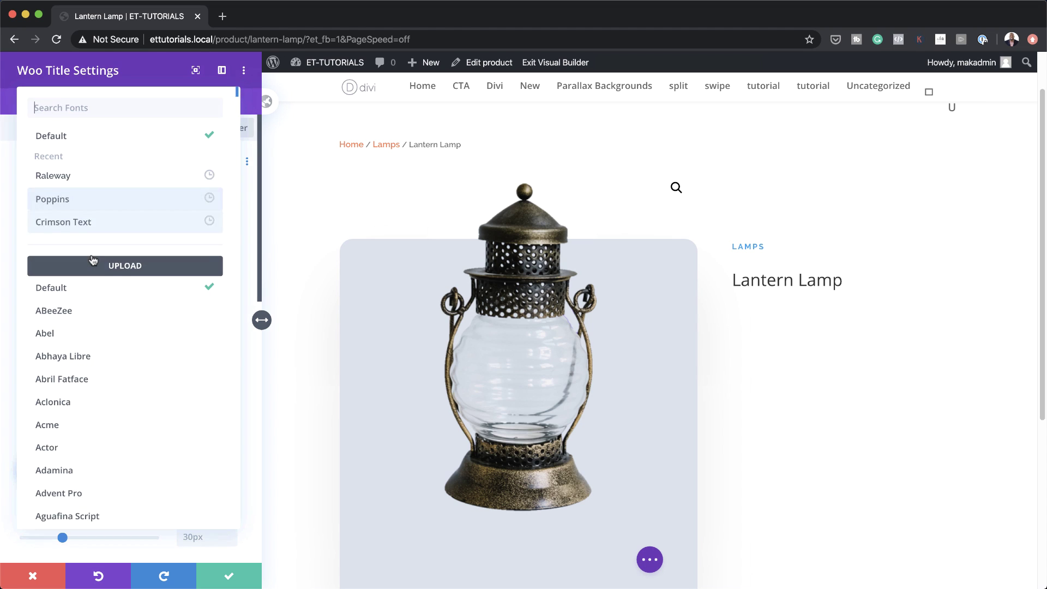
click(99, 178)
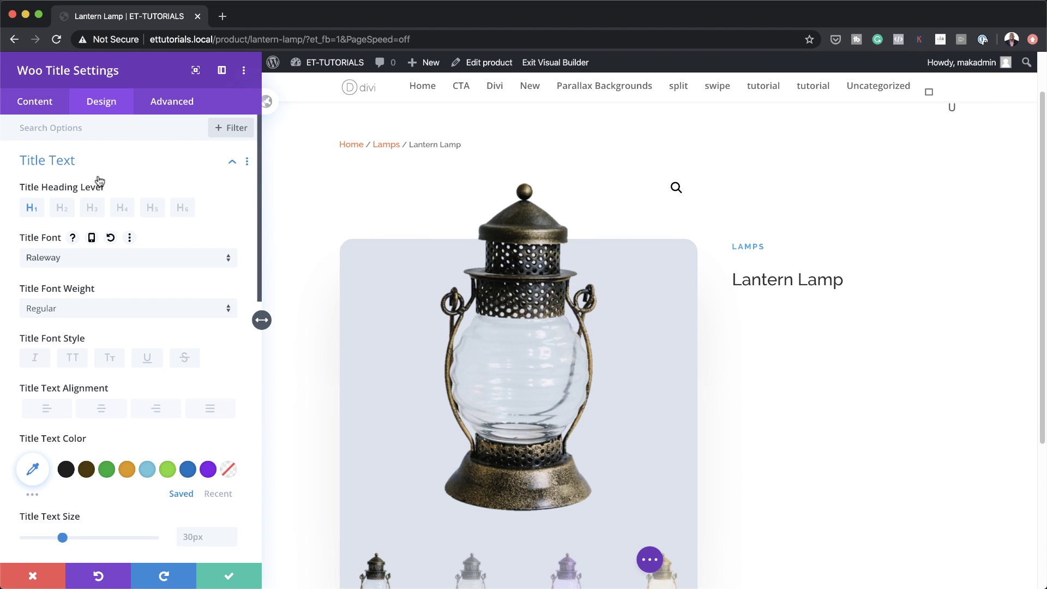
click(77, 309)
click(49, 432)
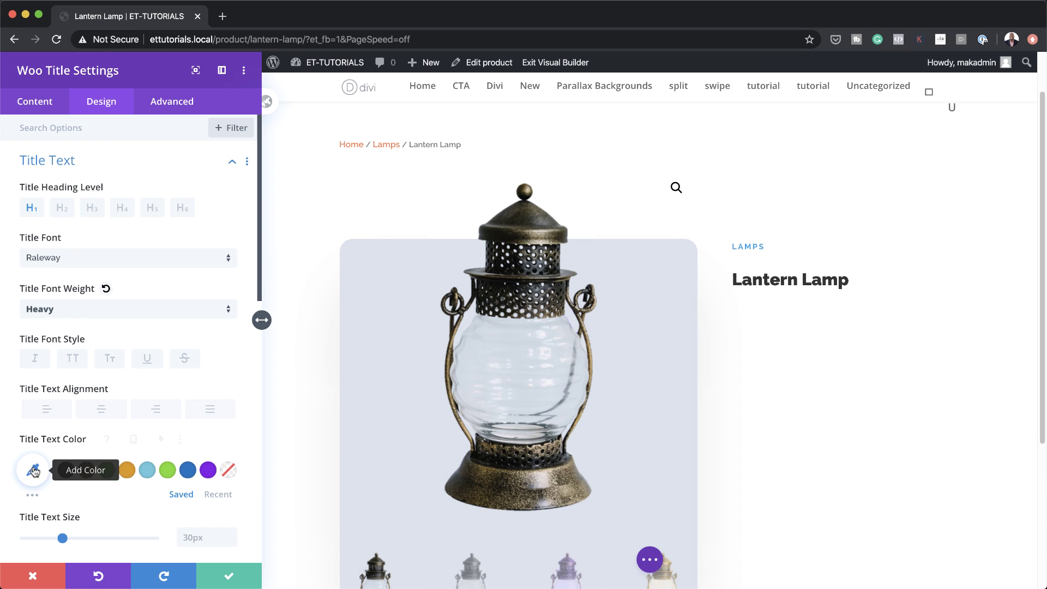
Step: Set the product title's color to #262f44 and its text size to 70px, and save the Woo Title module
click(33, 470)
scroll(81, 464, down, 5)
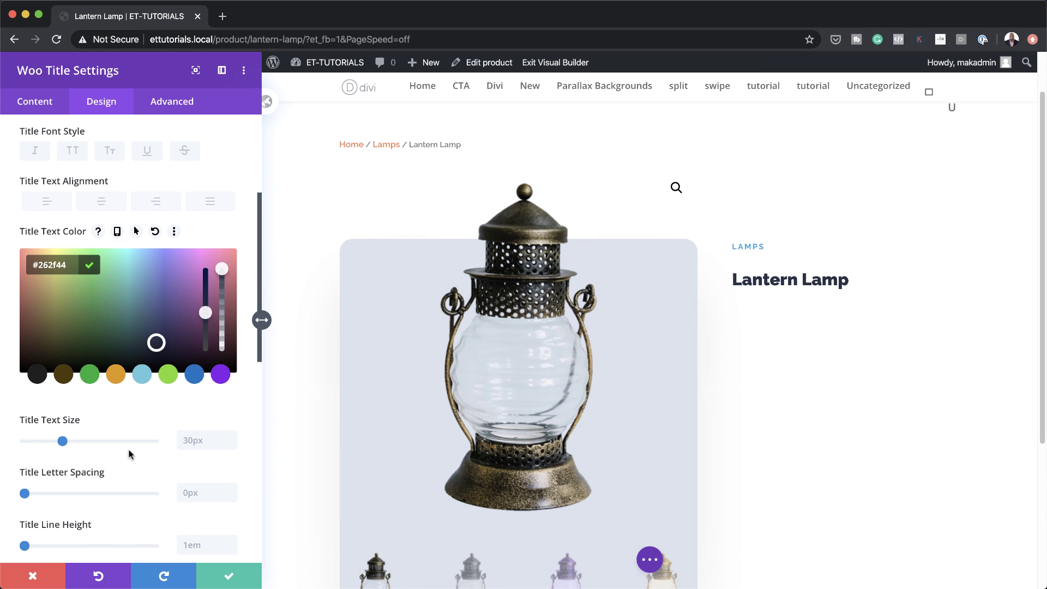
click(188, 439)
text(70)
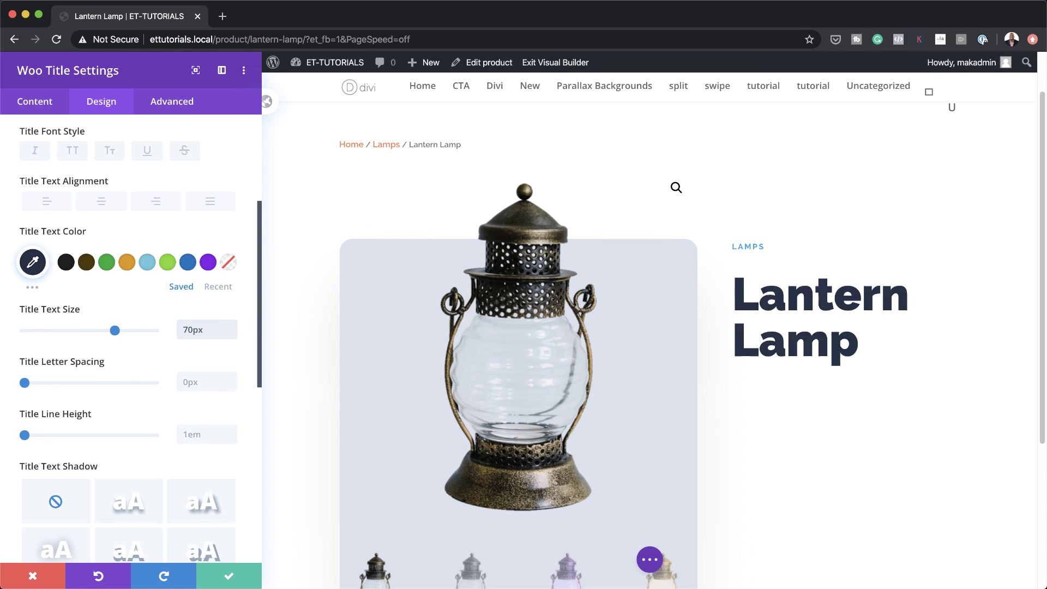
click(225, 575)
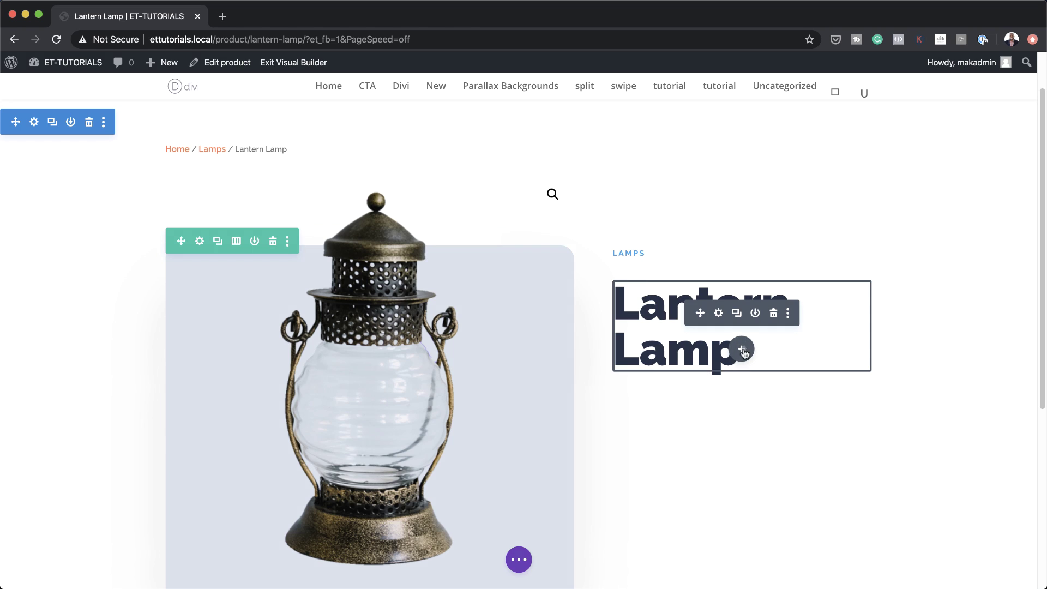
Step: Add a Woo Description module below the title, with Short Description as its description type
click(741, 352)
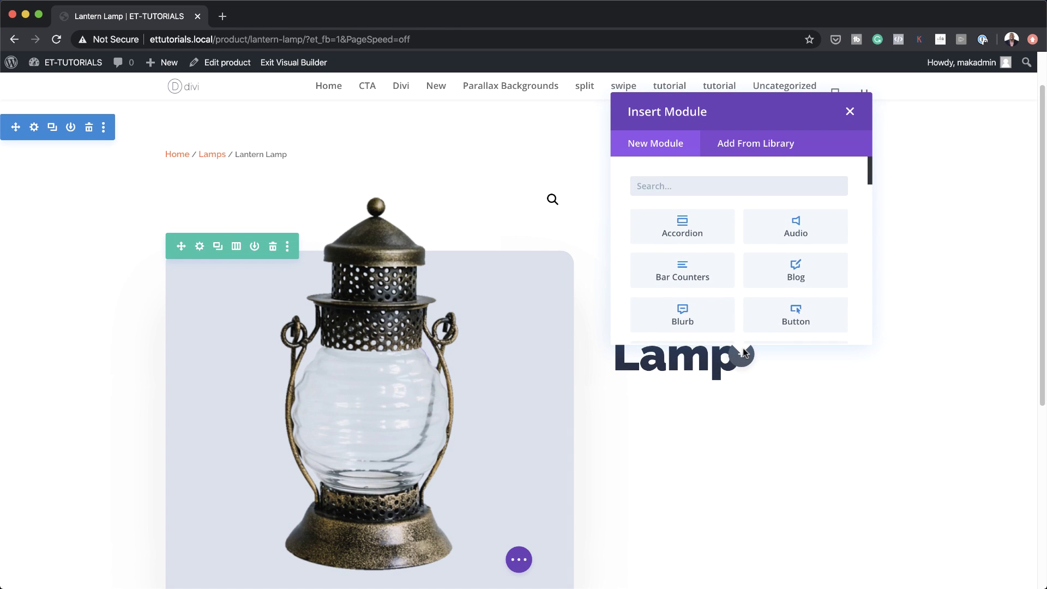
text(woo)
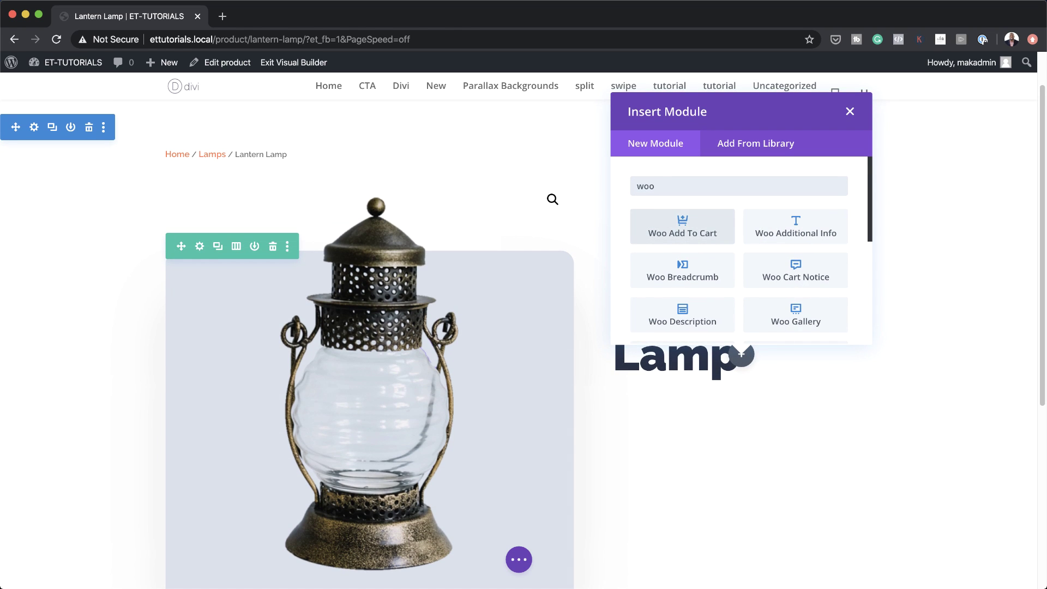
text( de)
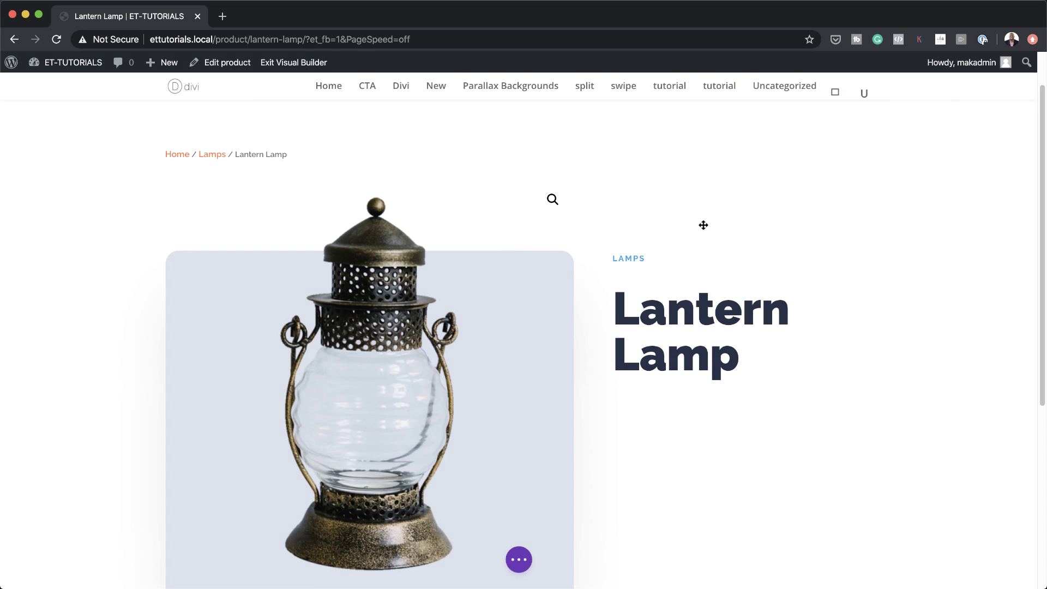
click(705, 230)
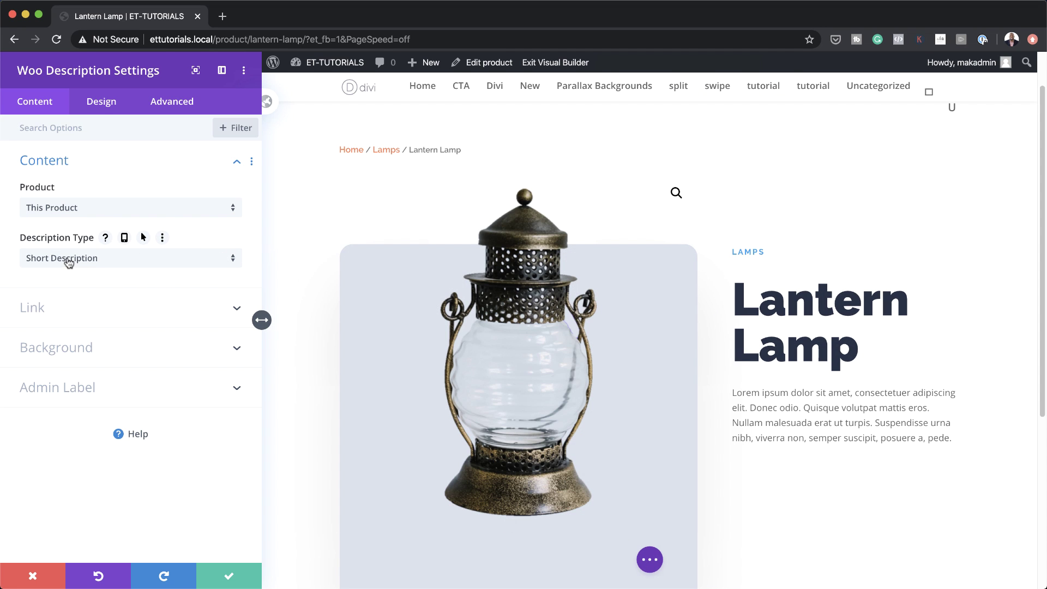
click(121, 261)
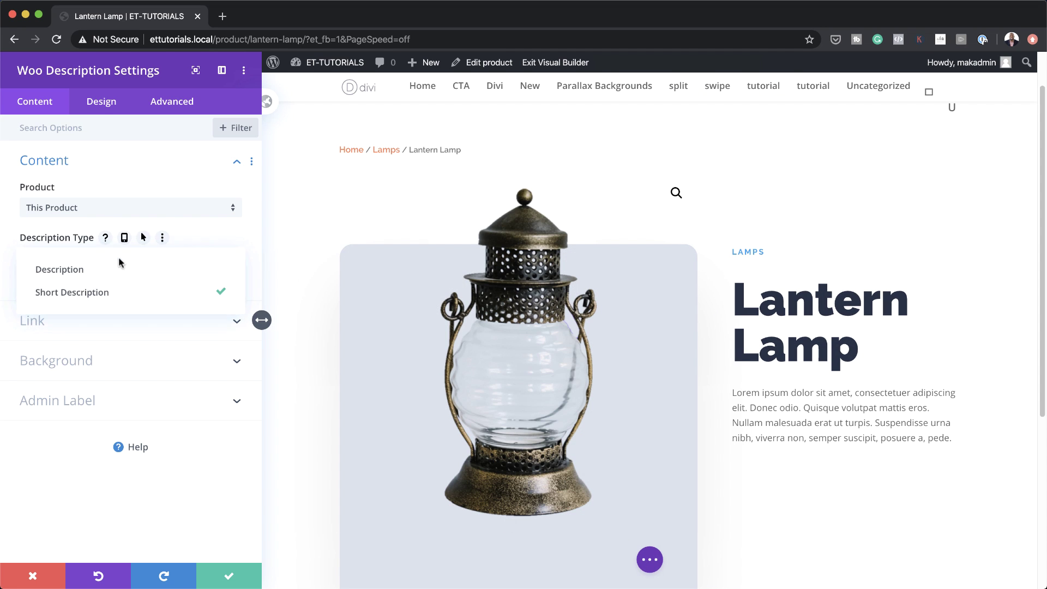
click(121, 294)
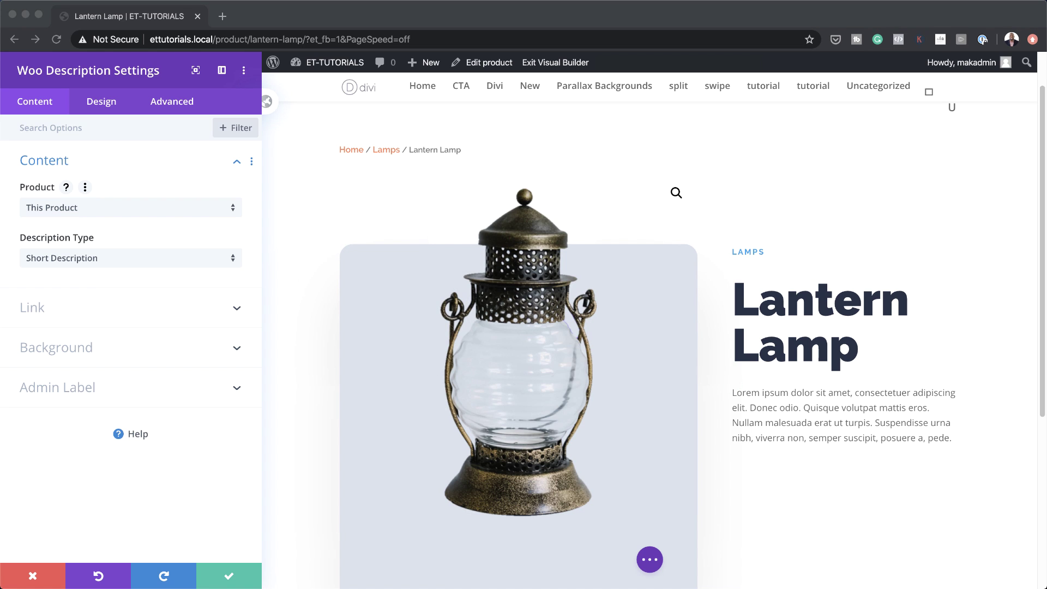
Step: Set the product description's text font to Raleway with Medium weight
click(93, 103)
click(101, 102)
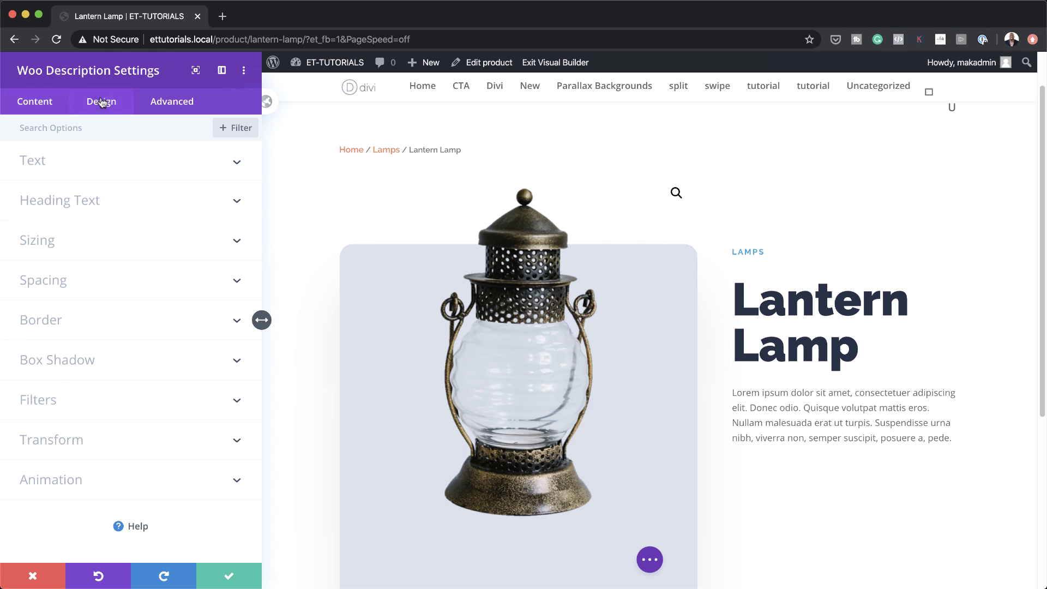
click(73, 250)
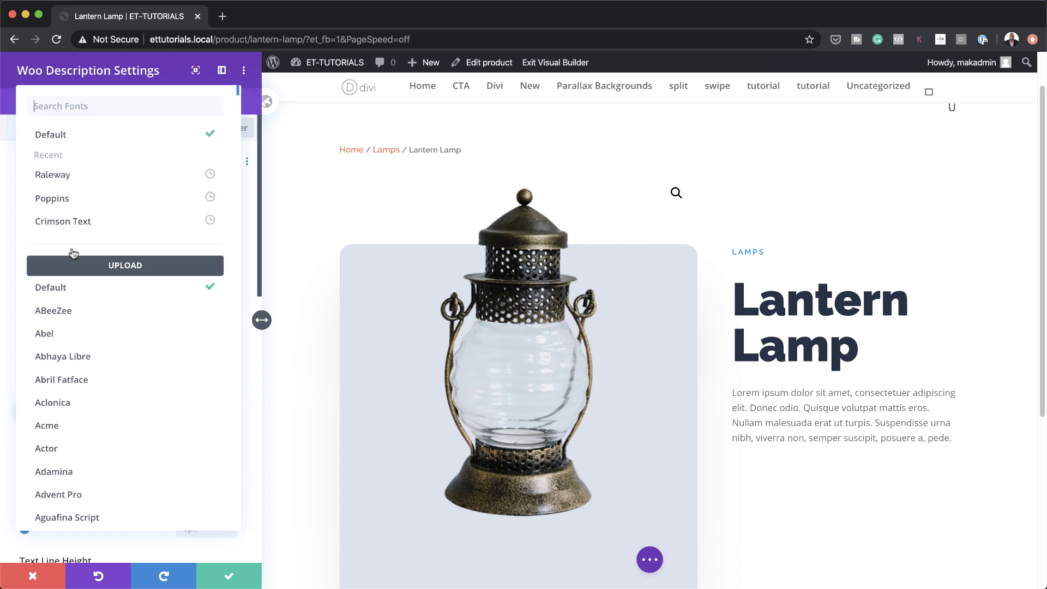
click(94, 180)
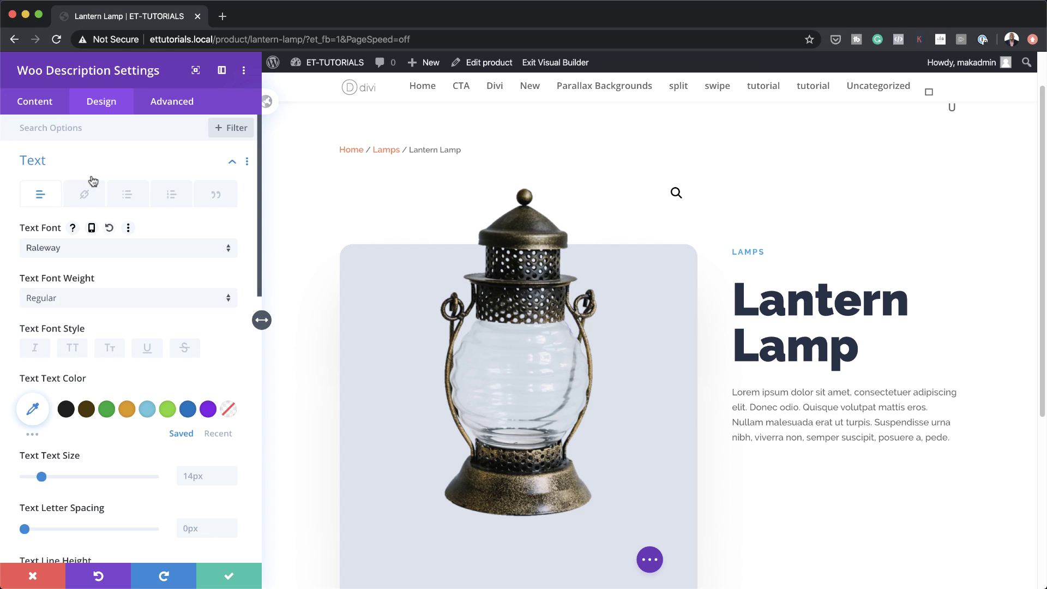
click(103, 297)
click(135, 397)
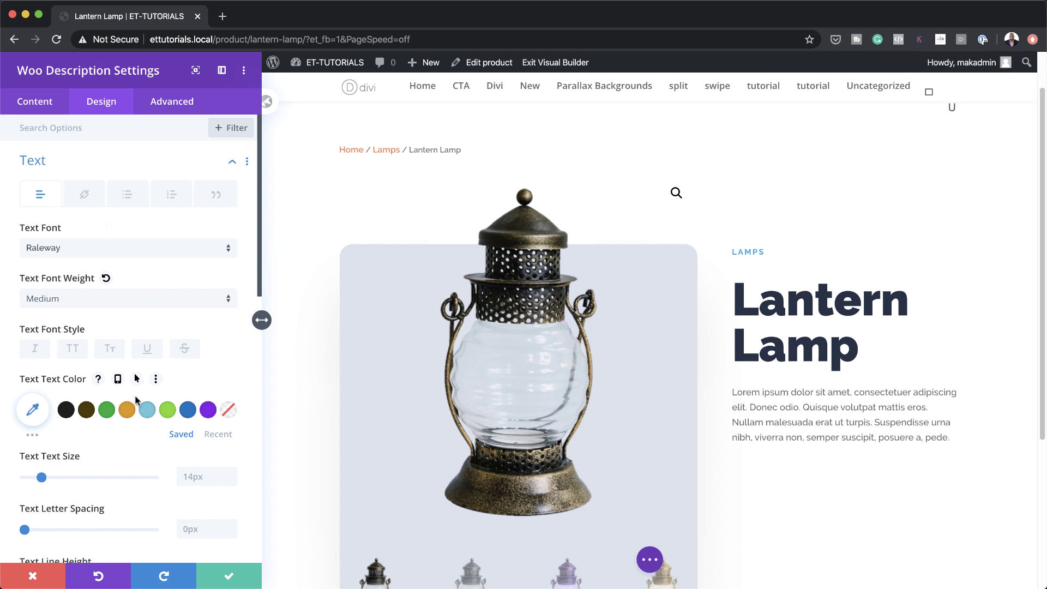
scroll(136, 400, down, 1)
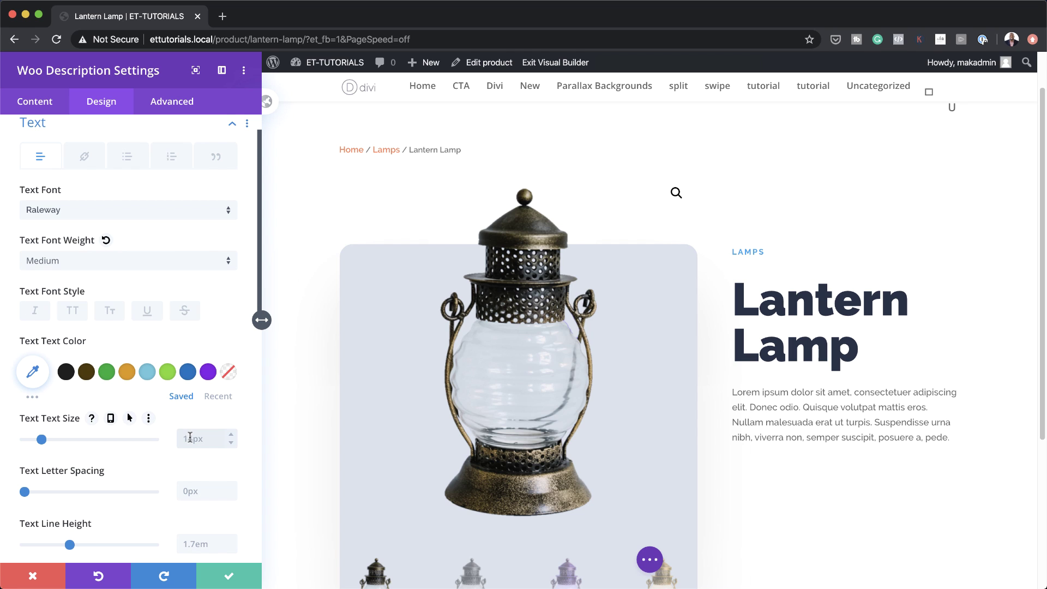
Step: Set the product description's text size to 12px, letter spacing to 1px and line height to 2.3em, and save the Woo Description module
click(201, 492)
text(1)
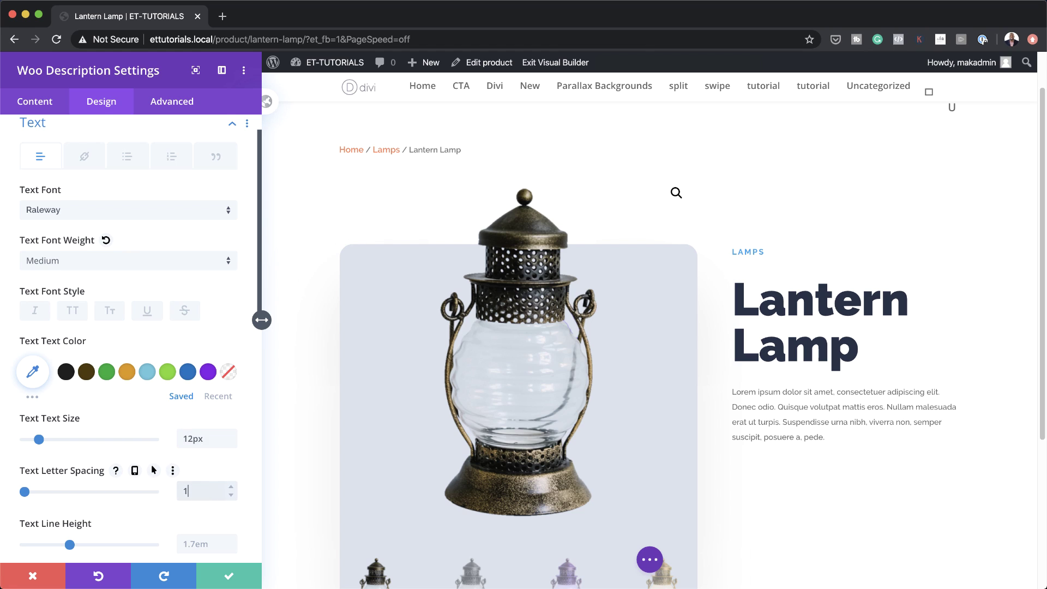
click(203, 543)
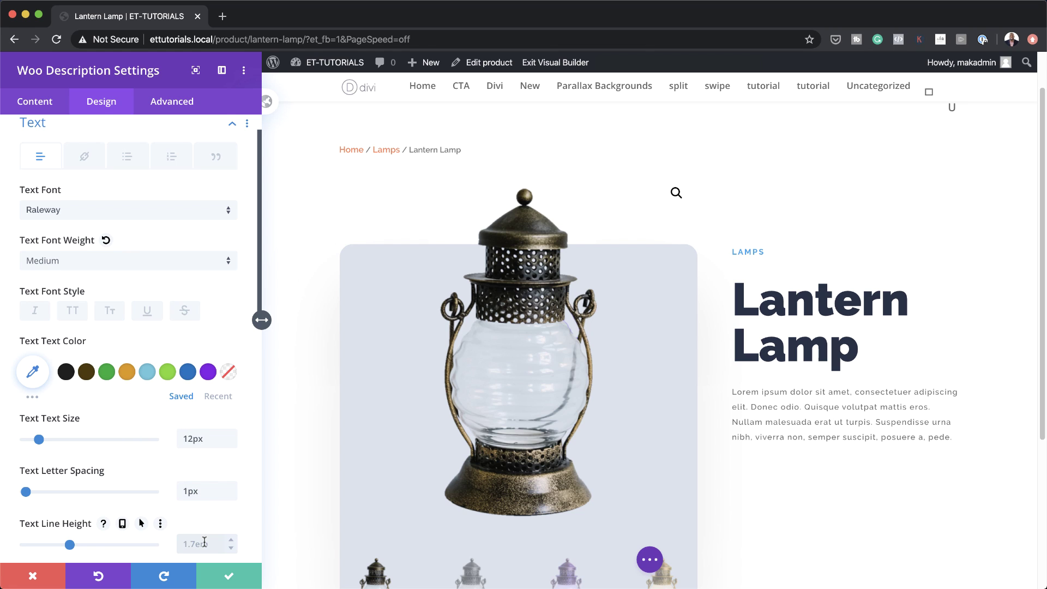
text(2.3em)
click(248, 573)
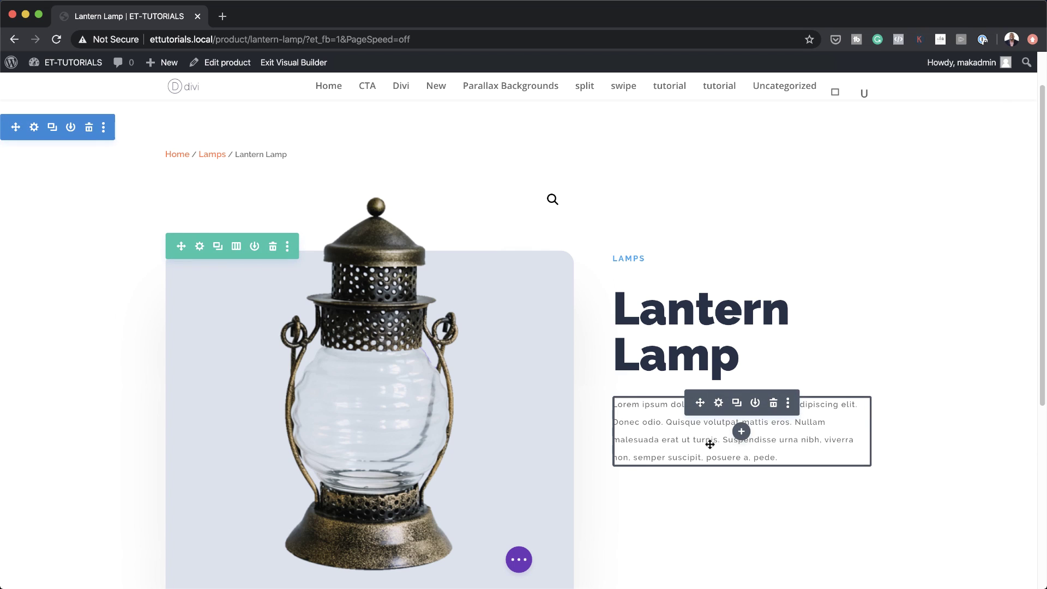
Step: Add a Woo Price module below the product description
click(740, 433)
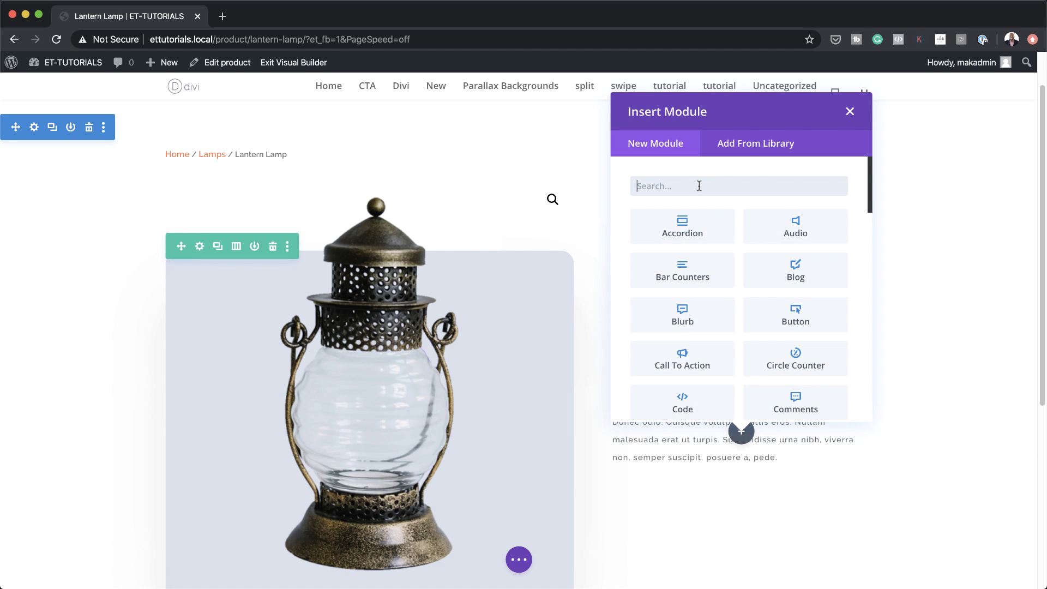
text(wo)
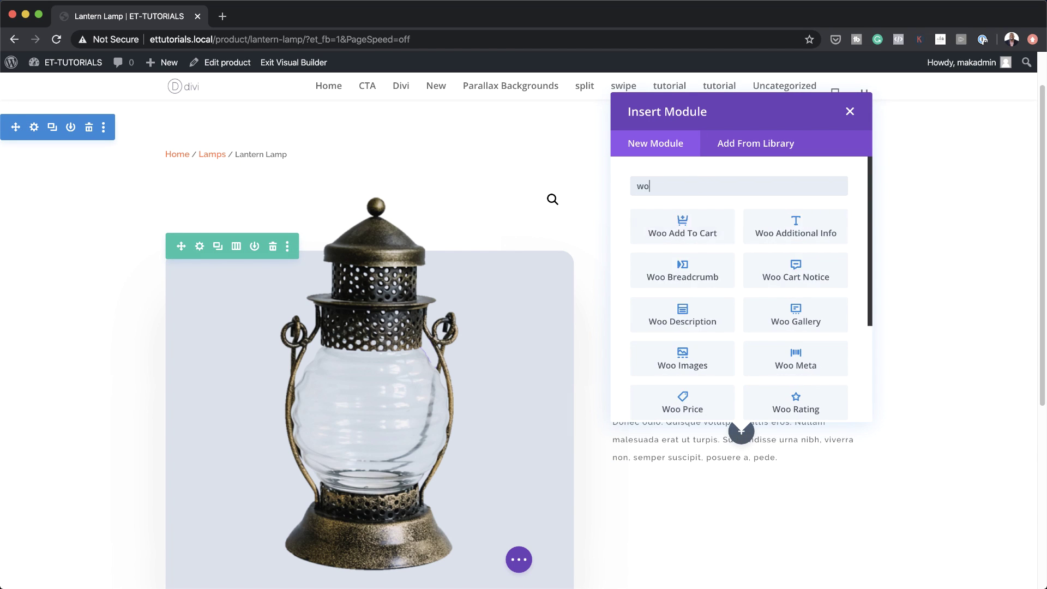
text(o pric)
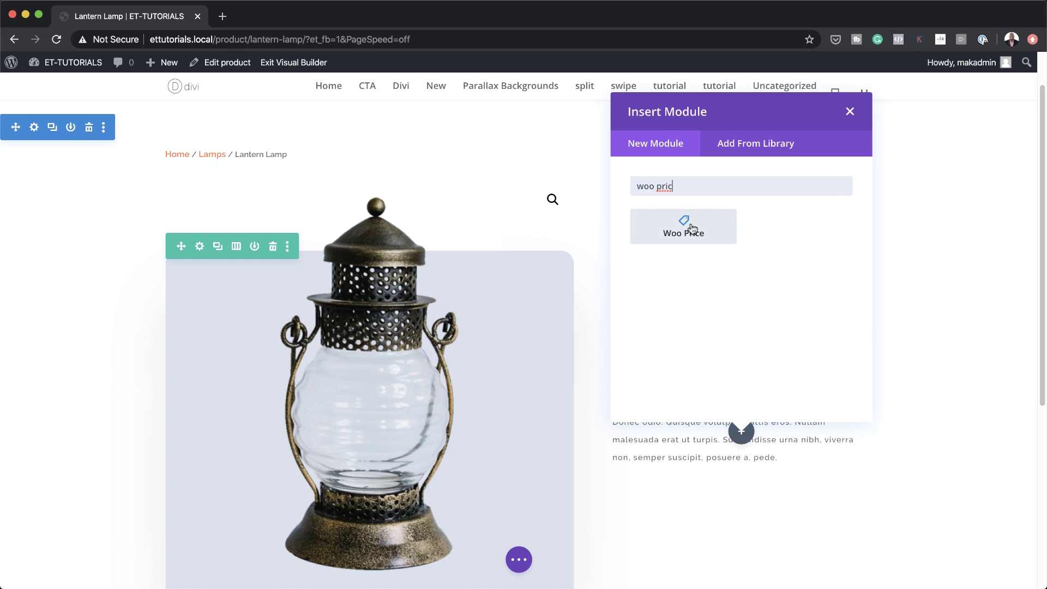
click(691, 228)
Step: Set the product price's font to Raleway with Bold weight
click(114, 106)
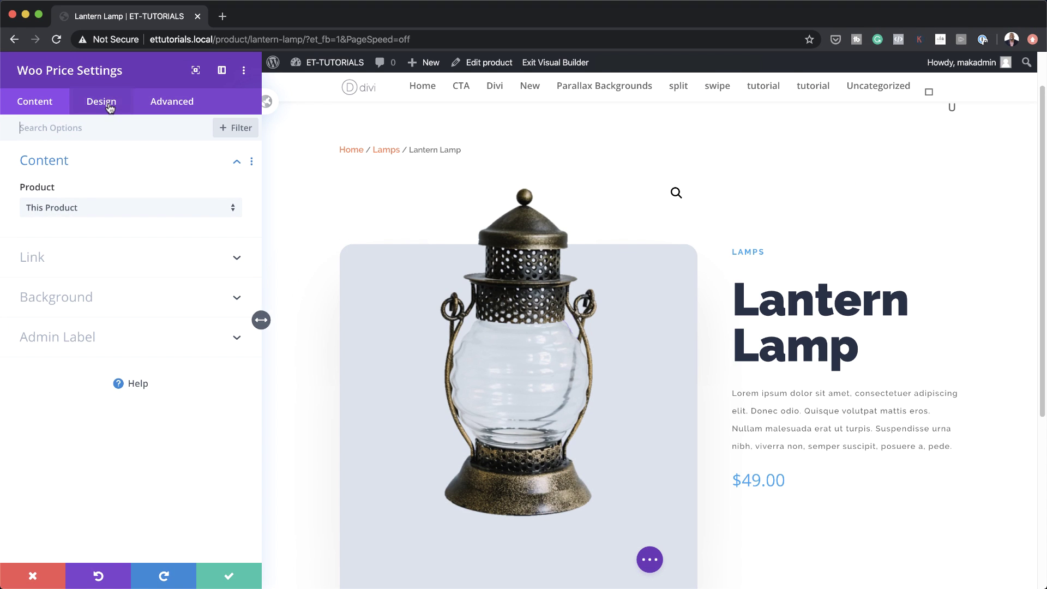
click(104, 102)
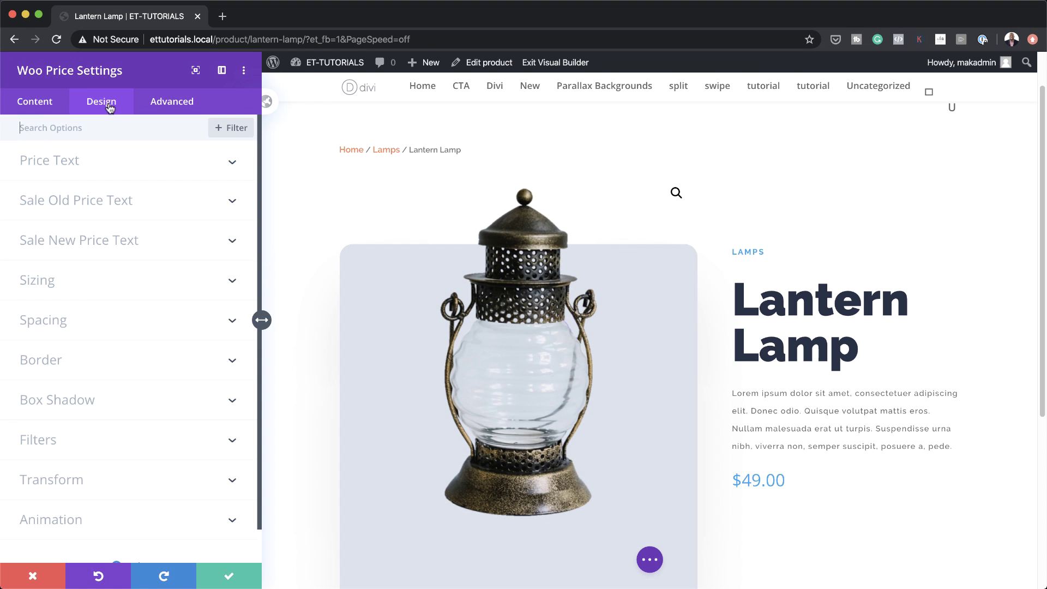
click(88, 163)
click(80, 211)
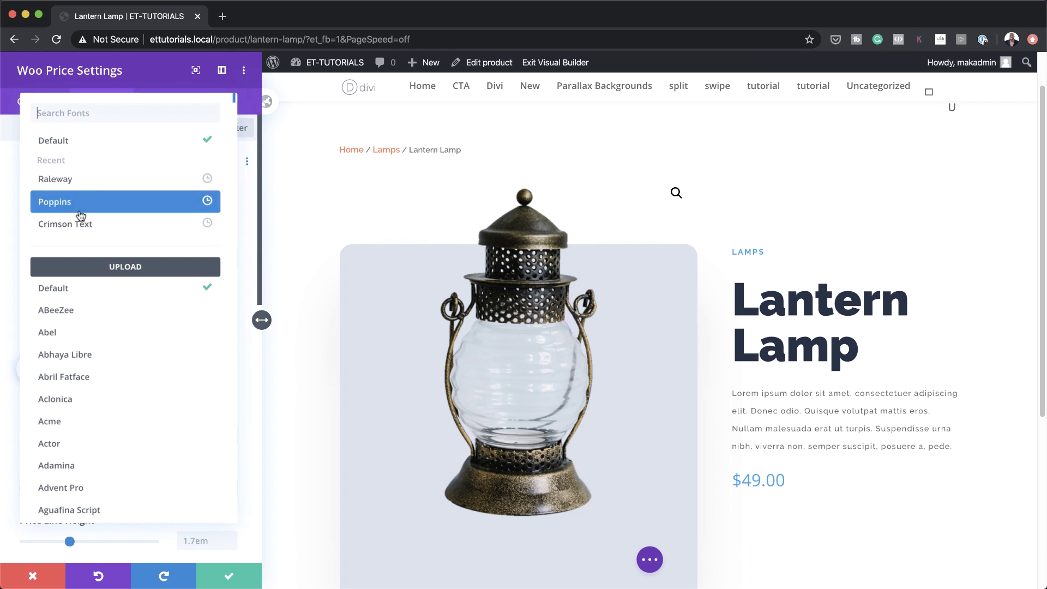
click(88, 180)
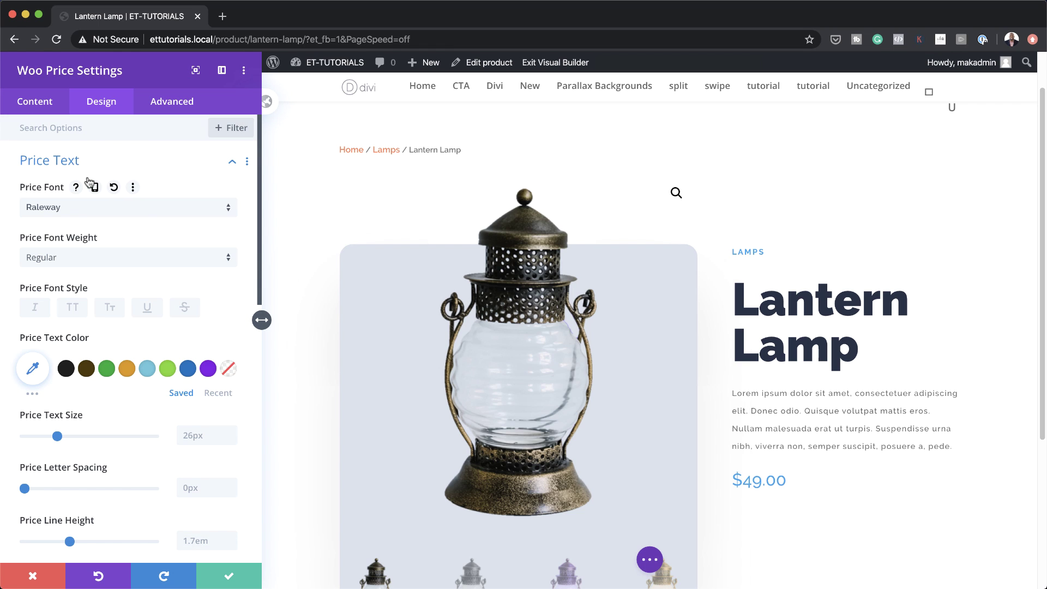
click(106, 259)
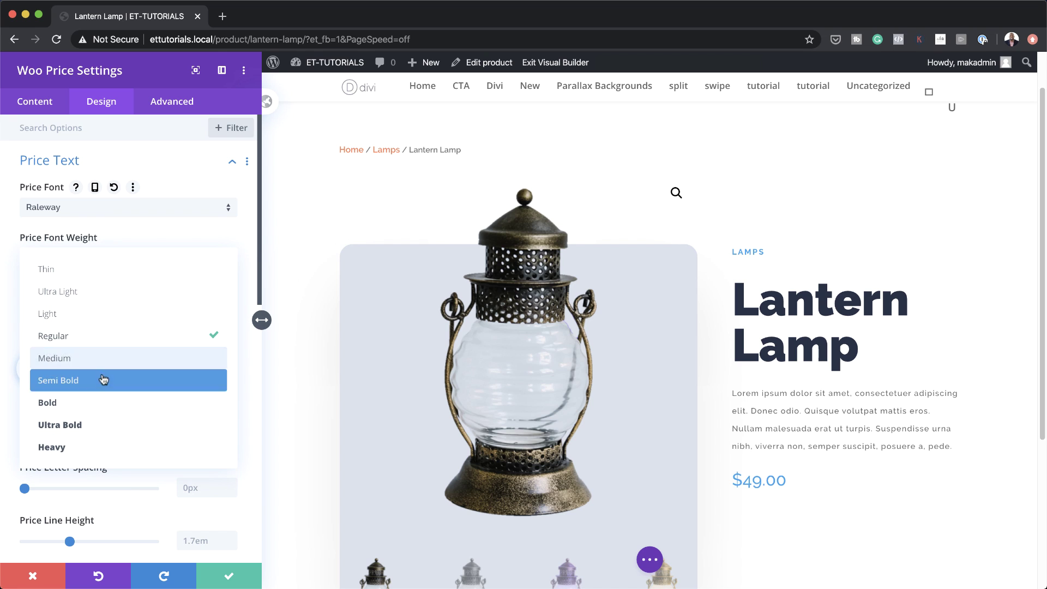
click(91, 401)
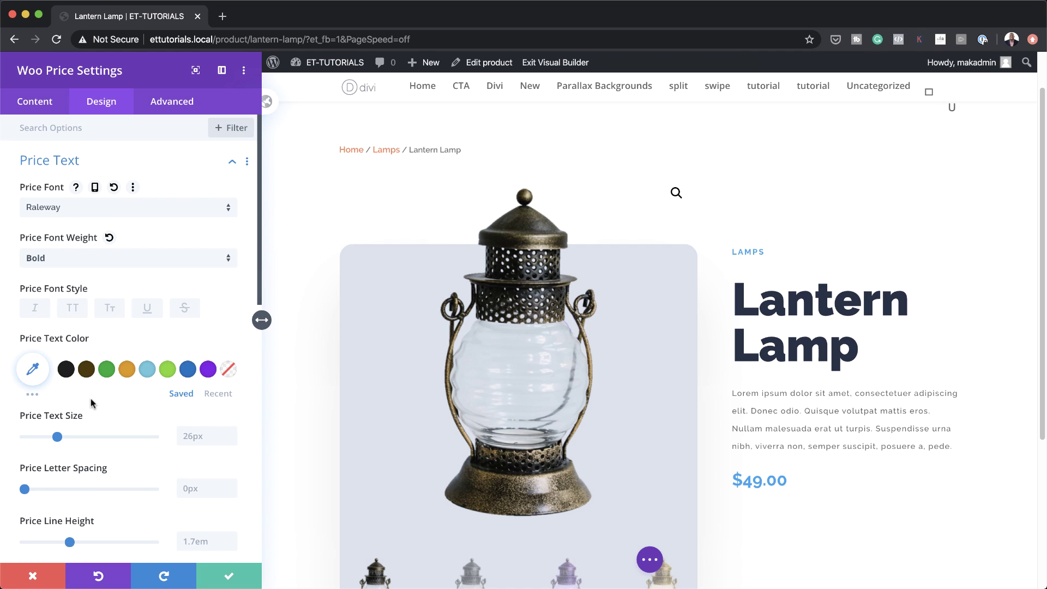
Step: Set the price text's color to #262f44 and its text size to 30px
click(36, 368)
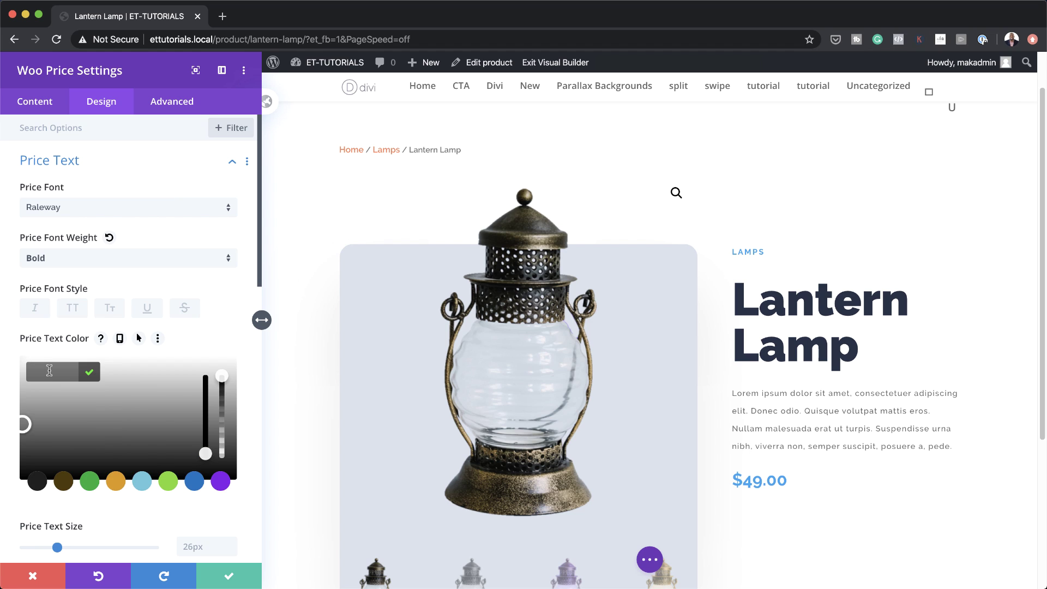
text(#262f44)
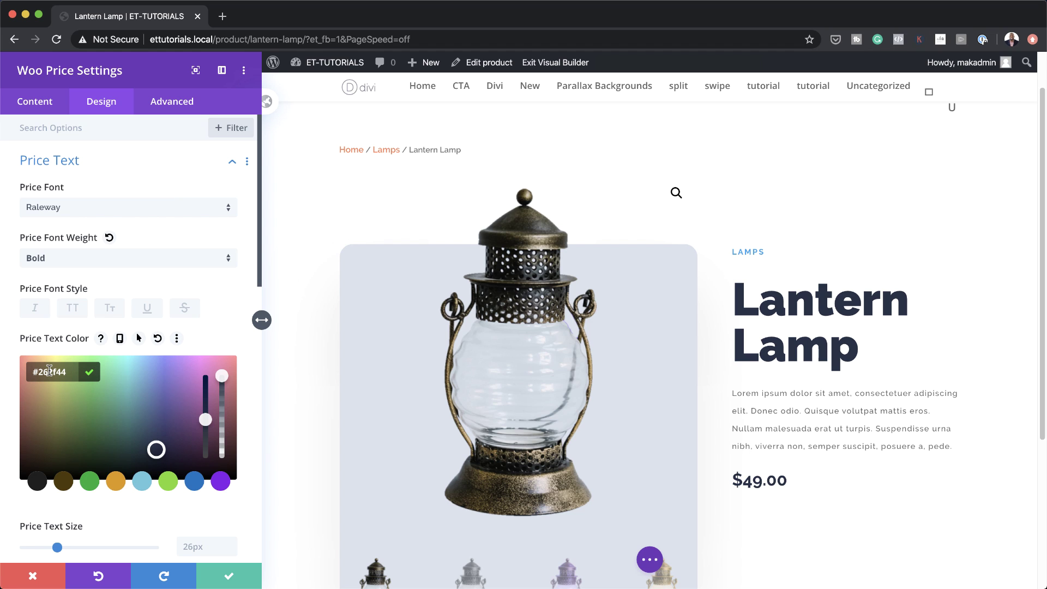
scroll(140, 365, down, 5)
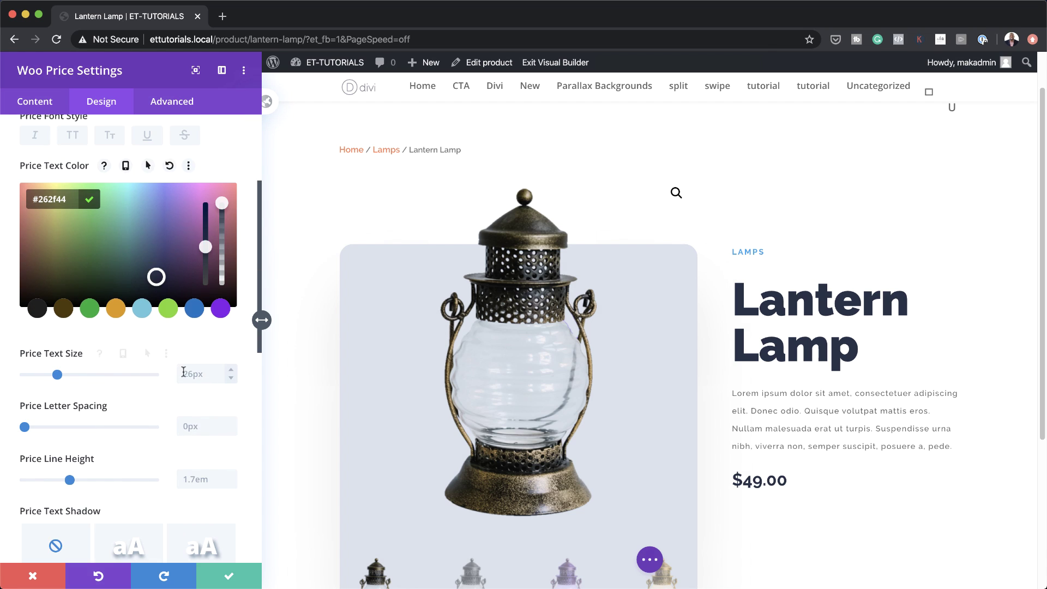
click(198, 371)
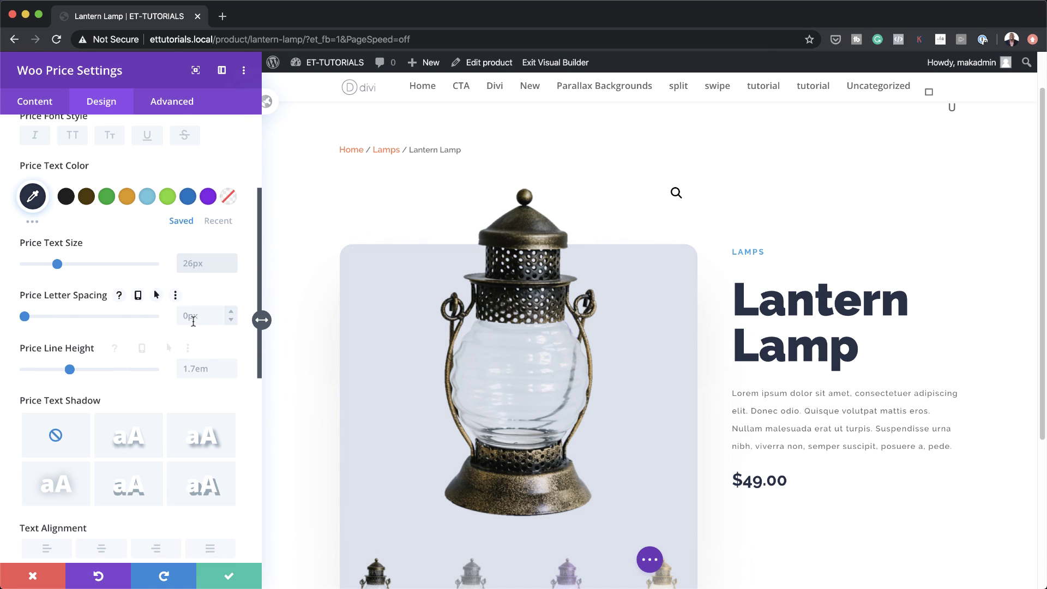
text(30px)
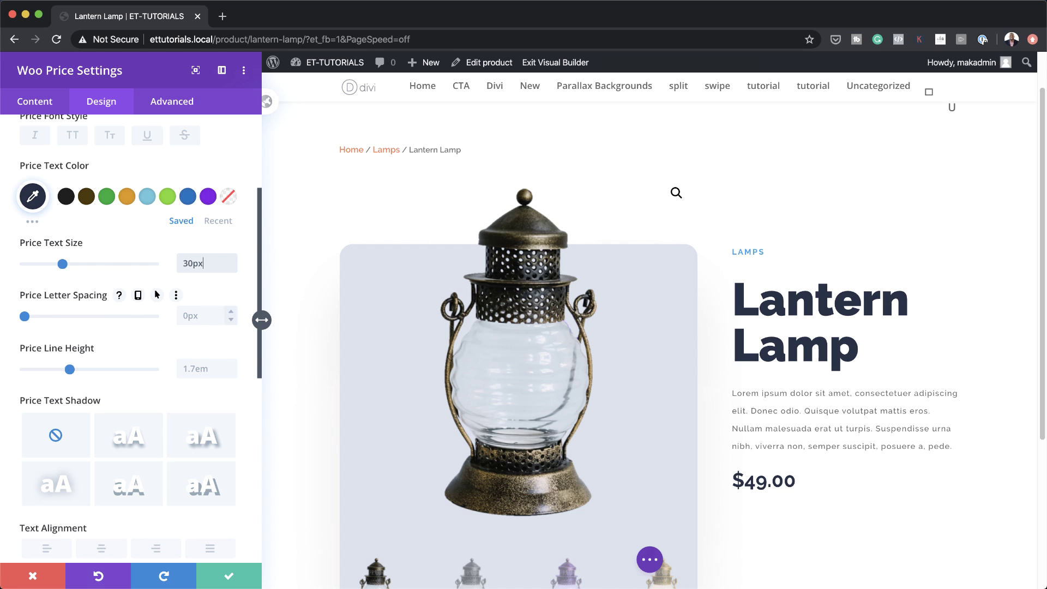
Step: Set the price text's letter spacing to 2px and its line height to 1em
click(201, 309)
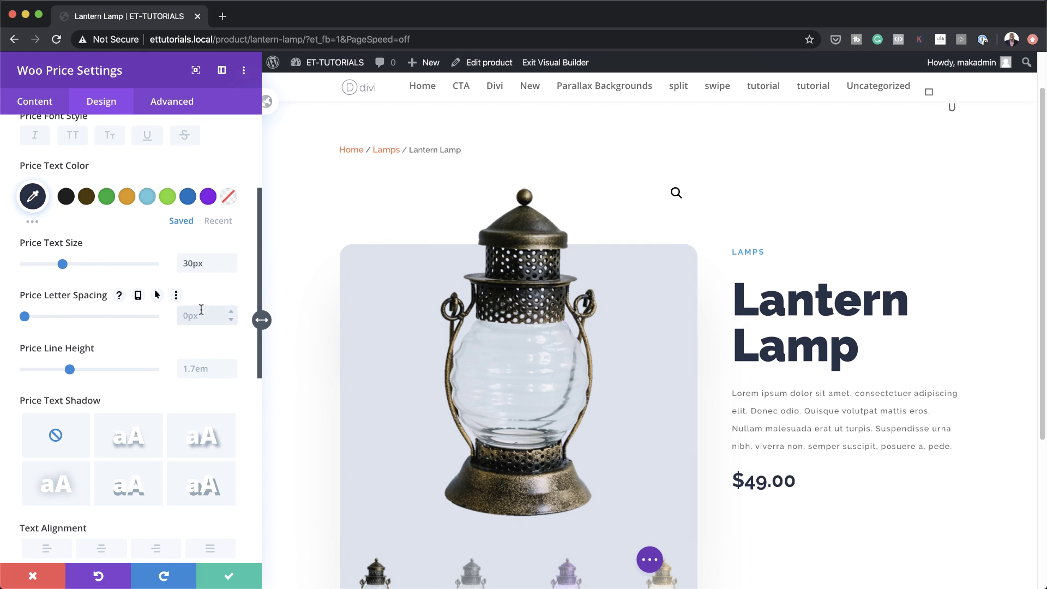
text(2px)
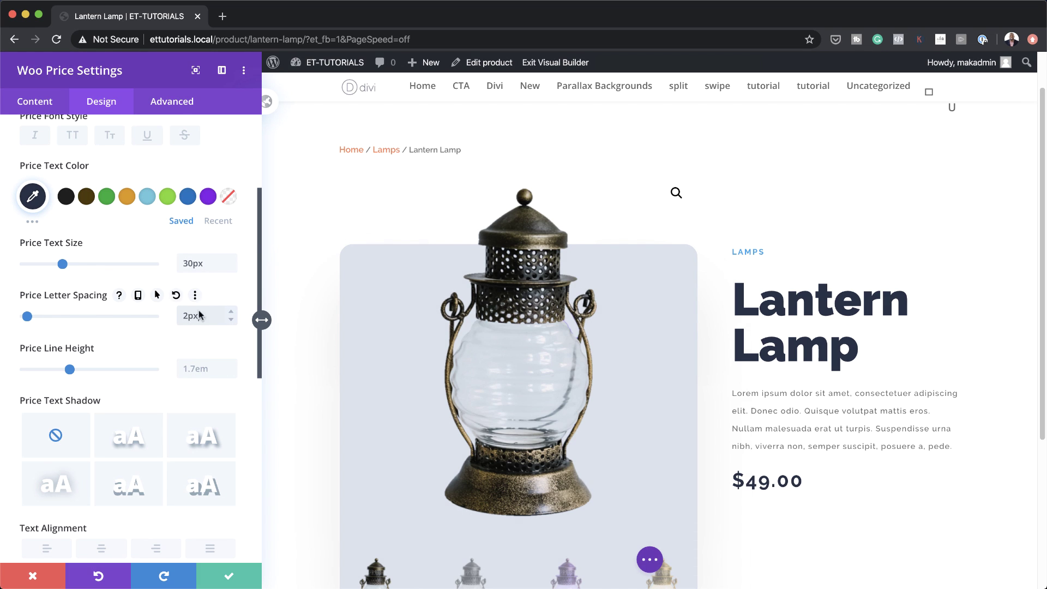
click(192, 363)
text(1em)
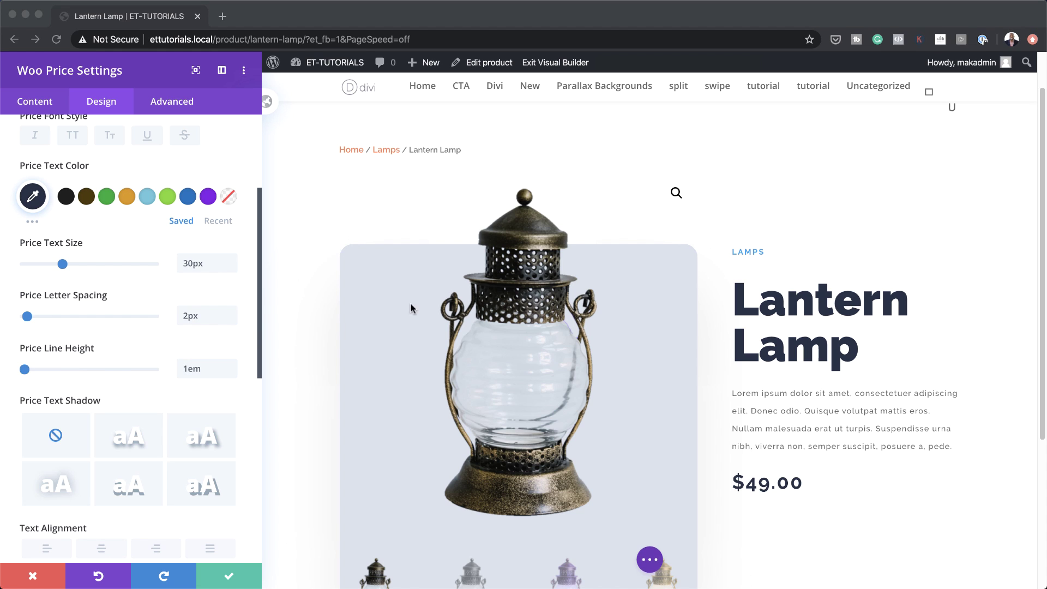
Step: Give the price module linked top and bottom margins of 50px, and save the Woo Price module
scroll(125, 381, down, 3)
scroll(125, 381, down, 5)
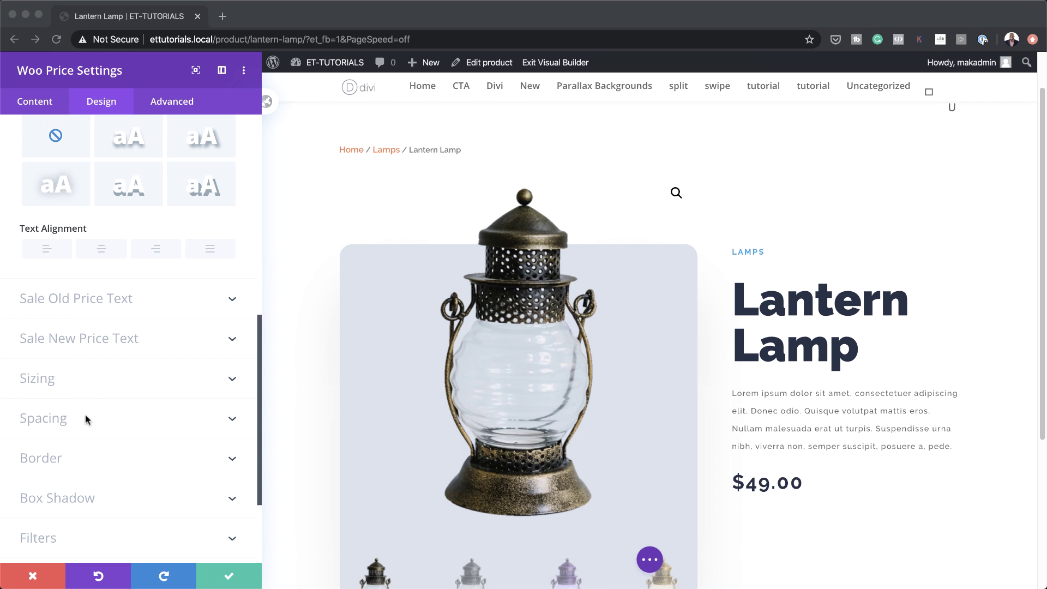
click(57, 420)
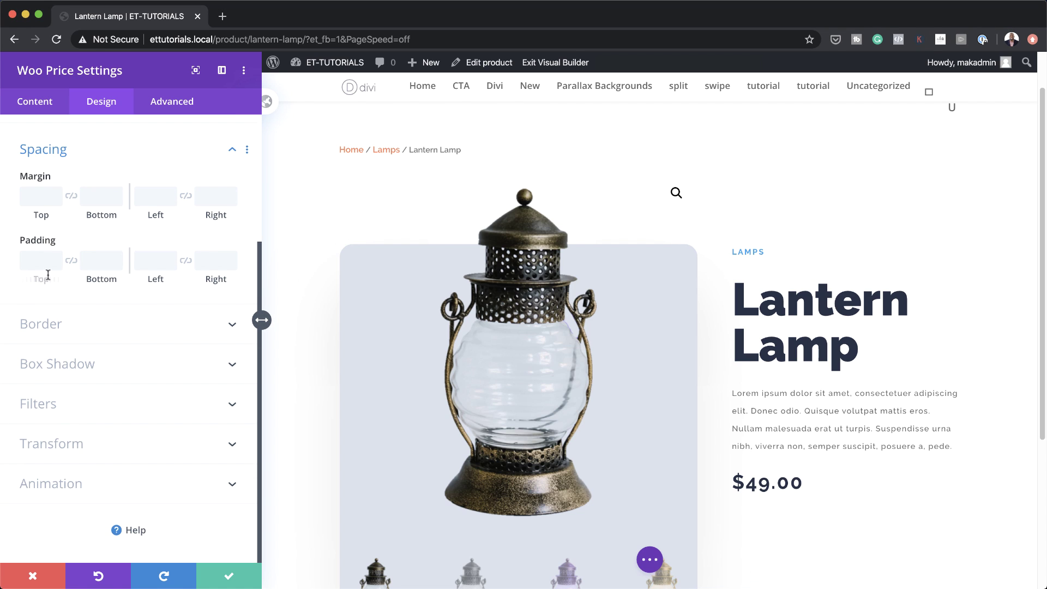
click(32, 195)
text(50px)
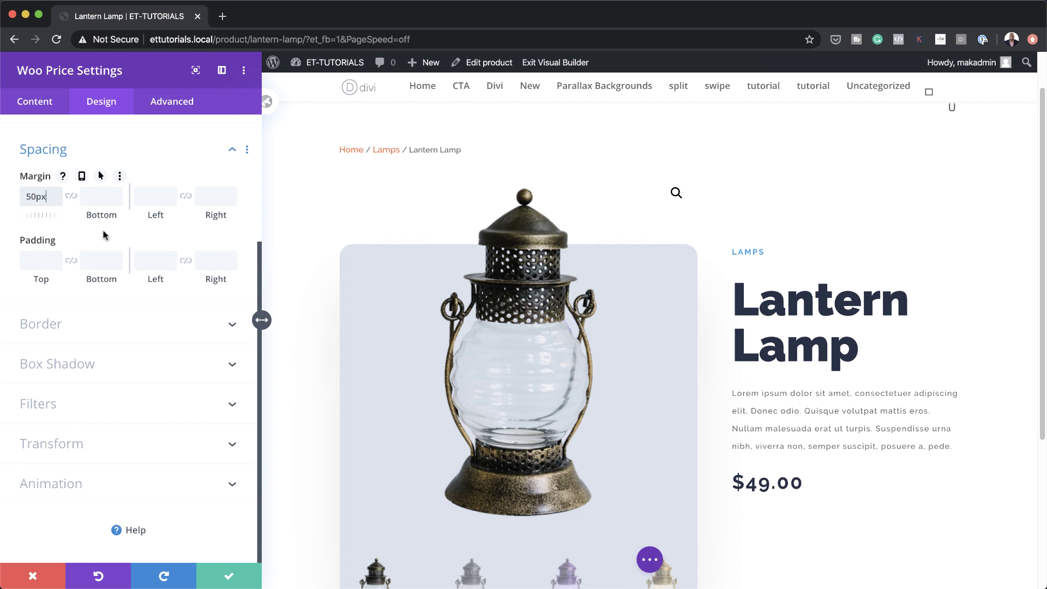
click(71, 197)
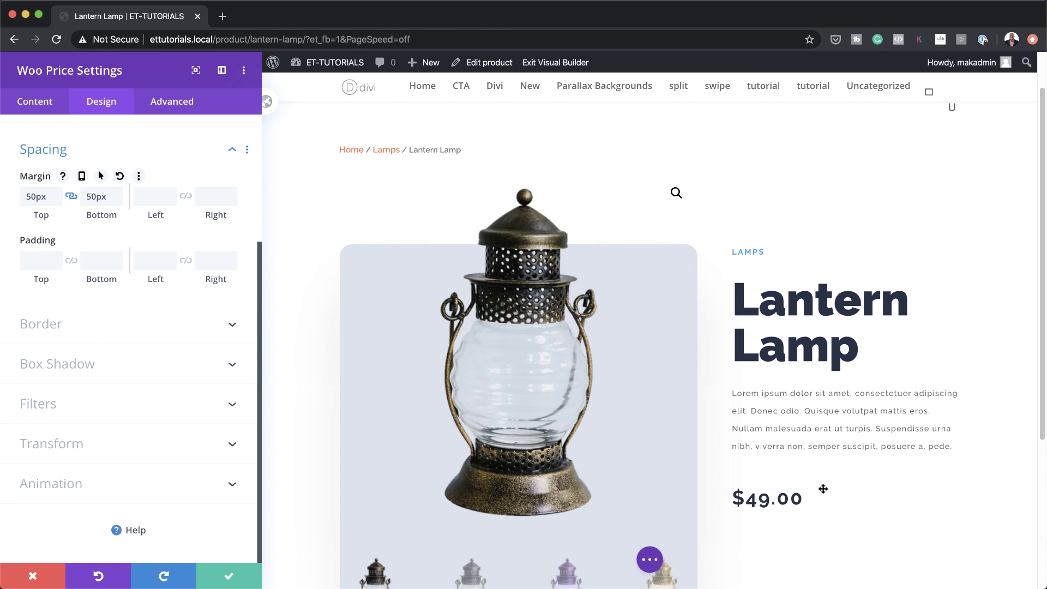
click(230, 577)
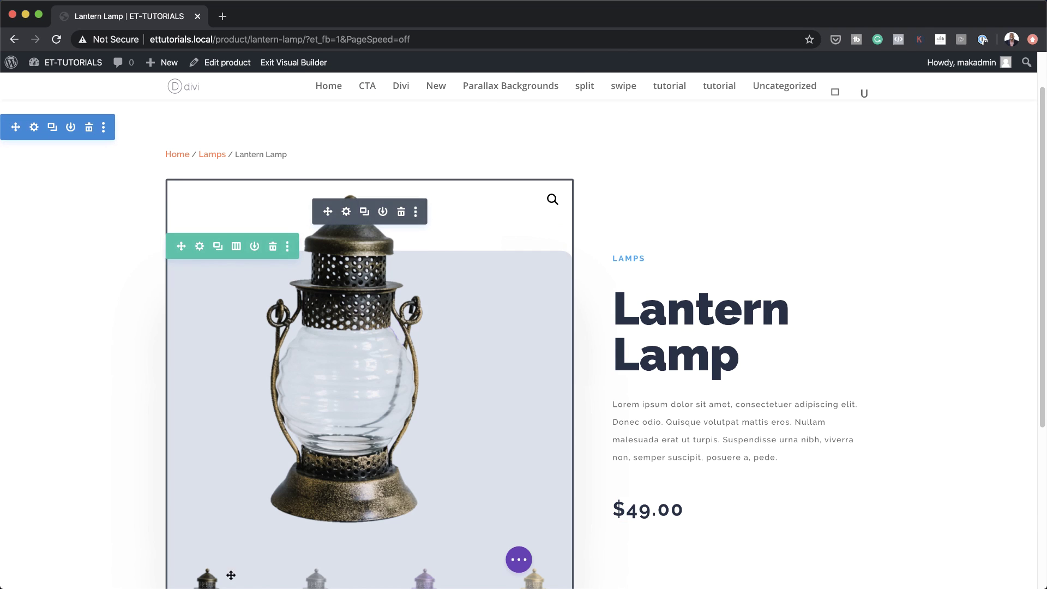
Step: Add a Woo Add To Cart module below the product price
scroll(731, 409, down, 2)
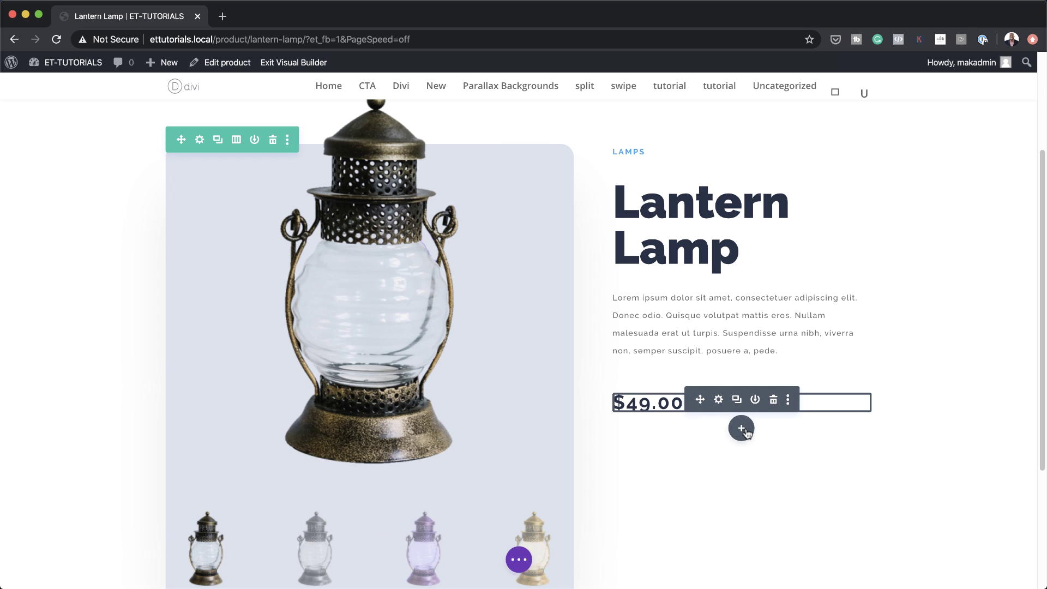
click(741, 428)
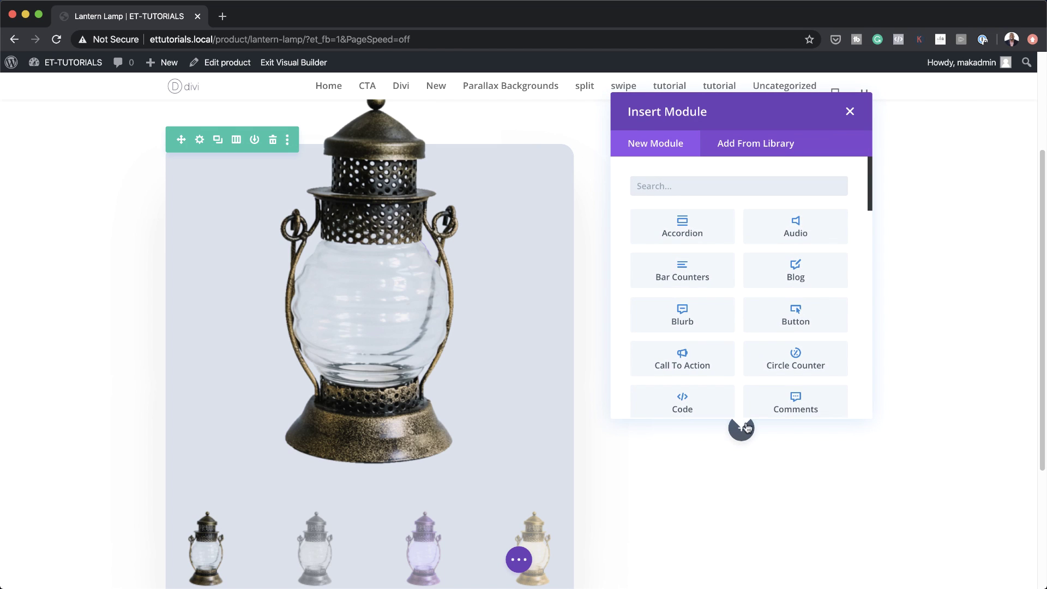
click(737, 181)
text(woo add)
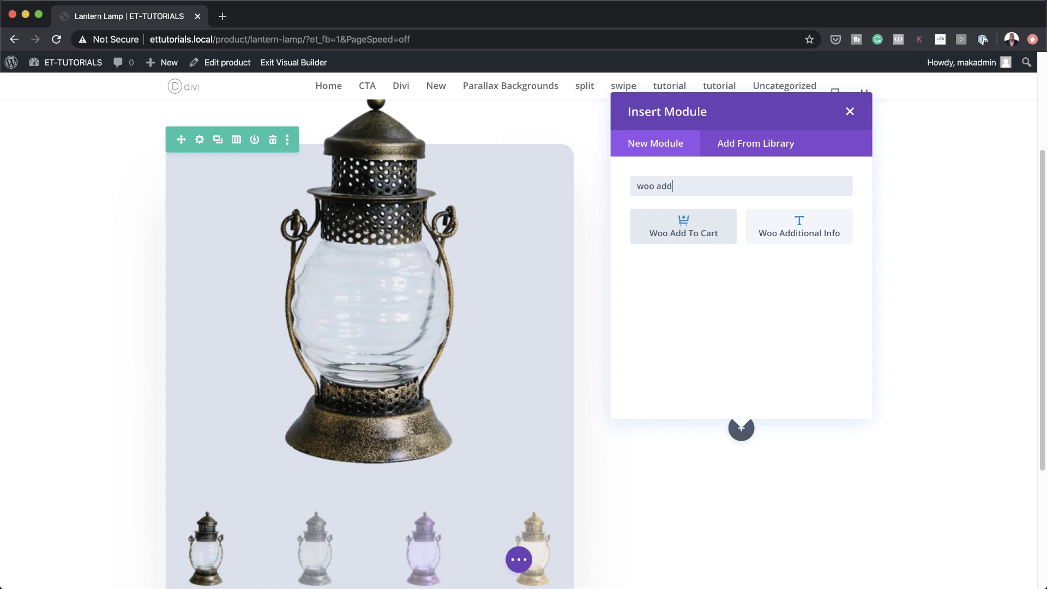
click(683, 228)
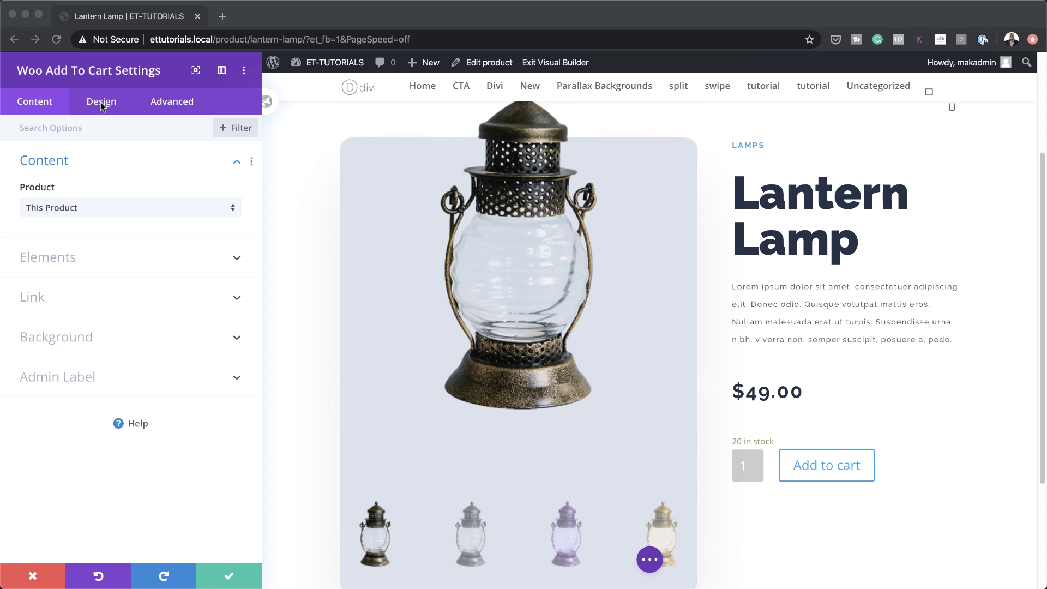
Step: Set the Woo Add To Cart module's text font to Raleway with Medium weight
click(101, 102)
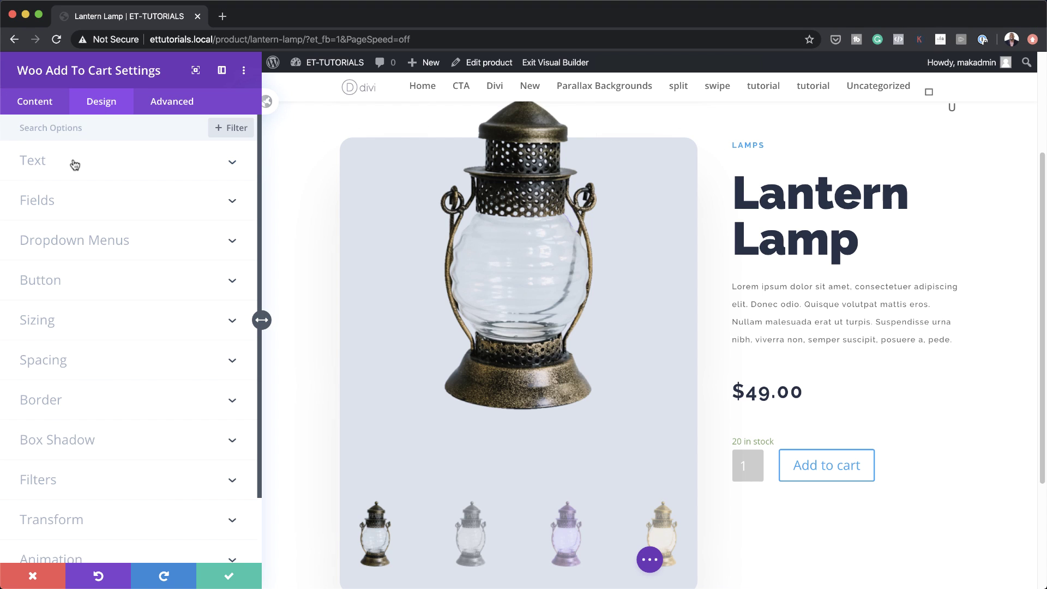
click(75, 162)
click(74, 207)
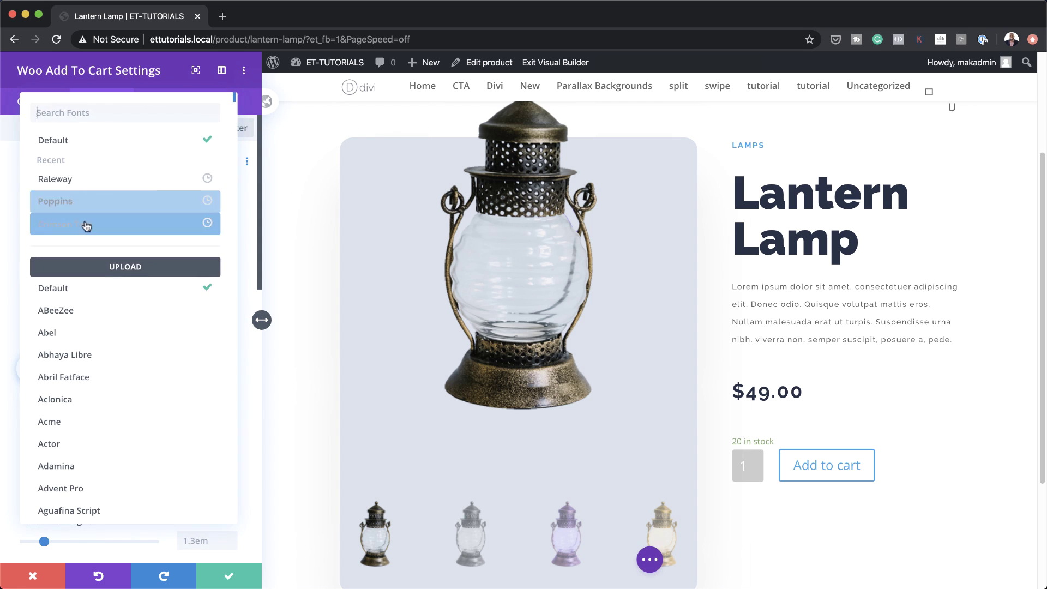
click(84, 177)
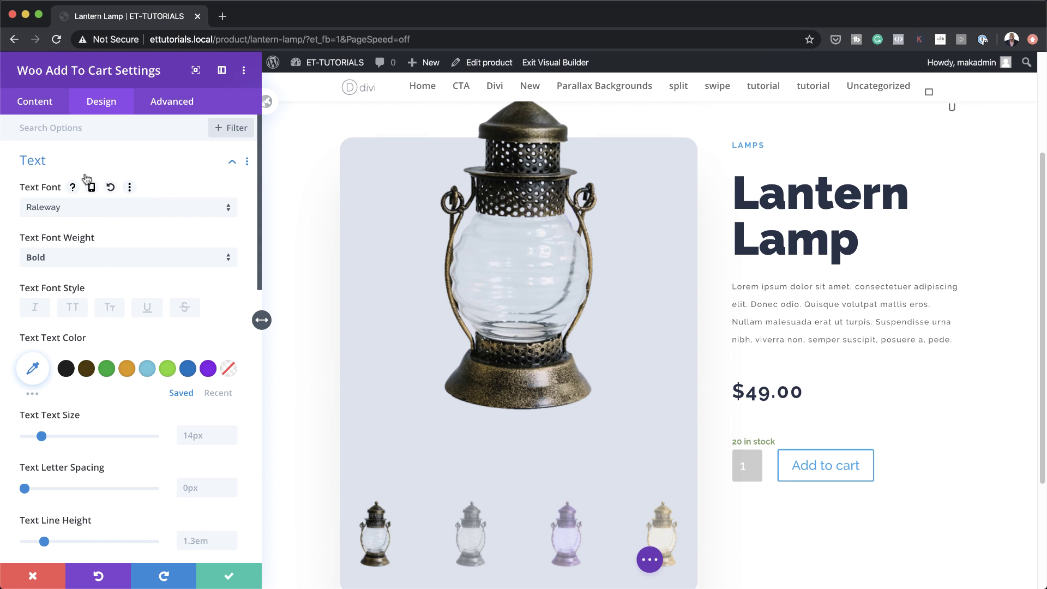
click(100, 263)
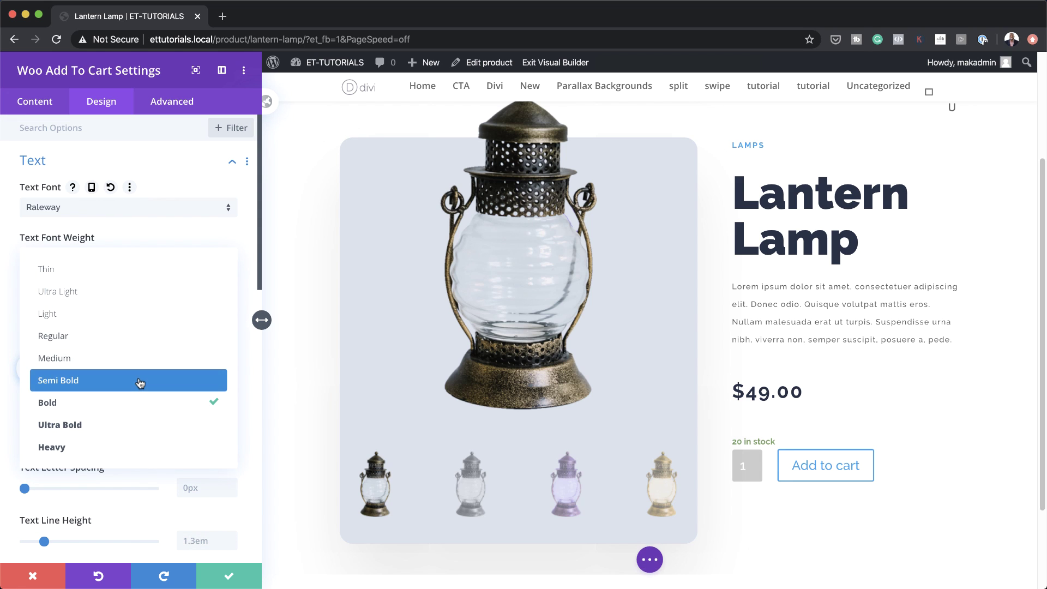
click(54, 358)
Step: Set the Woo Add To Cart module's text color to #262d44 and its text size to 12px
click(35, 366)
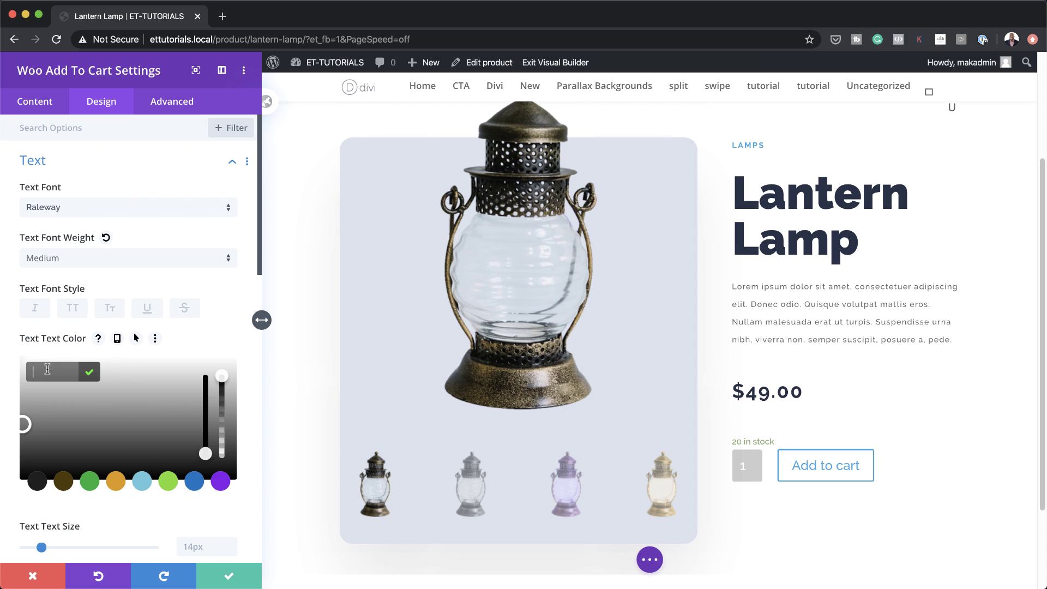
text(#262d44)
click(202, 545)
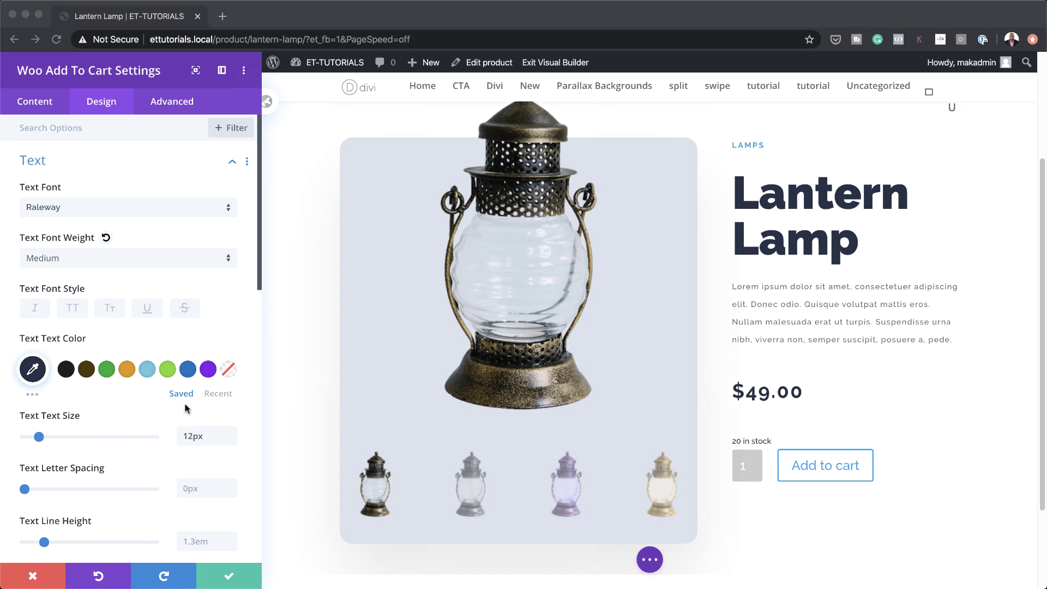
Step: Set the Woo Add To Cart module's fields background color to rgba(38,47,68,0.08)
scroll(170, 391, down, 3)
scroll(170, 391, down, 5)
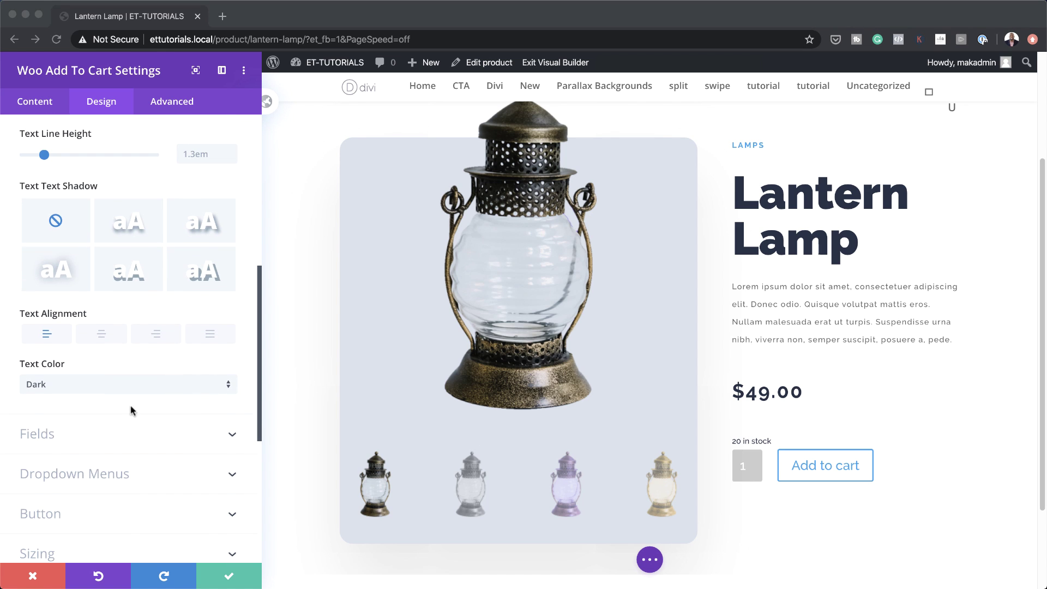
click(52, 434)
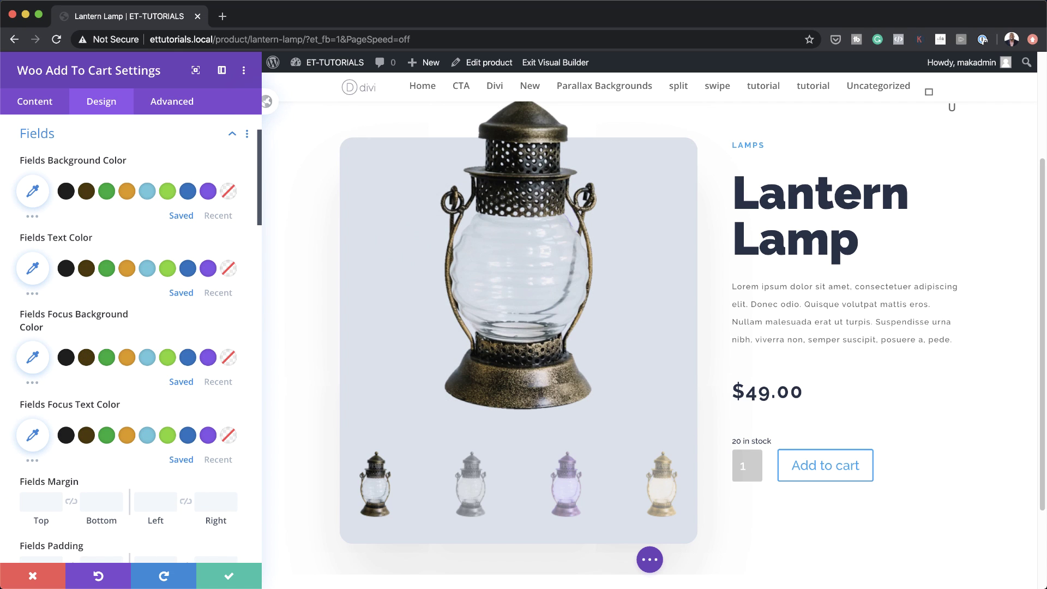
click(33, 191)
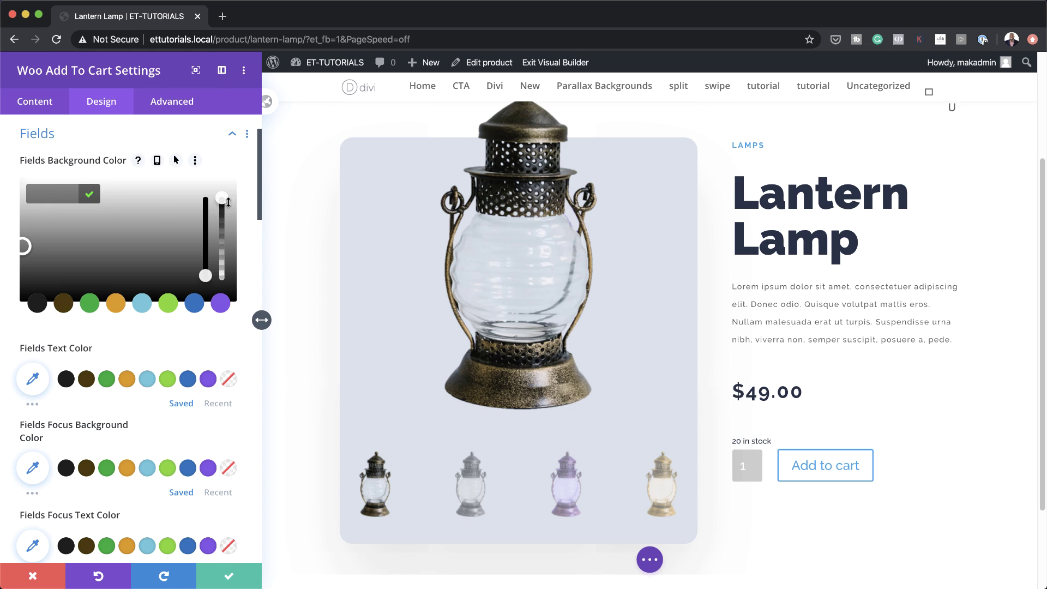
drag(218, 200, 222, 239)
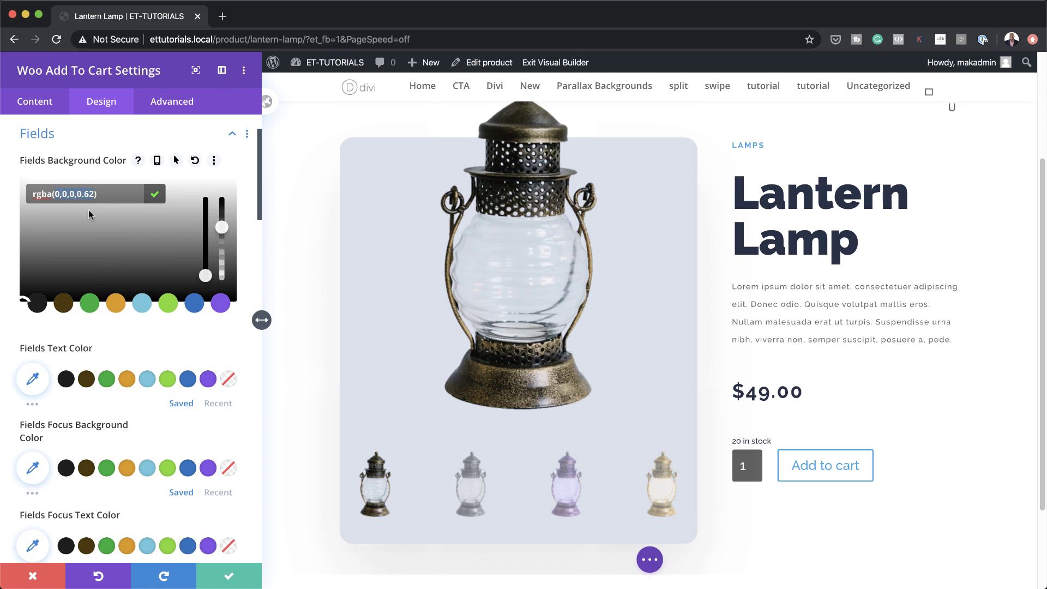
text(38,47,68,0.08)
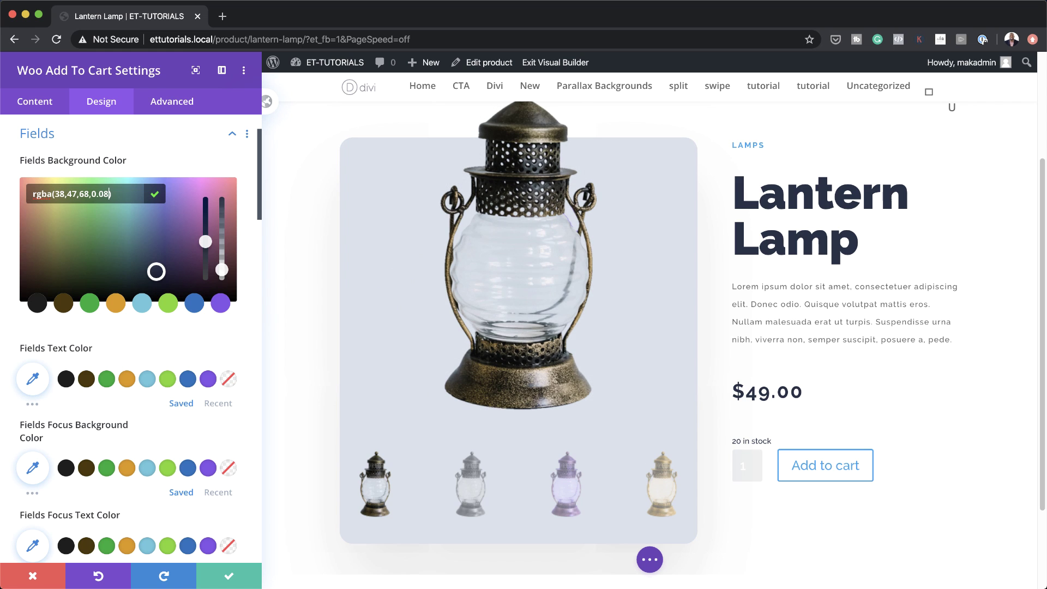
key(super+Tab)
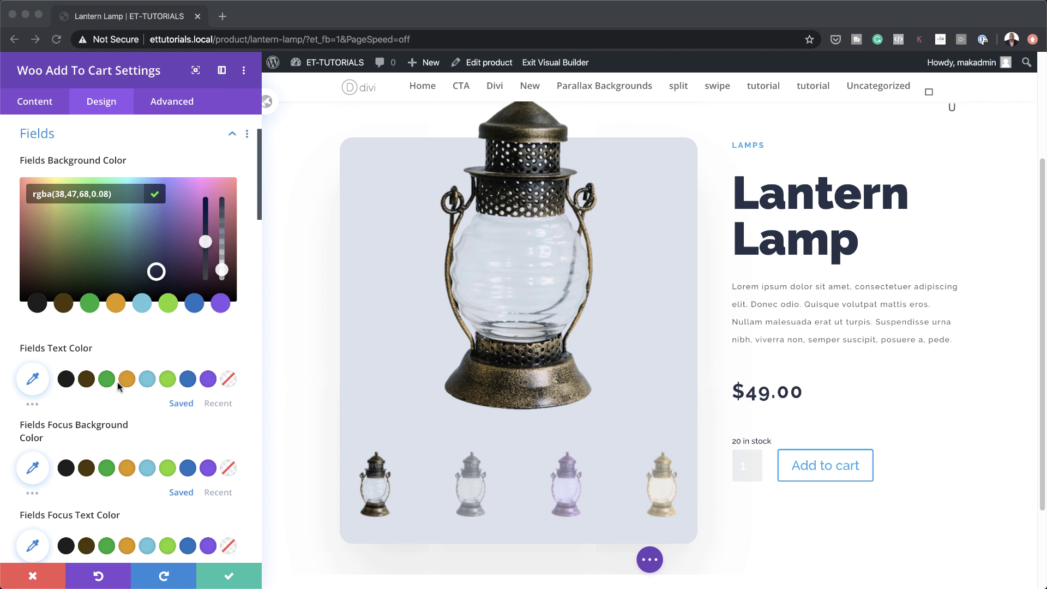
Step: Set both the fields text color and the fields focus background color to #262f44
click(42, 381)
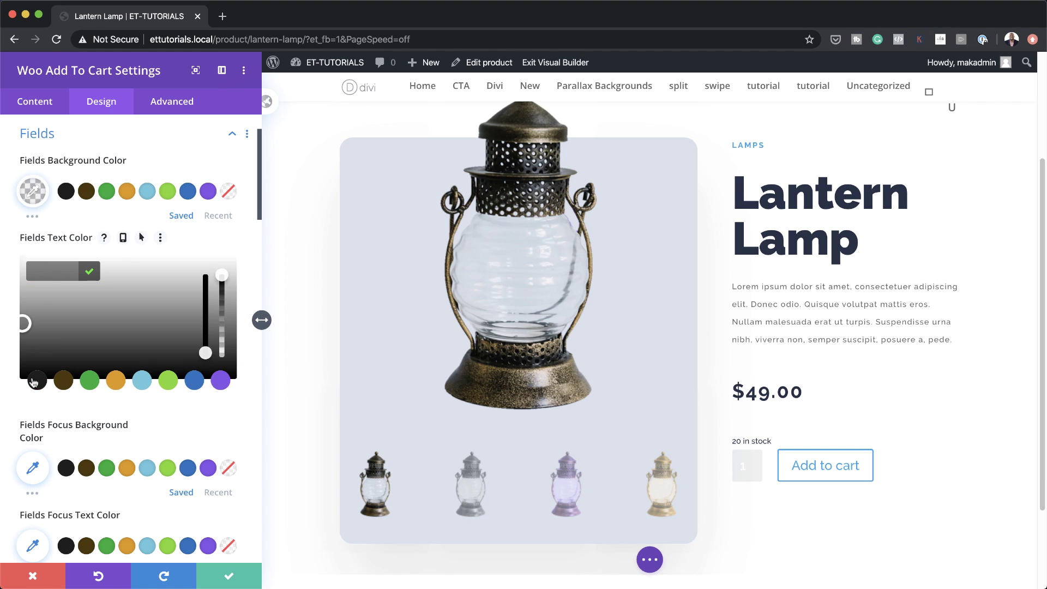
click(44, 267)
text(#252f44)
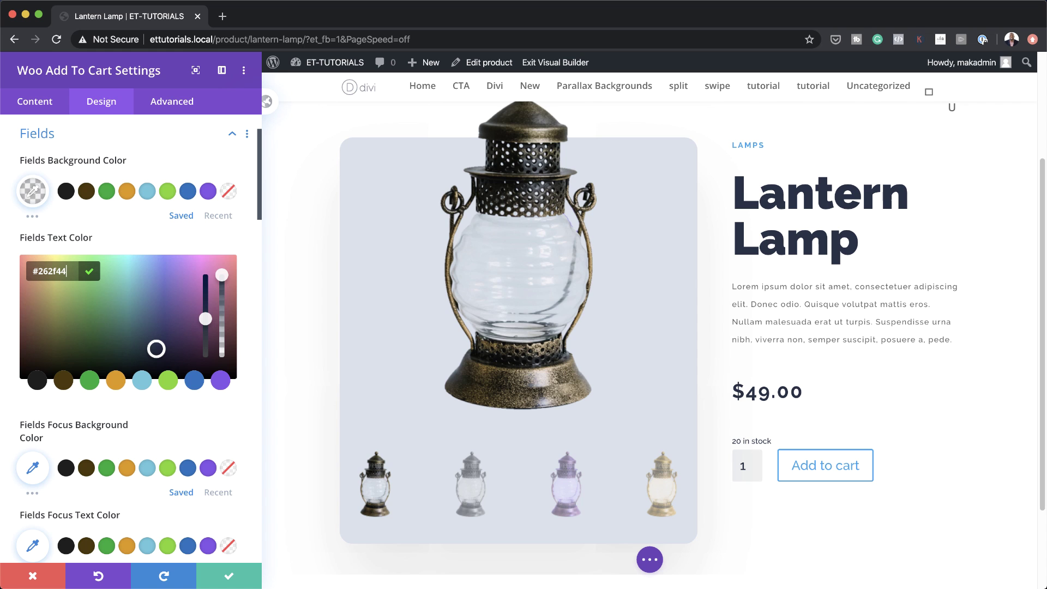
scroll(136, 442, down, 1)
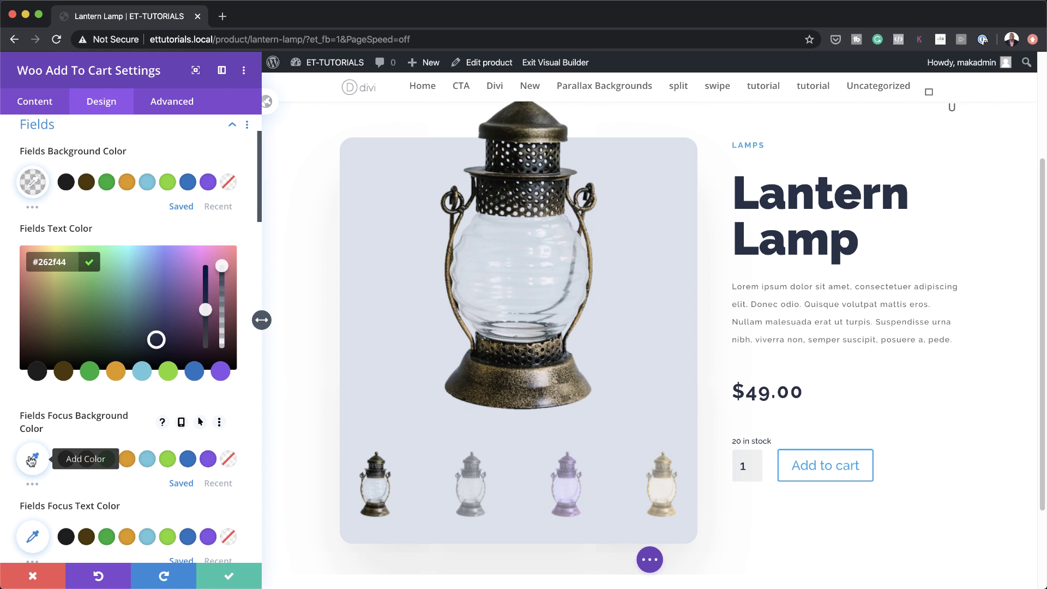
click(31, 459)
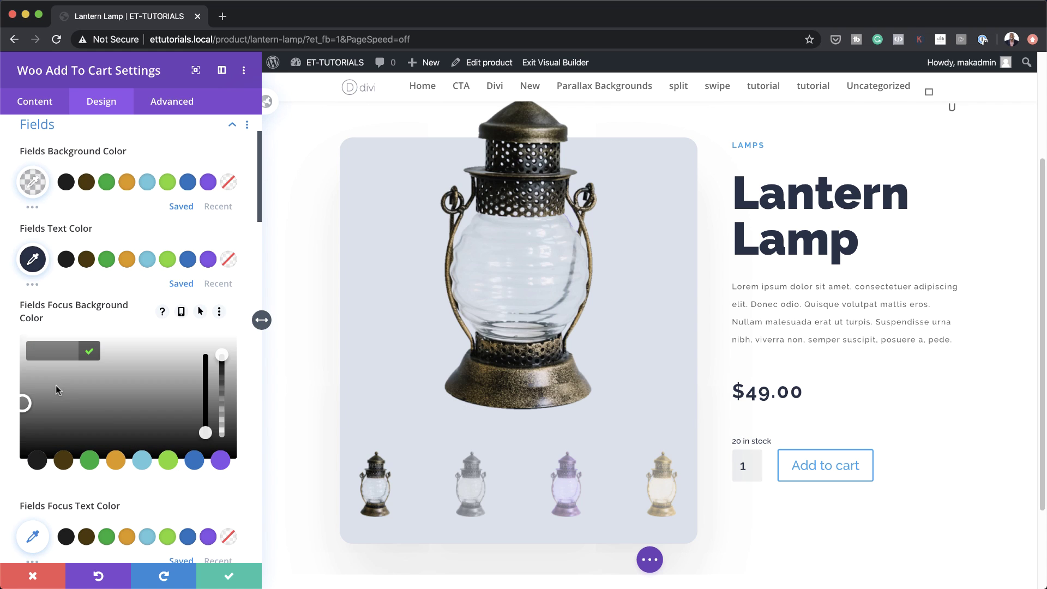
click(60, 347)
text(#262f44)
Step: Give the fields a right margin of 6px and linked top and bottom padding of 32px
scroll(191, 491, down, 5)
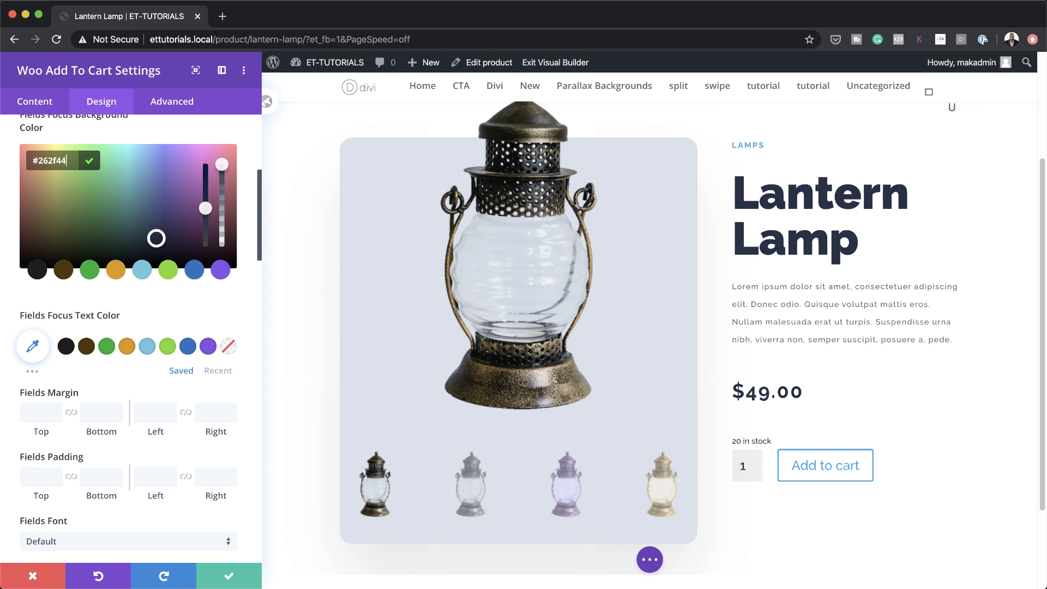
text(6px)
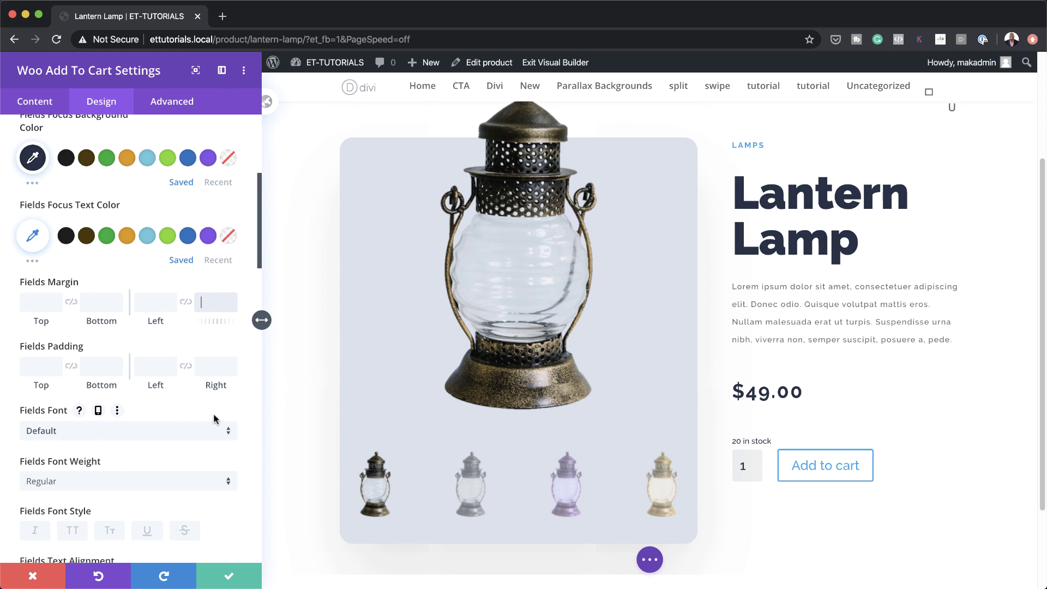
click(35, 369)
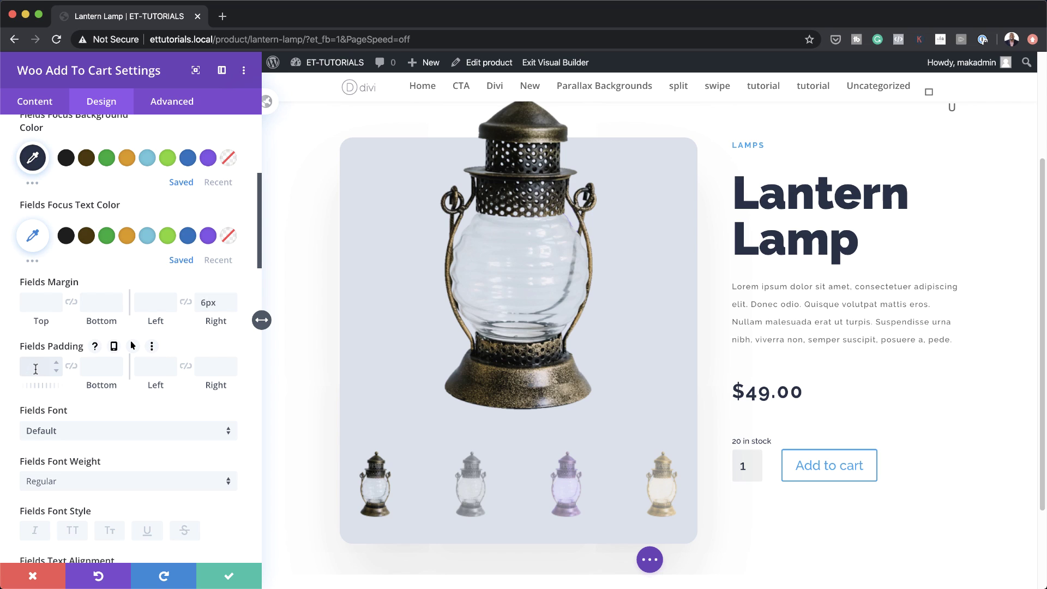
text(32)
click(70, 366)
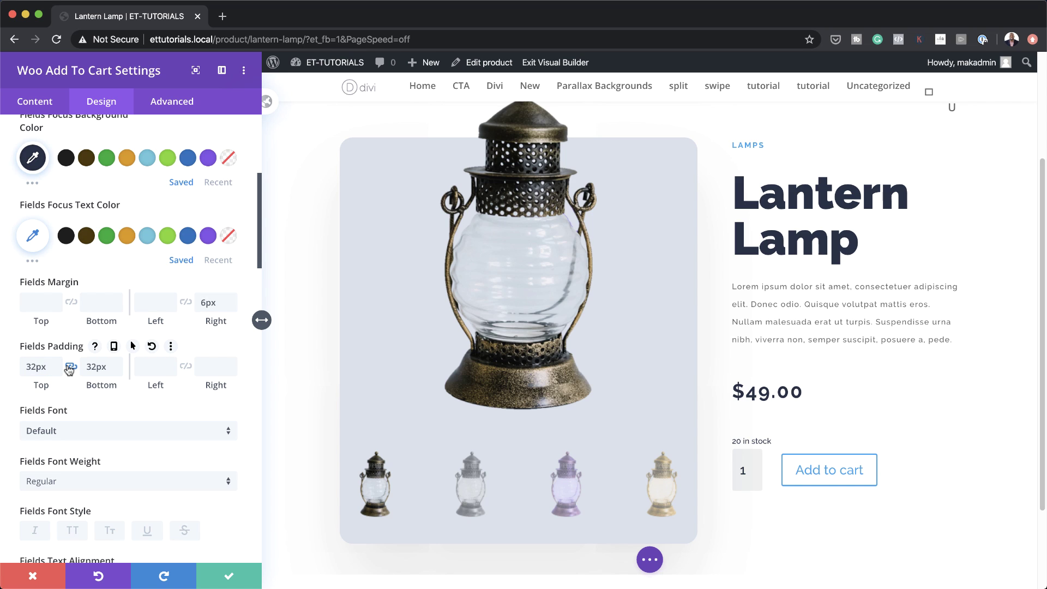
Step: Set the fields font to Raleway and the fields text size to 16px
click(75, 432)
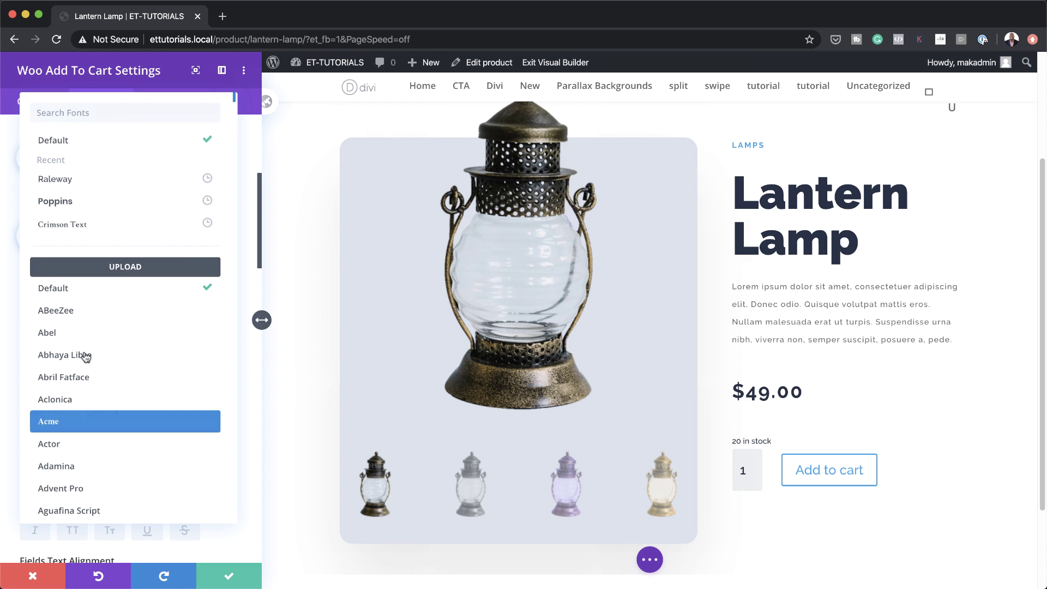
click(78, 181)
scroll(109, 327, down, 5)
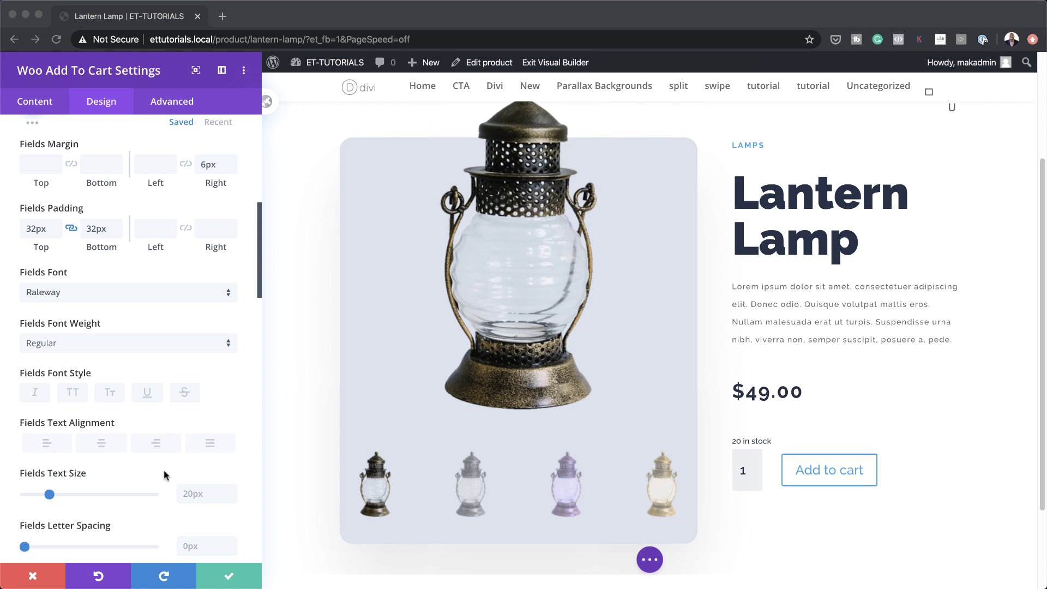
click(196, 493)
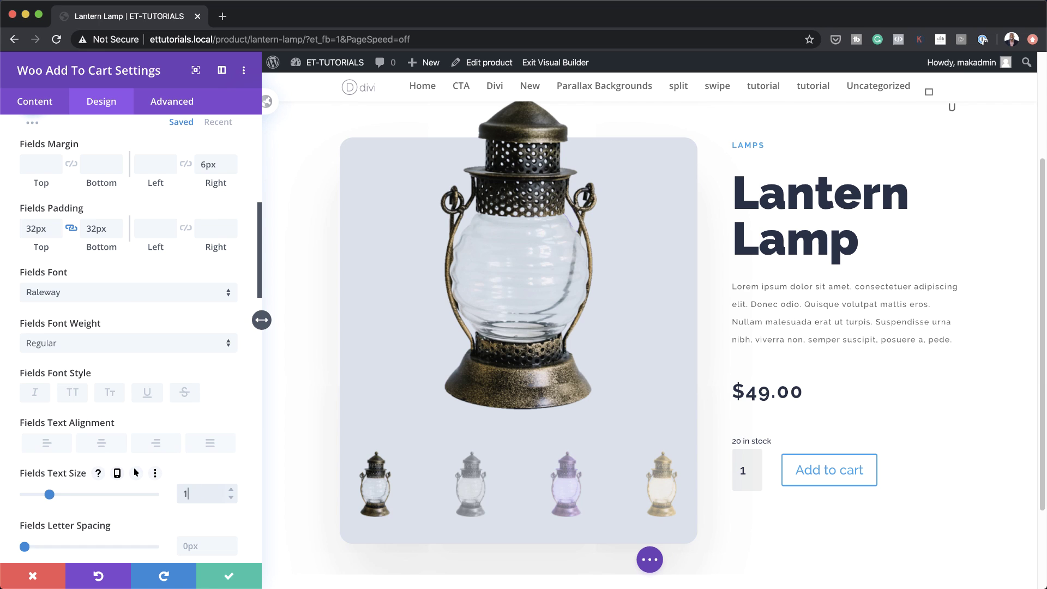
text(16px)
Step: Give the fields a border 1px wide on all sides in color #0c71c3
scroll(136, 474, down, 5)
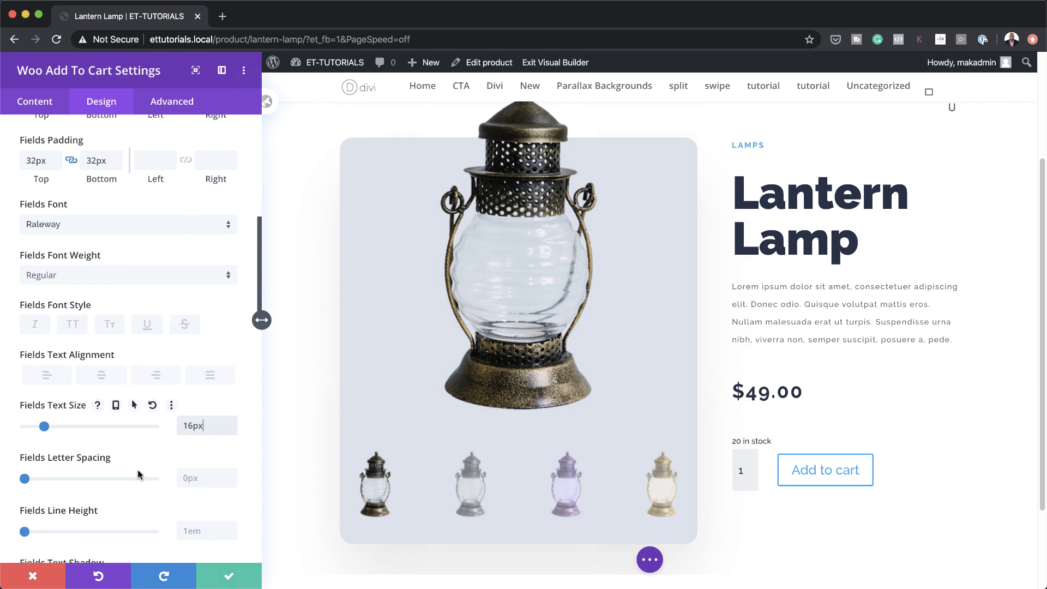
scroll(140, 475, down, 6)
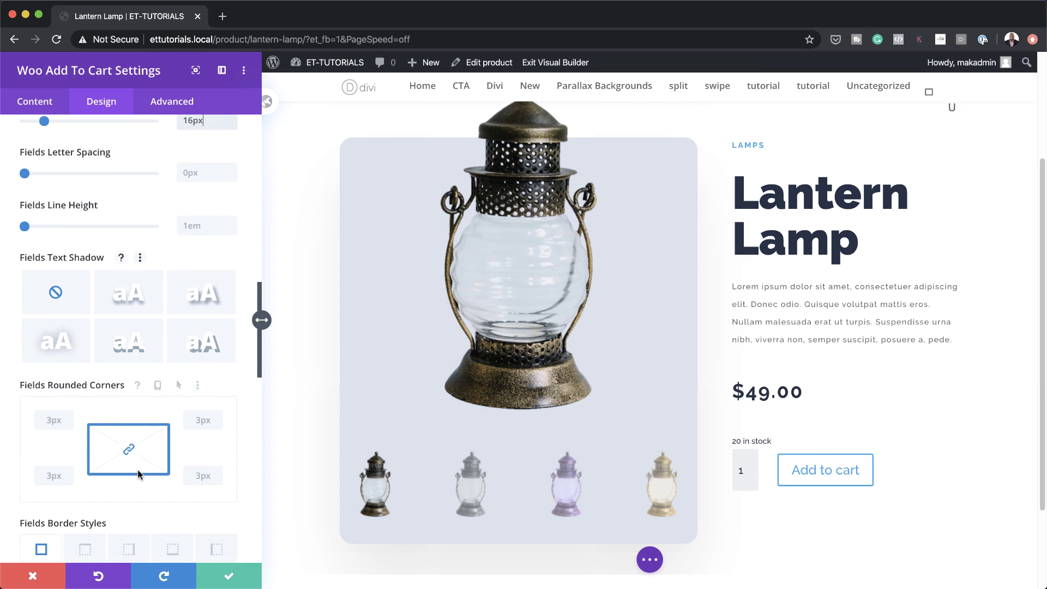
scroll(136, 471, down, 7)
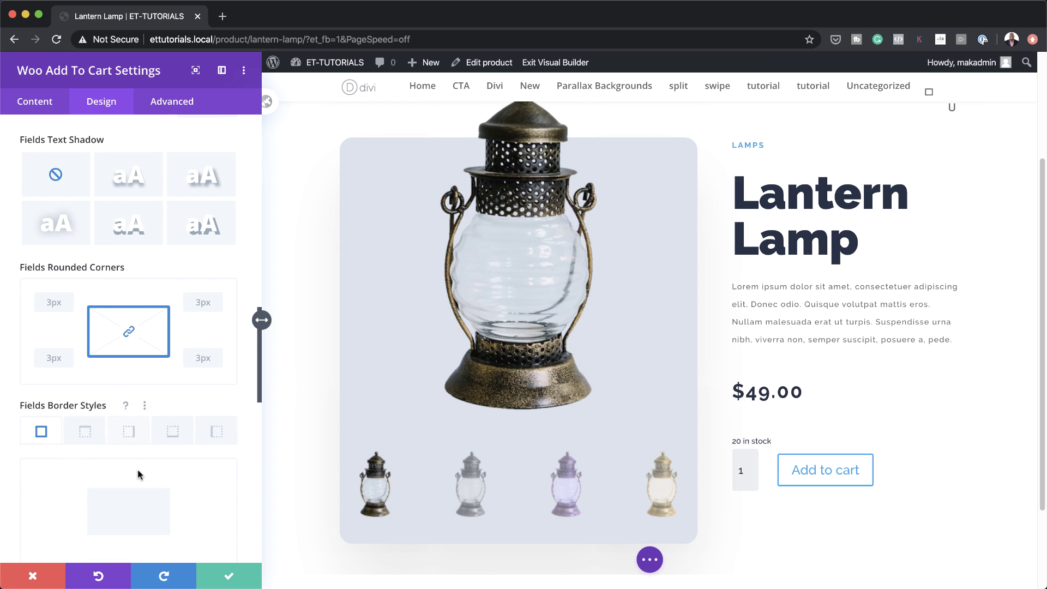
text(1px)
scroll(154, 509, down, 2)
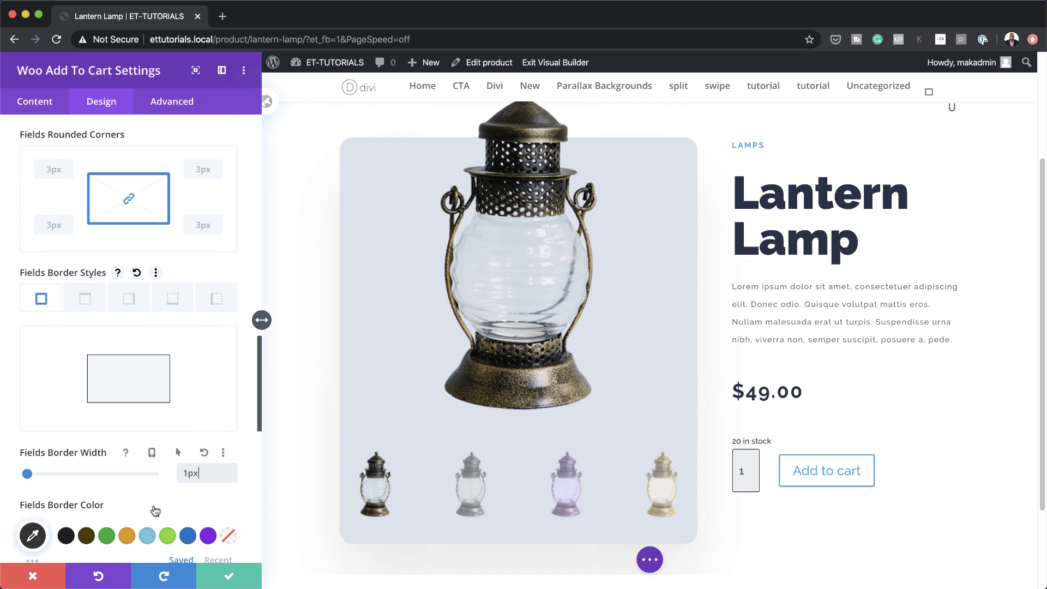
click(22, 512)
drag(36, 508, 81, 513)
text(#0c71c3)
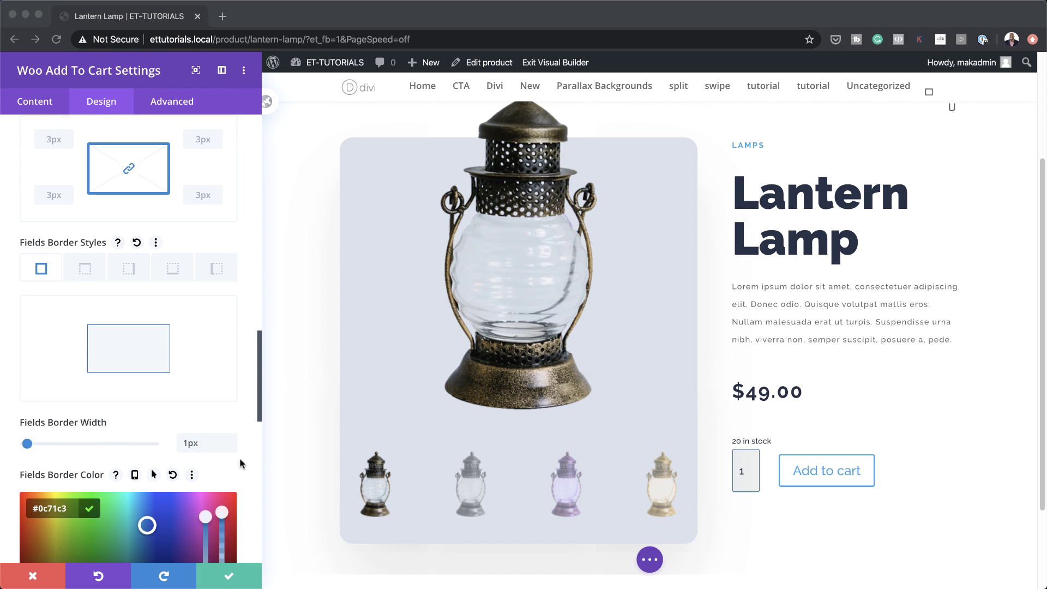
click(908, 471)
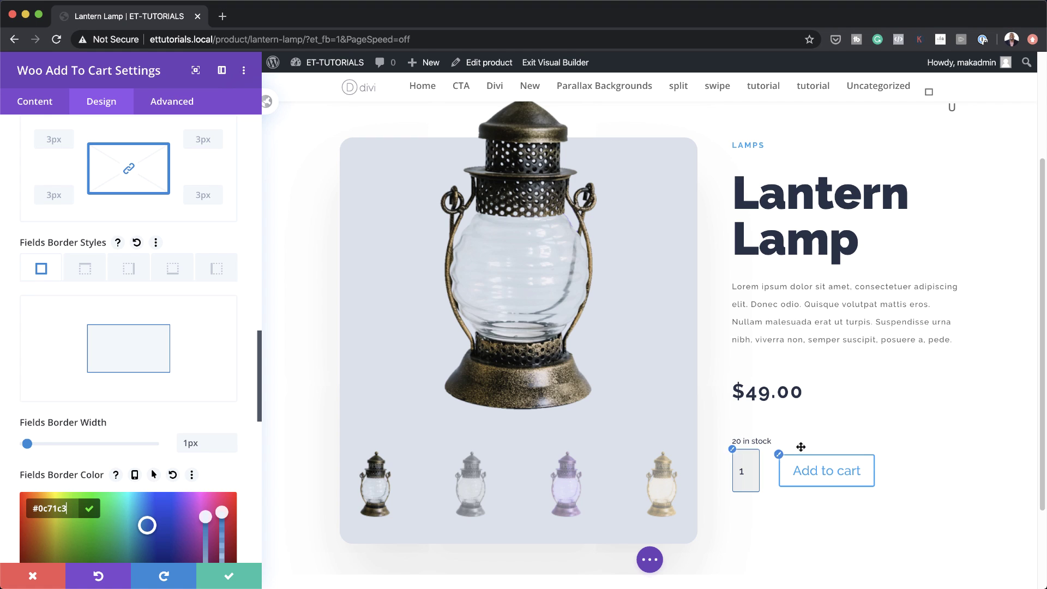
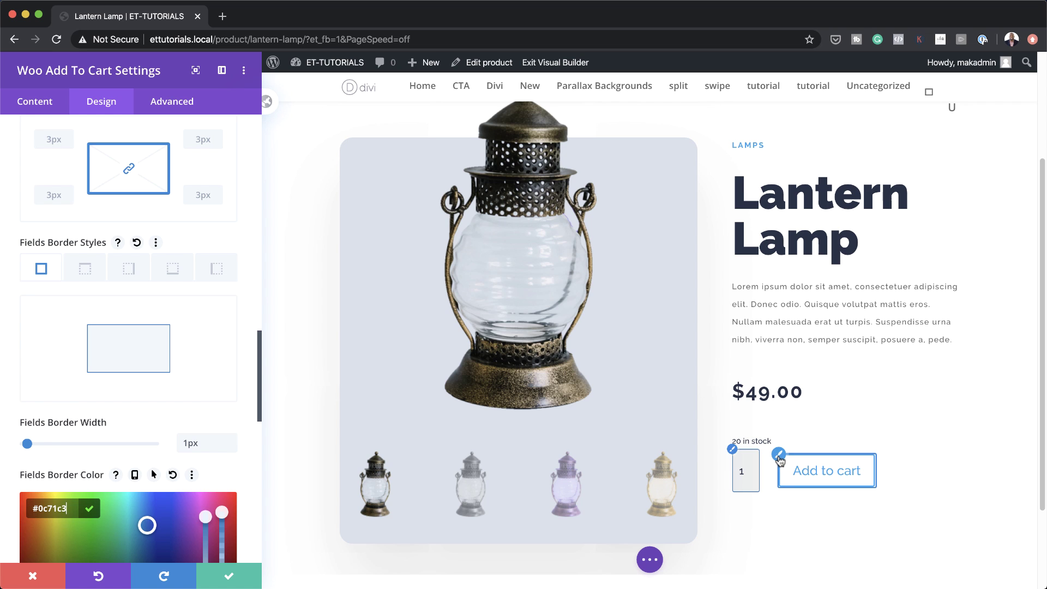
Step: Enable custom styles for the Add to cart button and set its text size to 13px
click(780, 459)
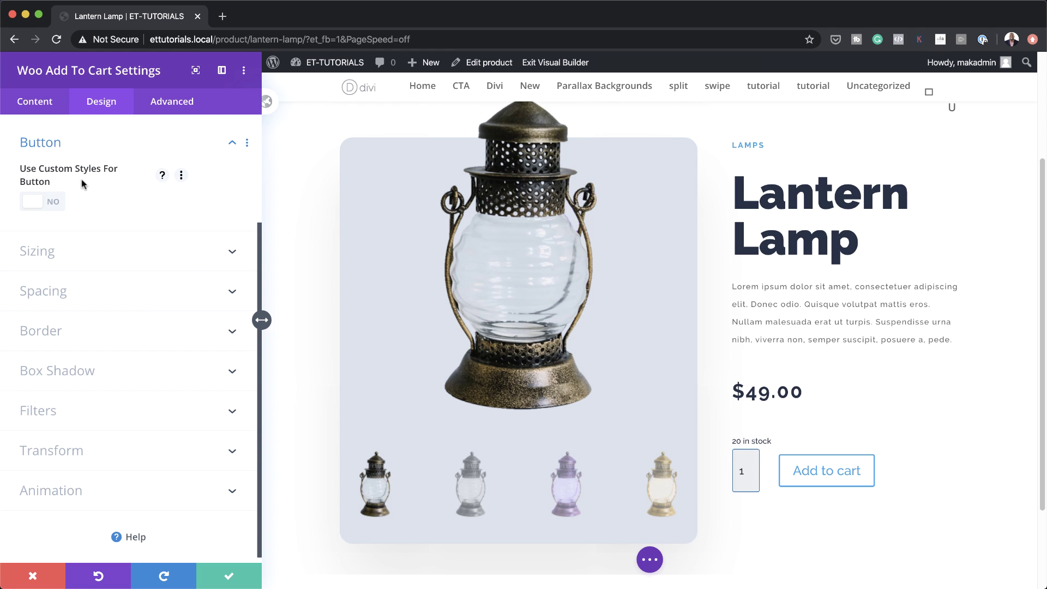
click(55, 206)
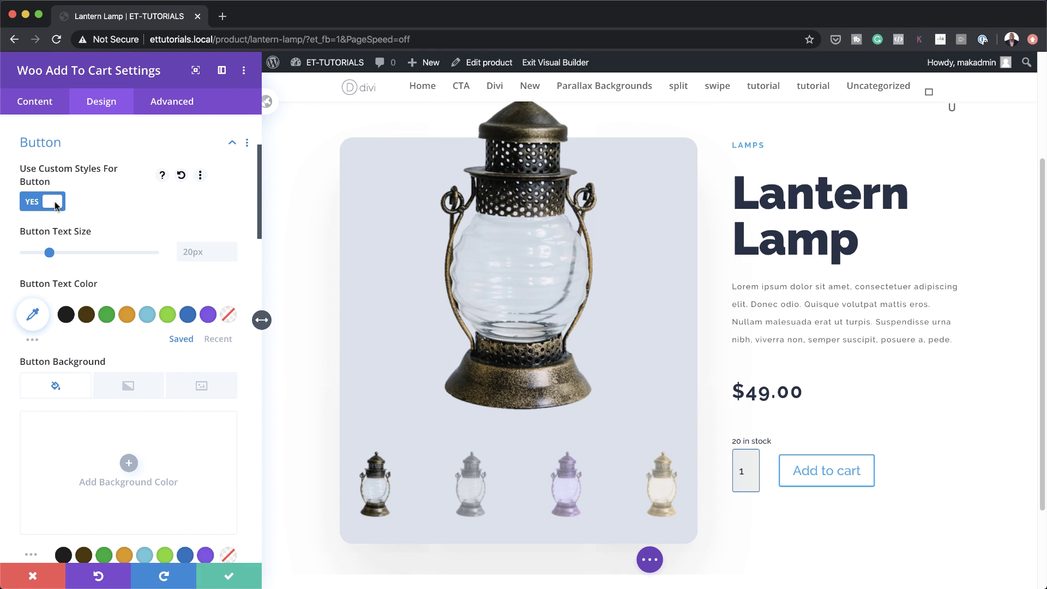
click(204, 249)
text(13)
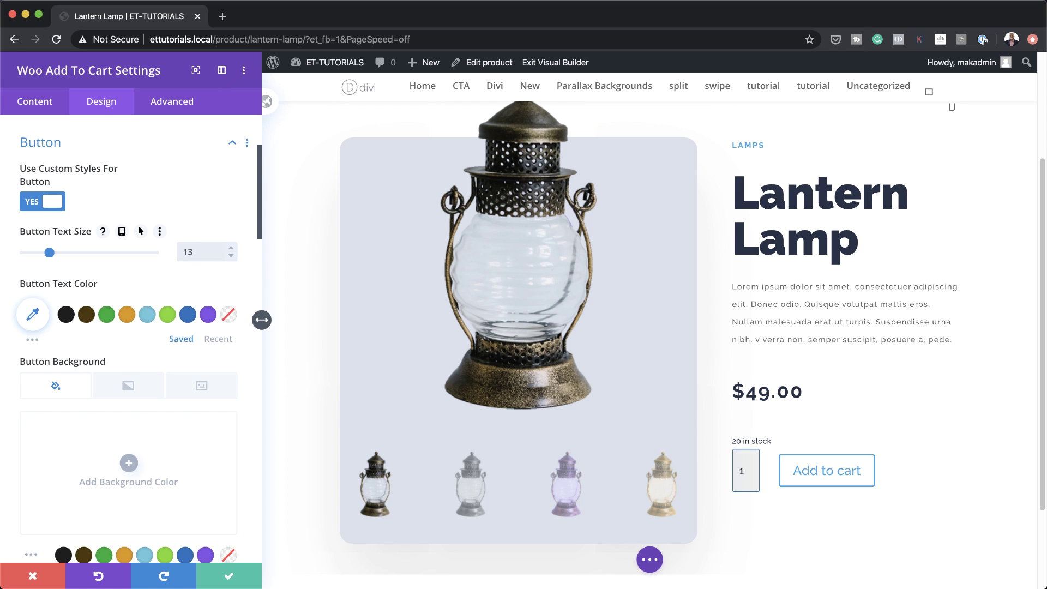
text(px)
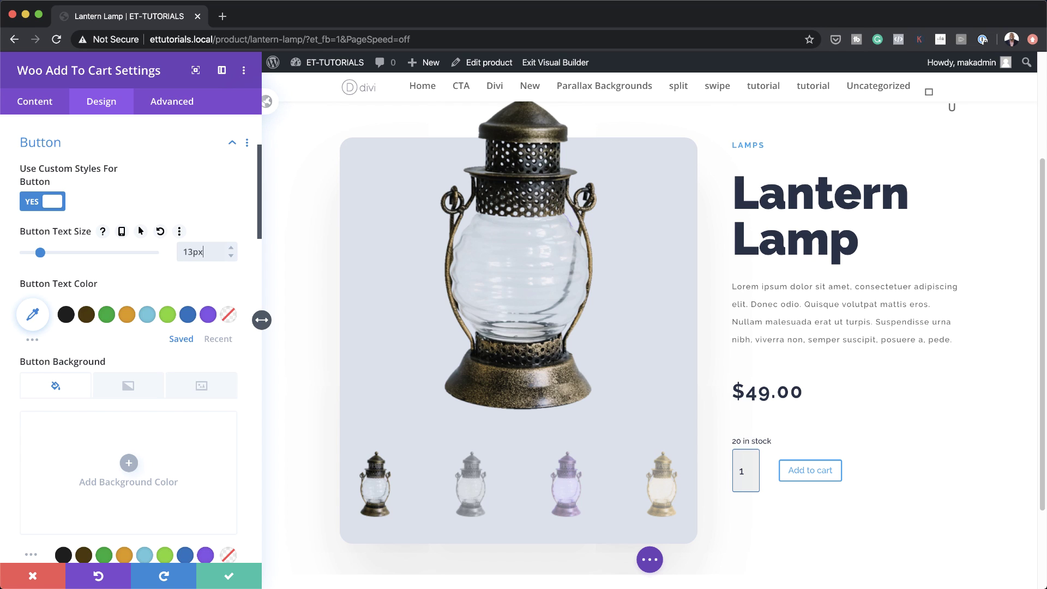
Step: Set the Add to cart button's text color to rgba(255,255,255,0.8)
click(33, 314)
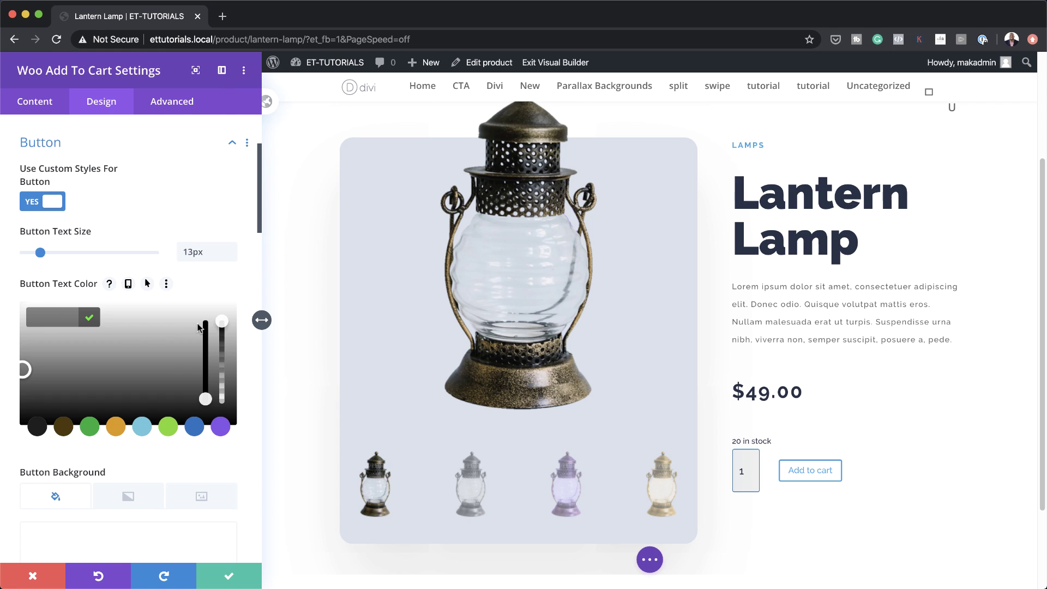
drag(222, 323, 221, 344)
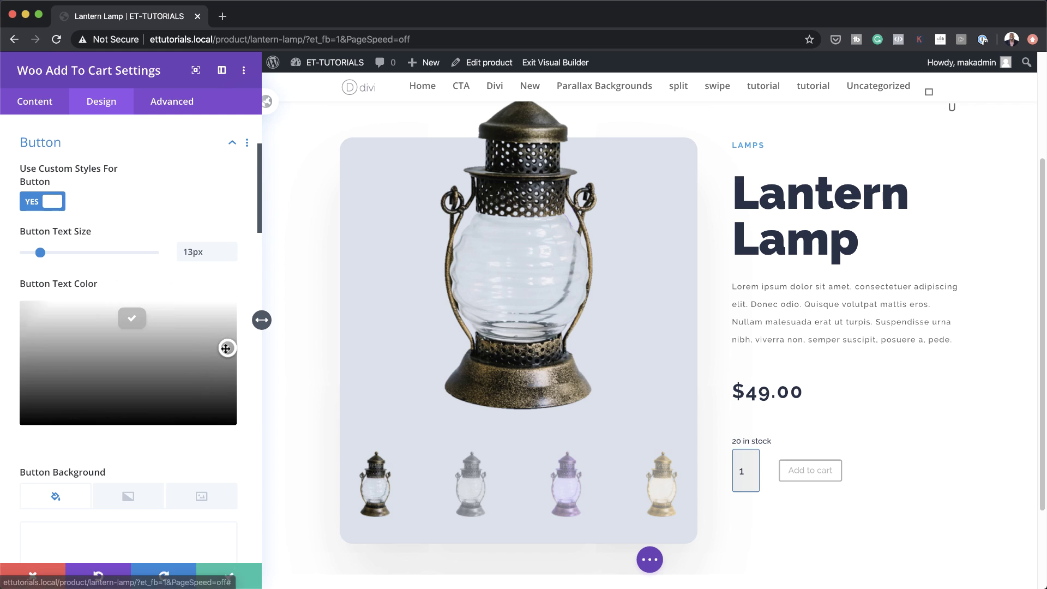
click(170, 343)
click(58, 315)
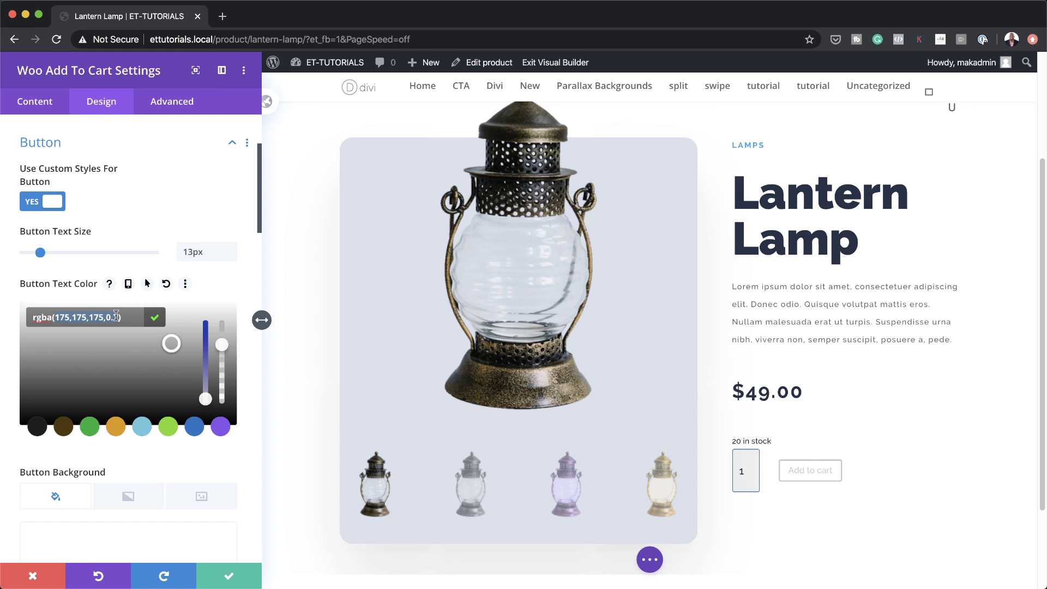
text((255,255,255,0.8))
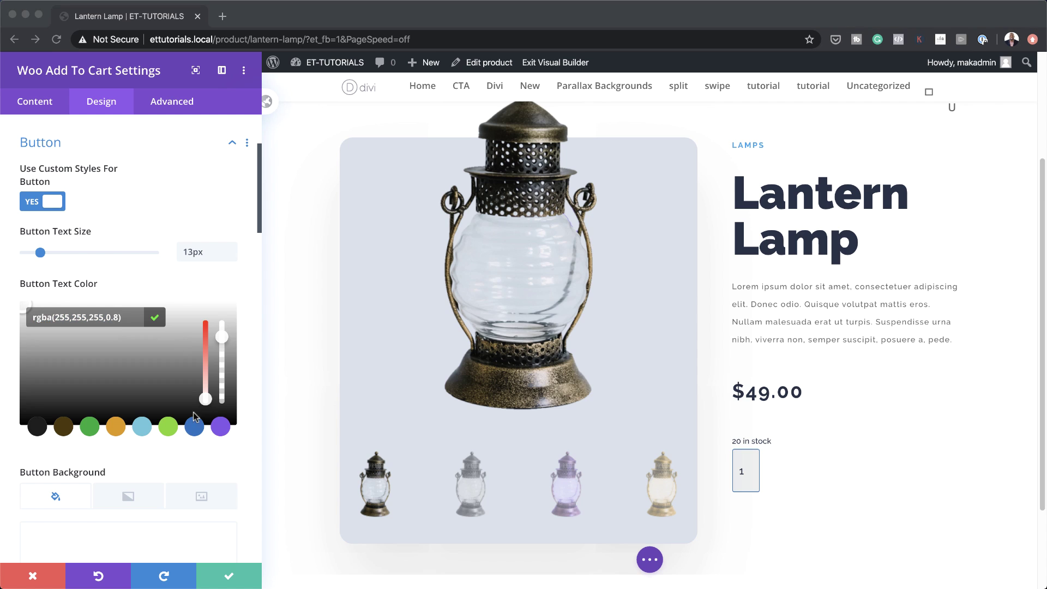
Step: Set the Add to cart button's background color to #262f44
scroll(205, 451, down, 5)
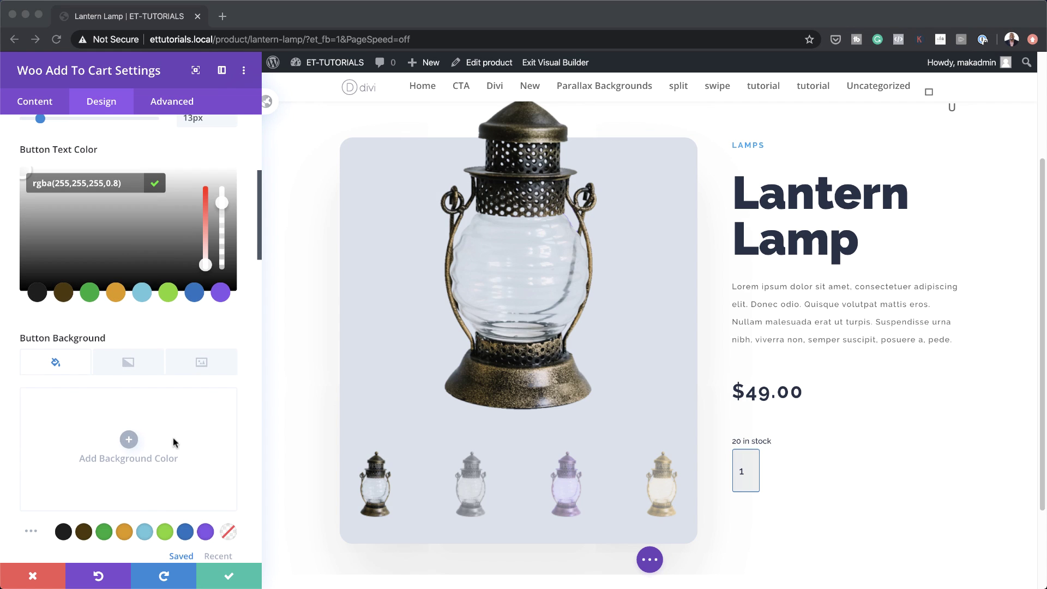
click(128, 440)
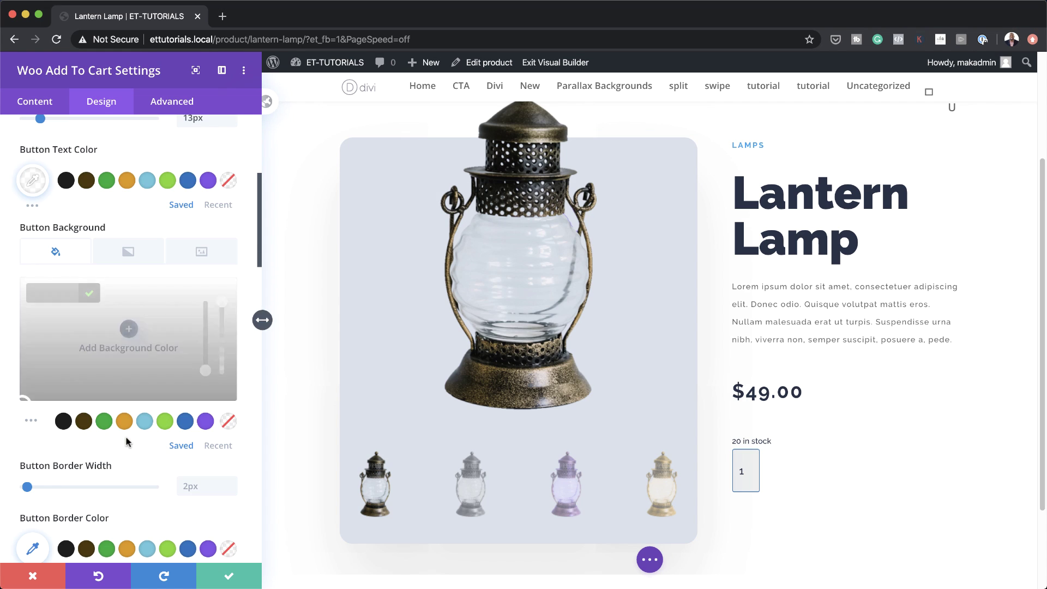
click(46, 295)
text(#262f44)
scroll(113, 368, down, 5)
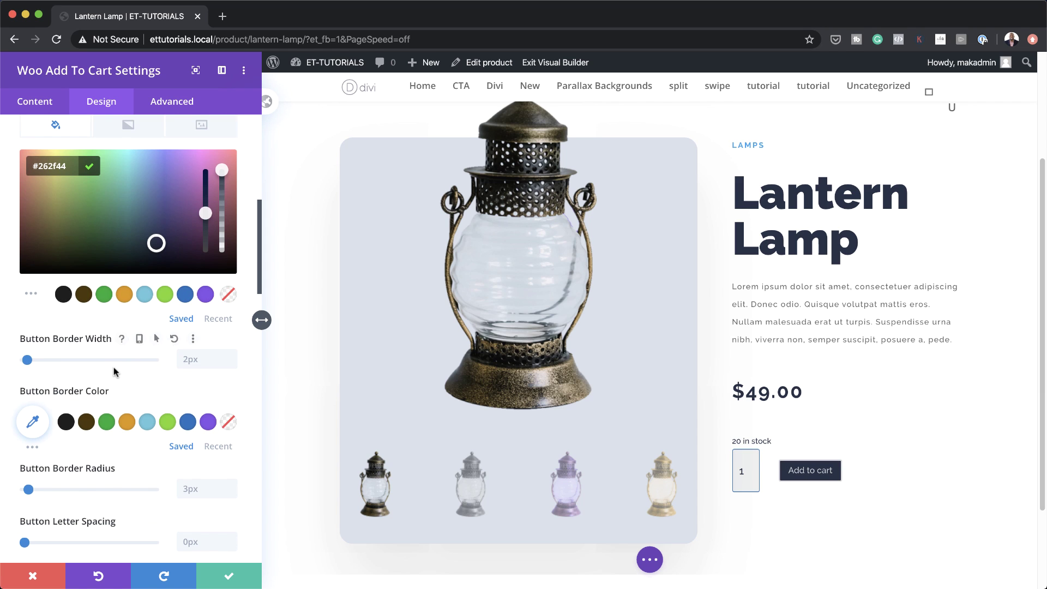
Step: Set the Add to cart button's border width and border radius both to 0px
drag(26, 358, 5, 362)
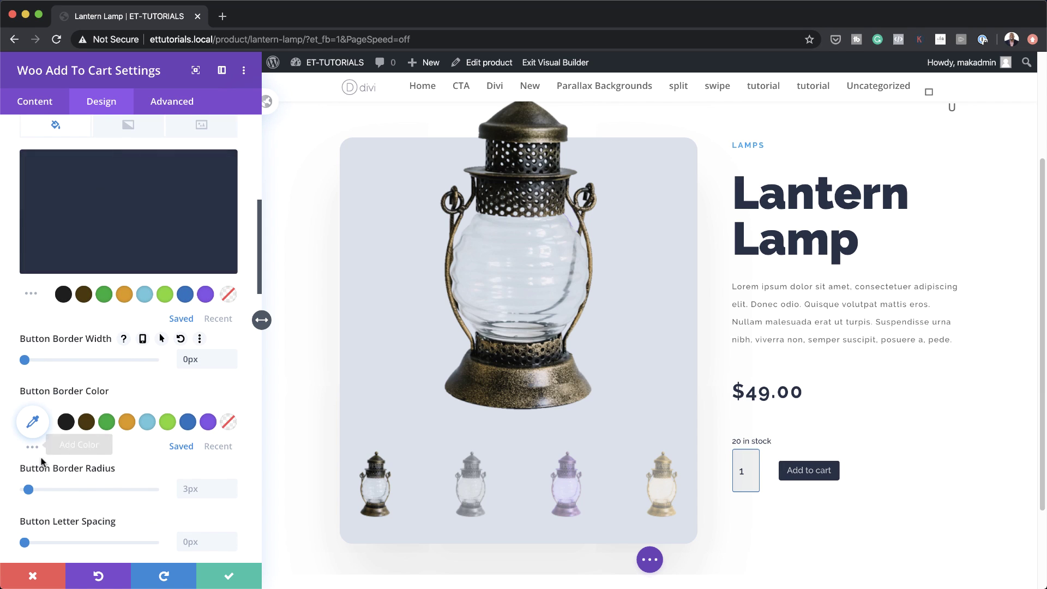
drag(28, 490, 12, 493)
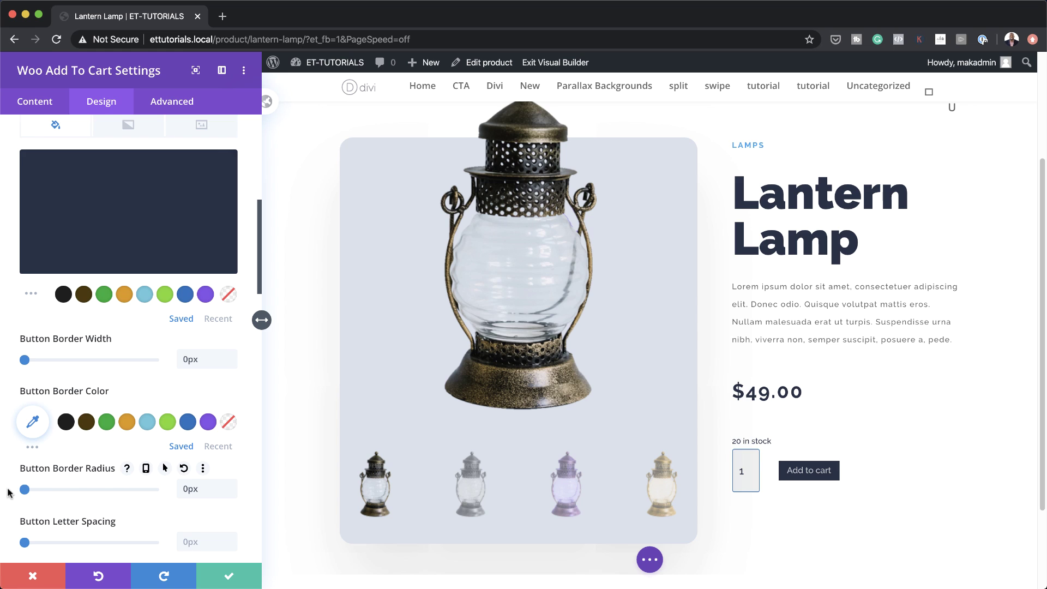
Step: Style the Add to cart button's text with 3px letter spacing, the Raleway font, Semi Bold weight and uppercase letters
scroll(150, 457, down, 3)
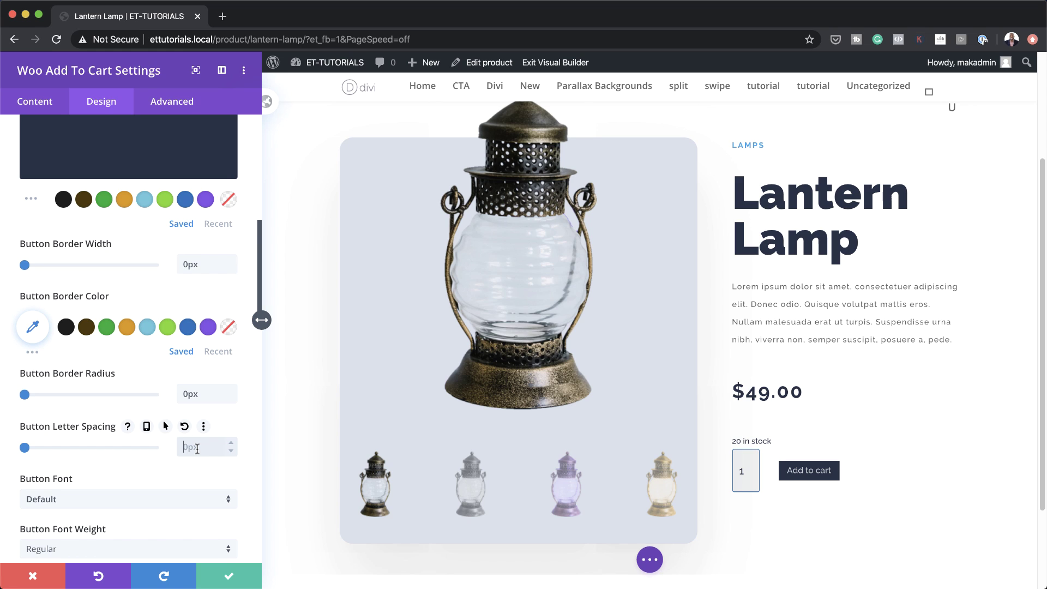
scroll(185, 483, down, 2)
click(153, 431)
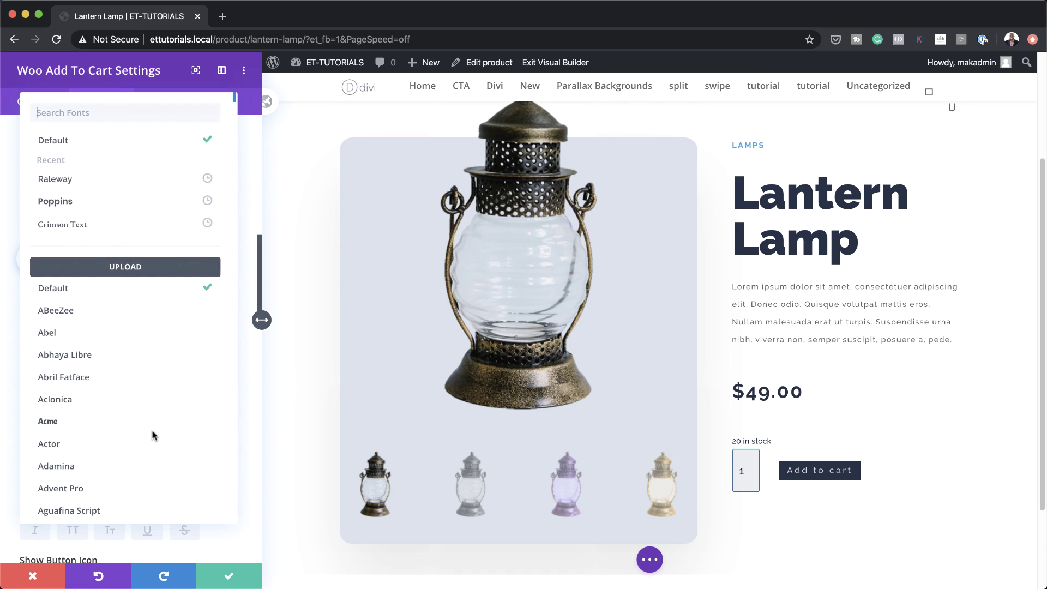
click(95, 183)
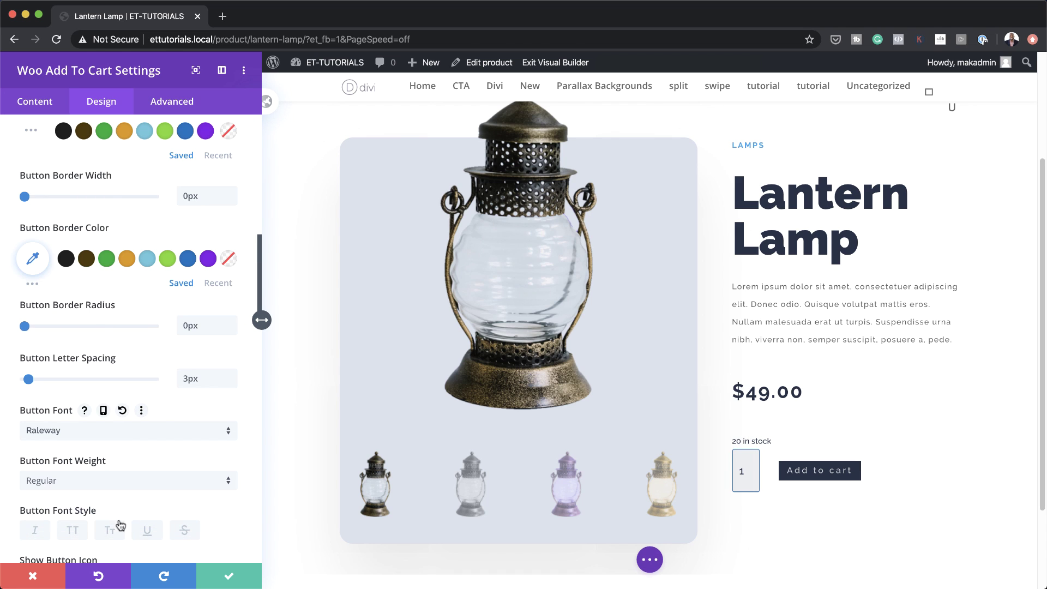
click(73, 532)
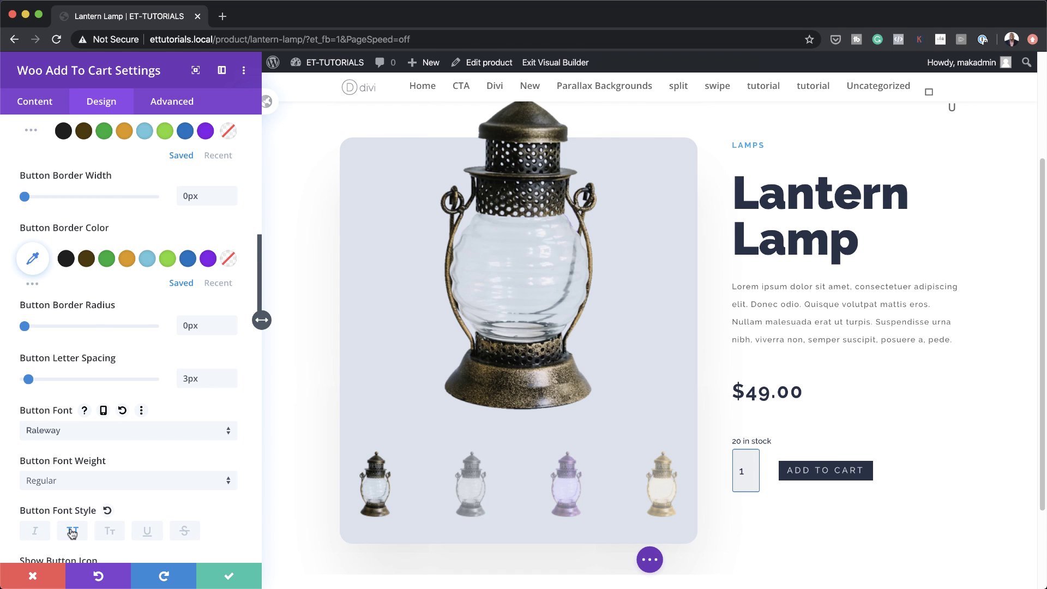
click(83, 486)
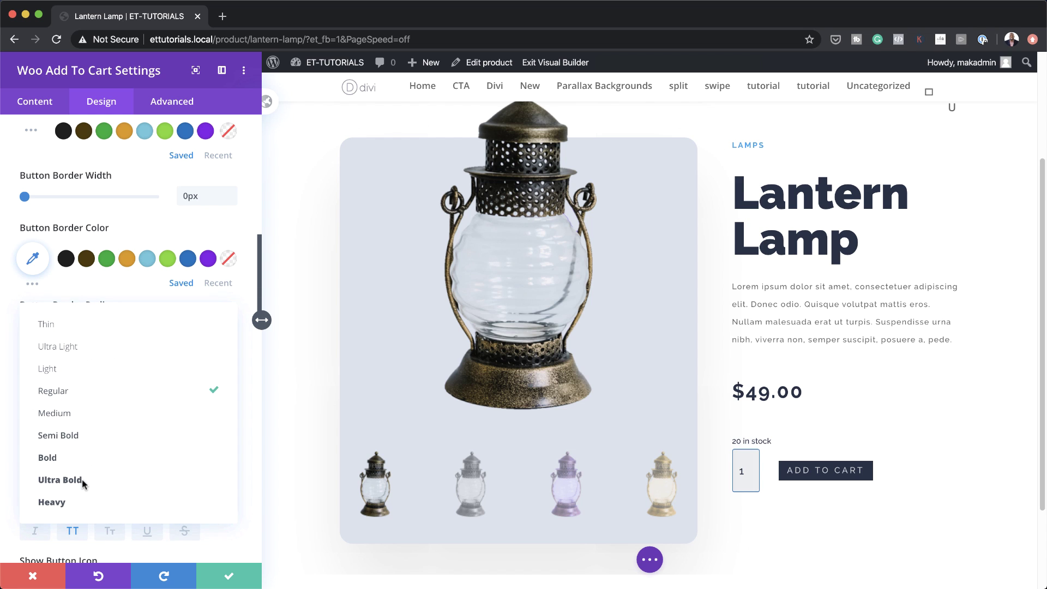
click(109, 439)
scroll(140, 447, down, 7)
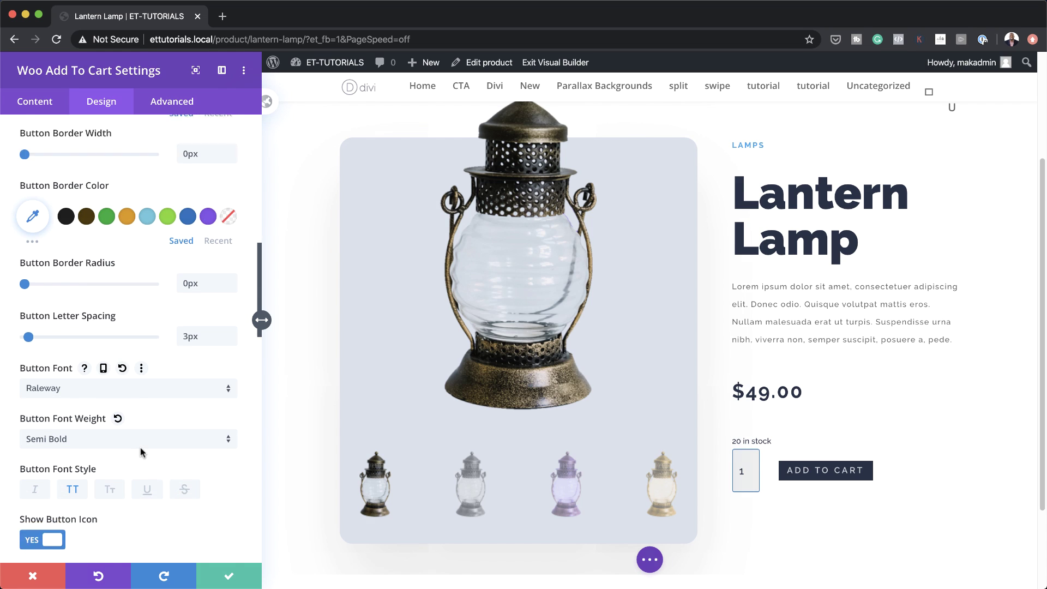
Step: Set the Add to cart button's padding to 20px at the top and bottom and 65px at the left and right
scroll(140, 447, down, 6)
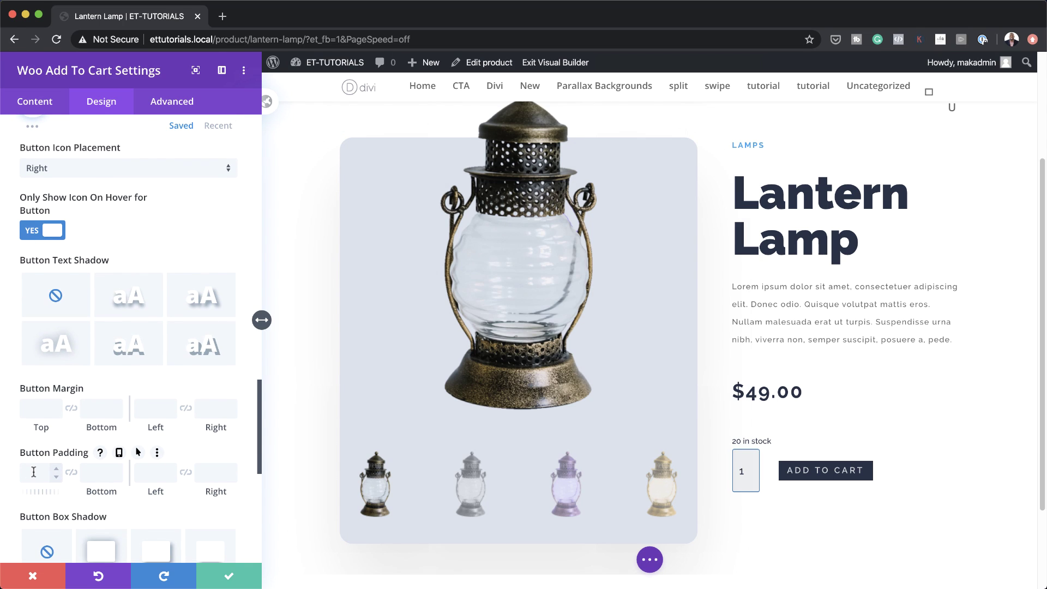
click(33, 472)
text(20)
click(71, 472)
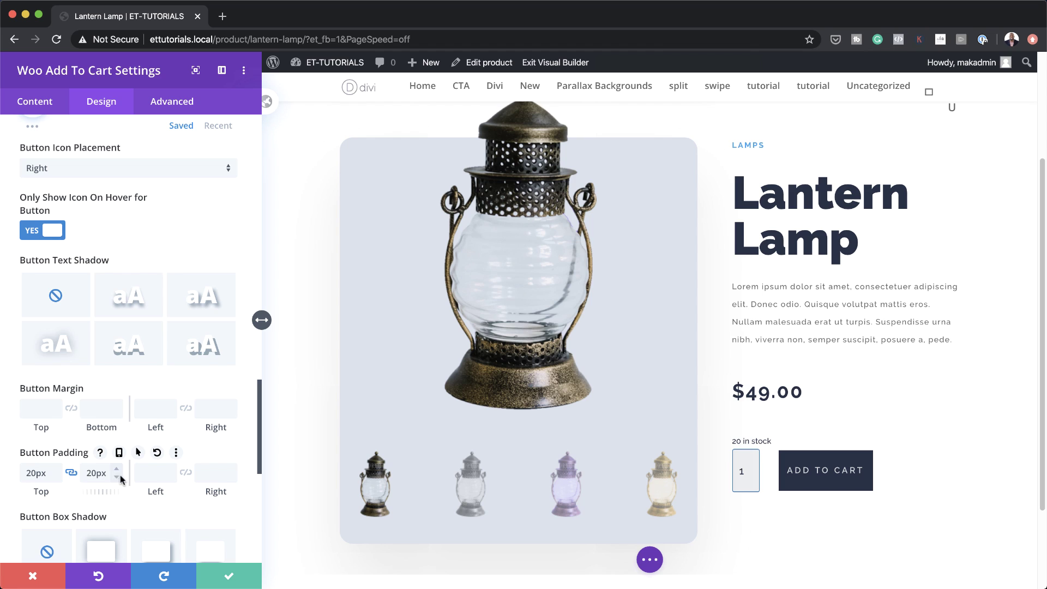
click(146, 472)
text(65)
click(186, 473)
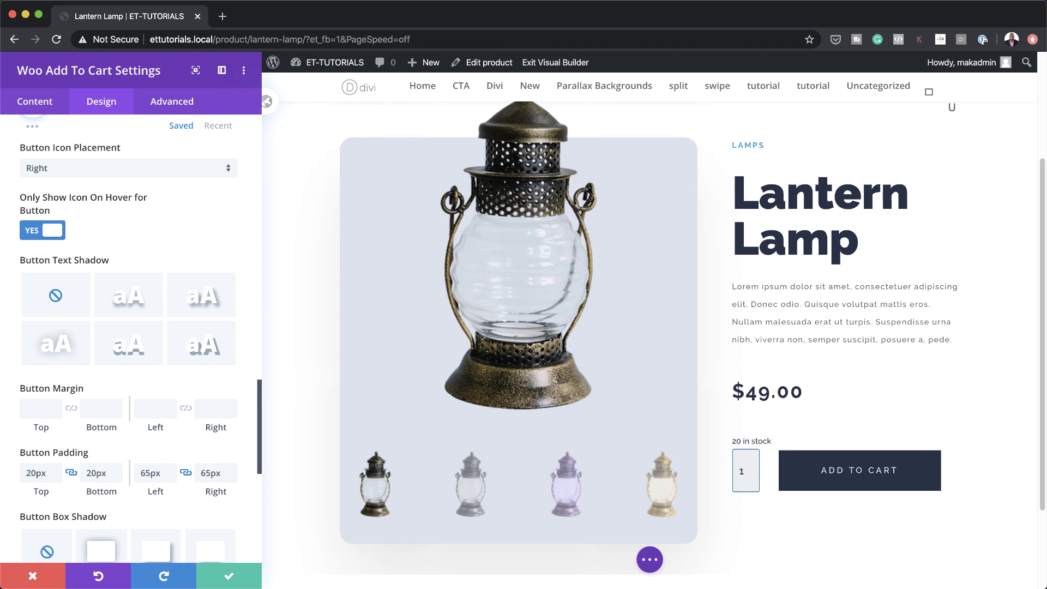
Step: Apply the first box shadow preset to the Add to cart button with a 12px vertical position and 38px blur strength
scroll(139, 499, down, 3)
click(109, 481)
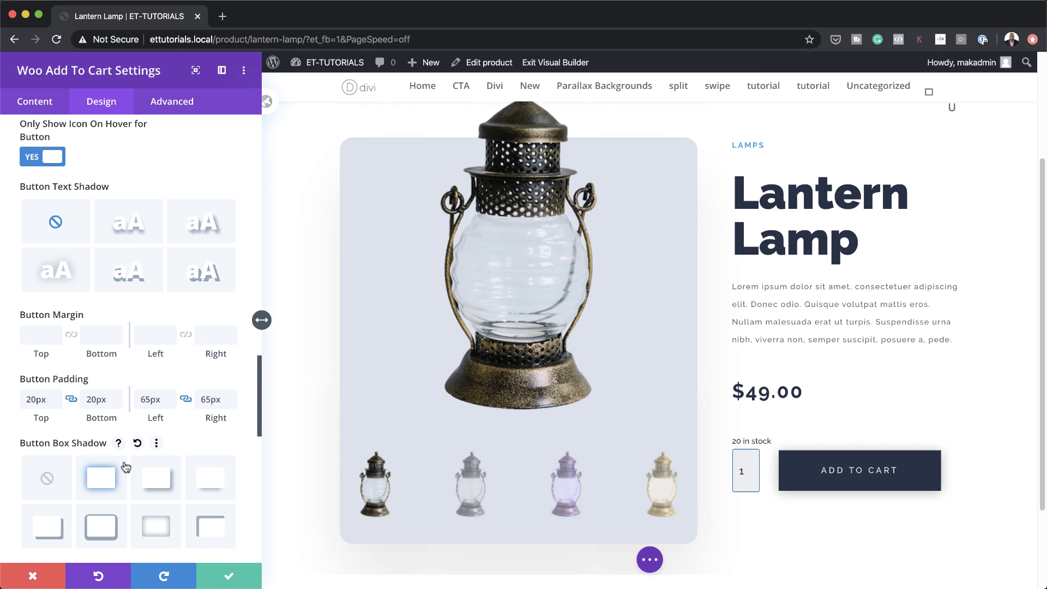
scroll(137, 468, down, 8)
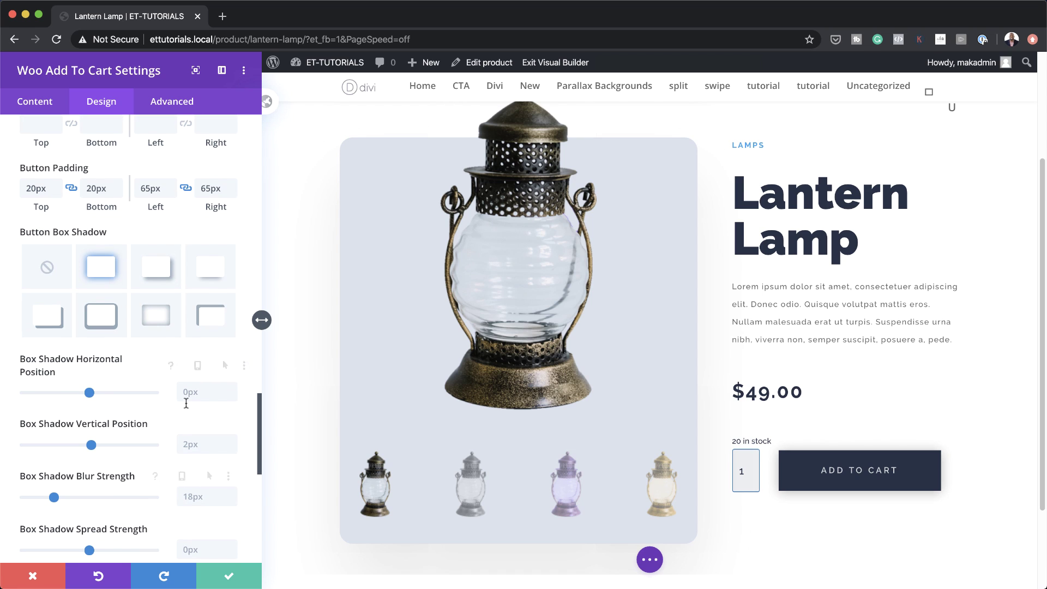
click(192, 444)
text(12)
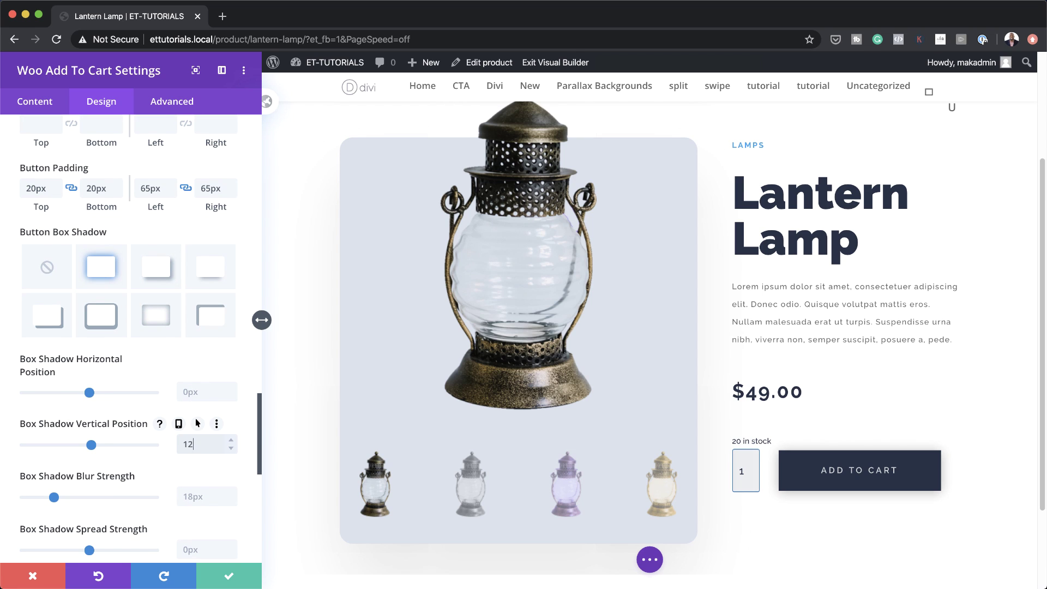
click(198, 496)
text(3)
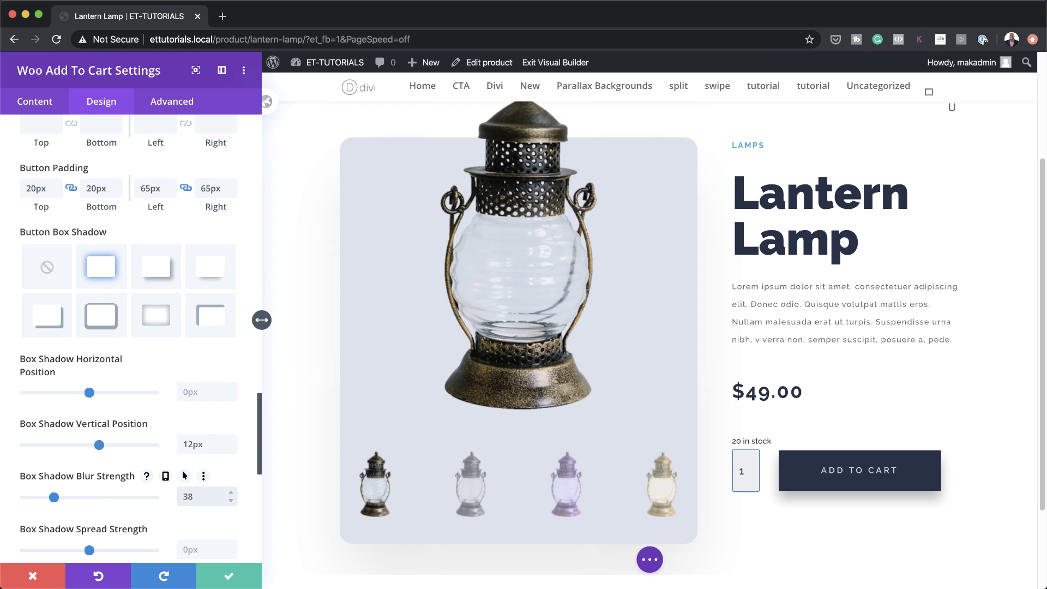
text(8)
Step: Set the button's shadow color to rgba(38,47,68,0.36) and save the Woo Add To Cart module
scroll(58, 487, down, 3)
click(33, 458)
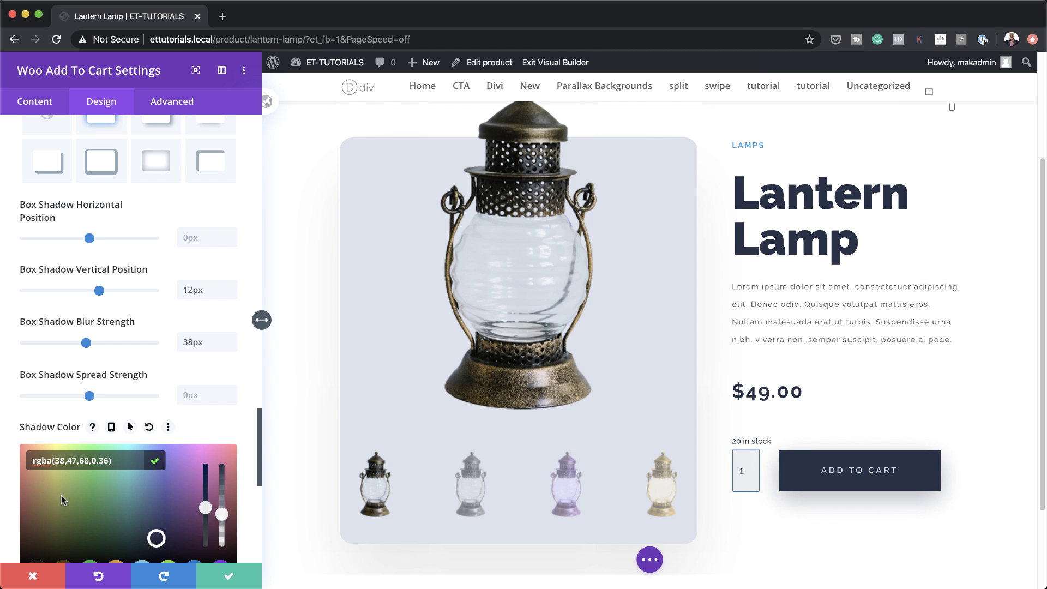
click(223, 577)
Step: Insert a new row with two equal columns below the product row, without adding a module yet
scroll(898, 376, down, 4)
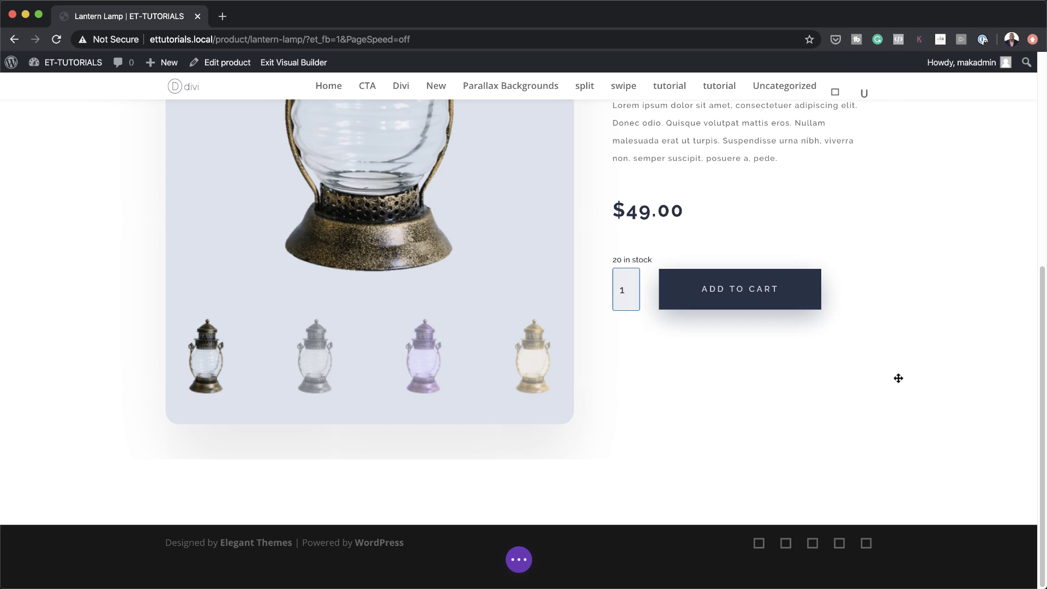
scroll(898, 376, up, 2)
scroll(898, 378, down, 1)
scroll(898, 378, down, 1)
mouse_move(771, 253)
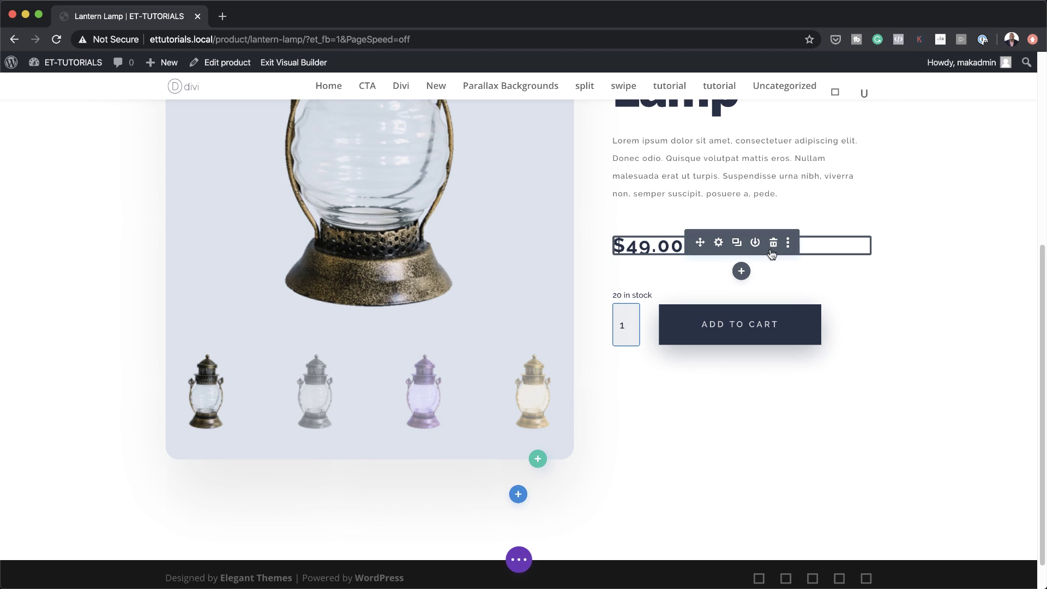
scroll(496, 451, down, 1)
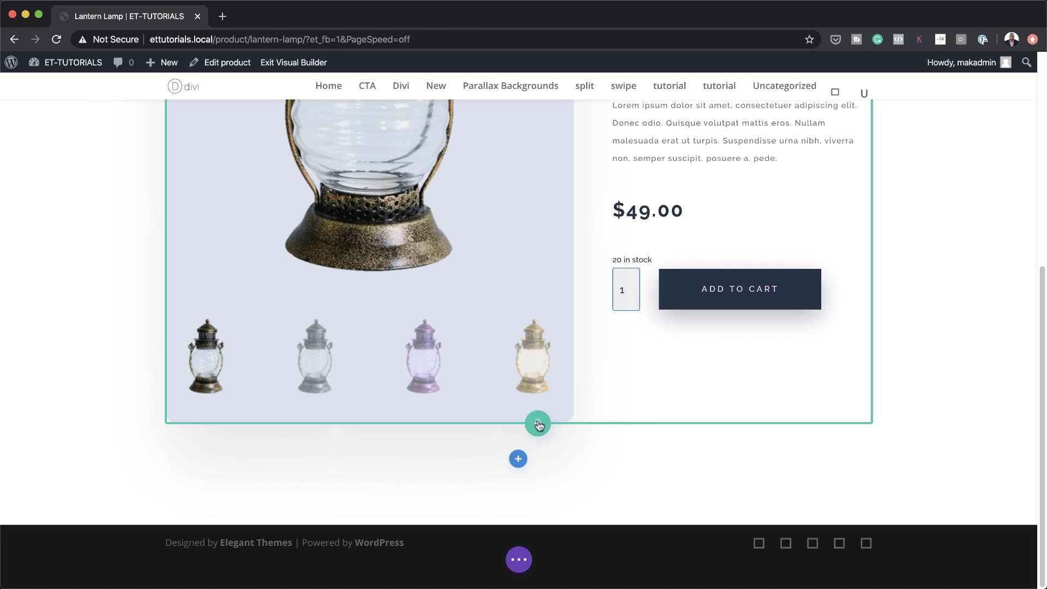
click(538, 424)
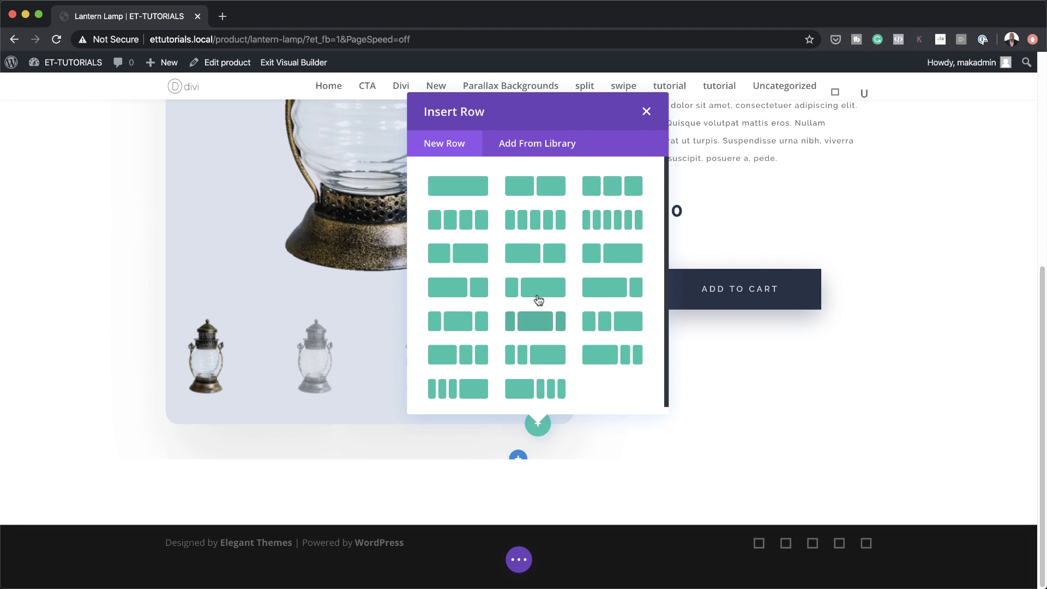
click(539, 185)
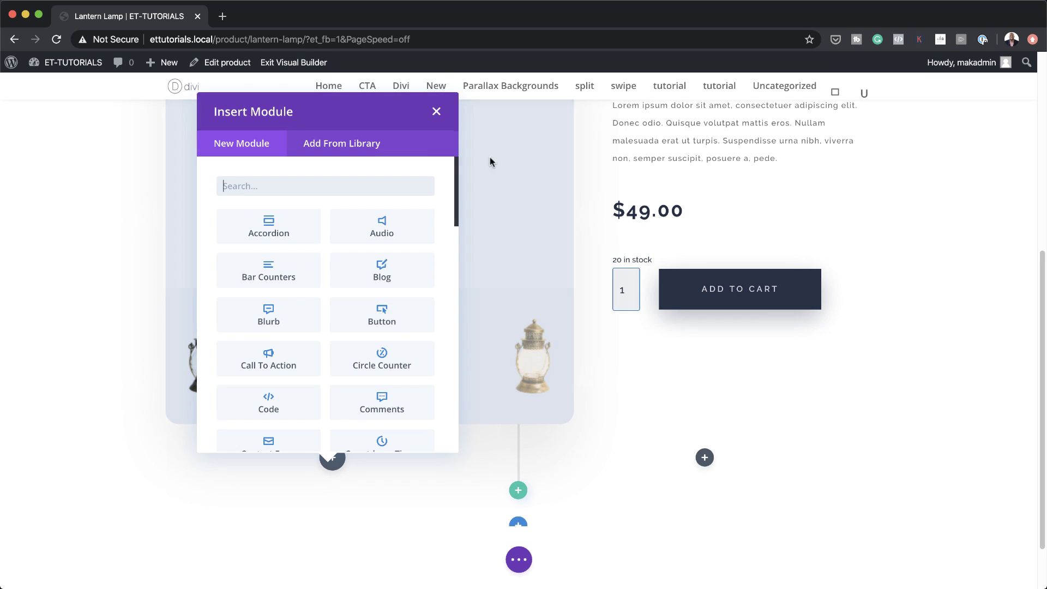
click(437, 125)
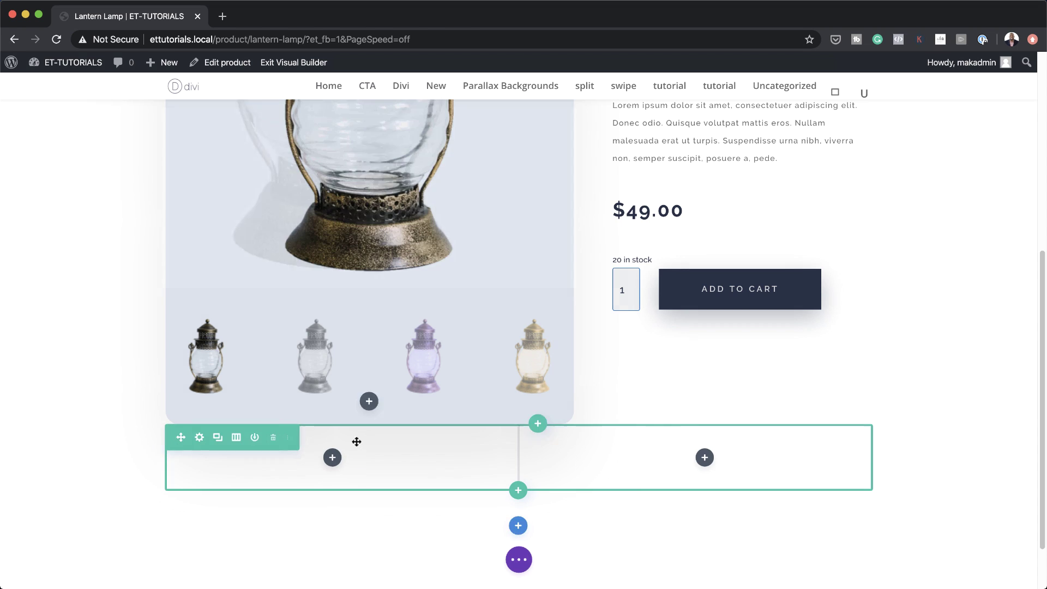
Step: Give the new row's first column 100px top and bottom padding and save the row settings
click(200, 439)
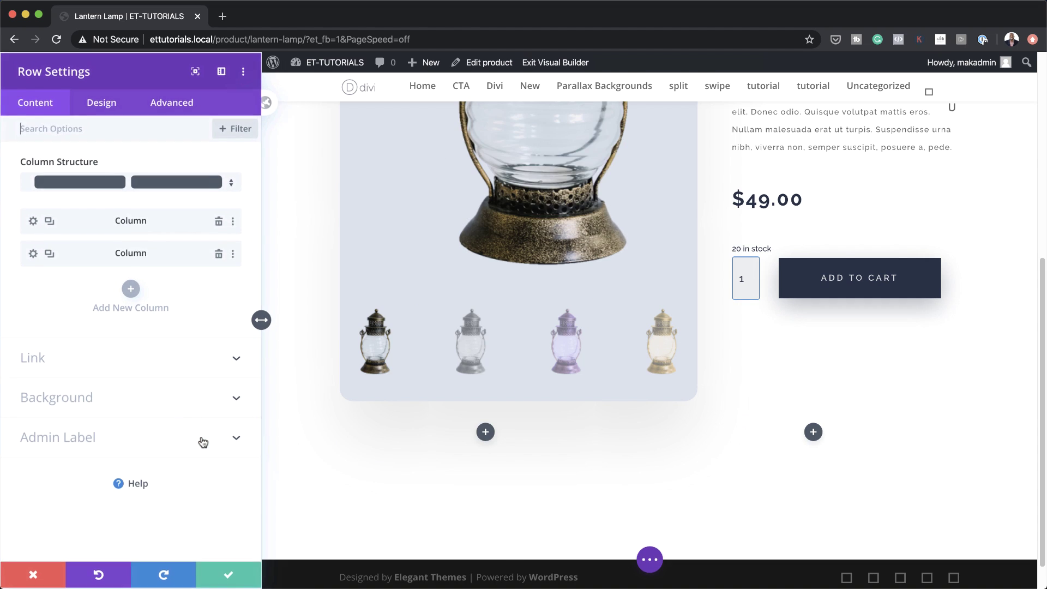
click(31, 221)
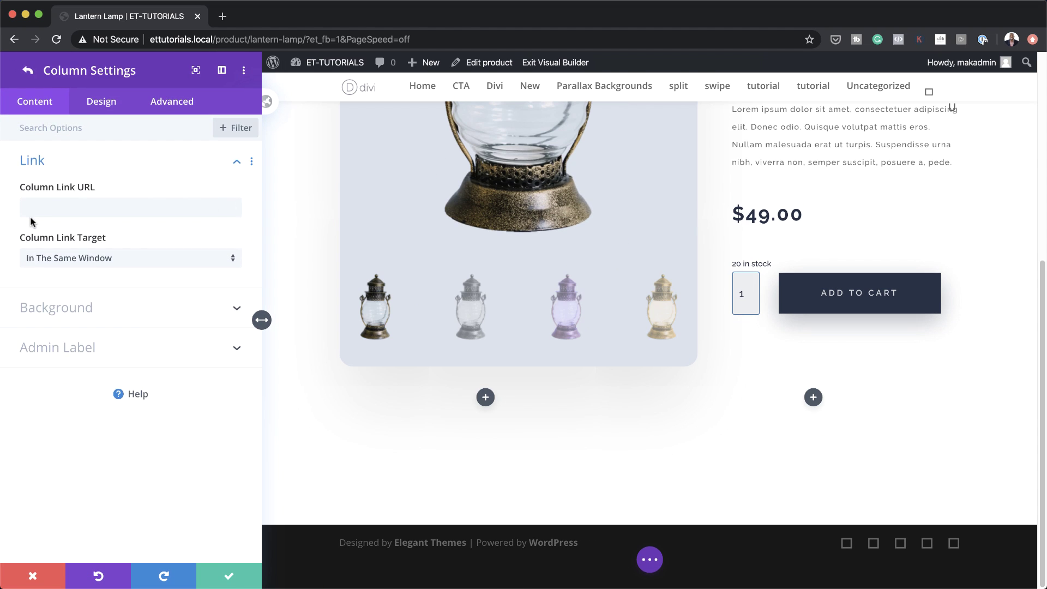
click(107, 105)
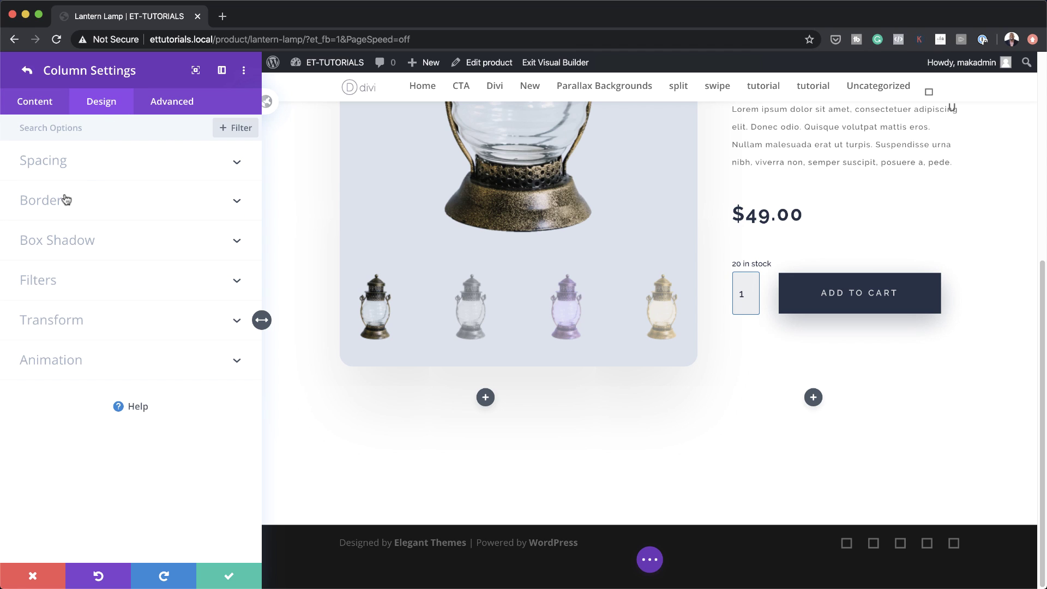
click(64, 165)
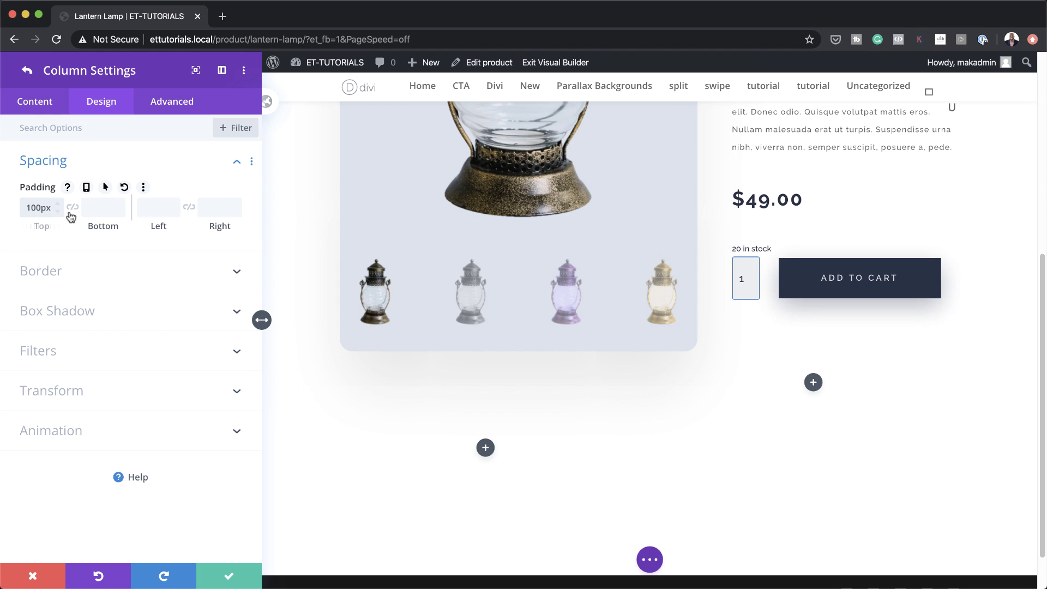
click(72, 207)
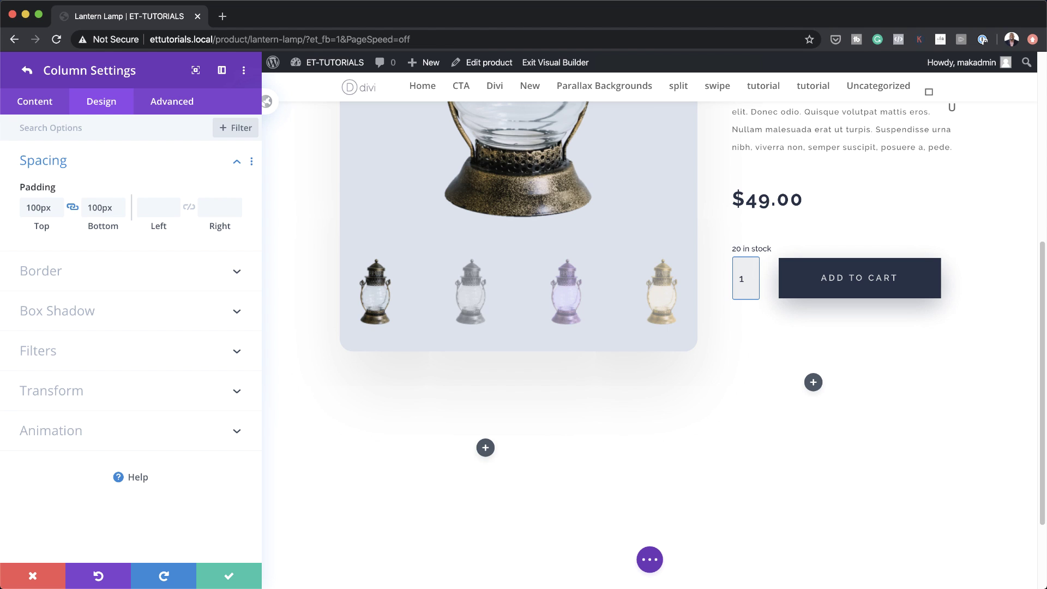
click(231, 577)
click(231, 576)
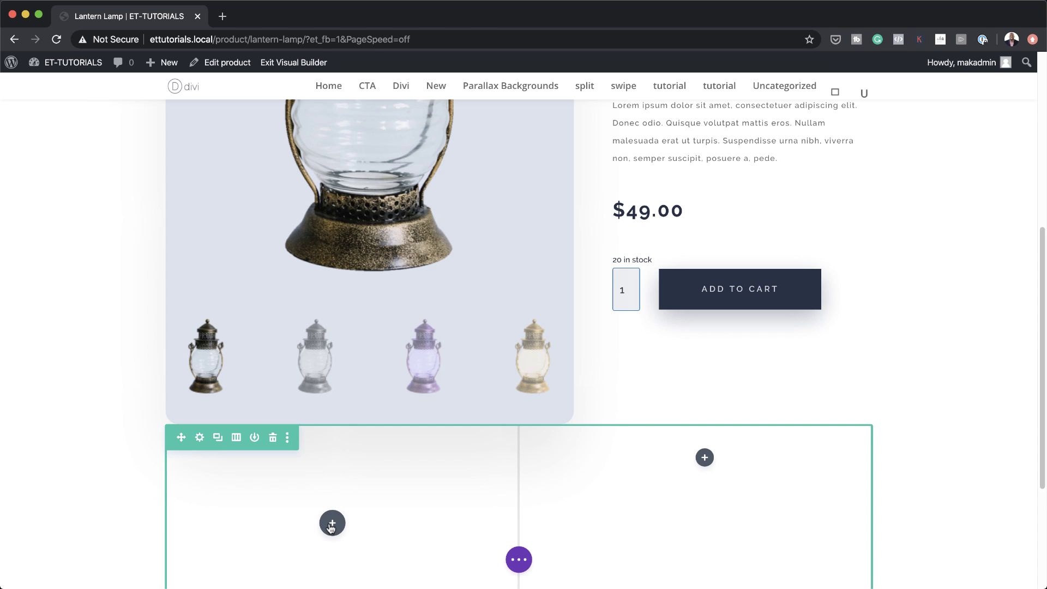
Step: Insert a Text module in the new row's first column
click(332, 523)
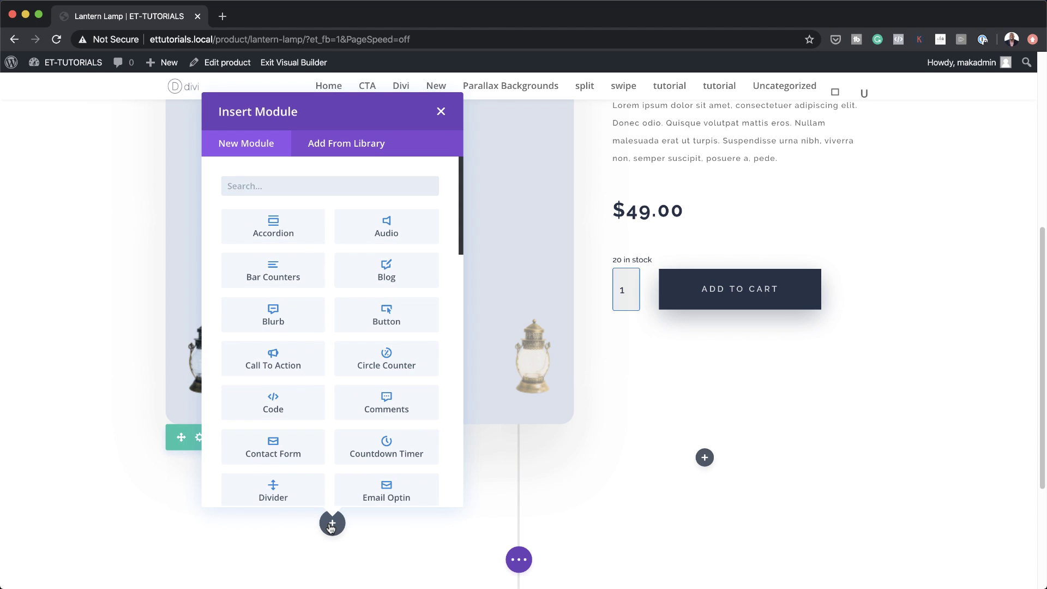
text(text)
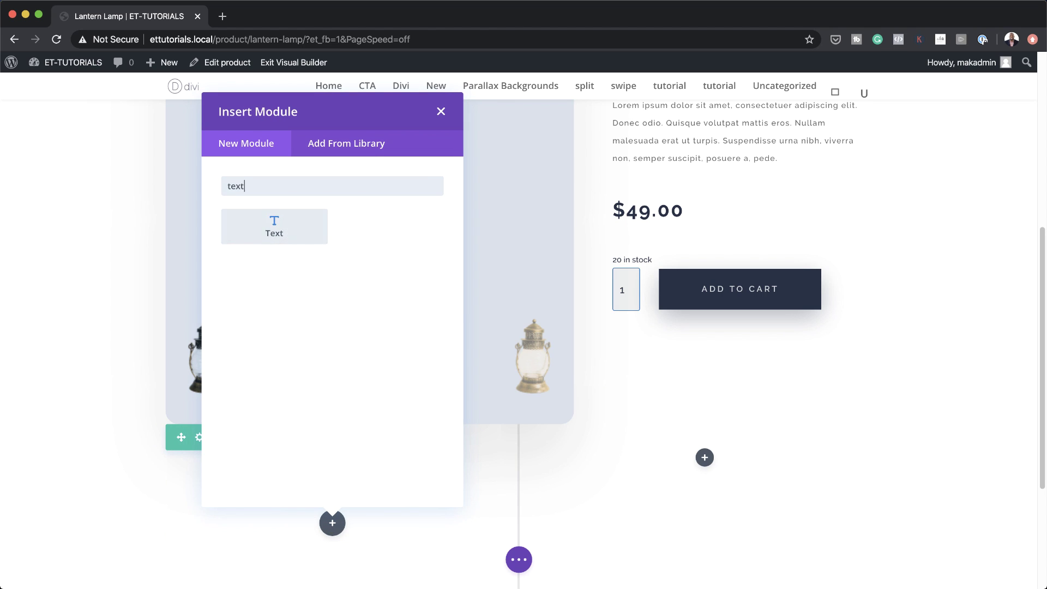
click(278, 226)
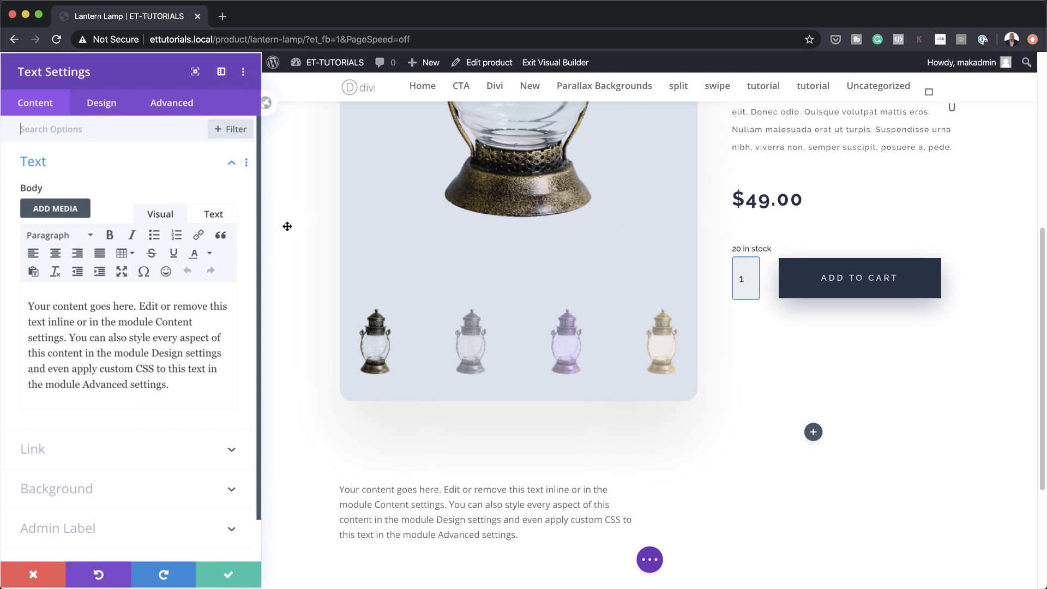
Step: Replace the Text module's placeholder body with "Product Details" and format it as Heading 2
drag(173, 386, 24, 300)
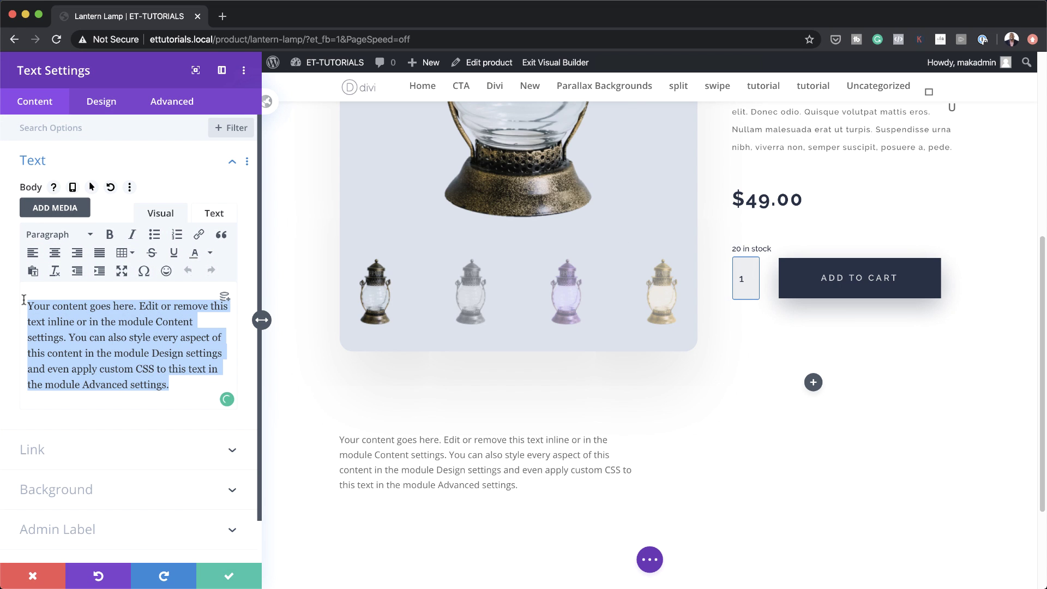
text(Product Details)
drag(101, 306, 19, 304)
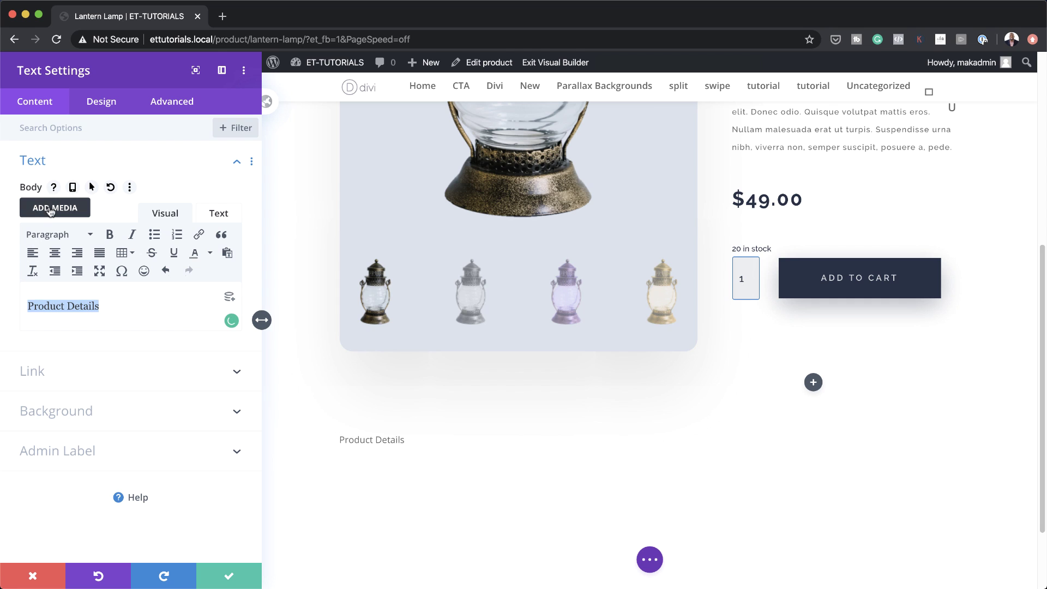
click(52, 235)
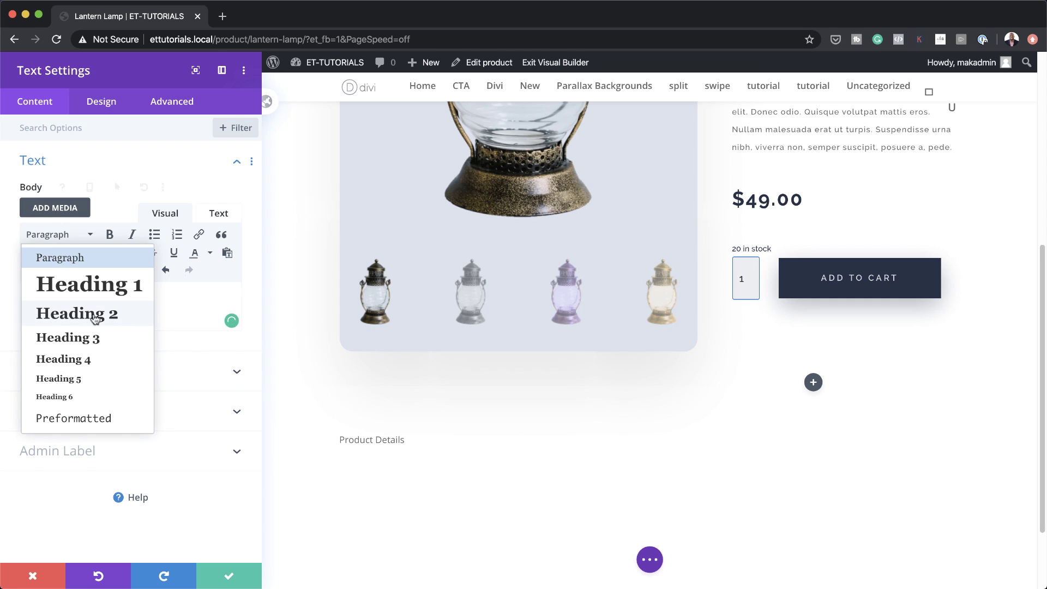
click(95, 318)
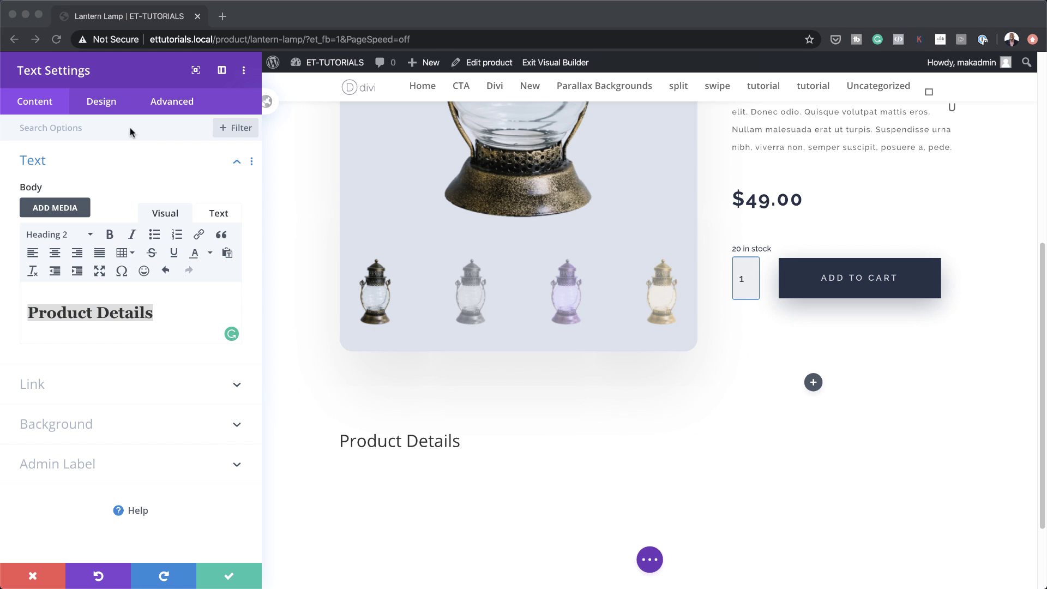
Step: Style the Product Details module's Heading 2 text with the Raleway font and the color #262f44
click(99, 101)
click(99, 102)
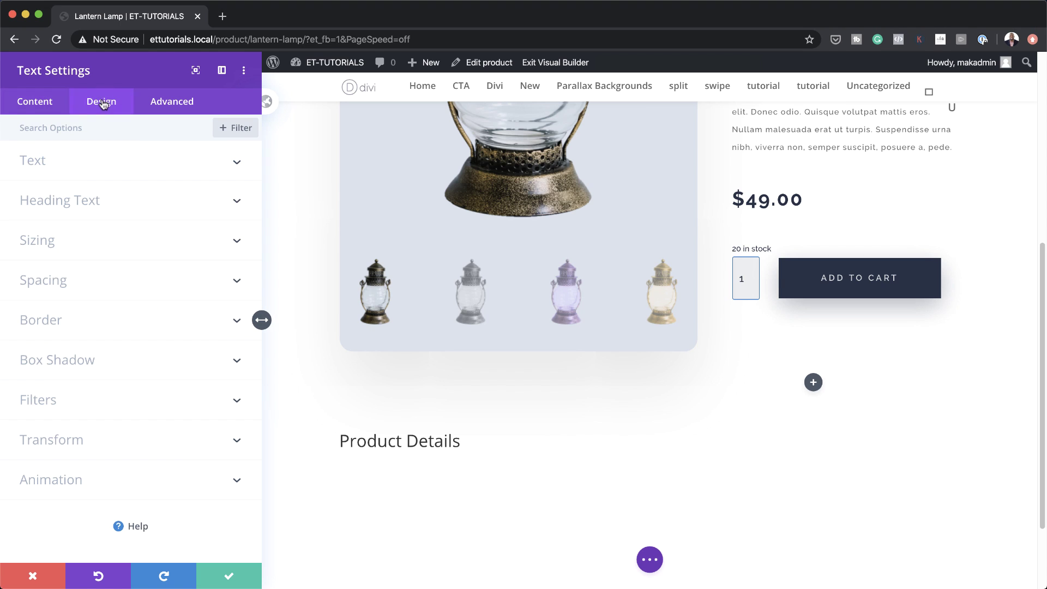
click(71, 199)
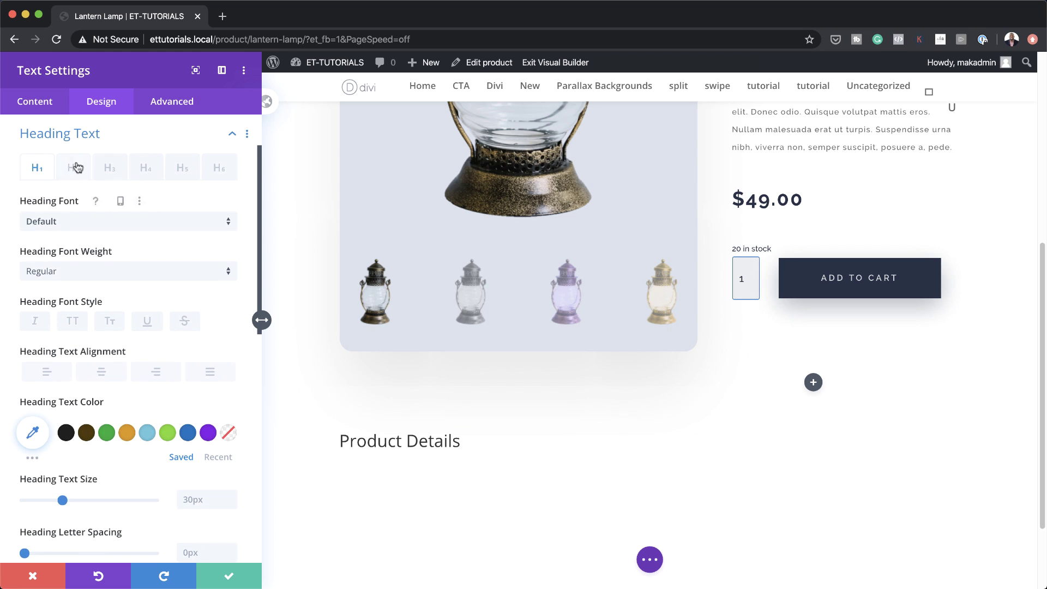
click(75, 169)
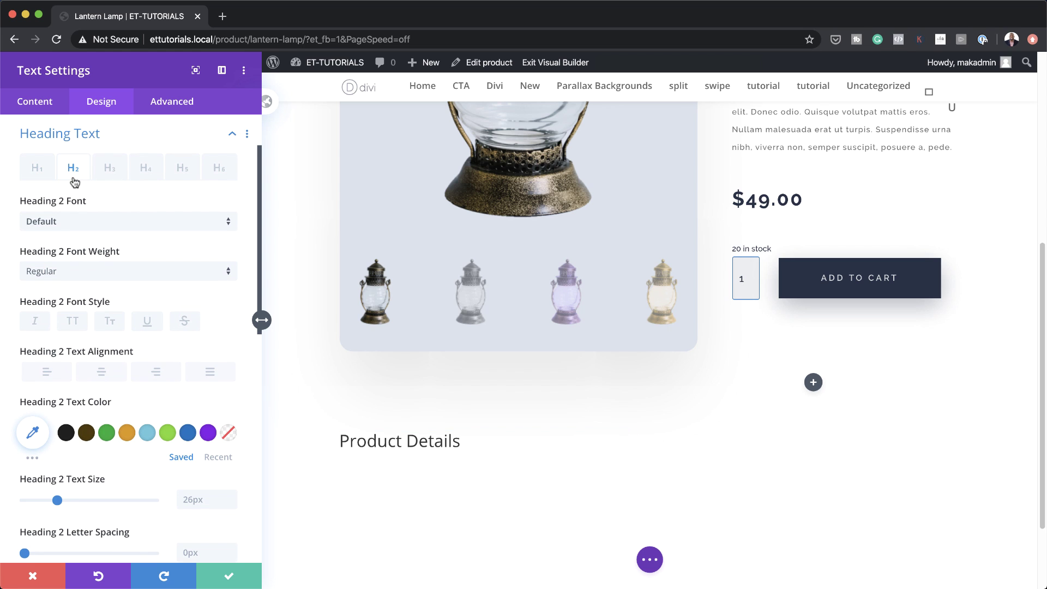
click(87, 224)
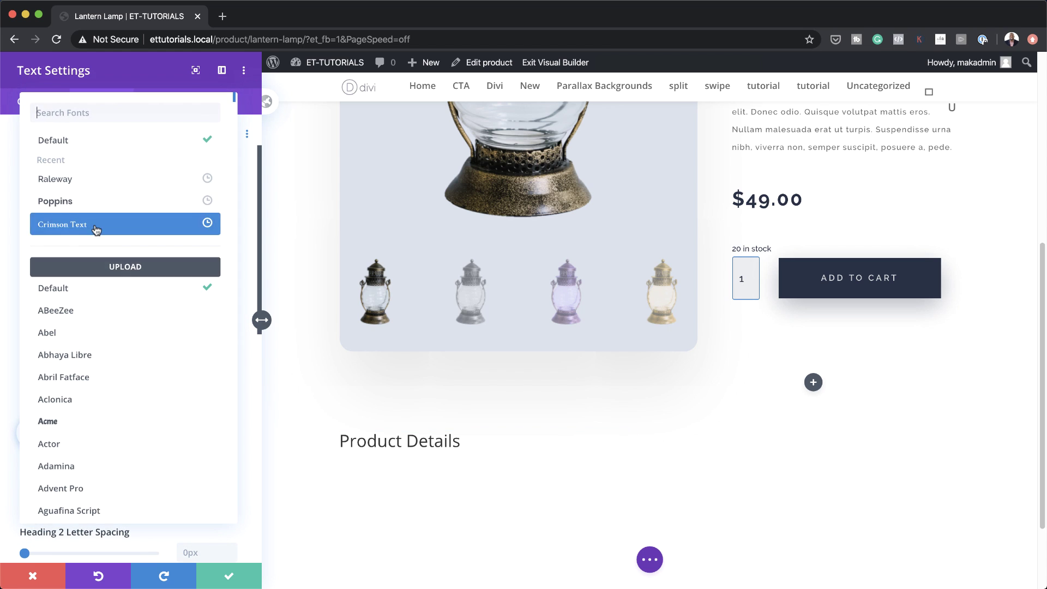
click(96, 184)
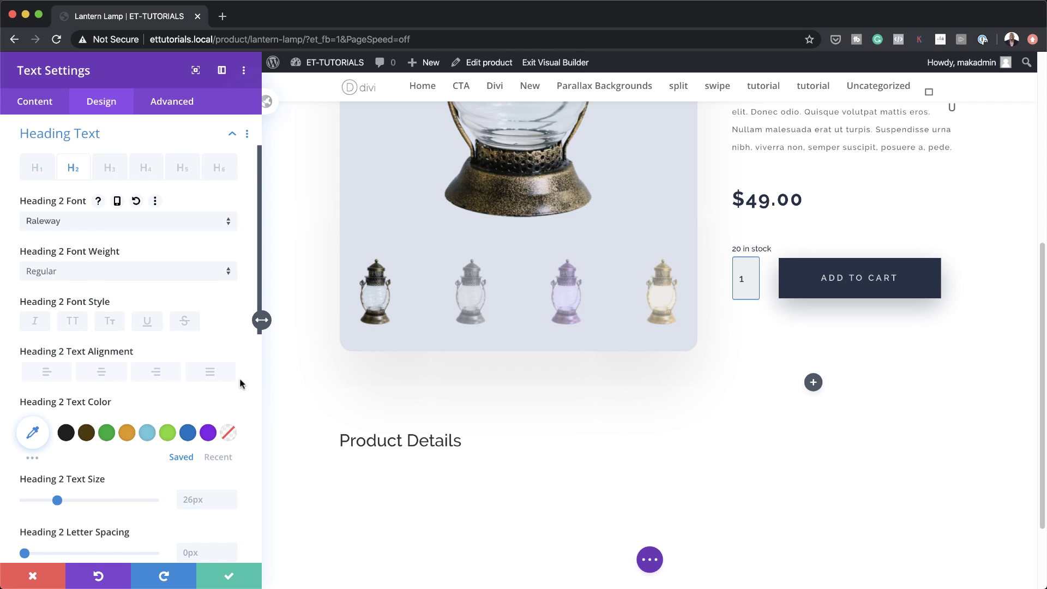
click(34, 434)
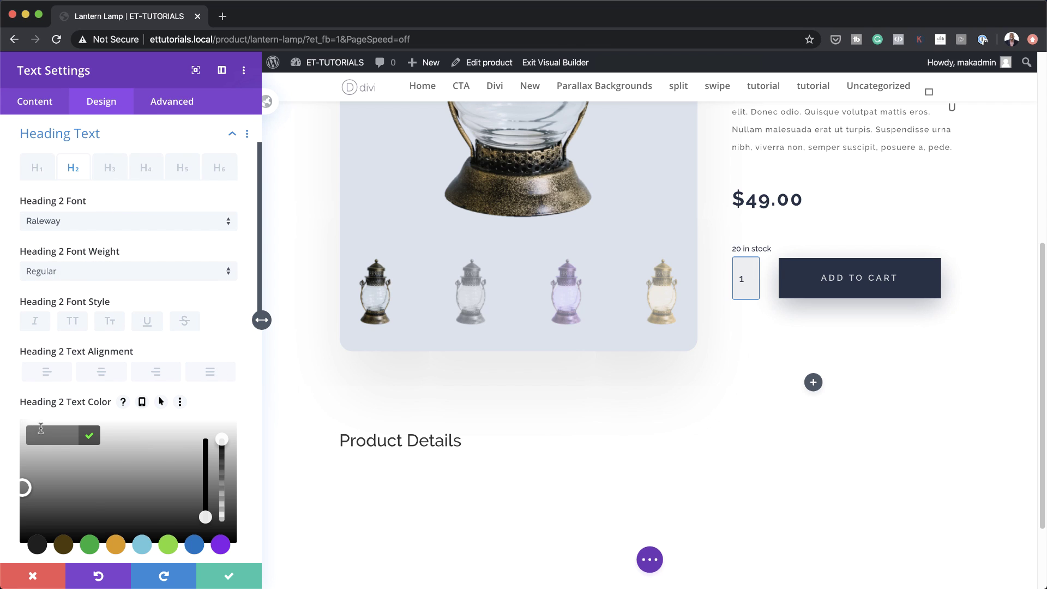
text(#262f44)
click(246, 399)
Step: Set the Product Details heading's text size to 30px and its font weight to Ultra Bold
scroll(243, 436, down, 1)
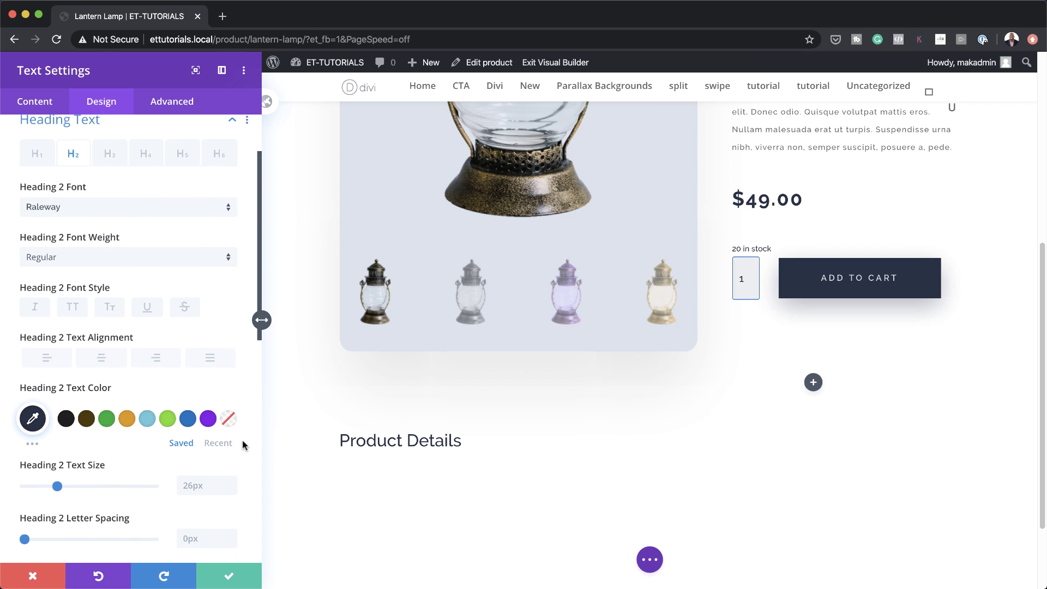
click(217, 472)
text(30px)
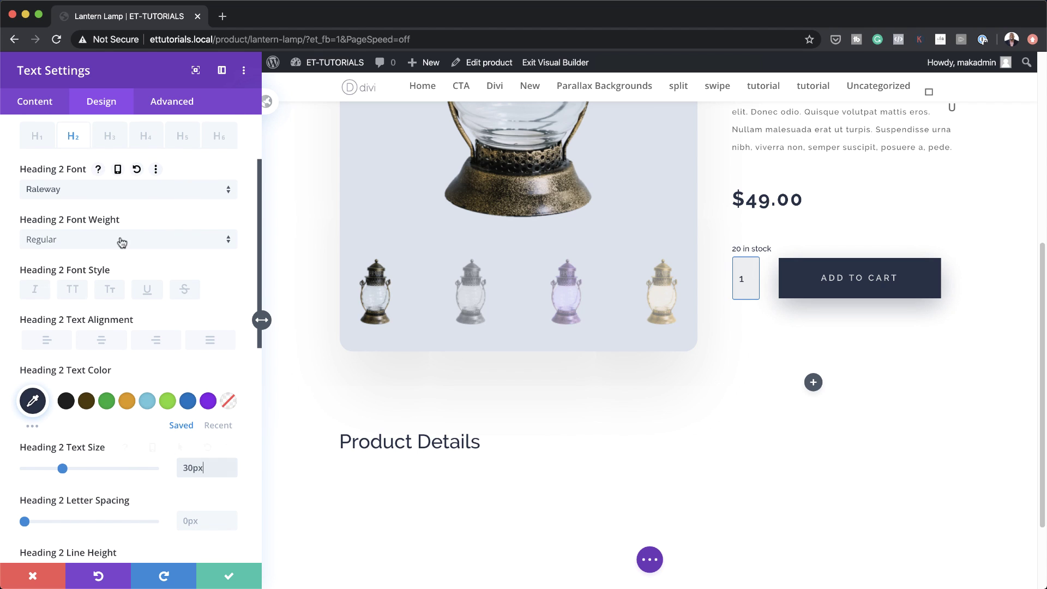
click(119, 239)
click(124, 408)
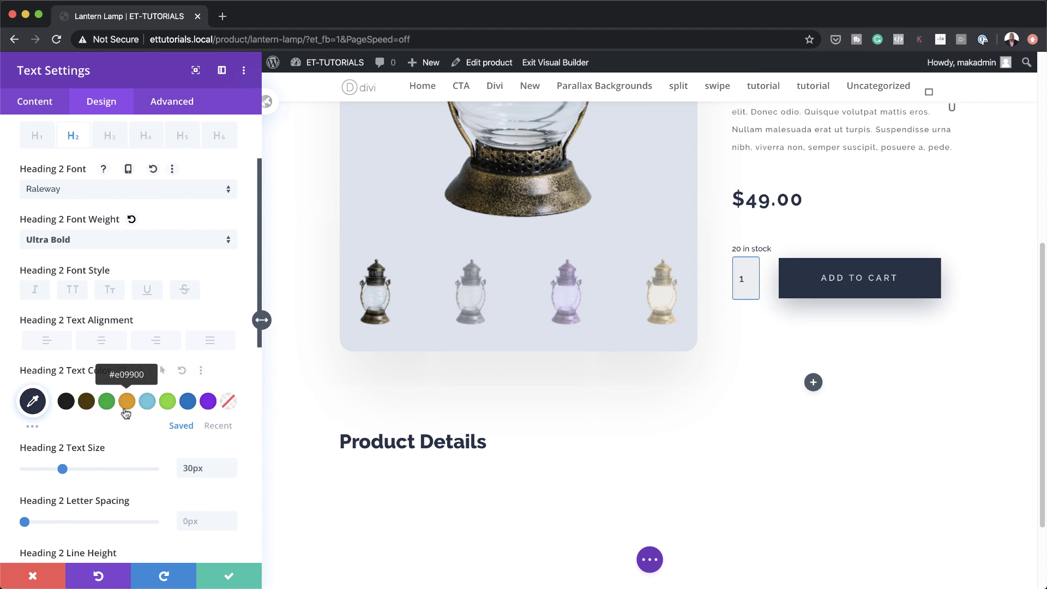
Step: Set the Product Details heading's letter spacing to 1px and its line height to 1.4
scroll(163, 431, down, 2)
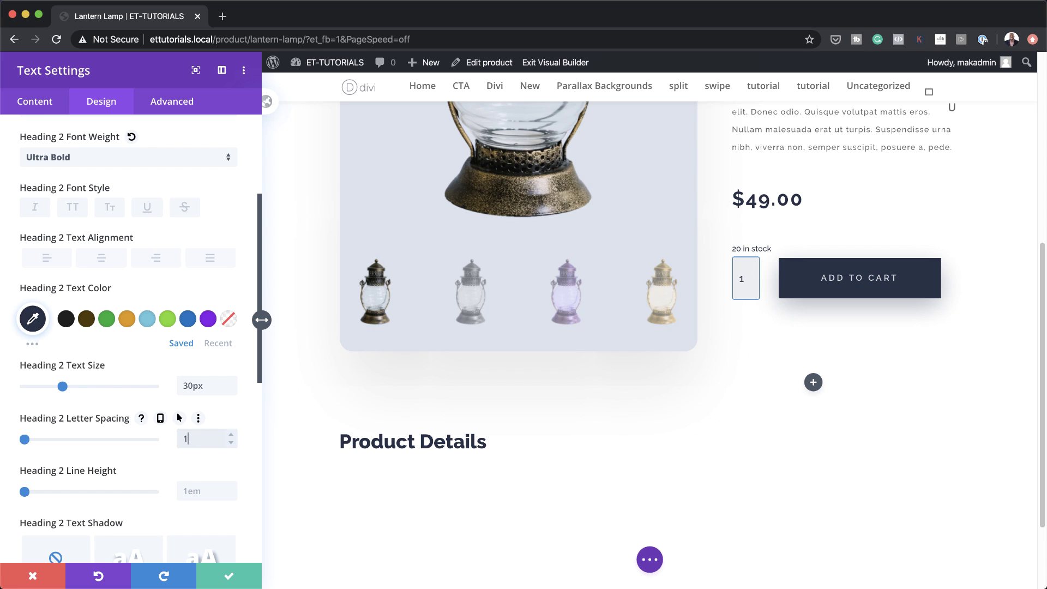
scroll(201, 435, down, 2)
click(203, 428)
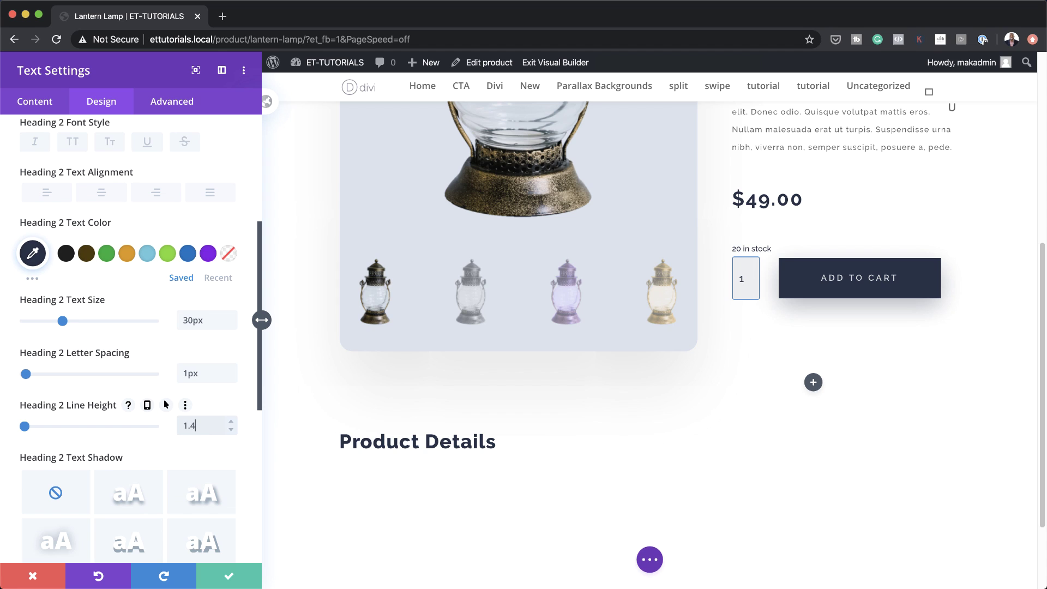
Step: Give the Product Details text module a 10px bottom margin and save its settings
scroll(153, 419, down, 6)
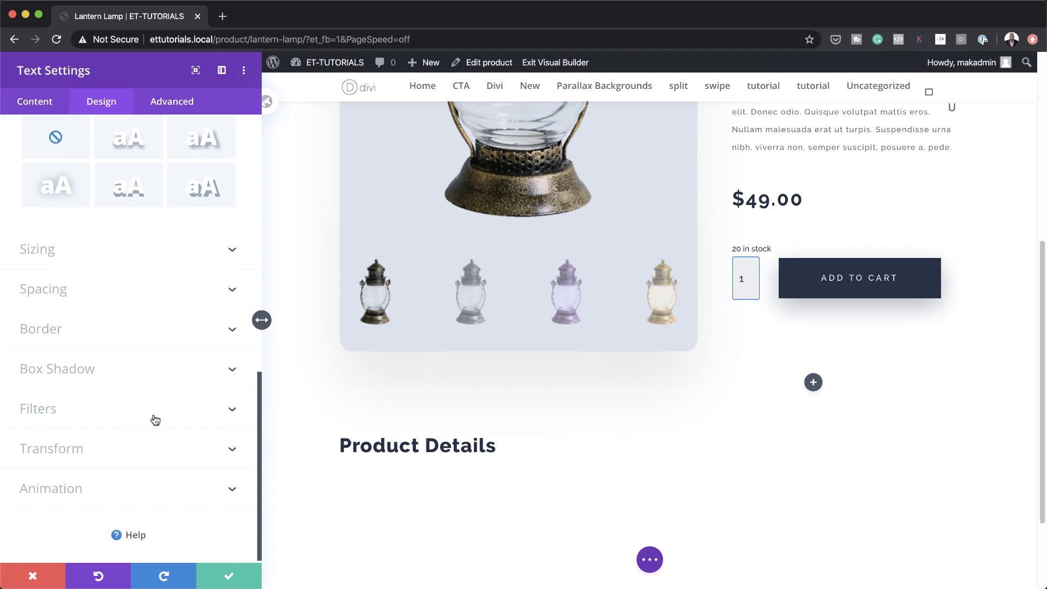
click(54, 289)
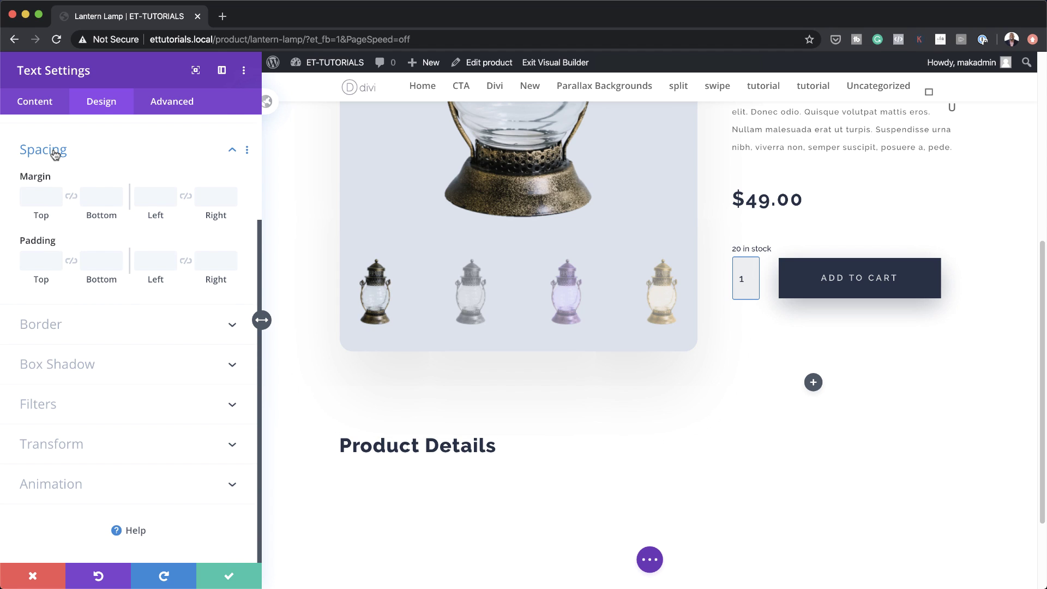
click(91, 195)
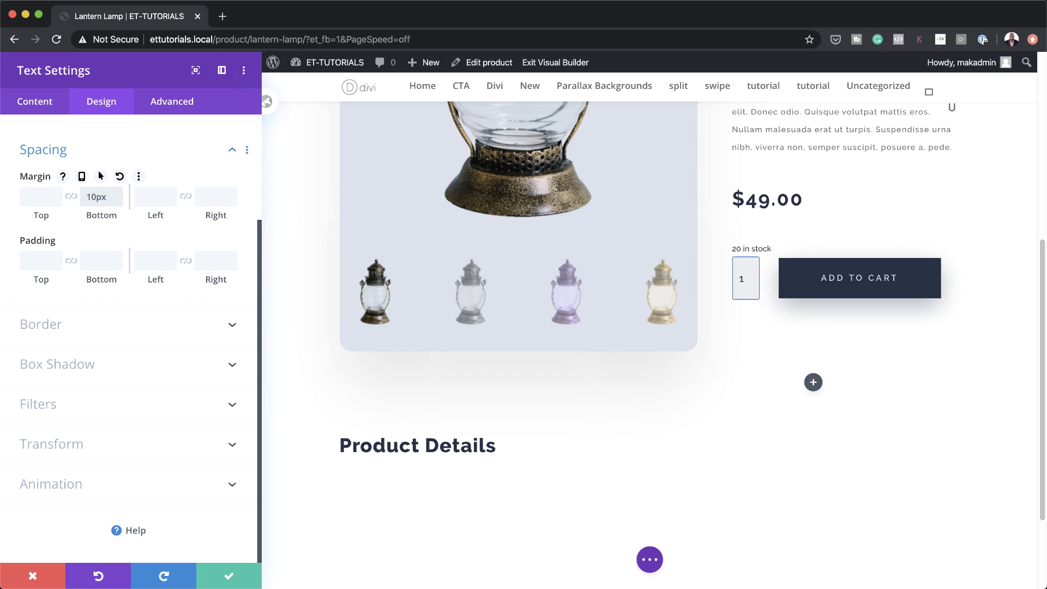
click(223, 577)
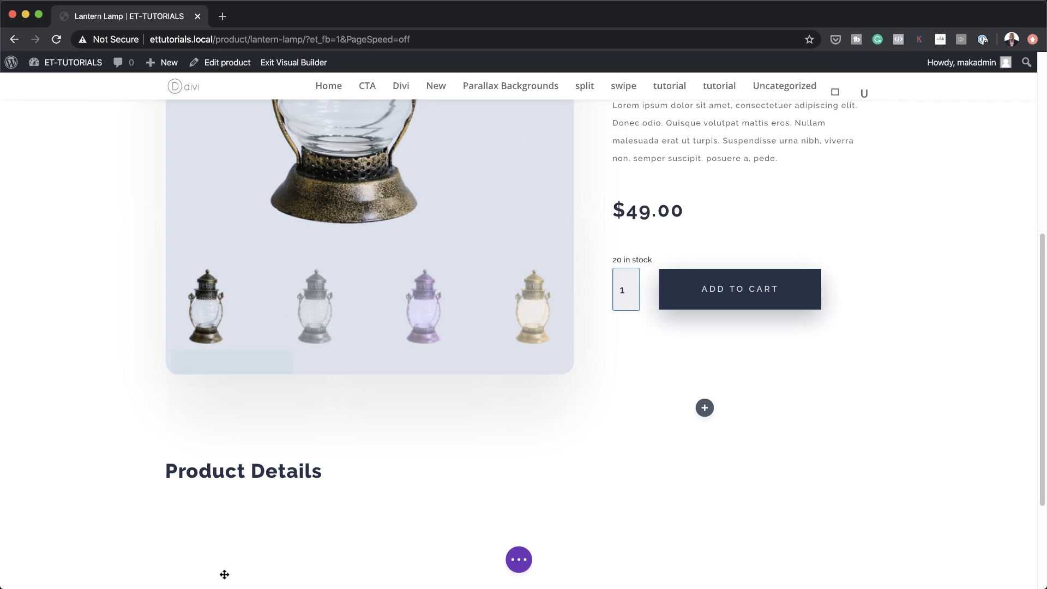
Step: Add a Woo Description module below the Product Details heading and set its description type to Description
scroll(321, 409, down, 2)
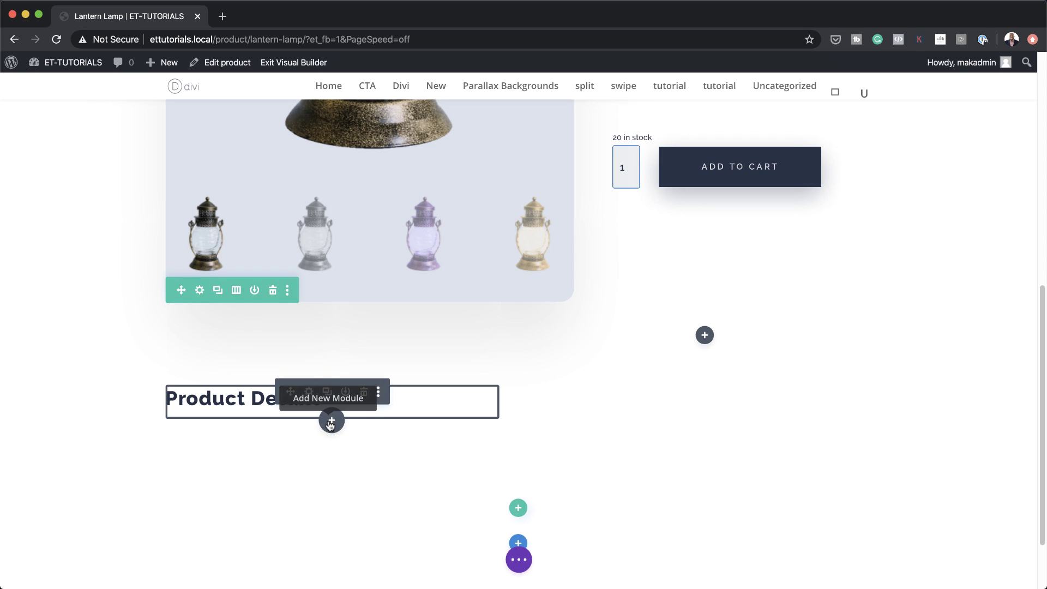
click(331, 421)
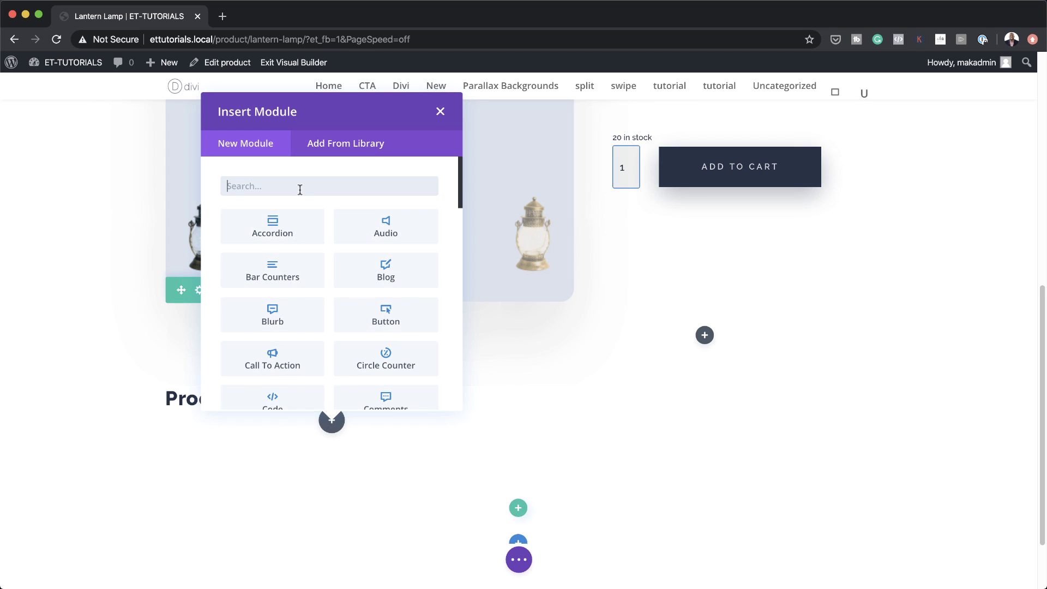
text(woo d)
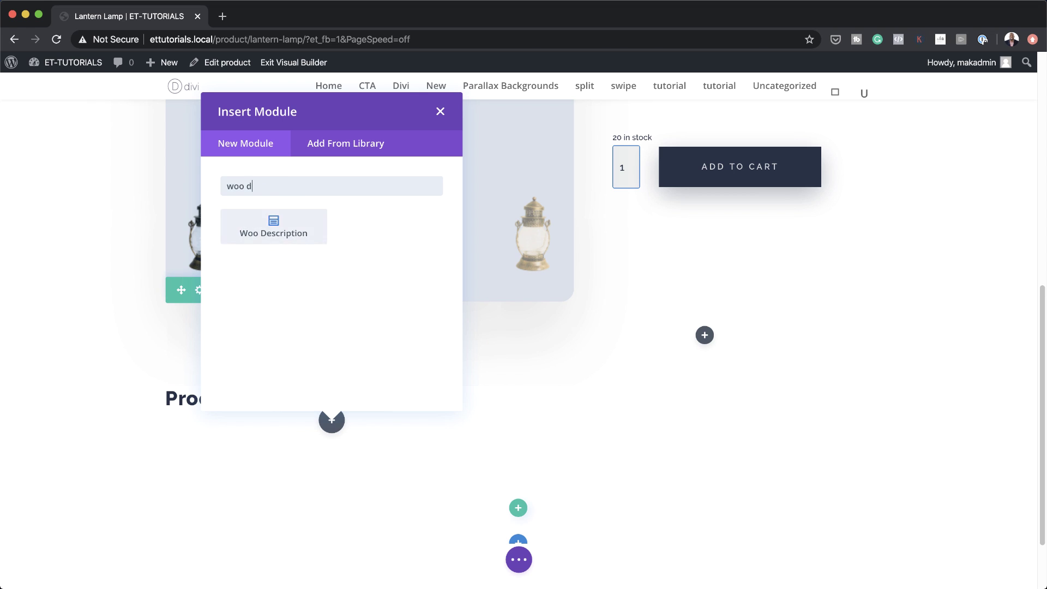
click(273, 226)
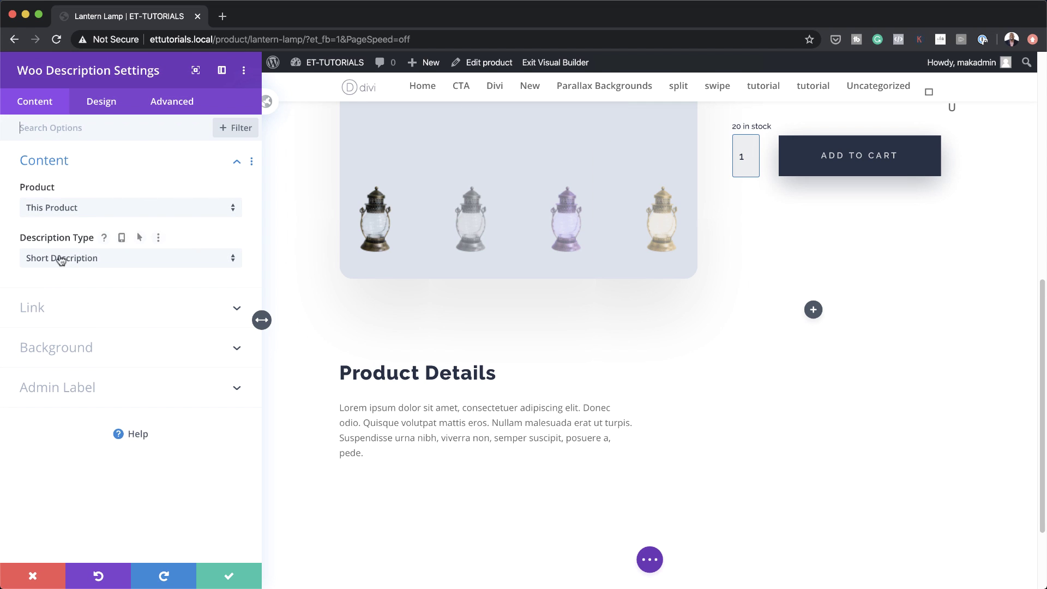
click(114, 265)
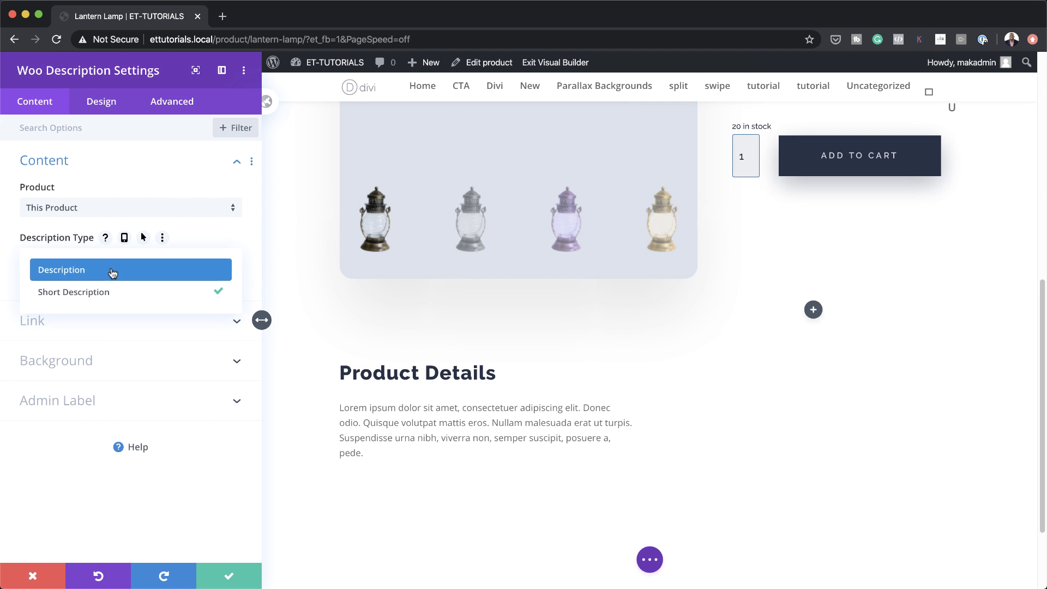
click(111, 270)
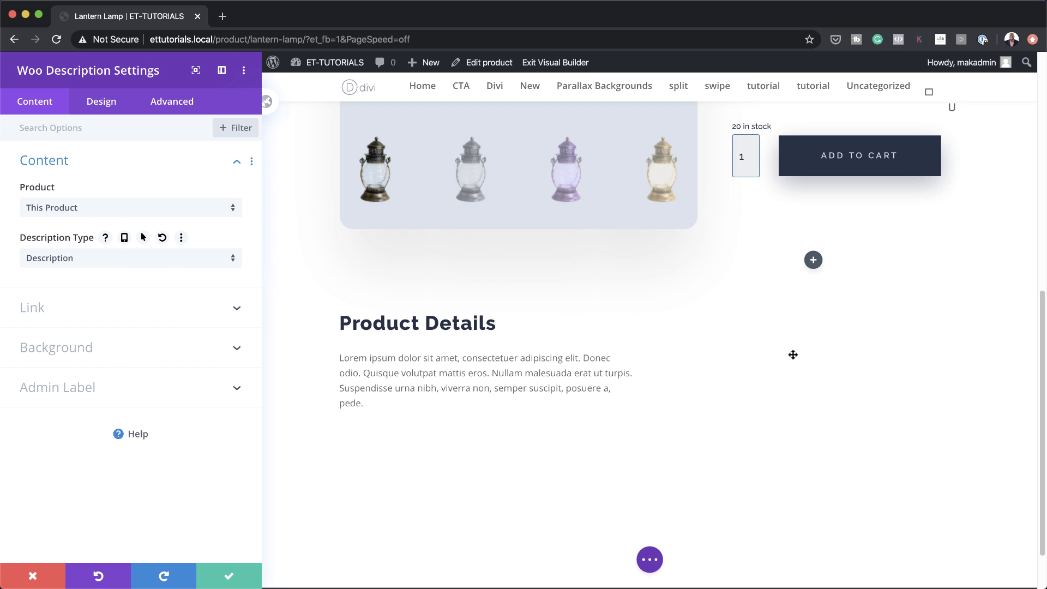
Step: Set the Woo Description module's text font to Raleway with the Medium font weight
click(105, 107)
click(68, 170)
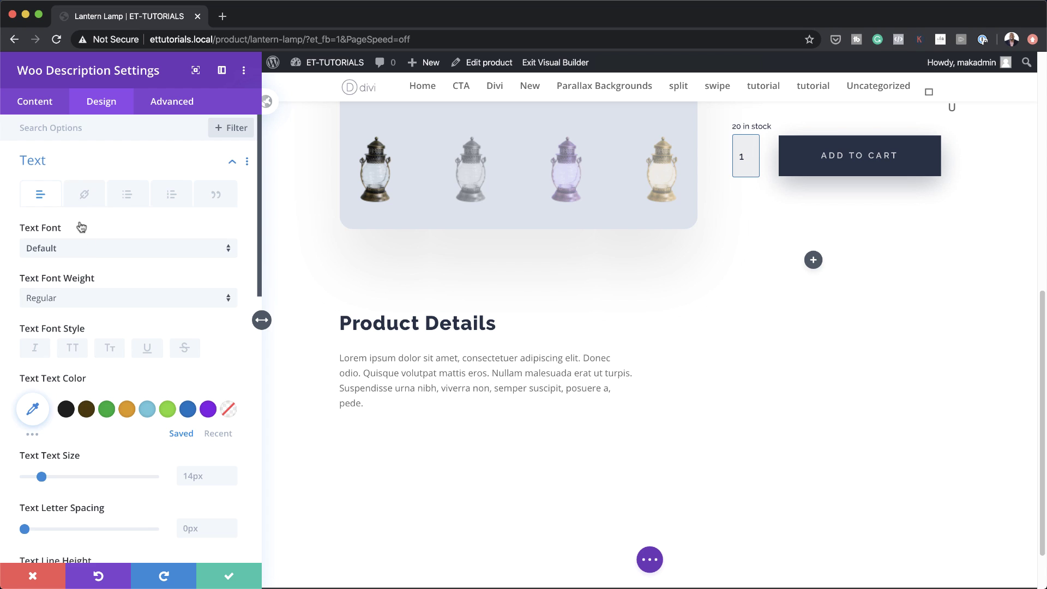
click(88, 248)
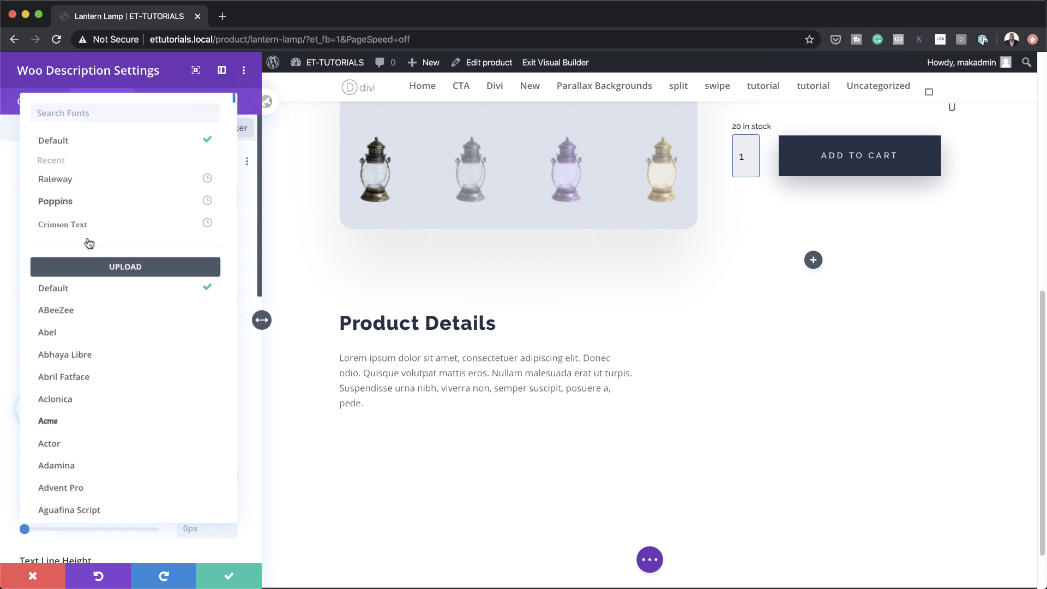
click(91, 187)
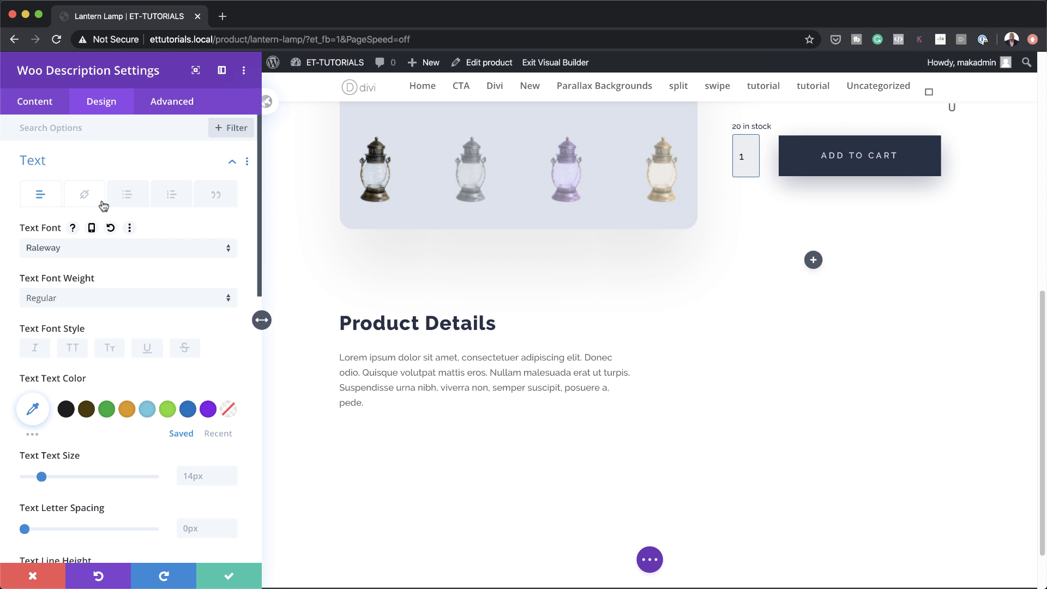
click(90, 296)
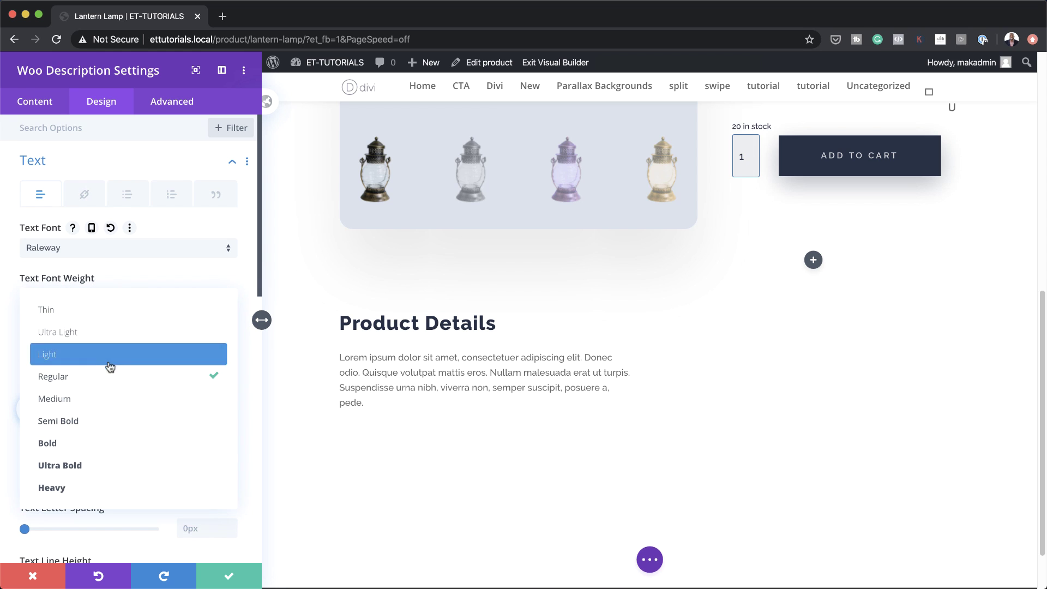
click(114, 397)
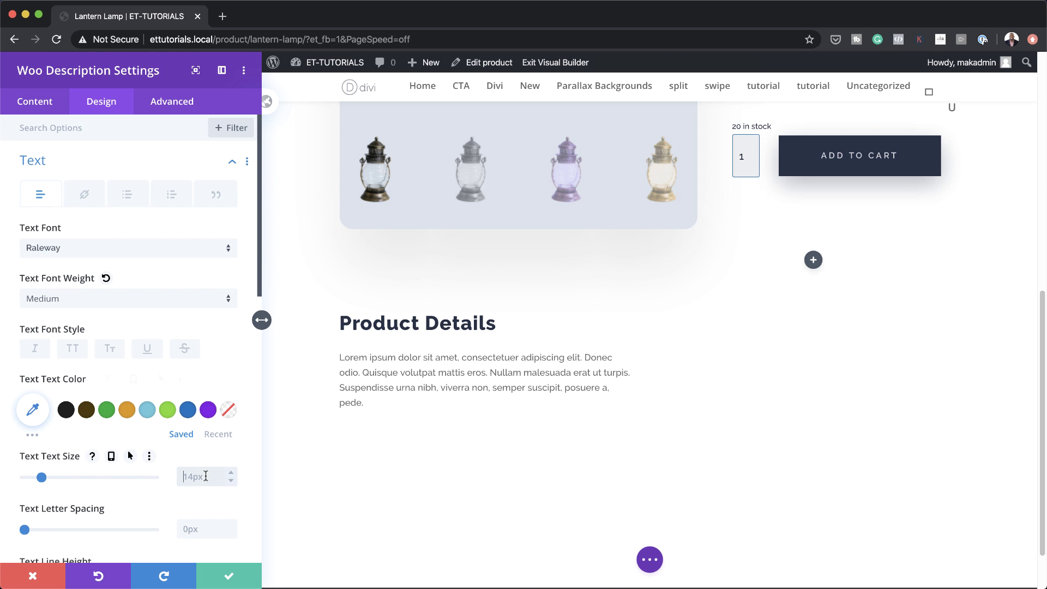
Step: Set the description text to 12px size, 1px letter spacing and 2.3 line height, and save the module
scroll(145, 538, down, 1)
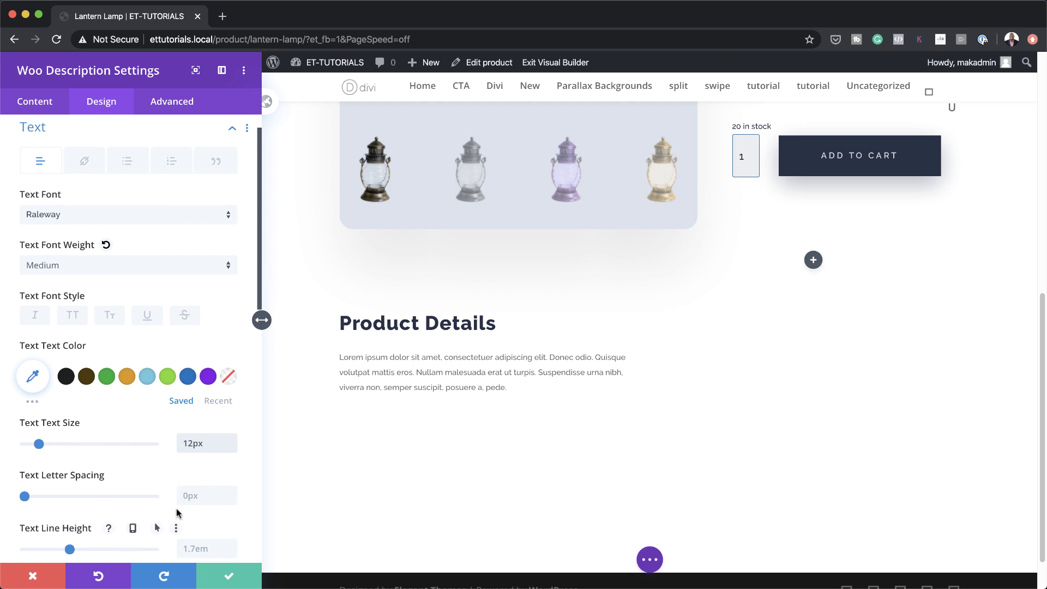
click(190, 494)
text(1)
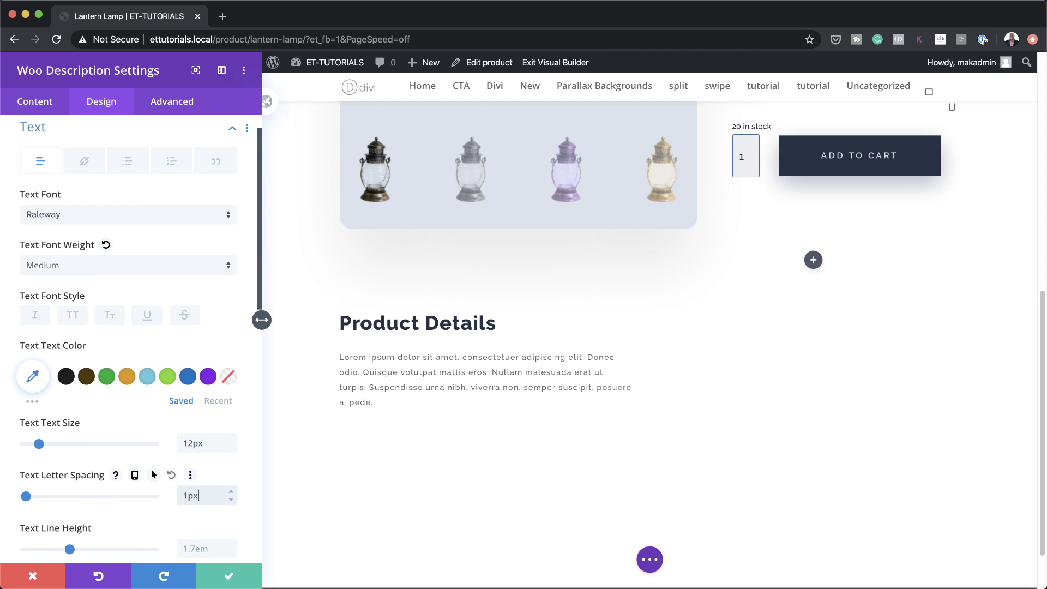
scroll(197, 466, down, 2)
click(197, 465)
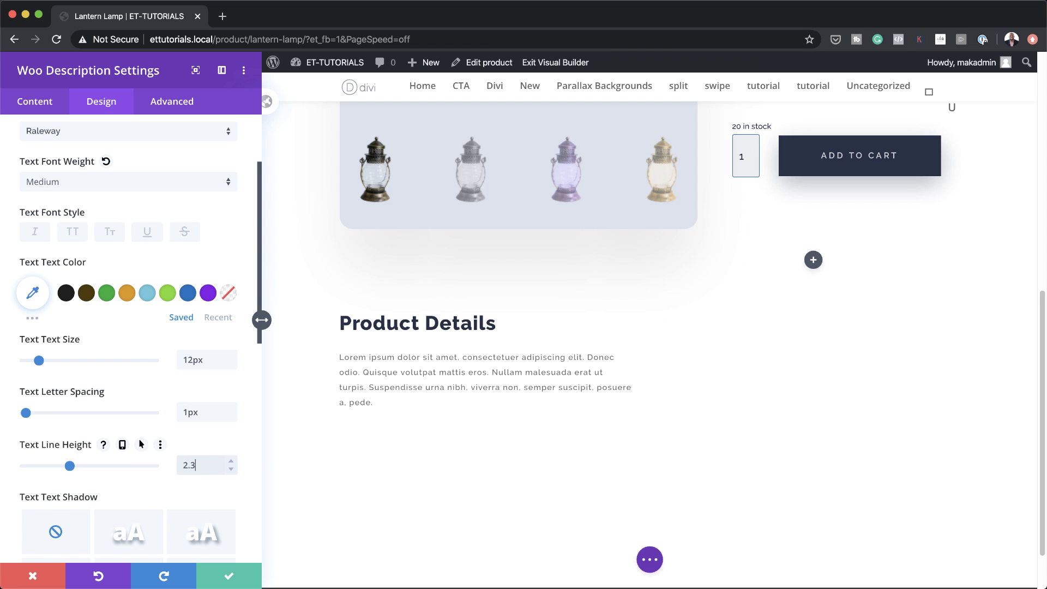
click(229, 575)
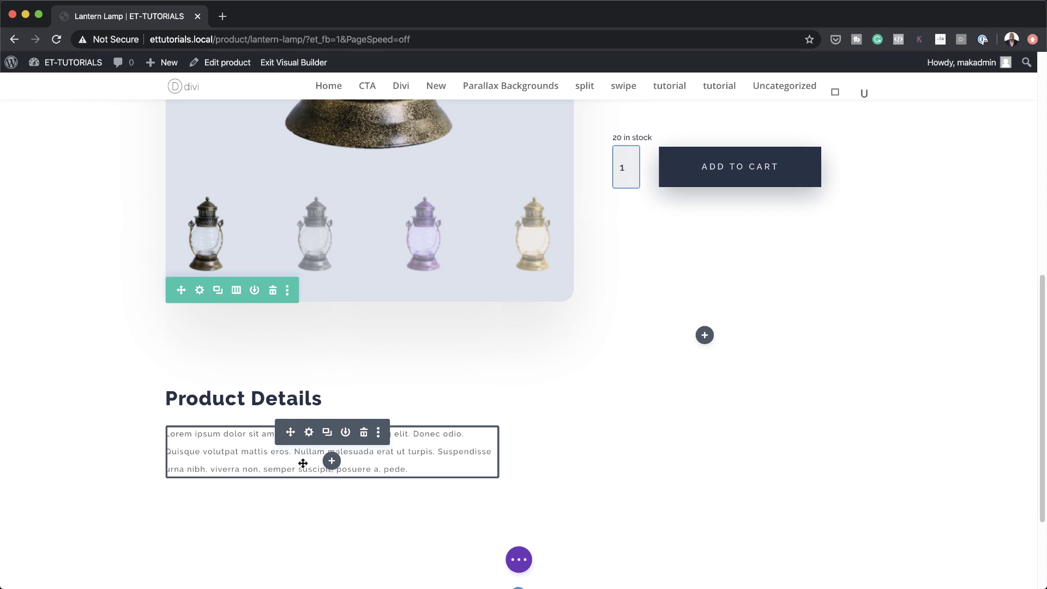
Step: Add an Image module below the product description using the media library photo of a hand holding the lantern
click(331, 461)
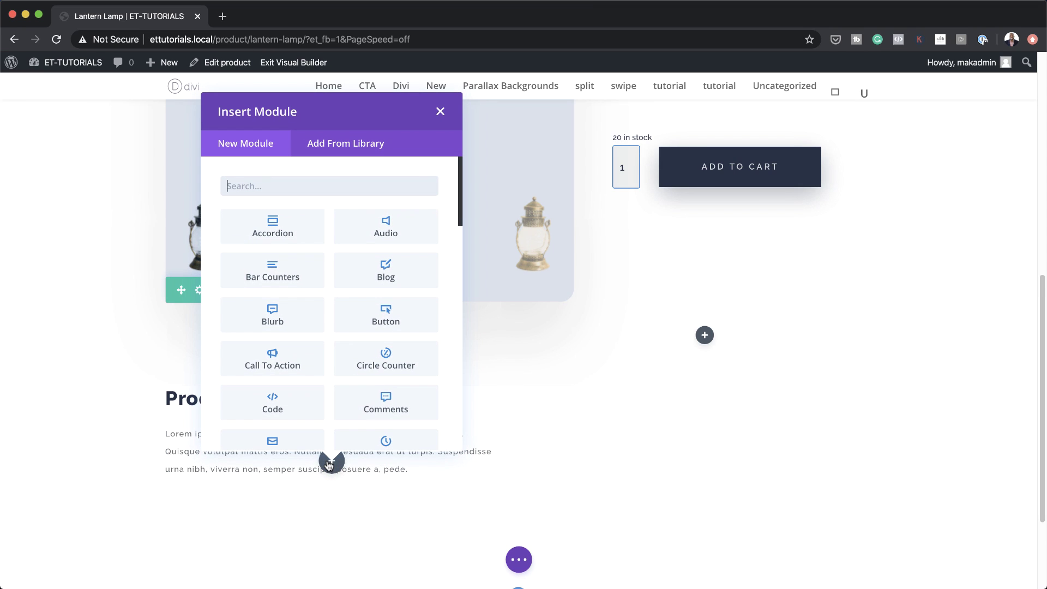
text(ima)
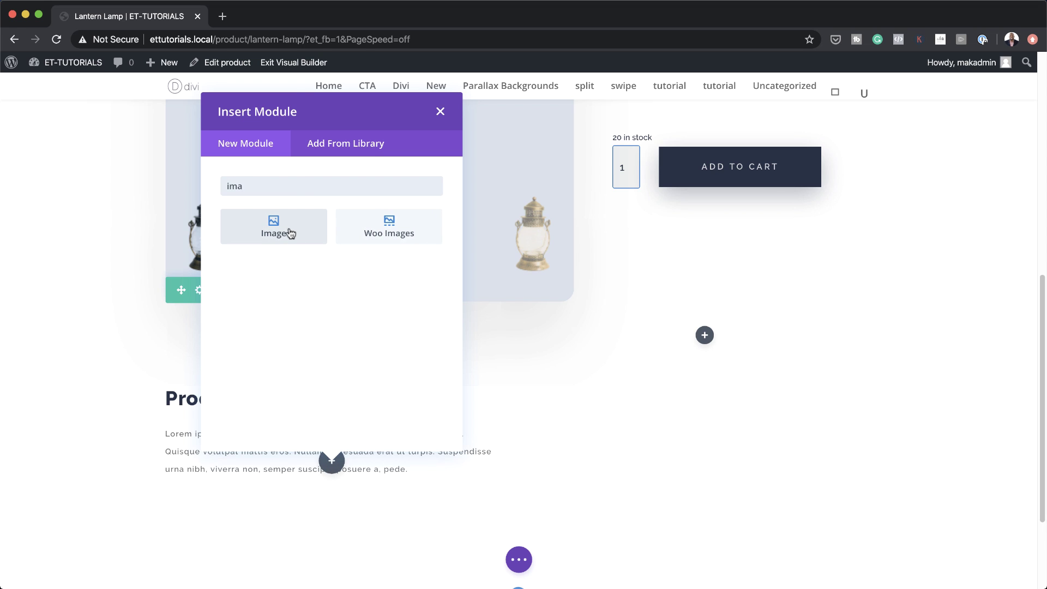
click(293, 241)
click(134, 257)
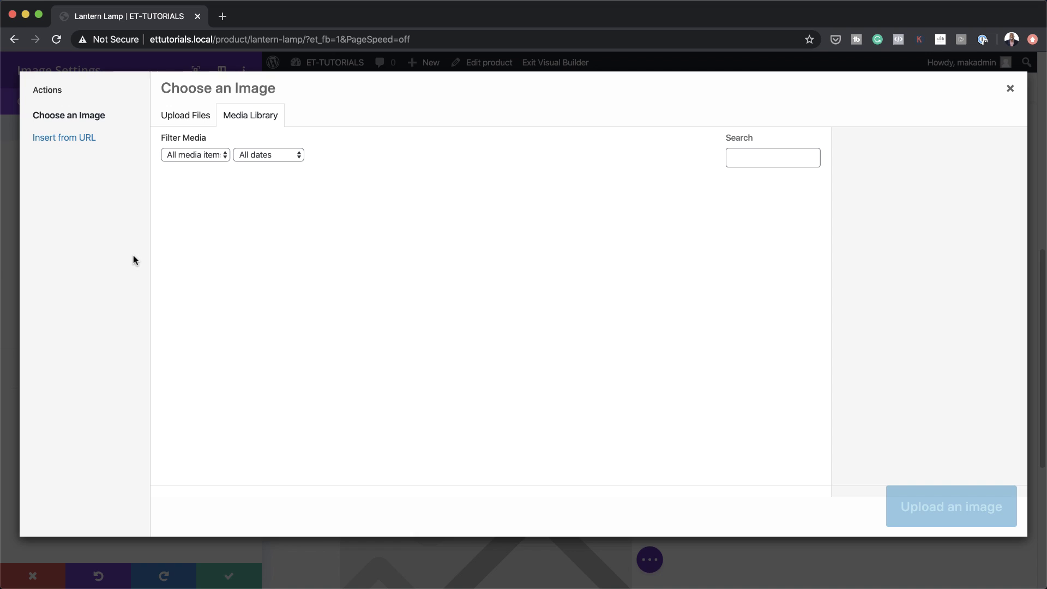
click(683, 225)
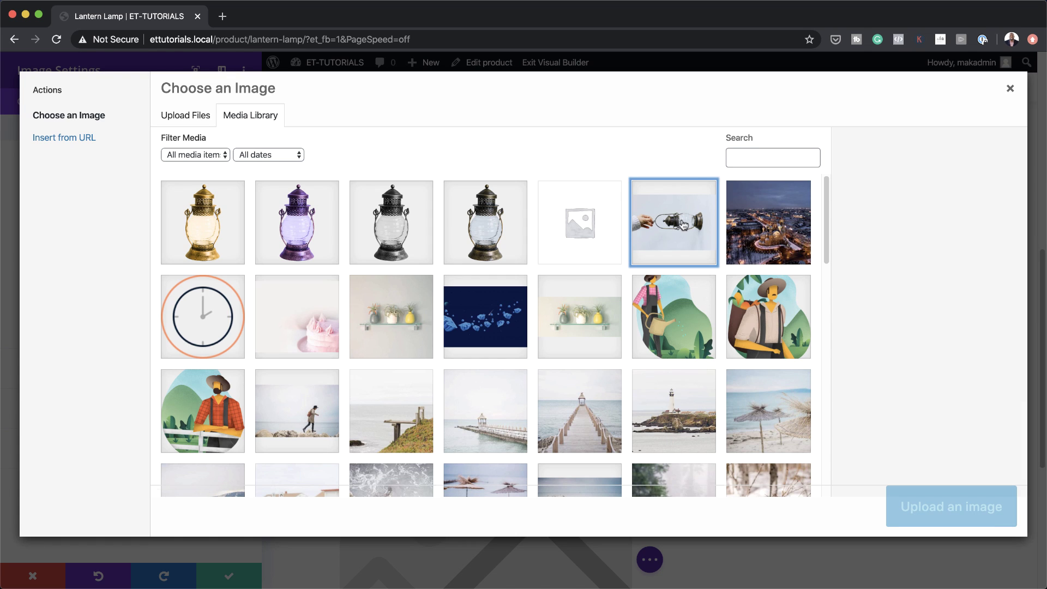
click(962, 508)
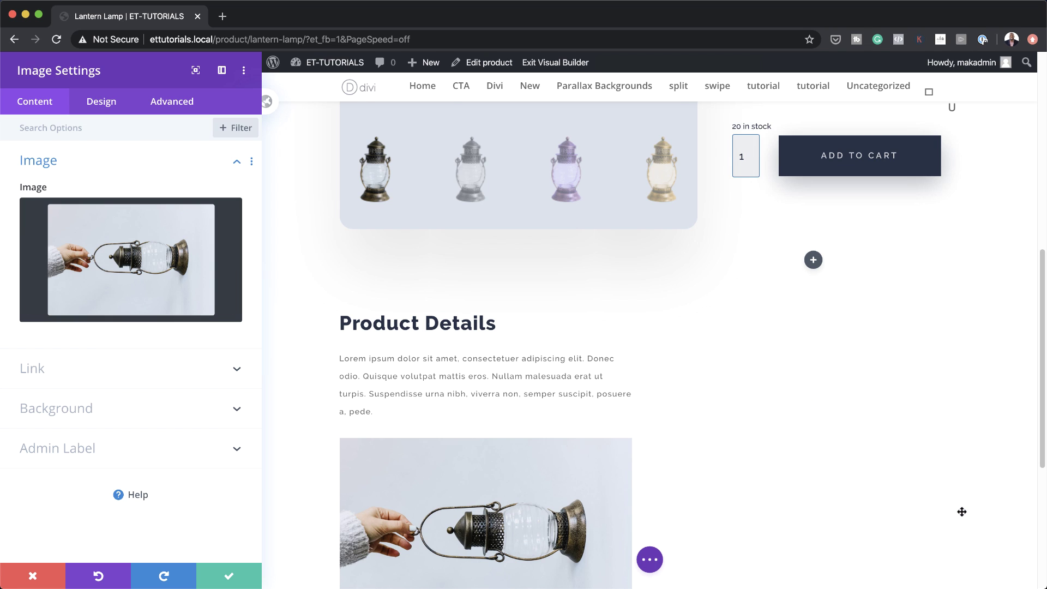
Step: Add an outer box shadow to the hand-and-lantern image with 60px vertical position and 50px blur strength
click(102, 103)
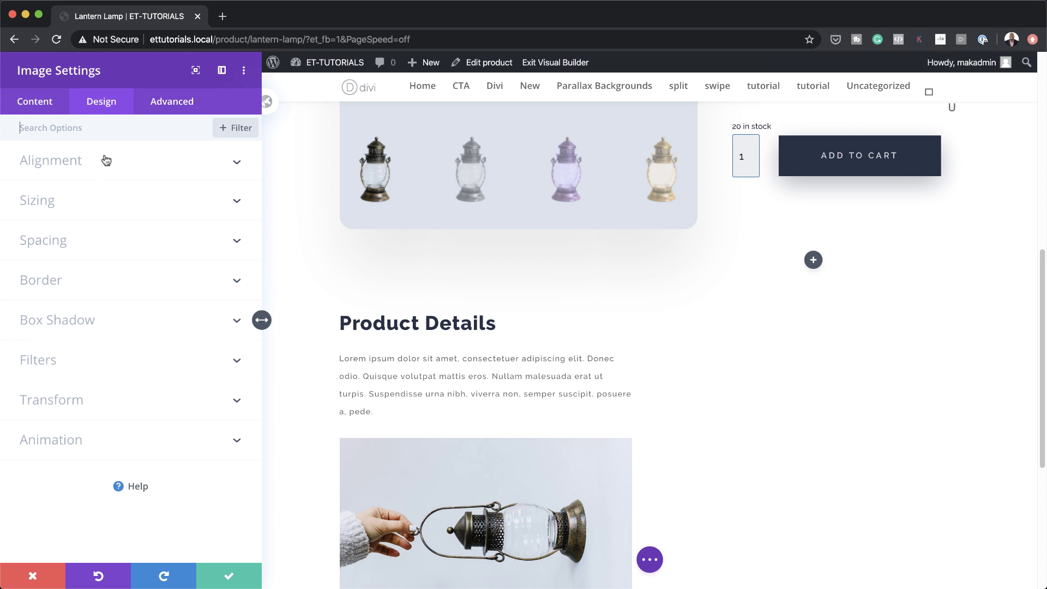
click(93, 324)
click(101, 293)
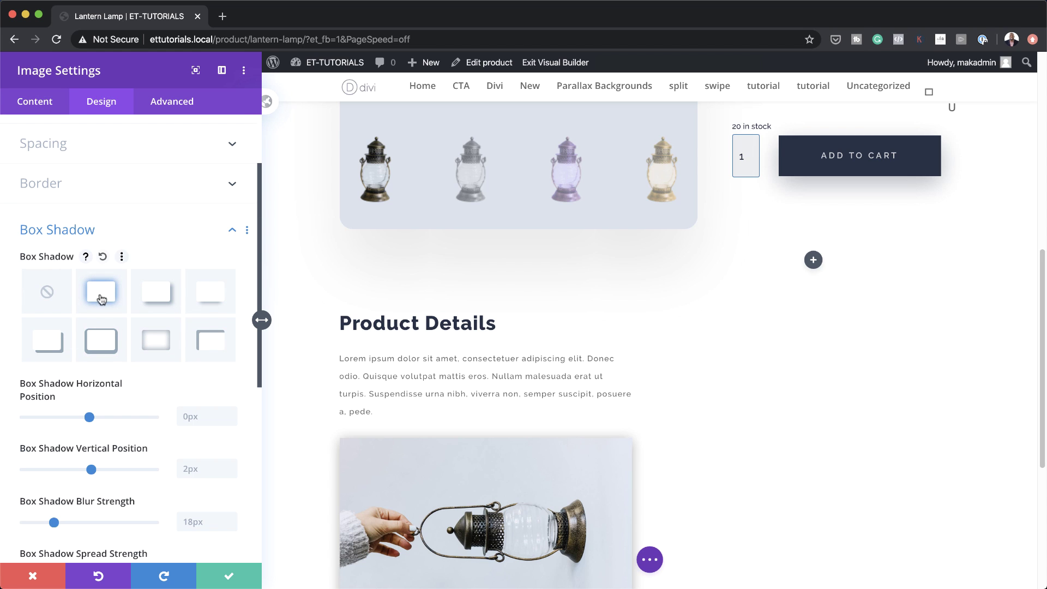
scroll(157, 443, down, 1)
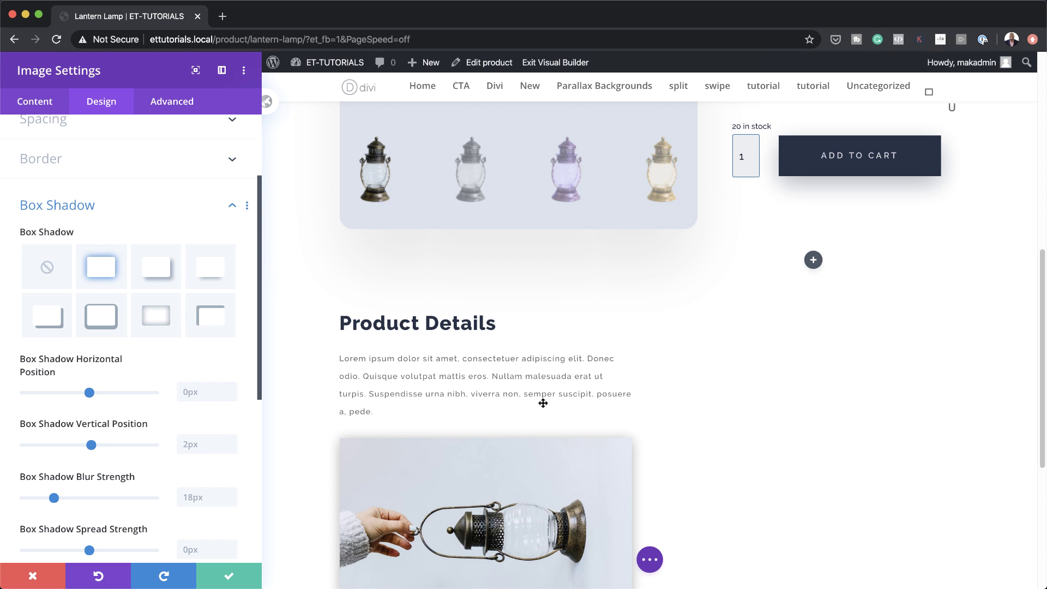
click(191, 444)
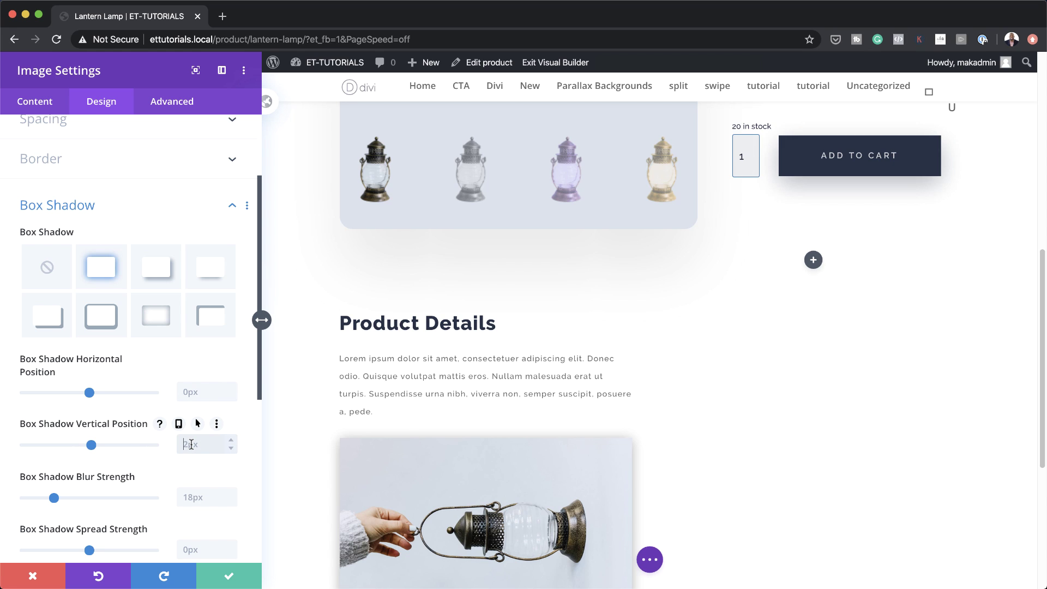
text(60)
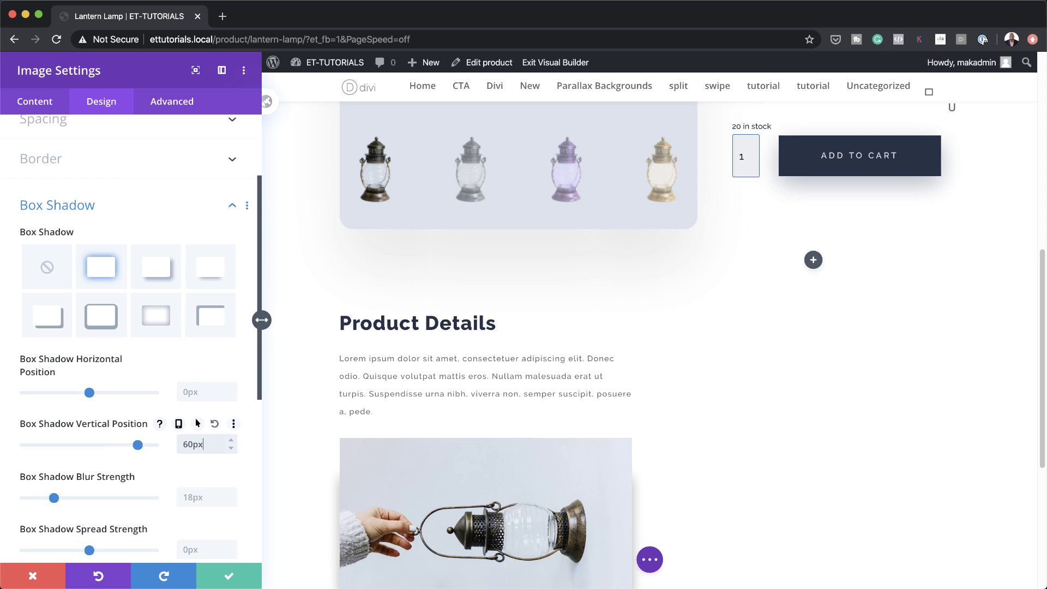
click(191, 497)
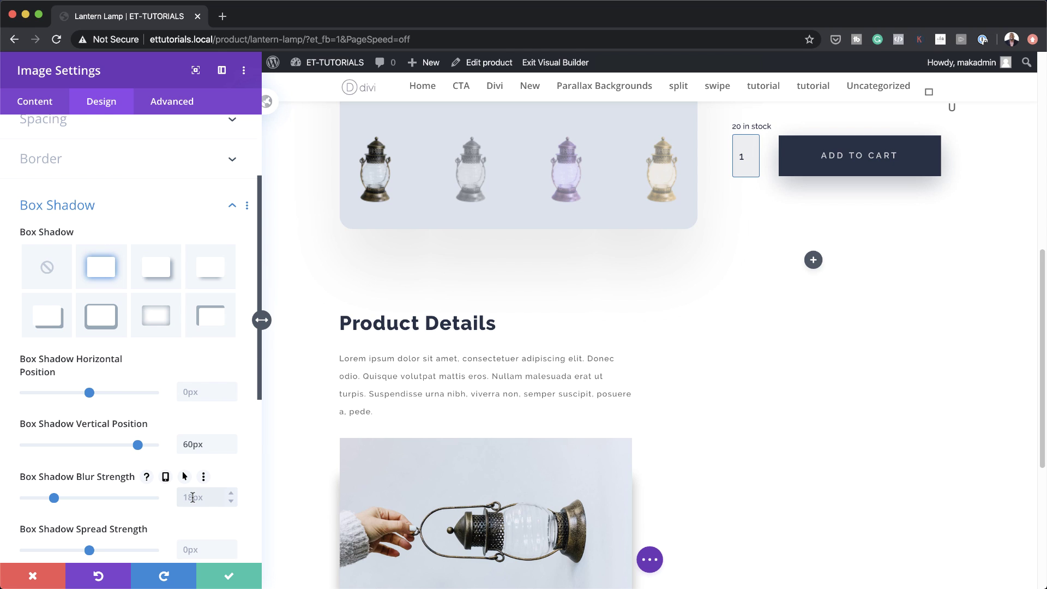
text(50)
Step: Set the image's shadow color to rgba(0,0,0,0.1) and save the module
scroll(164, 498, down, 4)
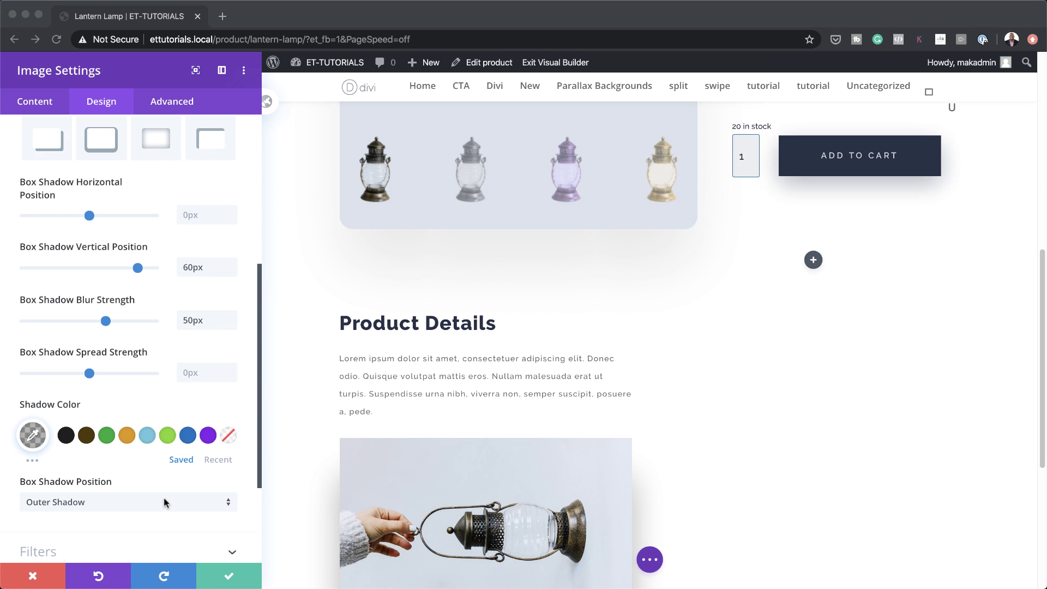
click(33, 434)
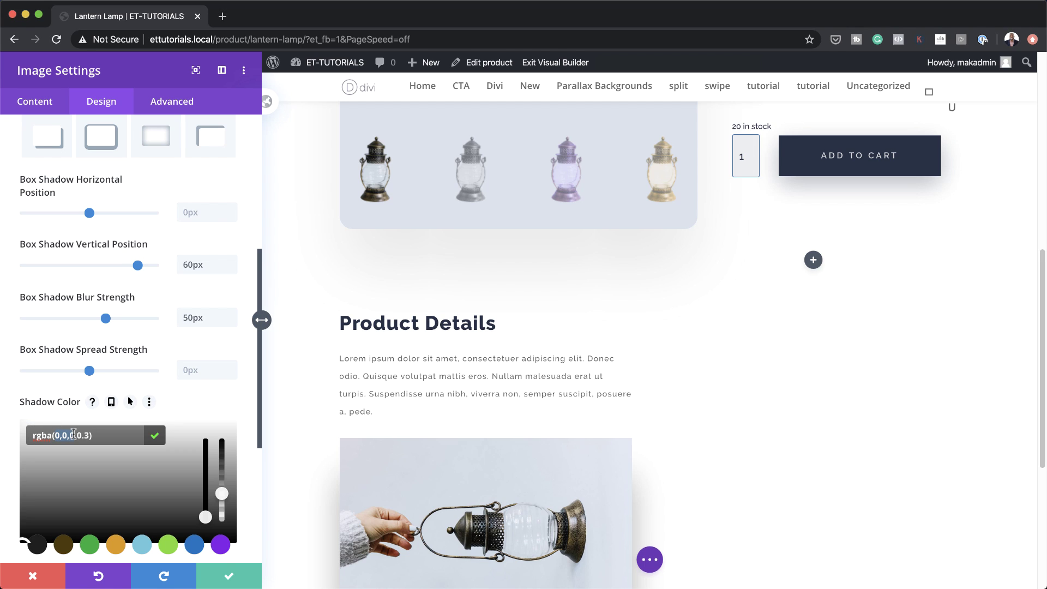
key(BackSpace)
text(1)
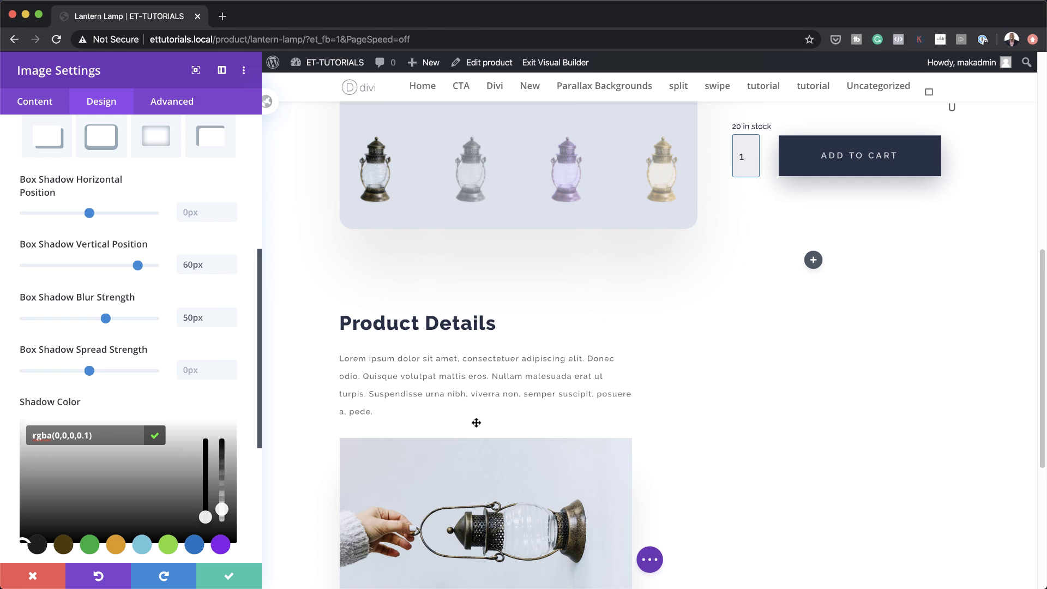
scroll(639, 513, down, 2)
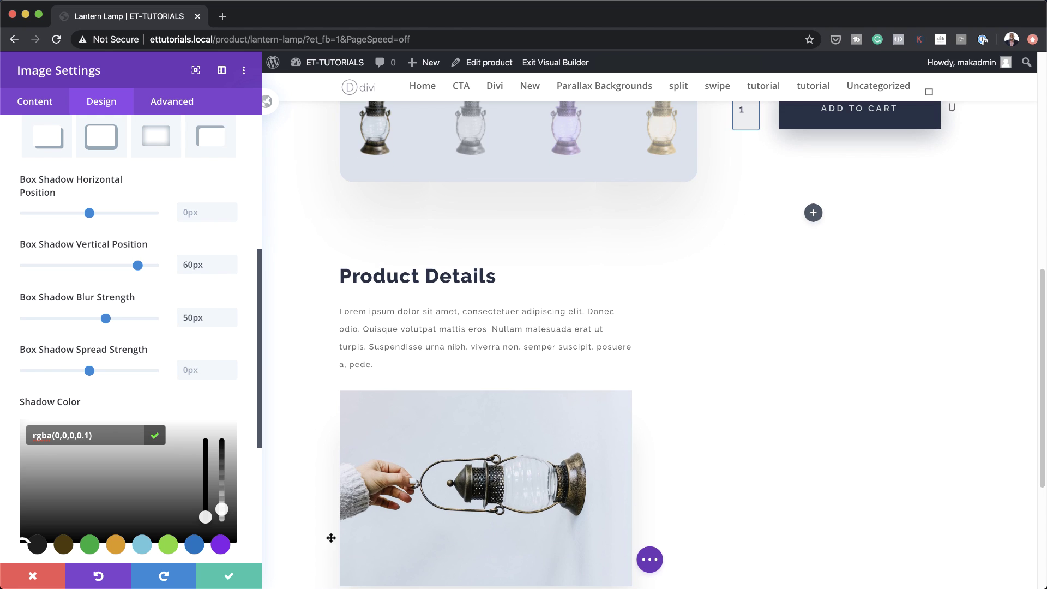
click(226, 574)
Step: Add an Image module to the empty column beside Product Details and remove its placeholder image
scroll(671, 333, up, 2)
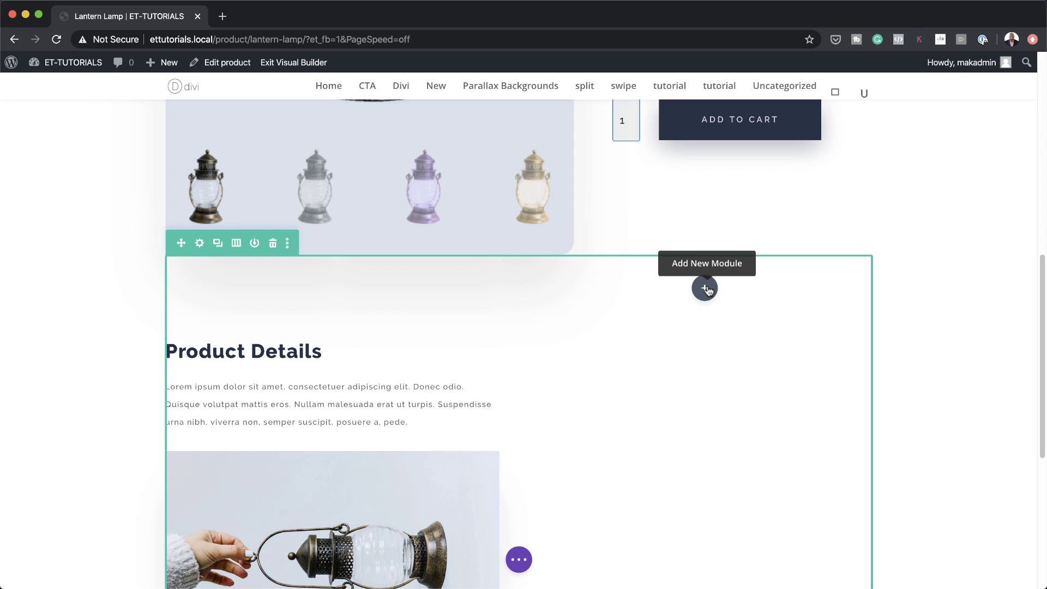
click(705, 288)
text(image)
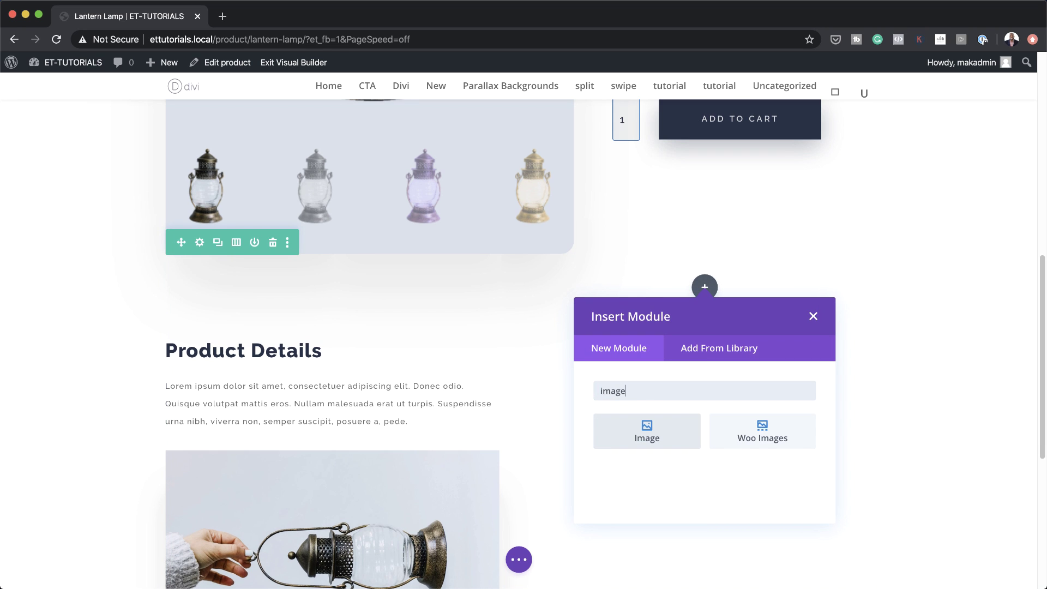
click(700, 435)
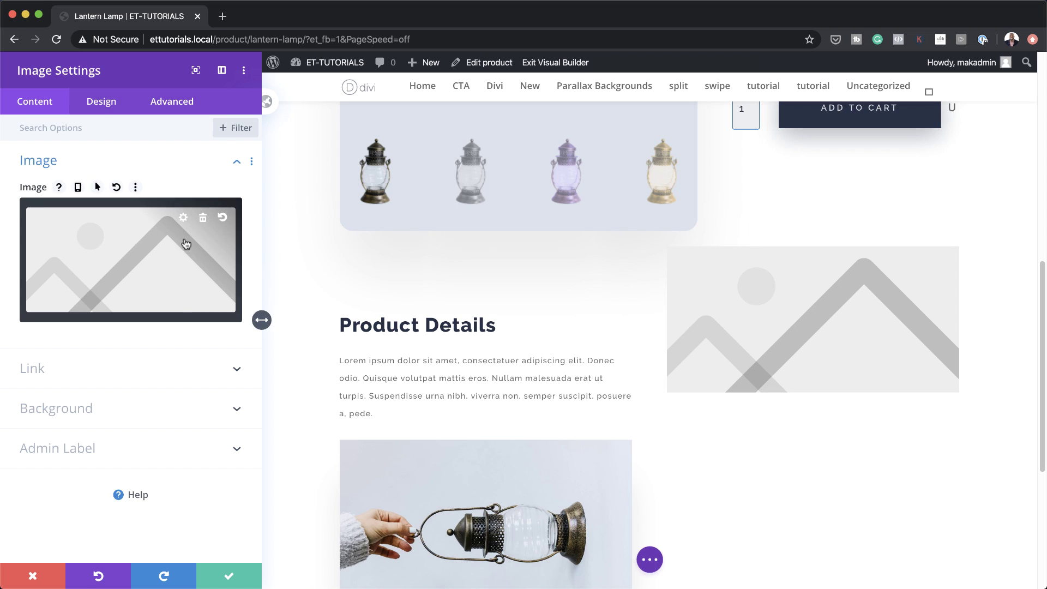
click(202, 219)
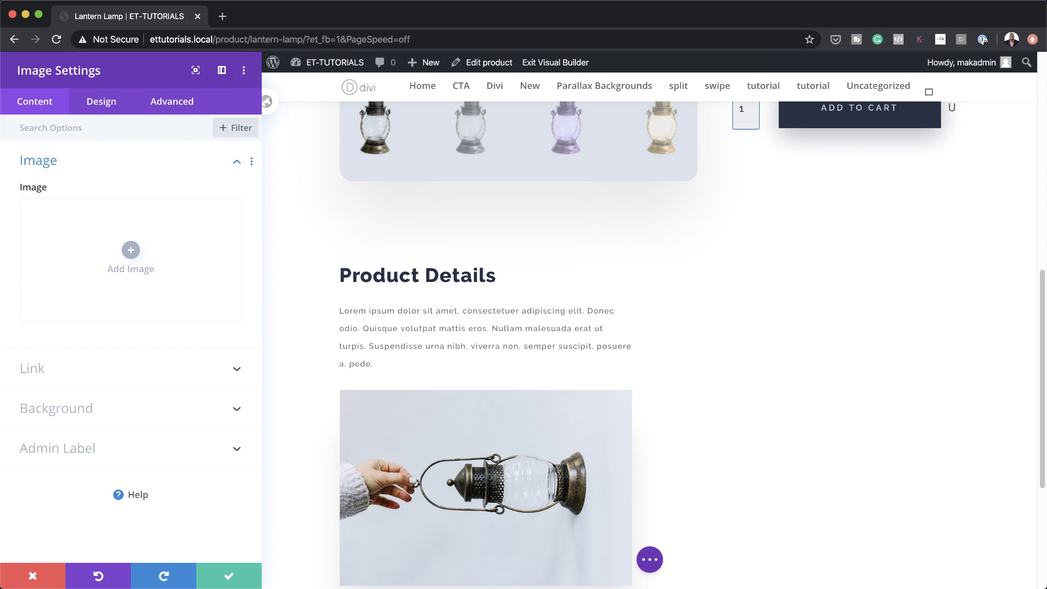
Step: Set the new Image module's background image to the dynamic Featured Image
click(100, 409)
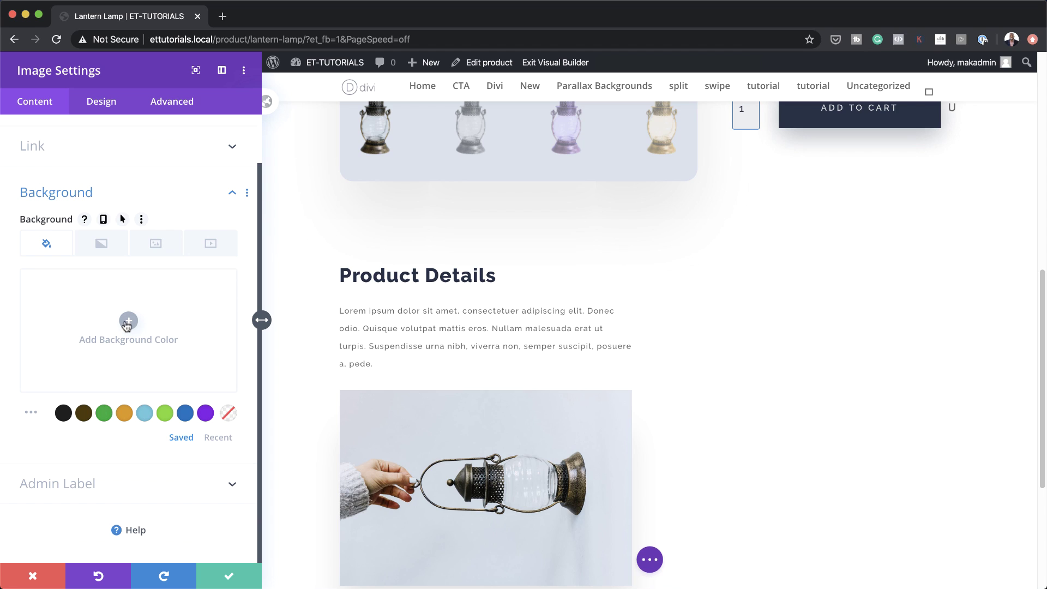
click(161, 249)
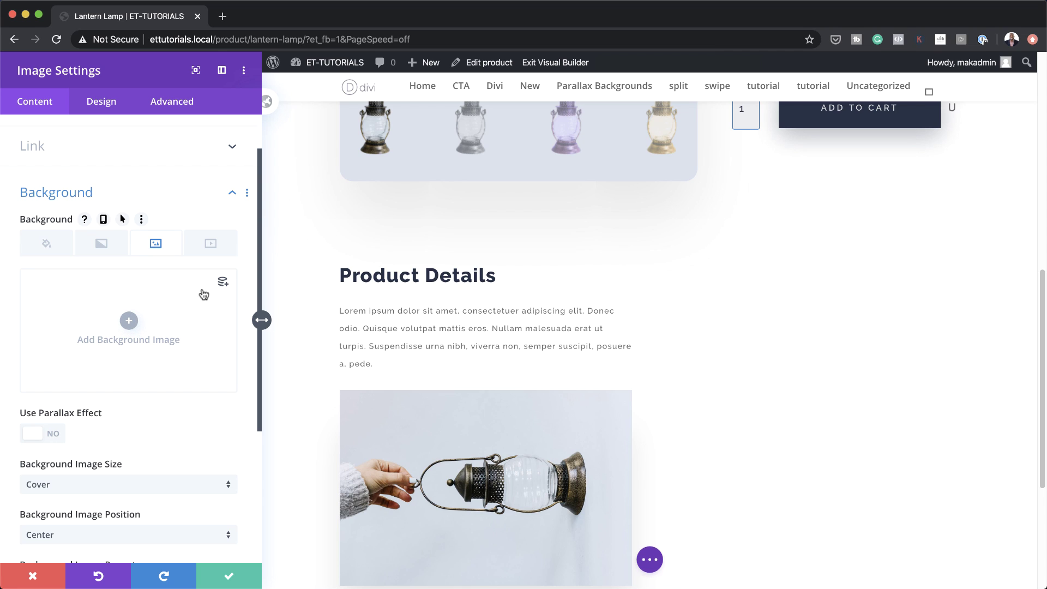
click(223, 284)
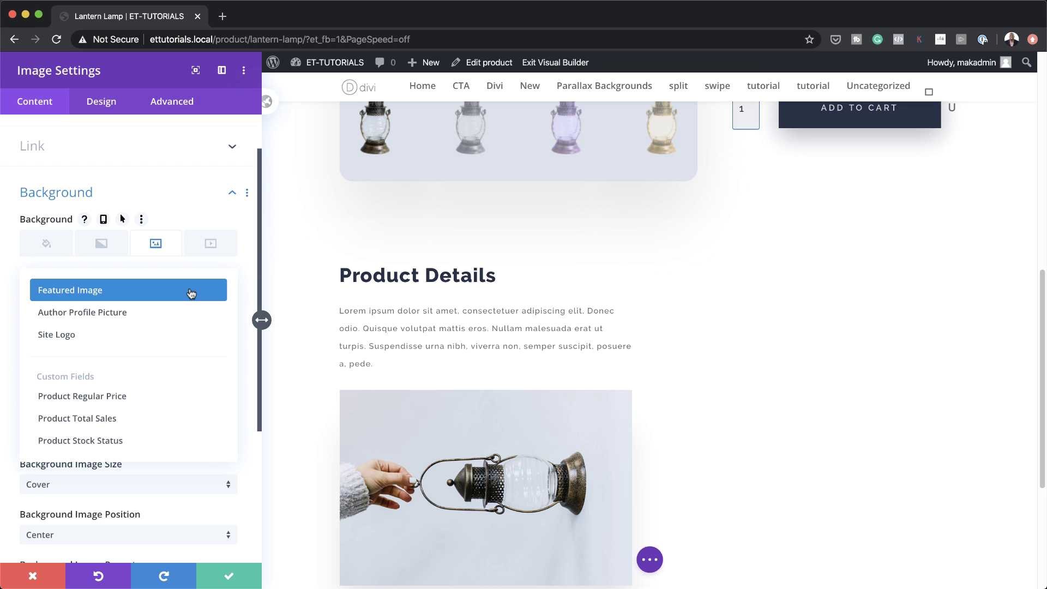
click(191, 293)
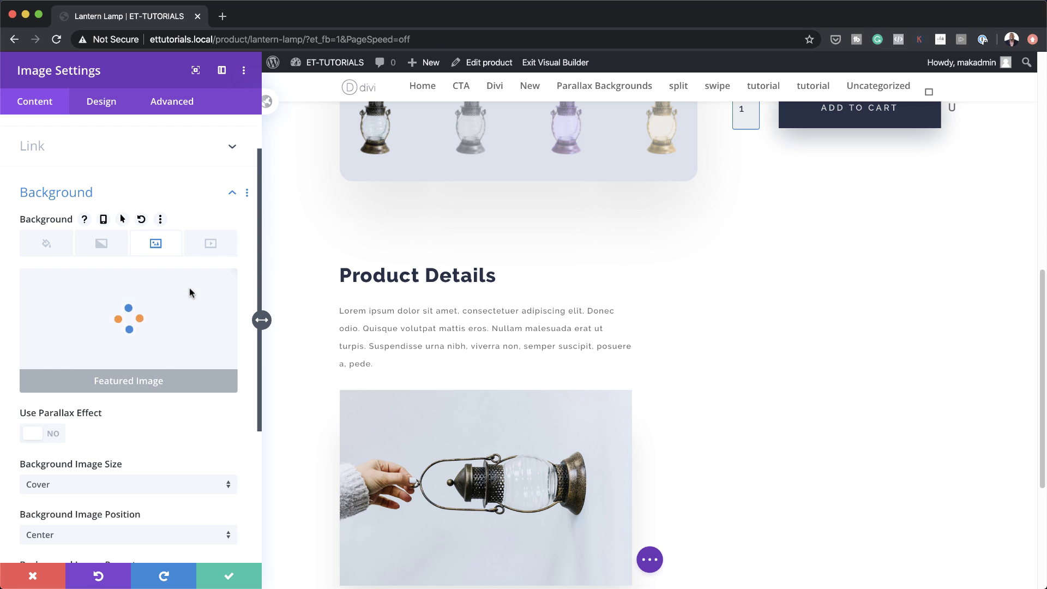
scroll(163, 474, down, 4)
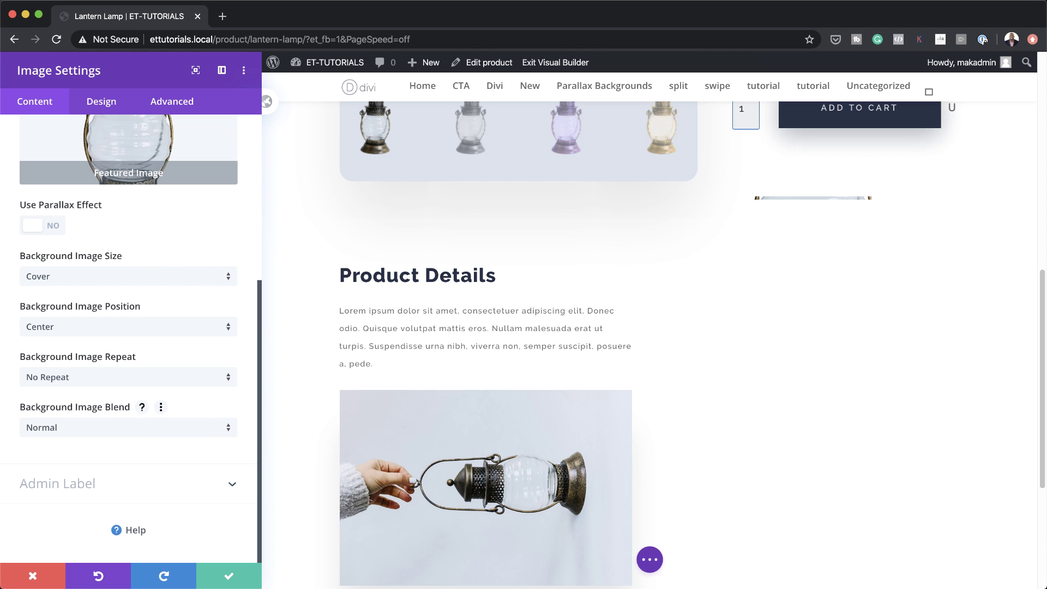
Step: Force the Image module to fullwidth and give it a -5vw top margin with 25vw top and bottom padding
click(101, 103)
click(53, 201)
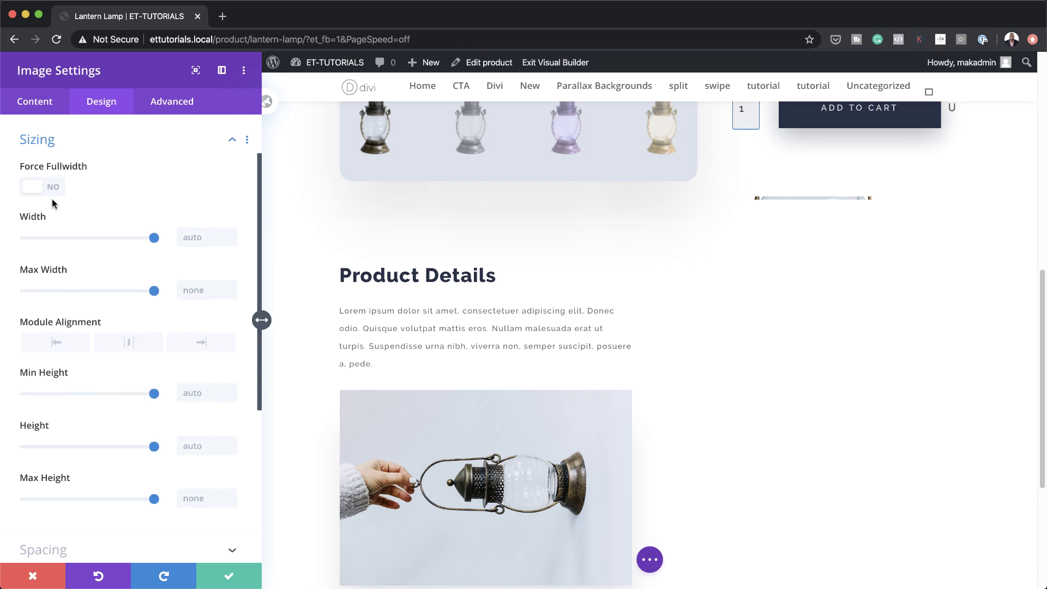
click(53, 182)
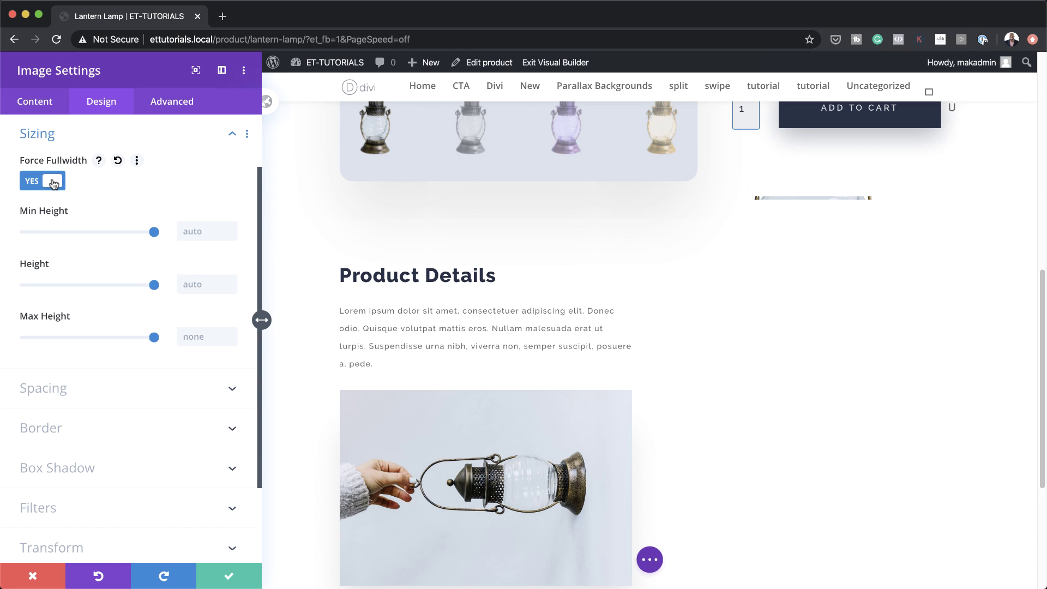
click(56, 391)
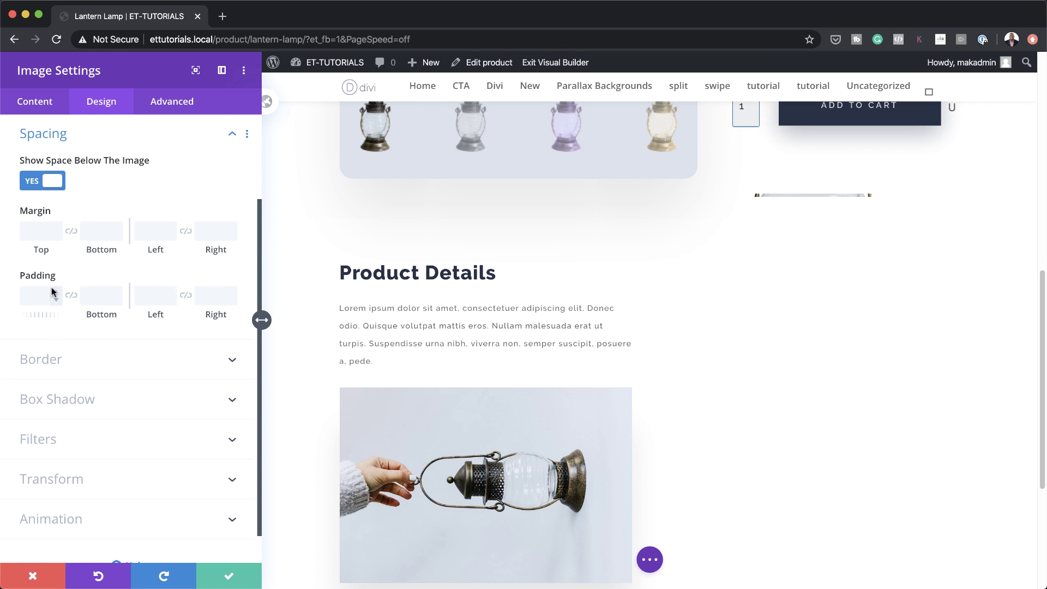
click(36, 228)
text(-5vw)
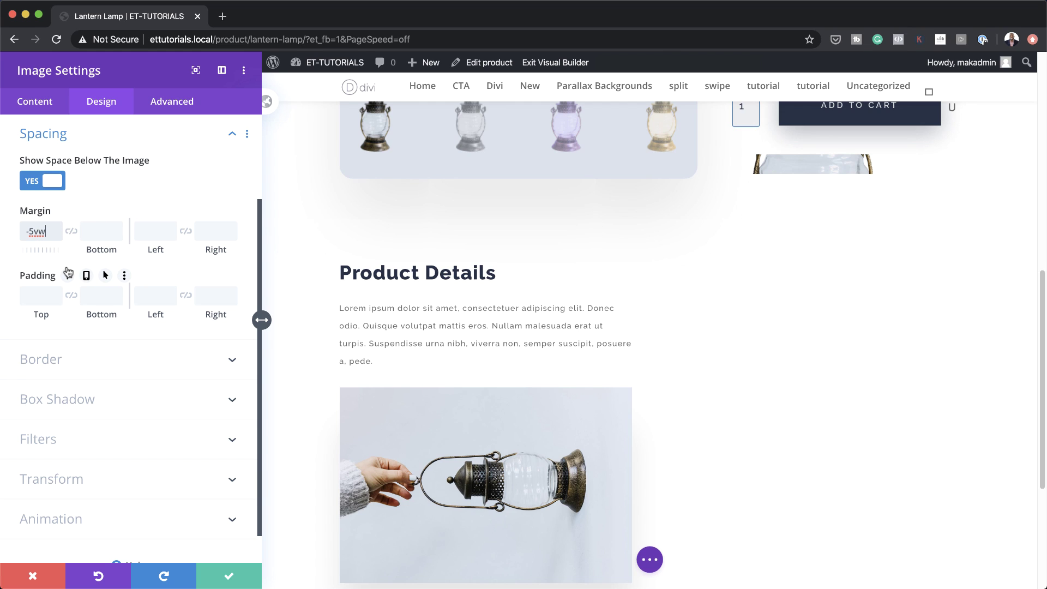
click(34, 295)
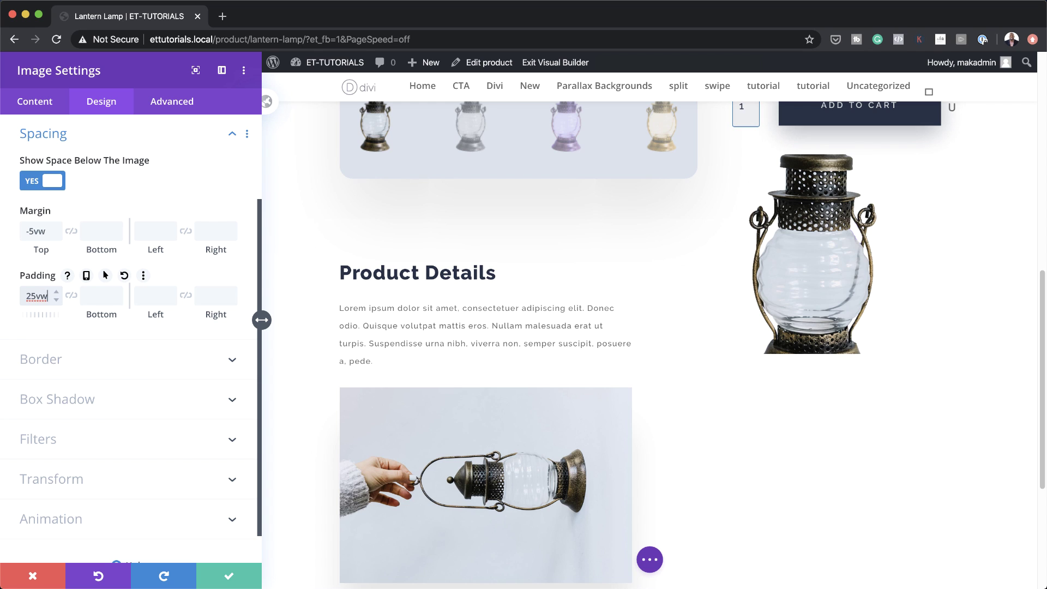
click(71, 295)
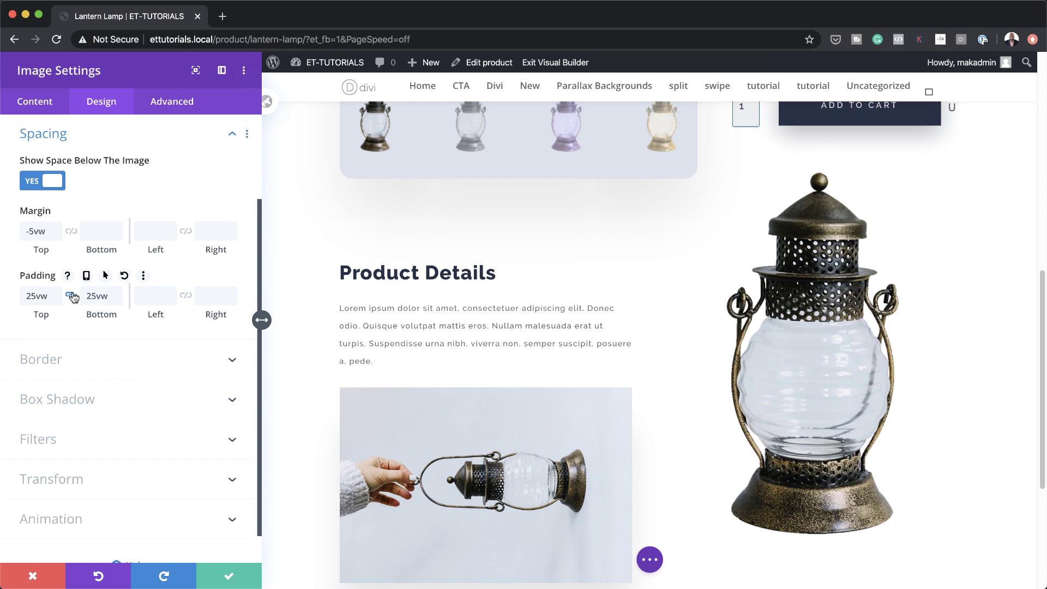
Step: Enlarge the lantern image proportionally with a Transform scale and translate it 18vw horizontally
click(73, 478)
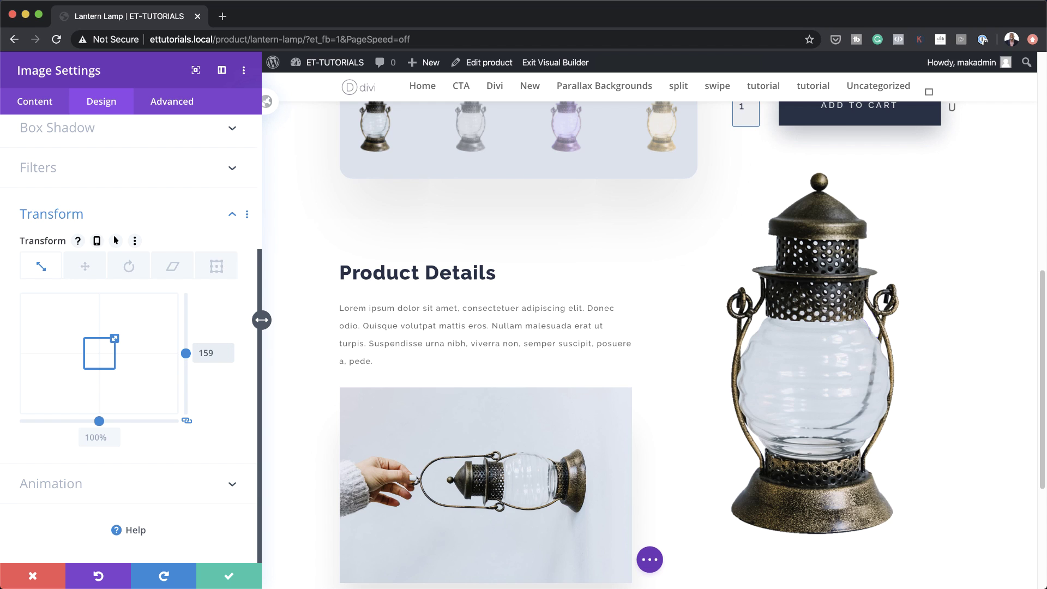
click(85, 266)
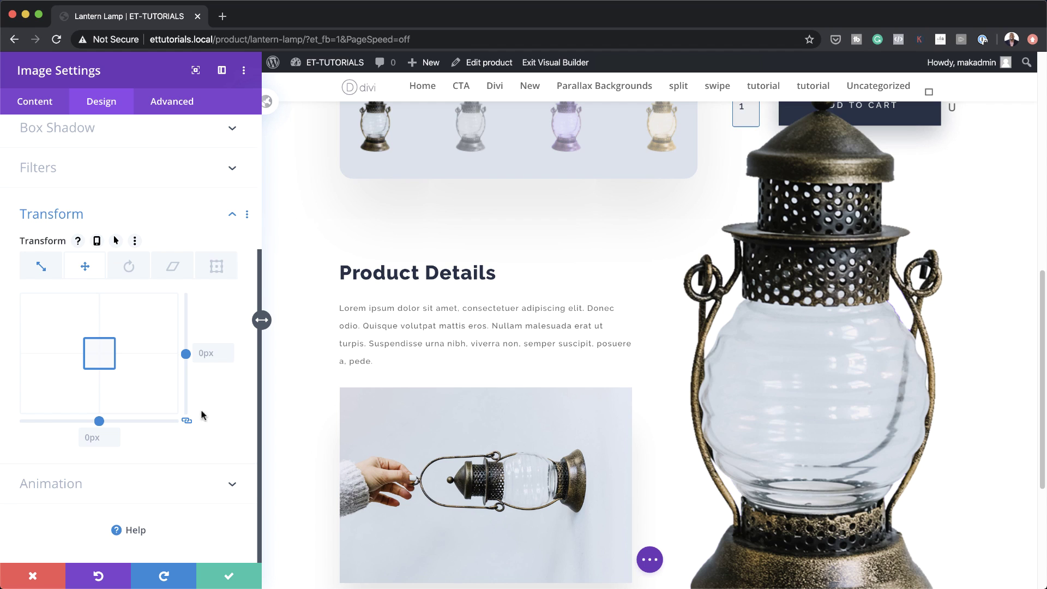
click(94, 437)
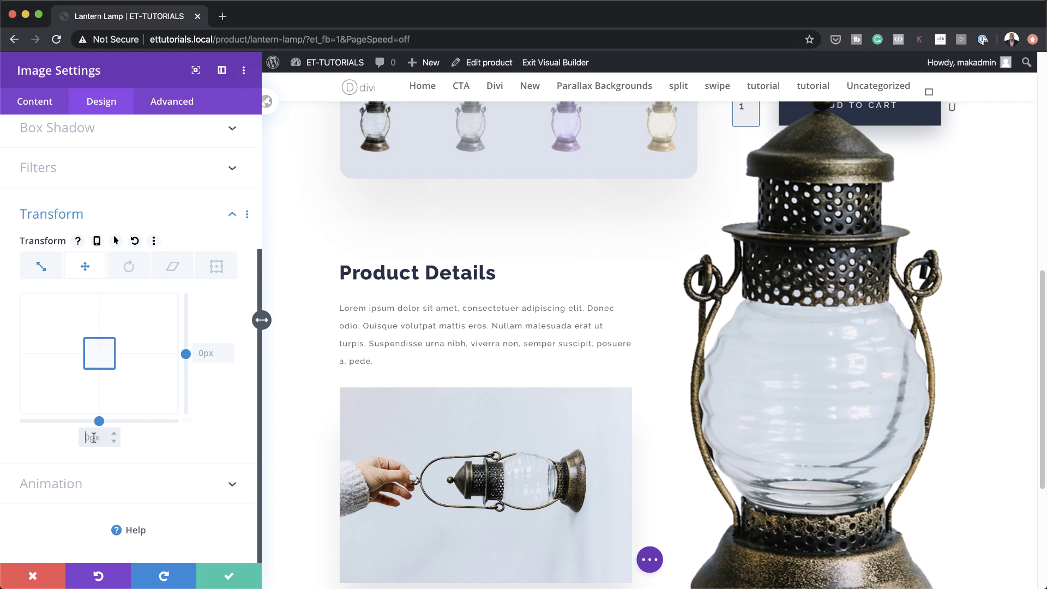
key(Return)
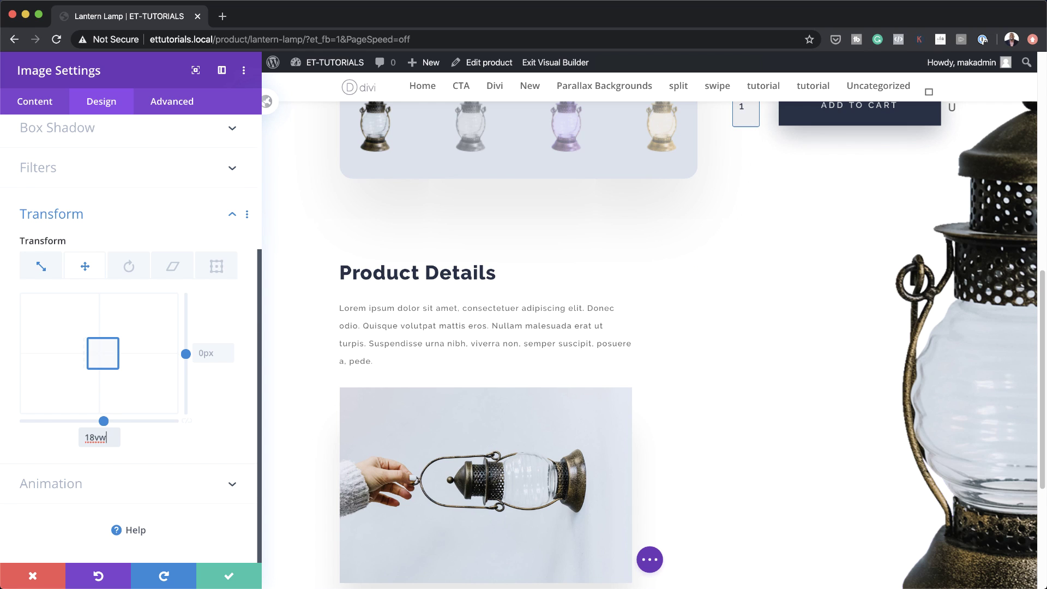
Step: Disable the lantern Image module on phone and tablet, and save the module
click(169, 101)
click(59, 242)
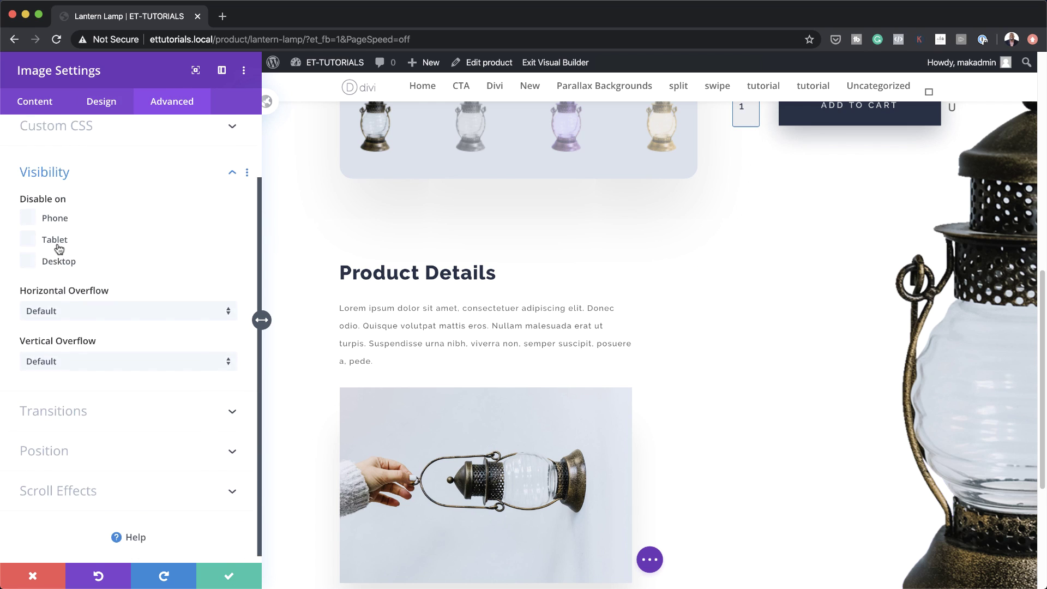
click(33, 211)
click(30, 233)
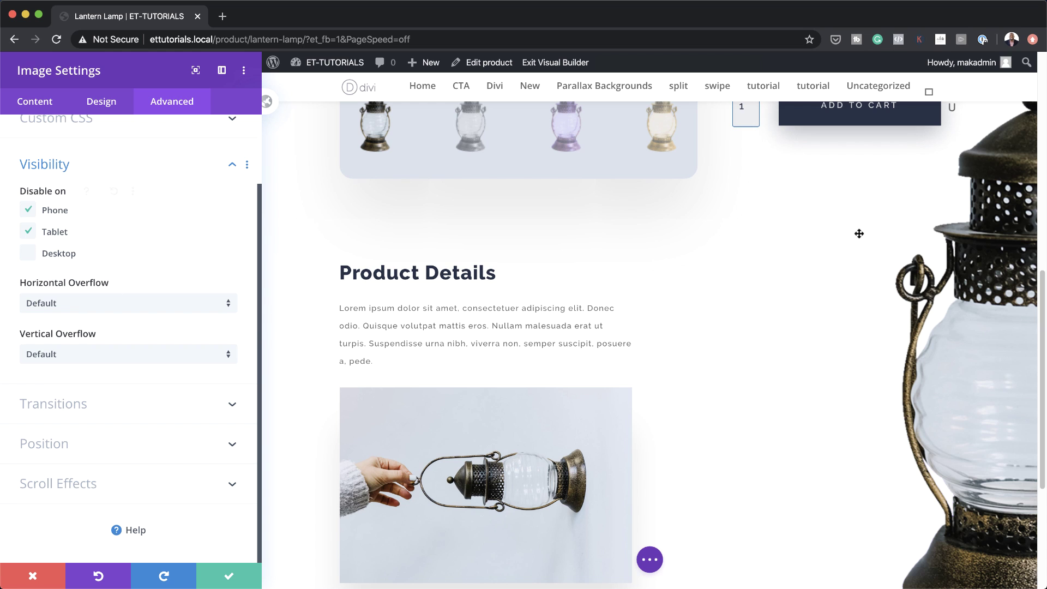
click(228, 575)
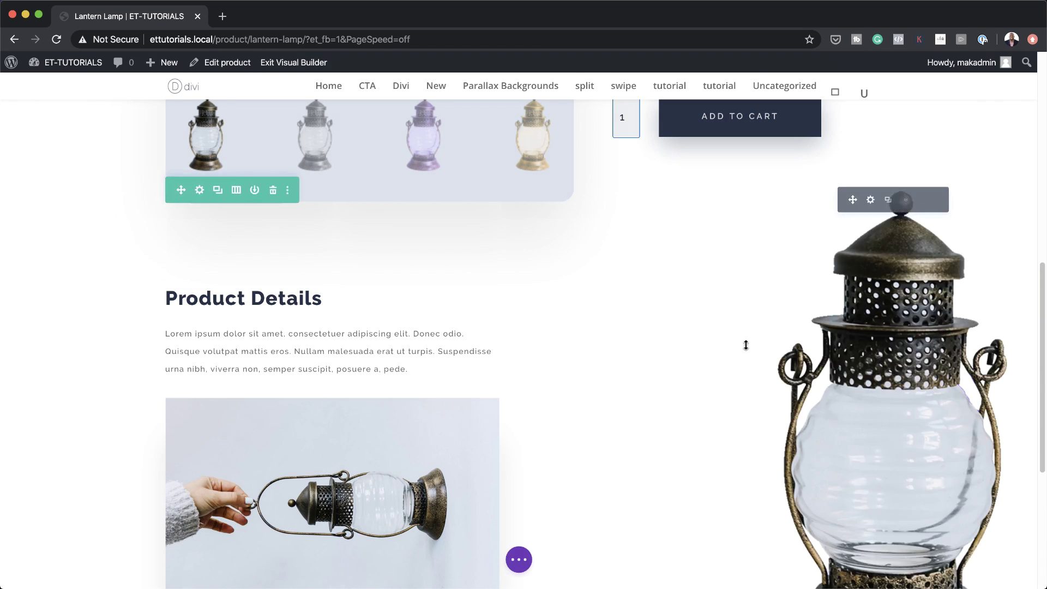
Step: Save the page and exit the Visual Builder to check the live product page down to Product Details
scroll(745, 346, up, 10)
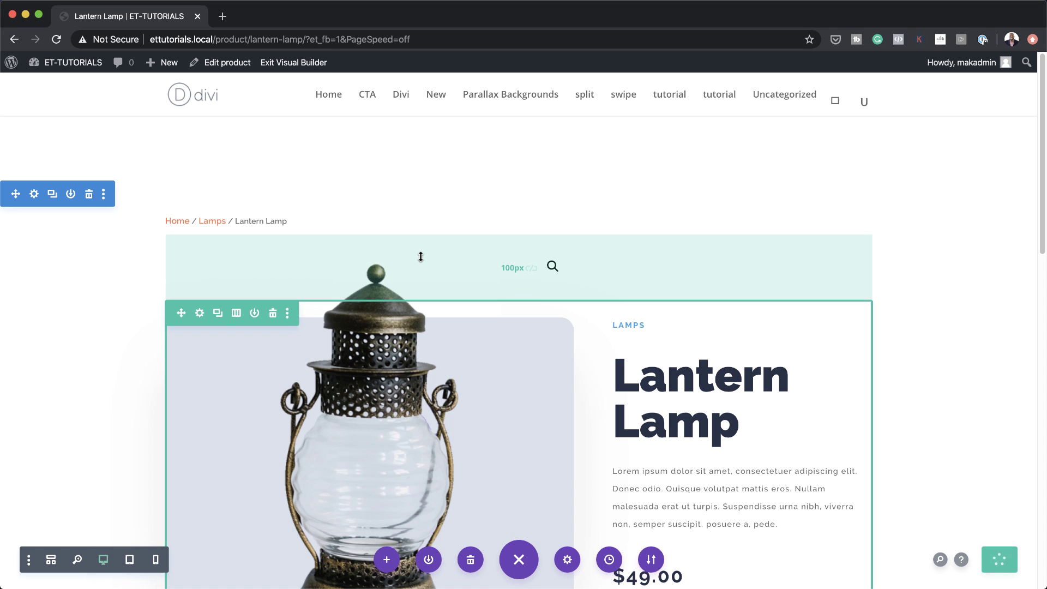
click(282, 64)
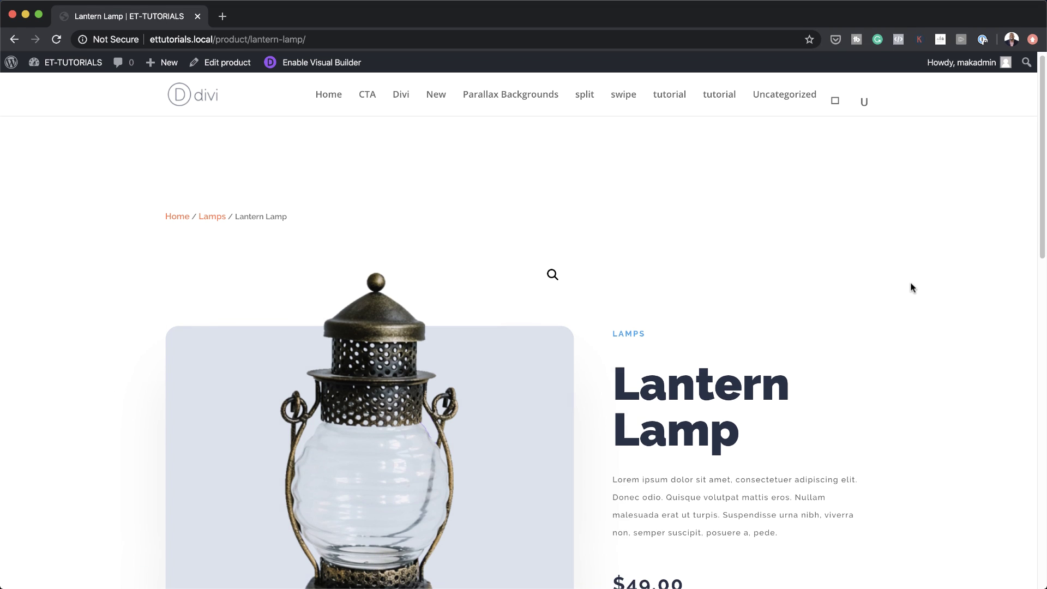
scroll(911, 283, down, 5)
scroll(911, 283, down, 8)
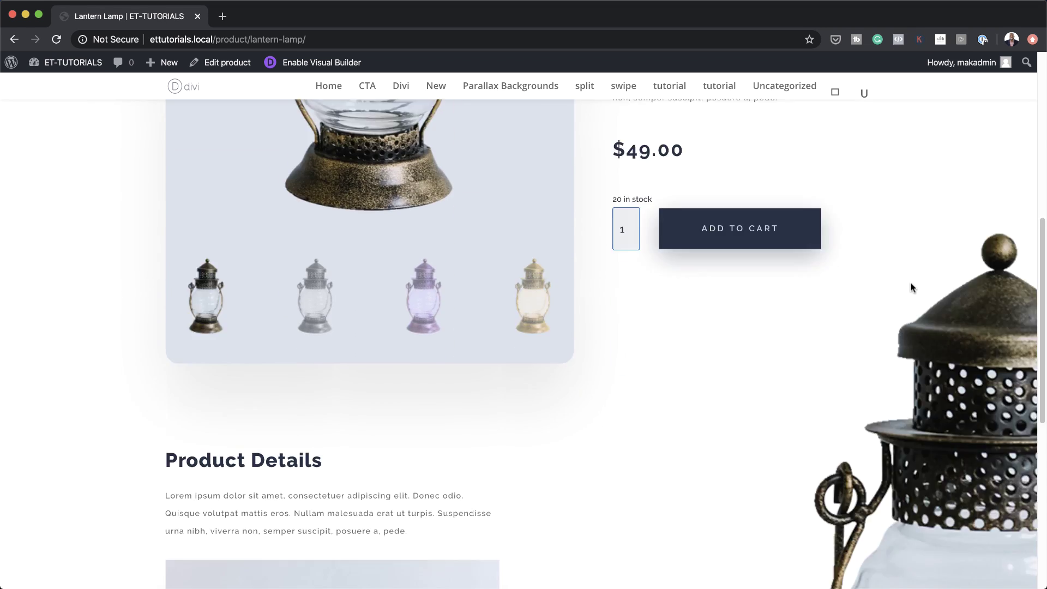